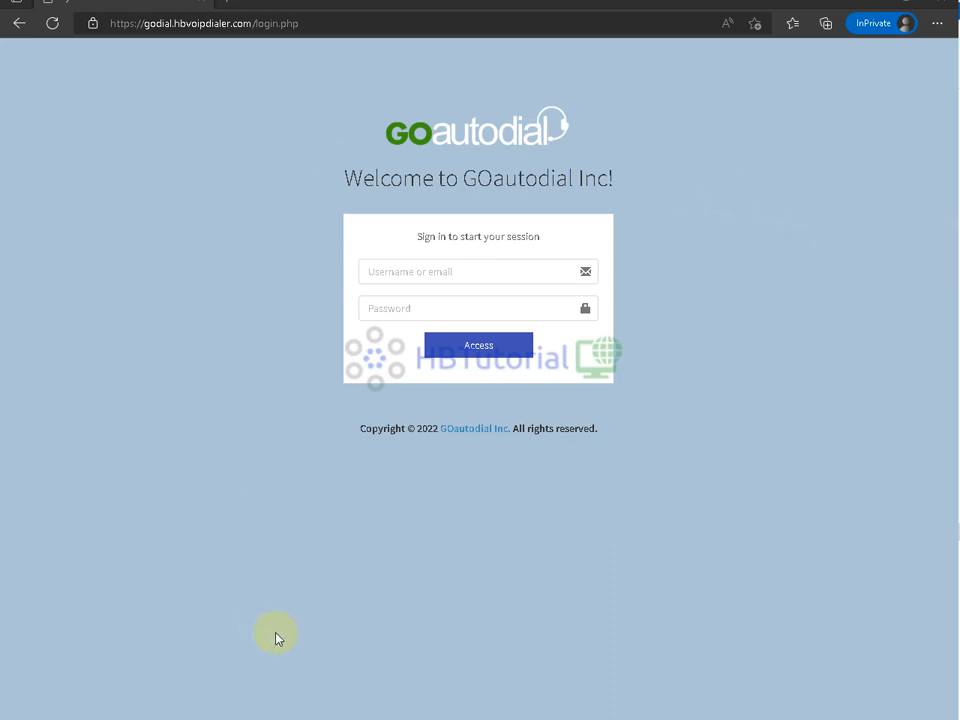
- Switch to the Twilio console window and highlight 'Twilio!' in its welcome heading
left_click_drag(356, 129, 637, 161)
left_click(815, 289)
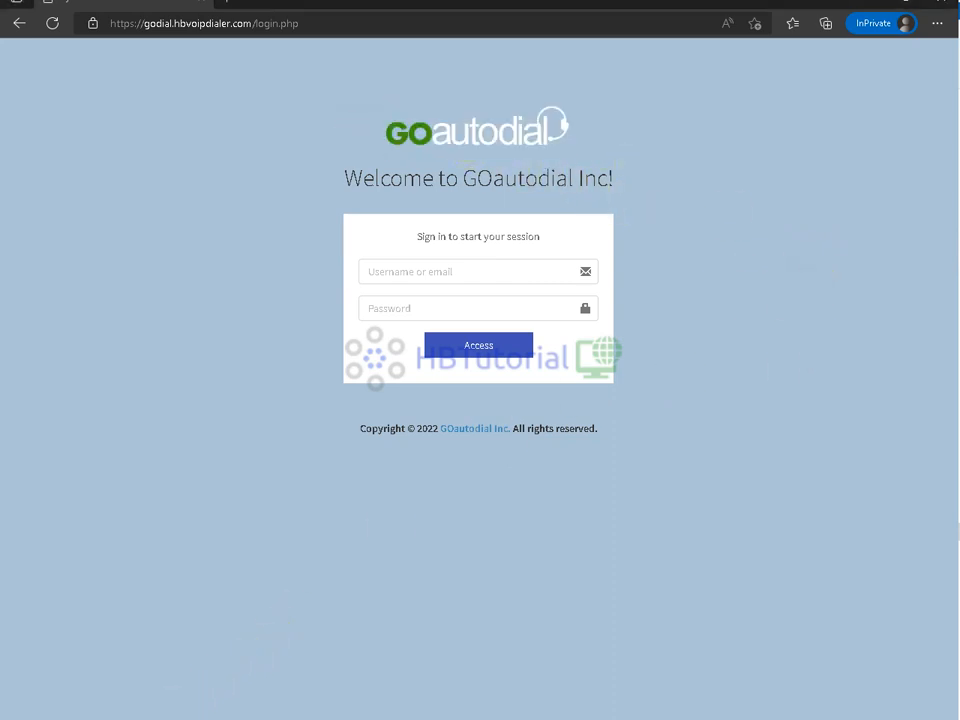
mouse_move(128, 718)
left_click(128, 650)
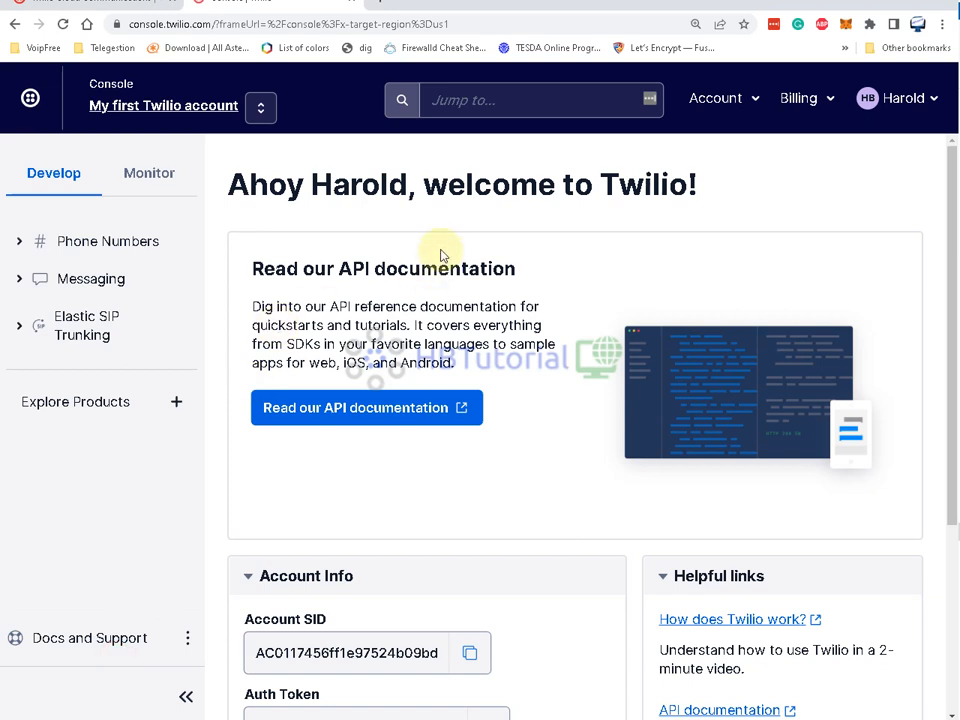
left_click_drag(735, 182, 600, 184)
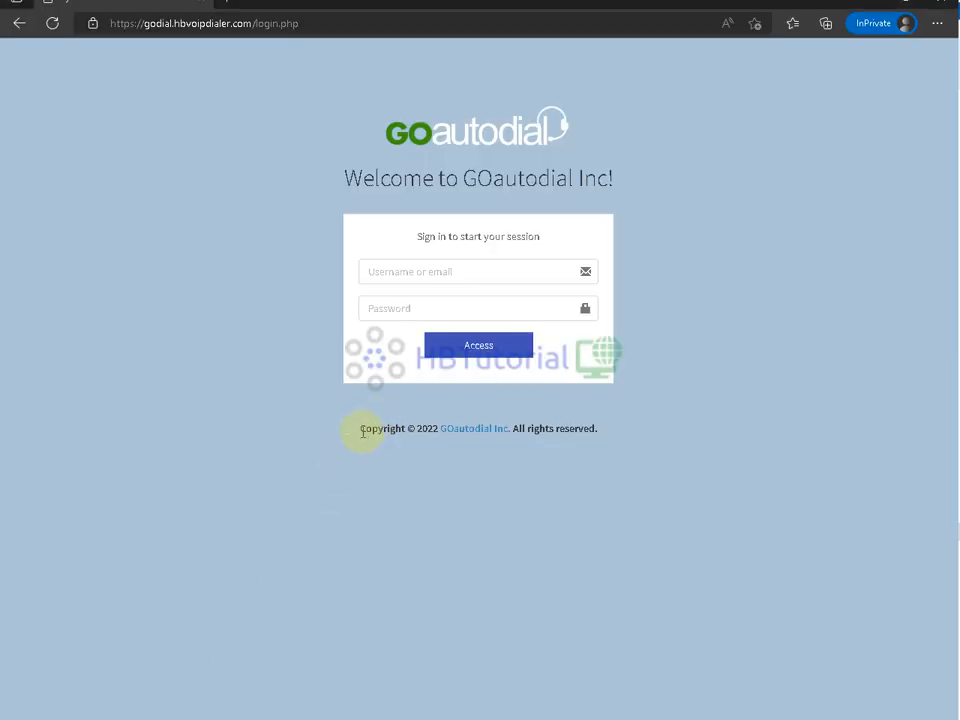
- Sign in to GOautodial with the admin username and password
left_click(450, 270)
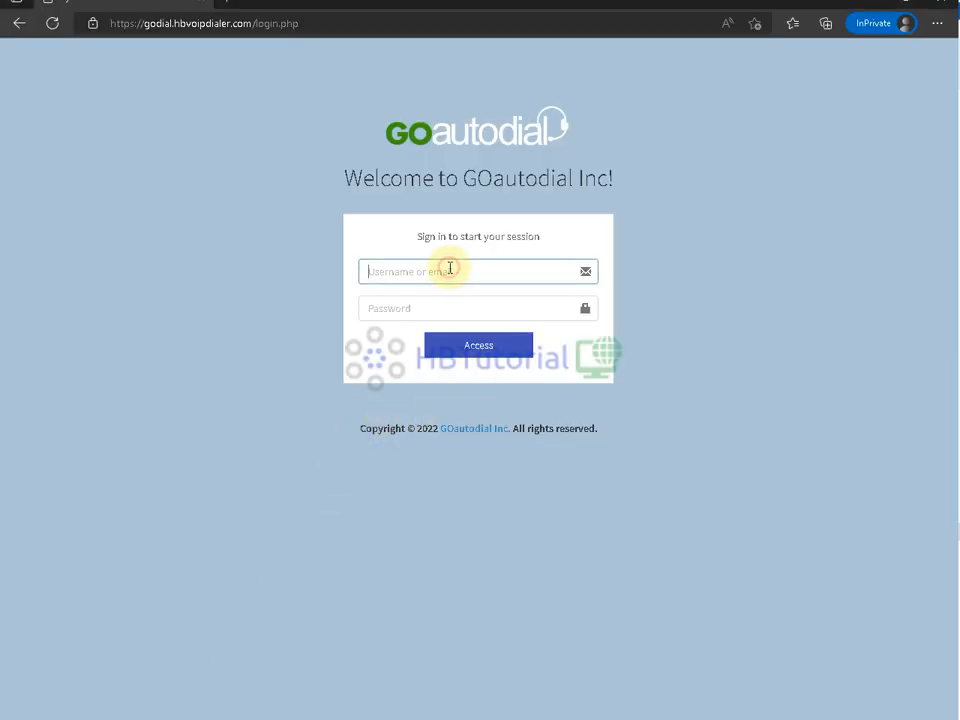
type("goadmin")
key("Tab")
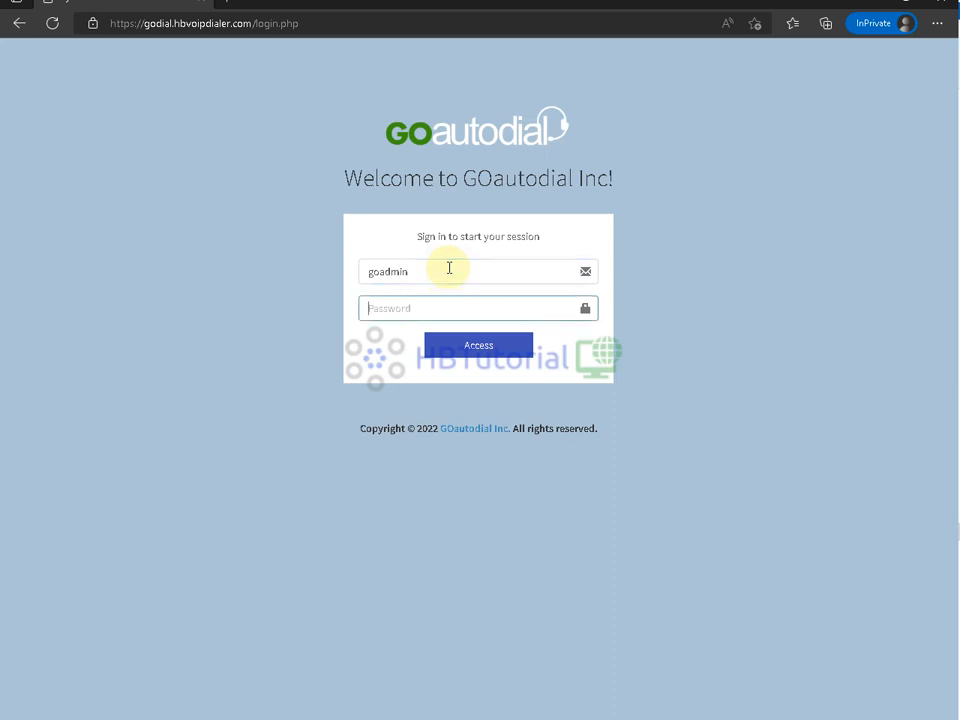
type("g")
key("BackSpace")
key("BackSpace")
type("g")
key("Return")
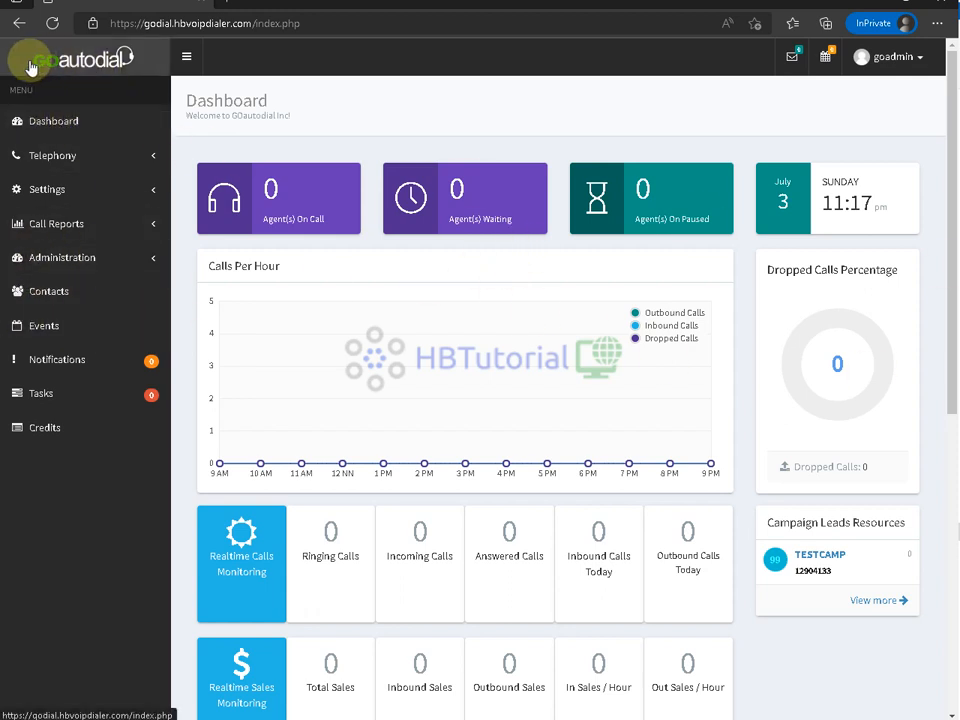
scroll(400, 450, "down", 6)
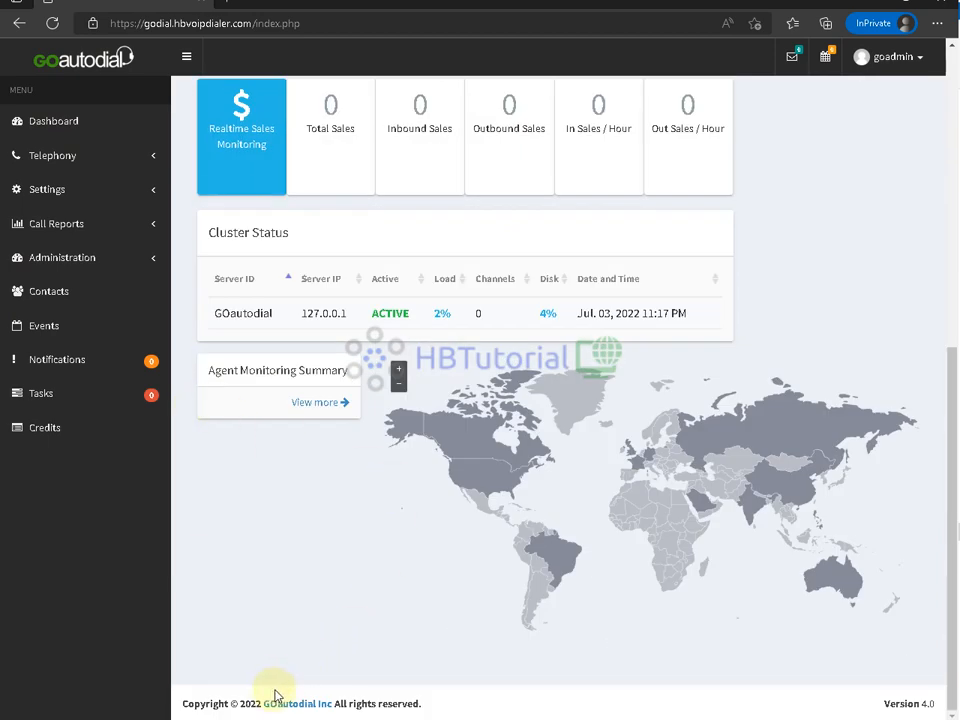
left_click_drag(876, 711, 922, 699)
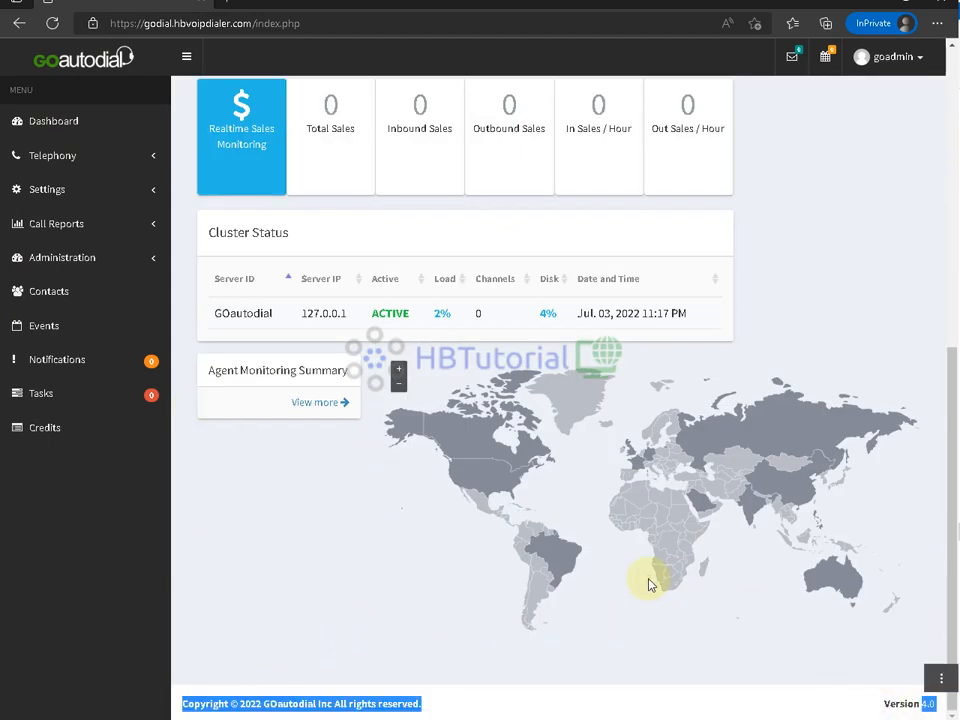
left_click(407, 450)
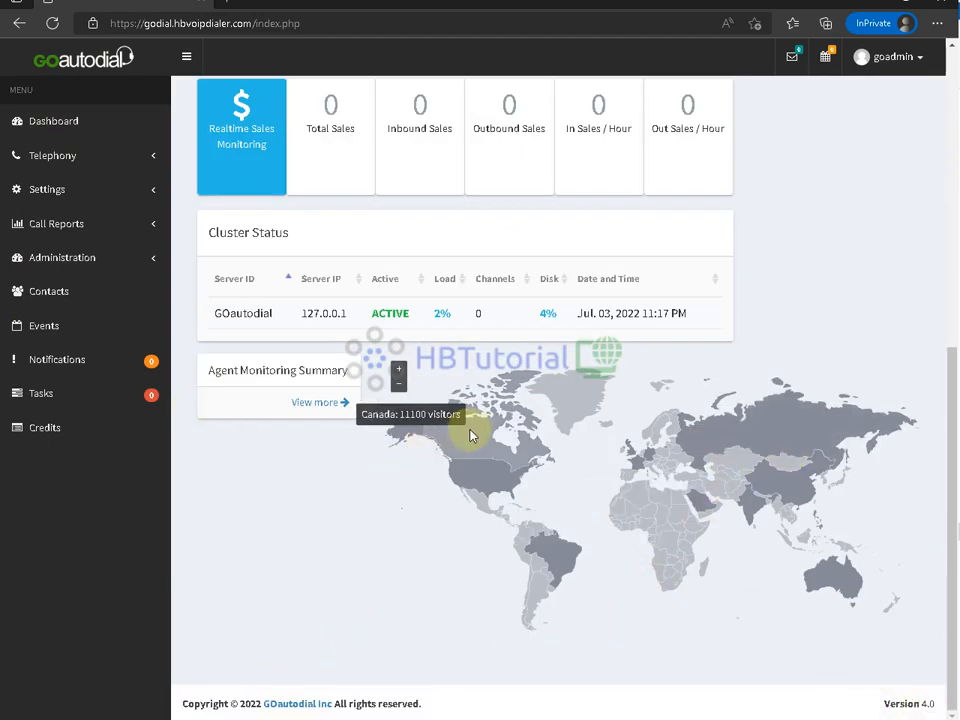
scroll(414, 444, "up", 2)
scroll(520, 455, "down", 2)
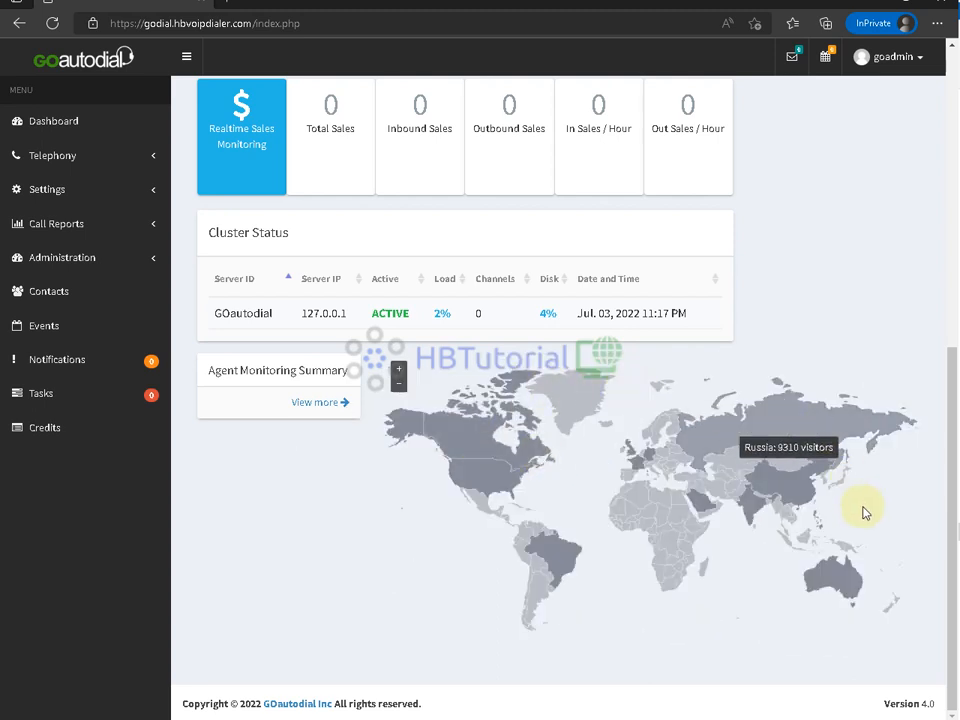
scroll(396, 450, "up", 2)
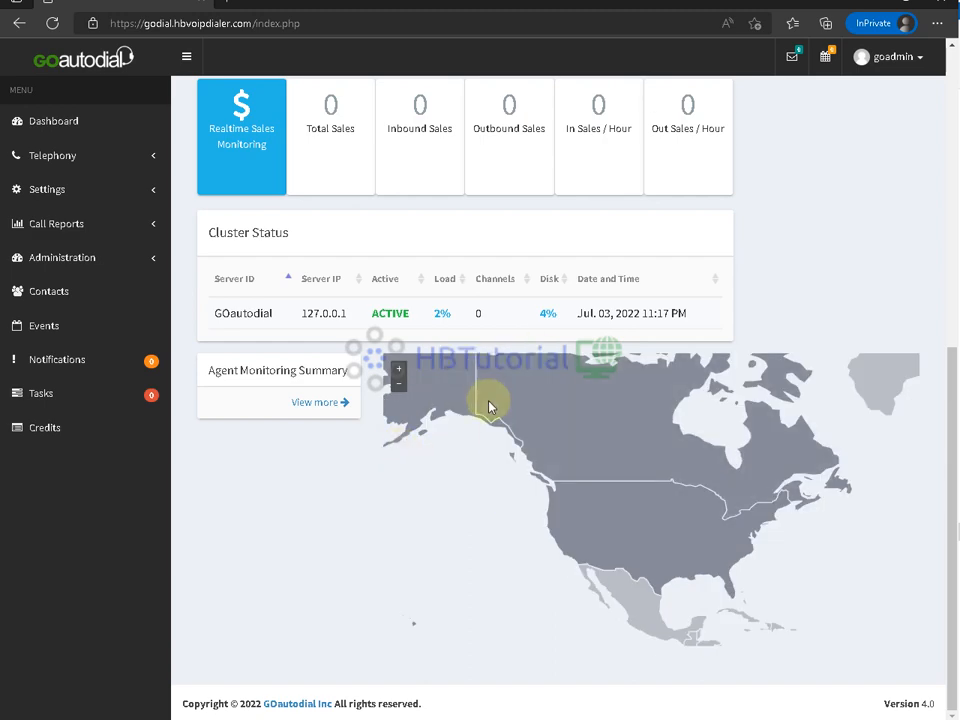
scroll(490, 406, "down", 2)
left_click_drag(452, 319, 462, 326)
left_click(789, 263)
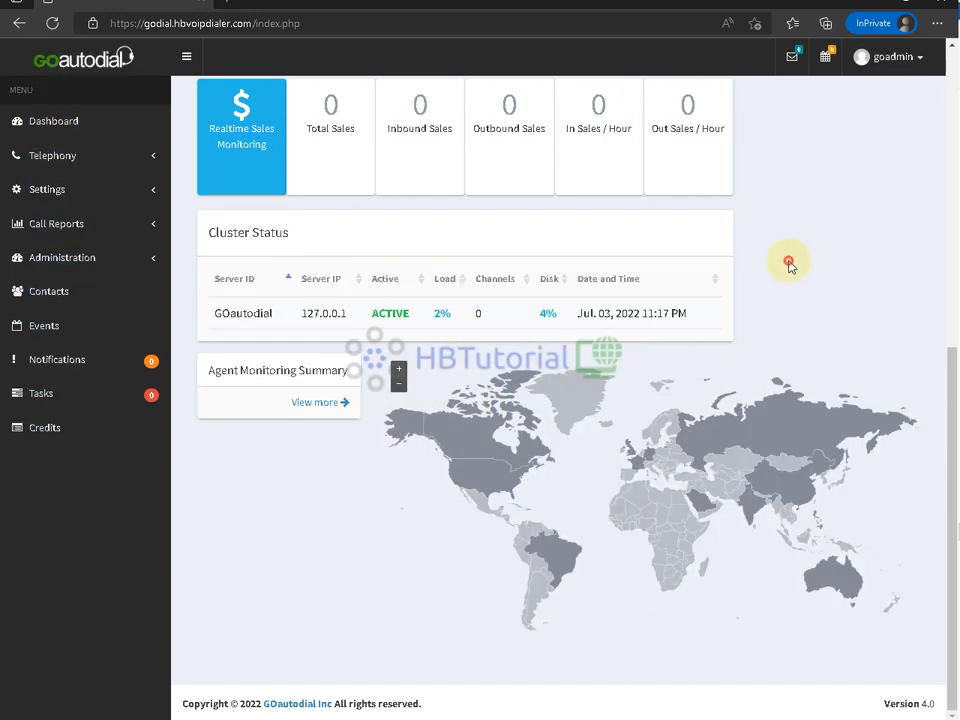
scroll(898, 420, "up", 4)
scroll(912, 348, "down", 4)
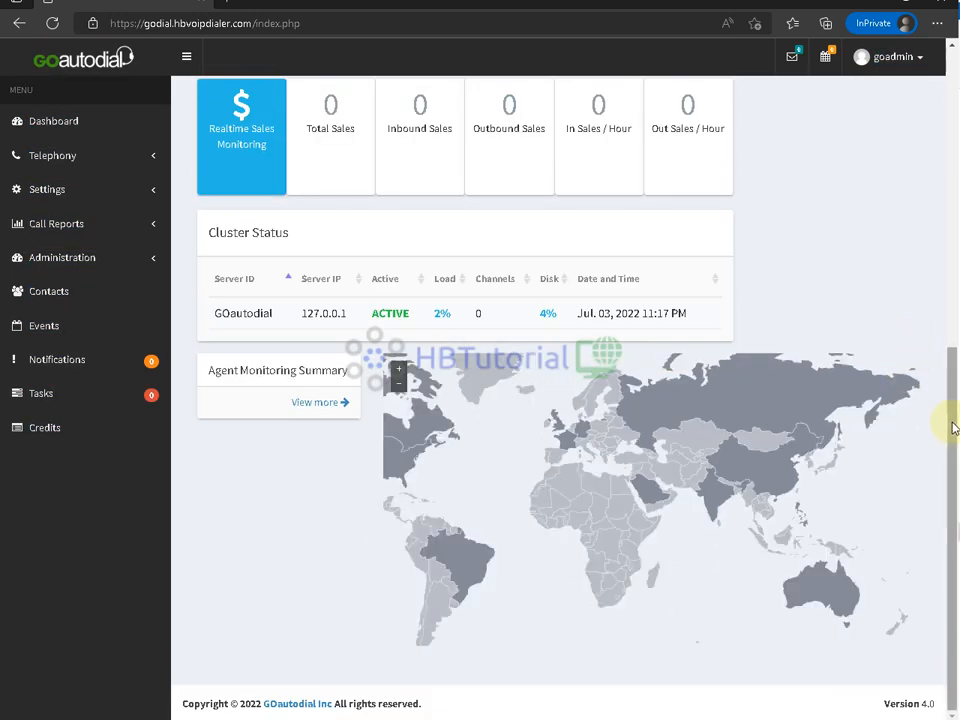
left_click_drag(952, 424, 951, 50)
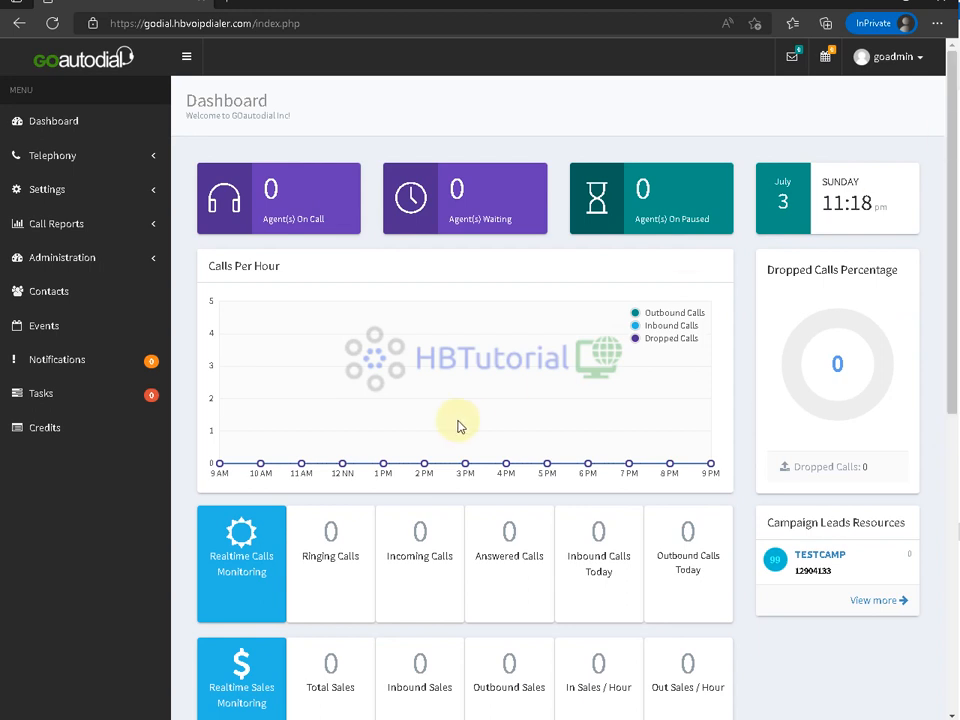
scroll(458, 425, "down", 5)
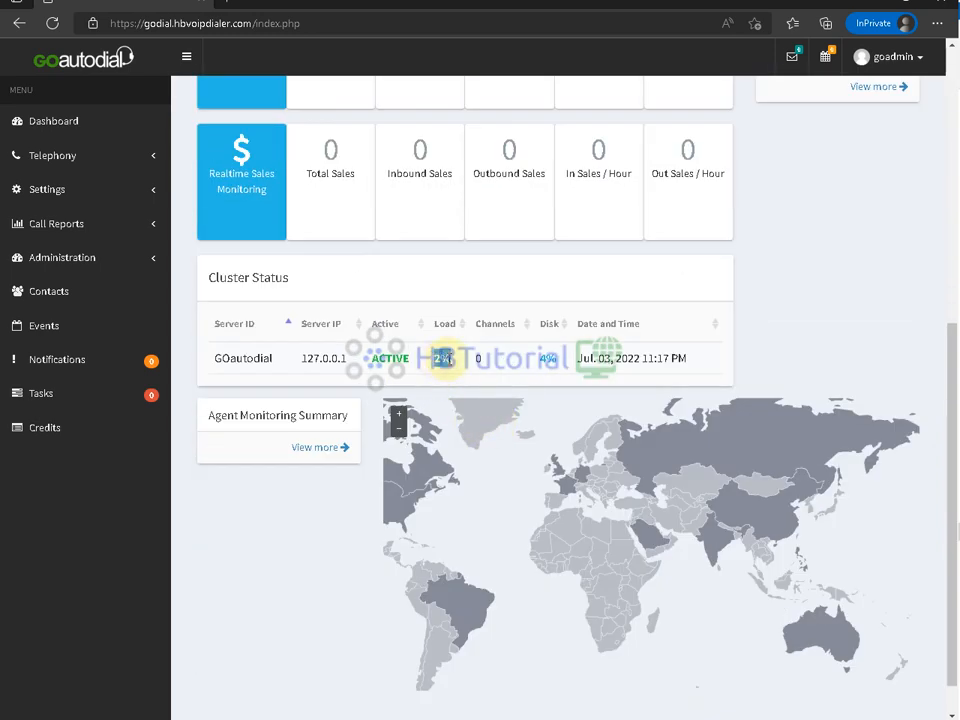
key("ctrl+a")
left_click(447, 362)
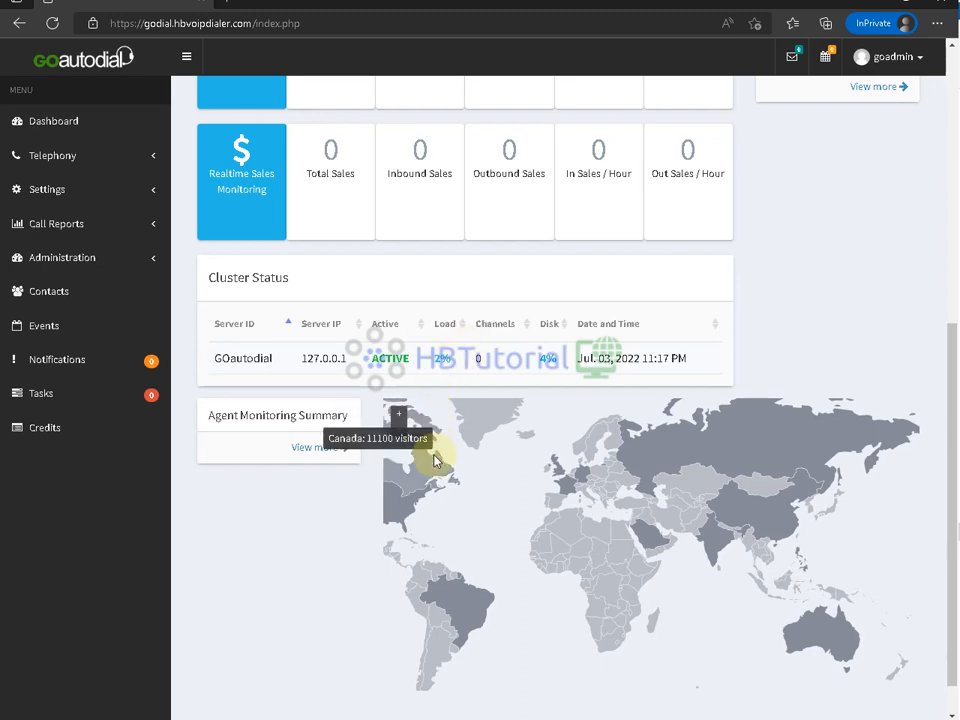
scroll(433, 456, "up", 3)
scroll(604, 382, "up", 5)
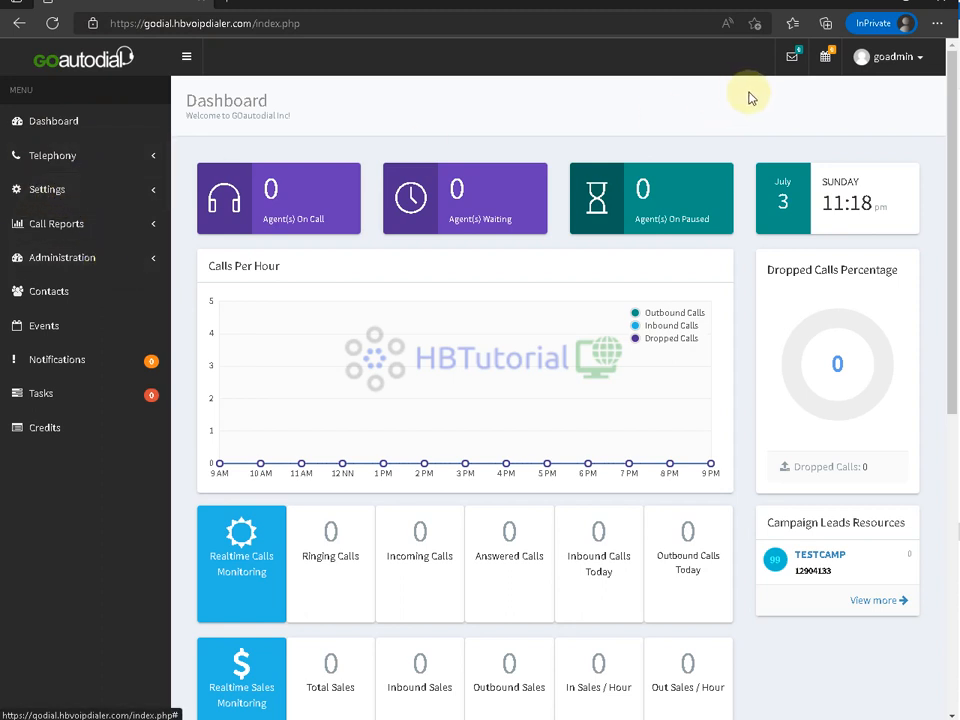
- From Settings > Carriers, start a new carrier of type Manual and continue to details
left_click(88, 190)
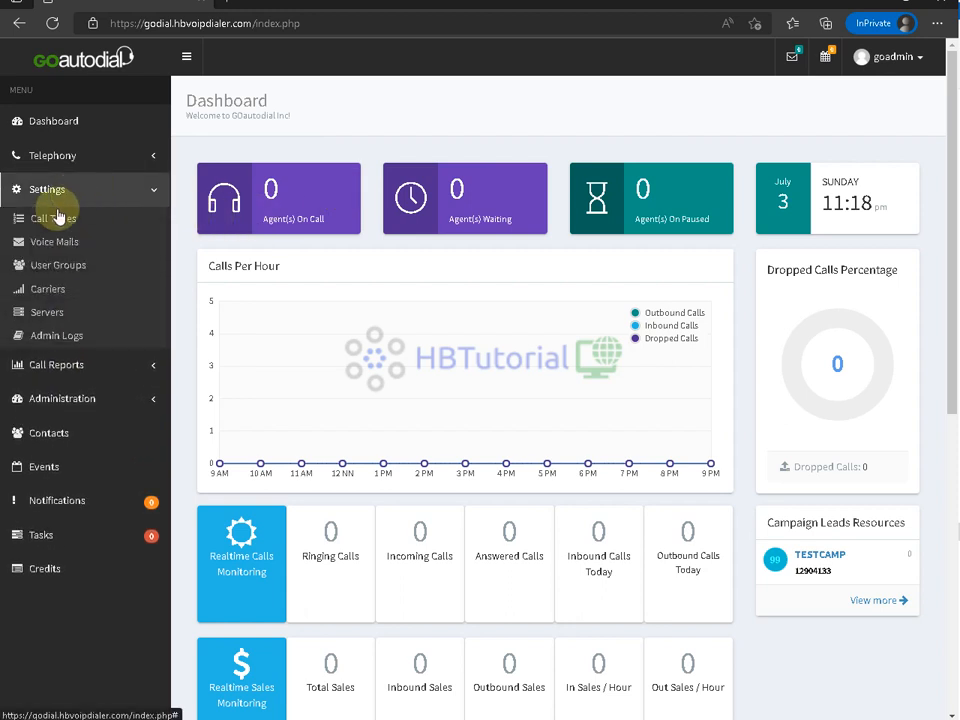
left_click(48, 291)
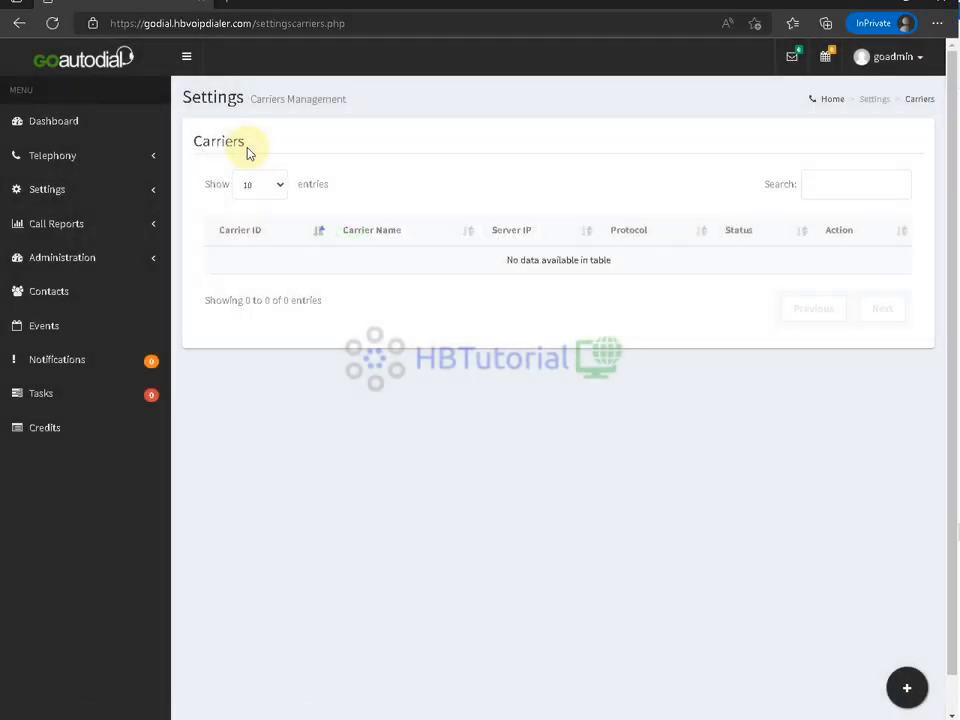
left_click(903, 688)
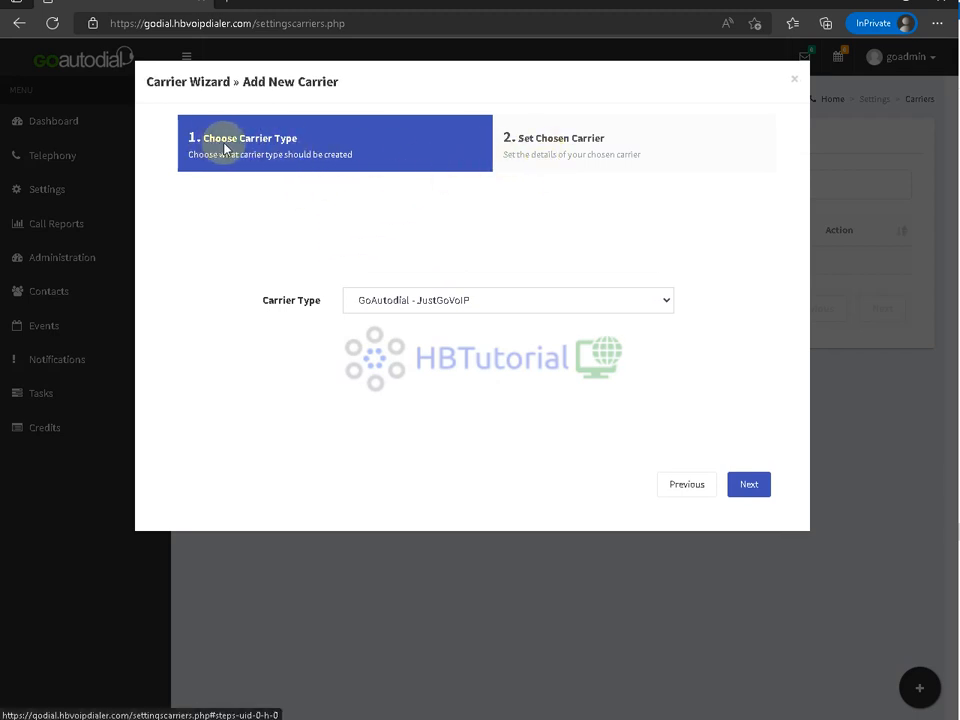
left_click(461, 302)
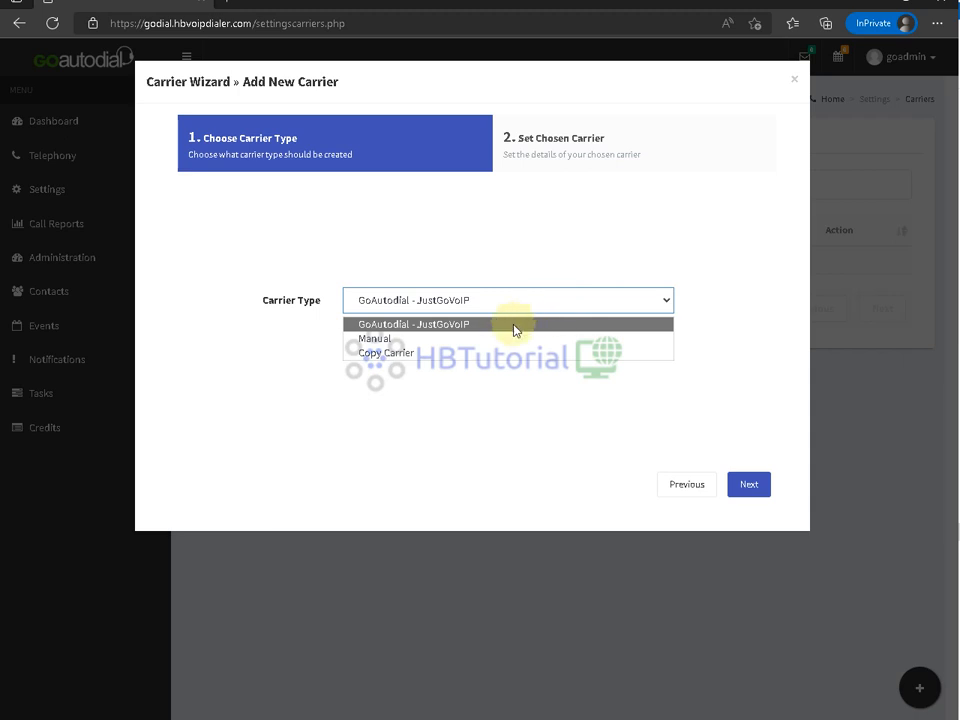
left_click(370, 338)
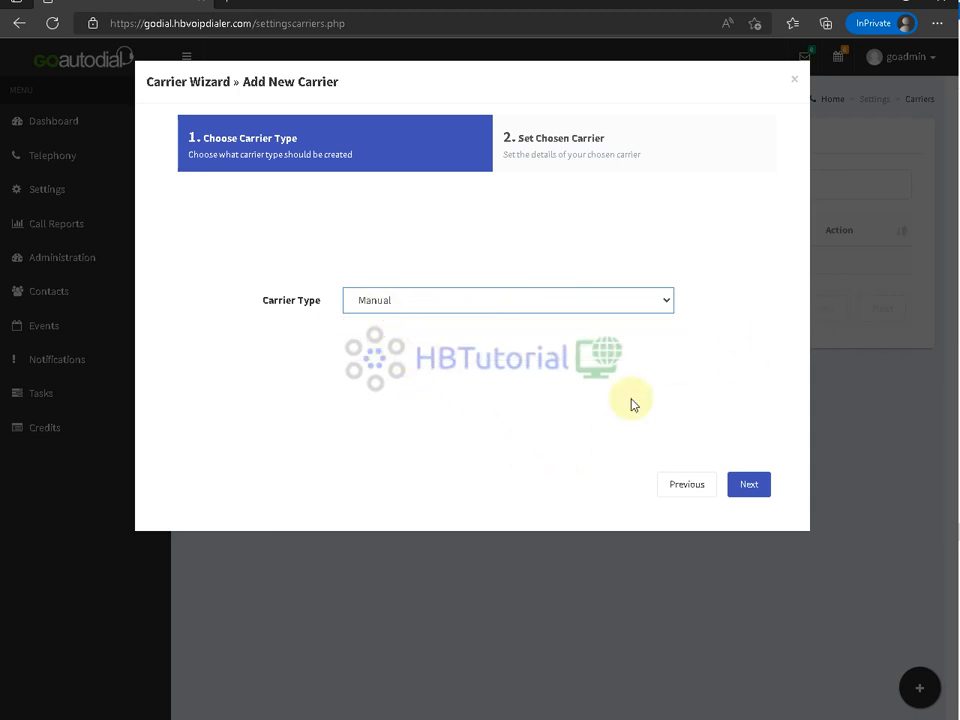
left_click(748, 487)
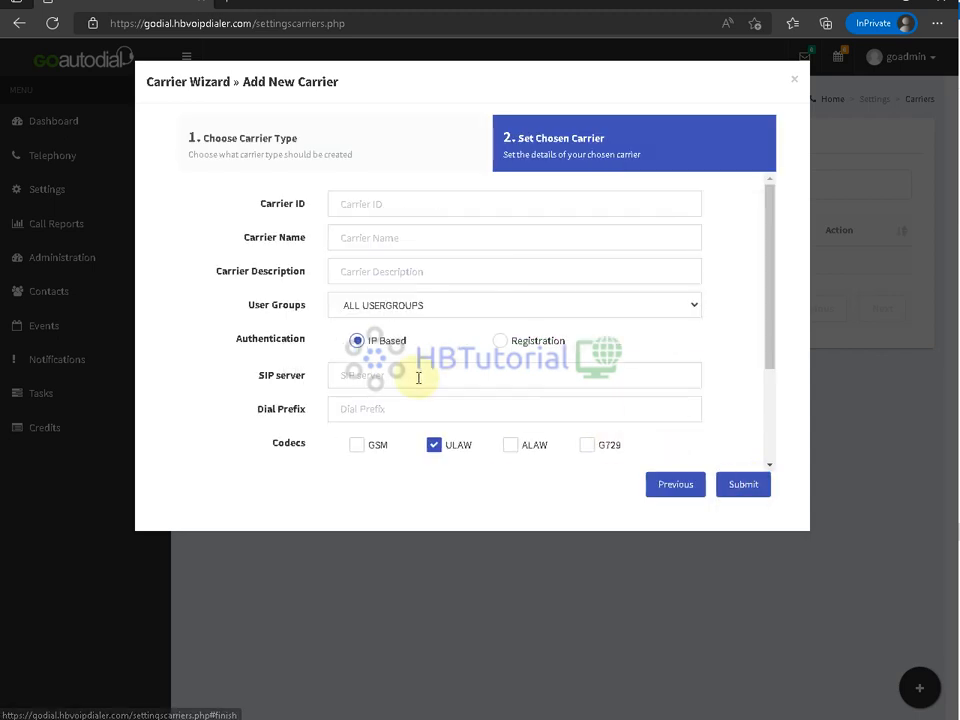
- Look over the Carrier ID, Carrier Name and user group fields, then close the wizard
left_click(368, 204)
left_click(362, 238)
left_click(362, 202)
left_click(363, 245)
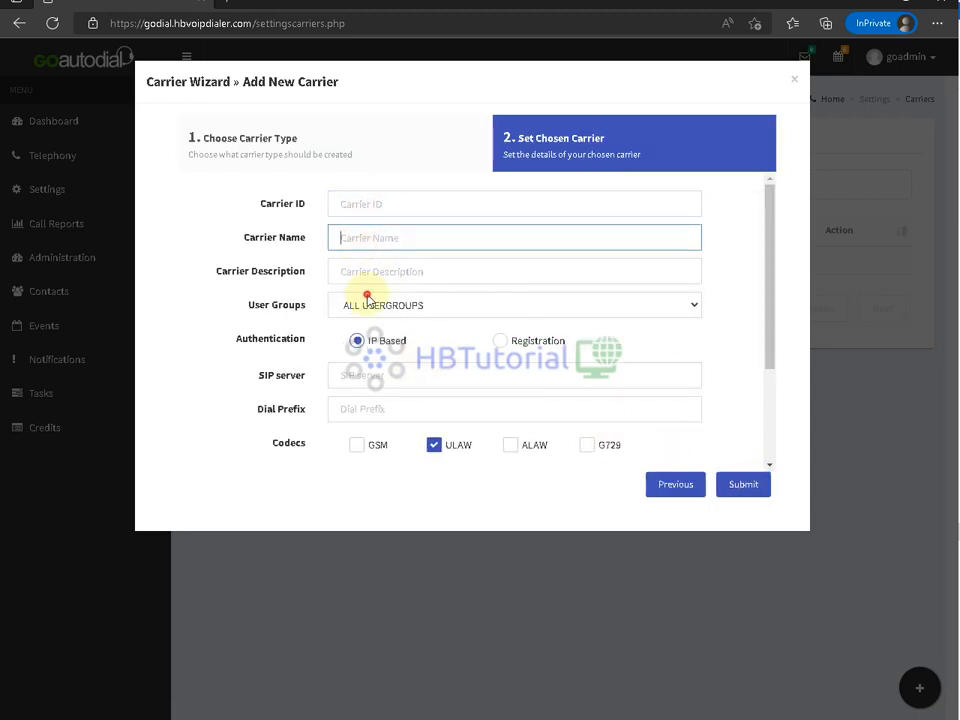
left_click(366, 300)
left_click(399, 606)
left_click(401, 593)
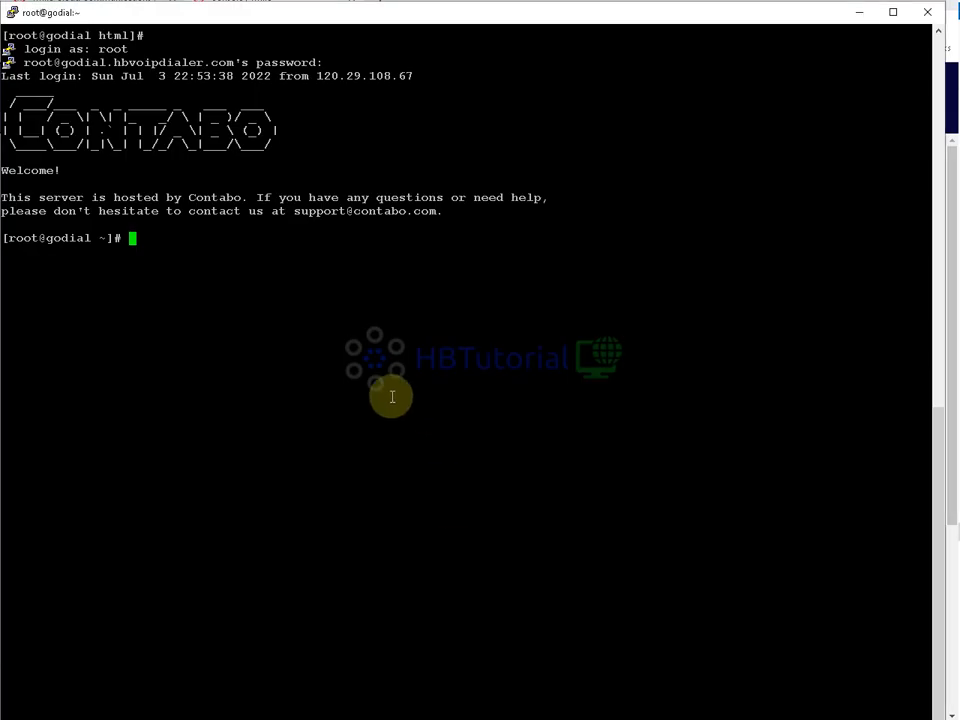
- Run 'ip add' in PuTTY and copy the eth0 address 154.53.48.13
left_click(378, 341)
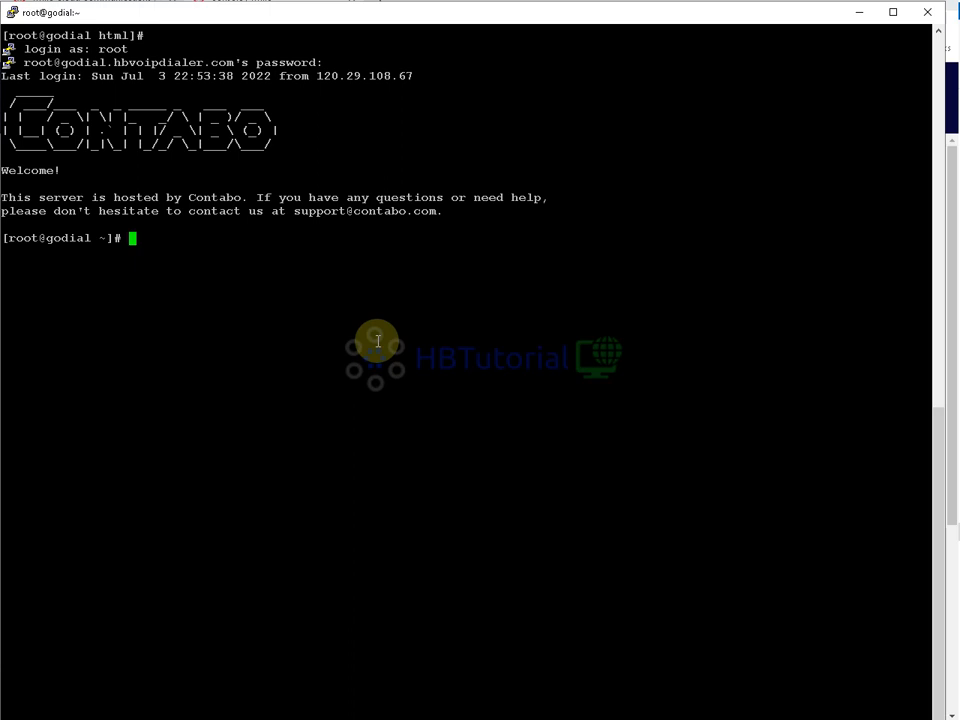
type("ip add")
key("Return")
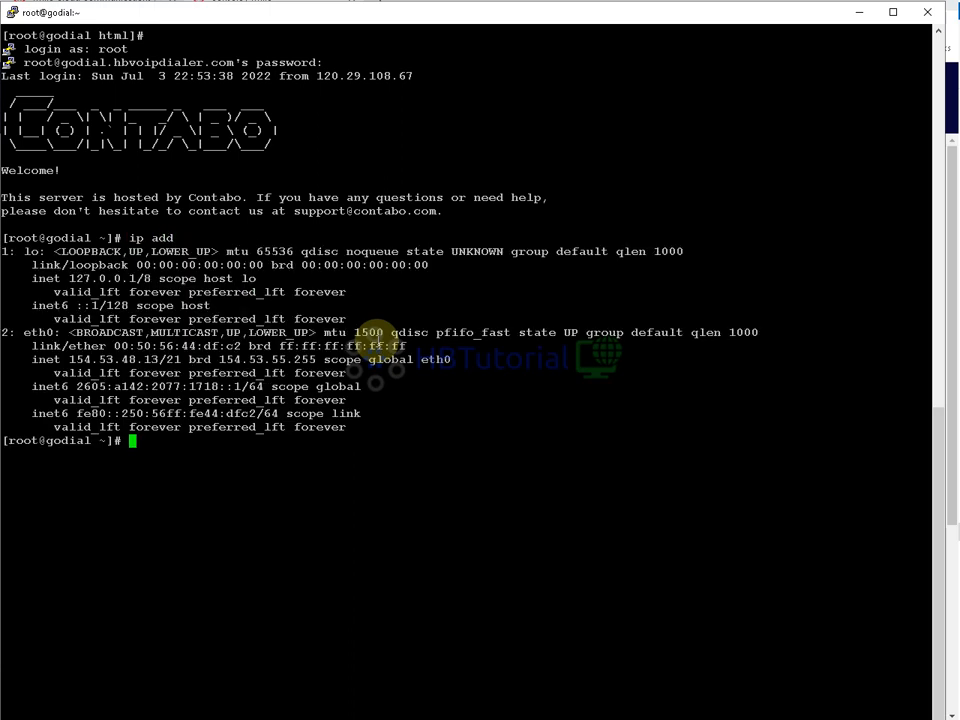
left_click_drag(158, 360, 71, 362)
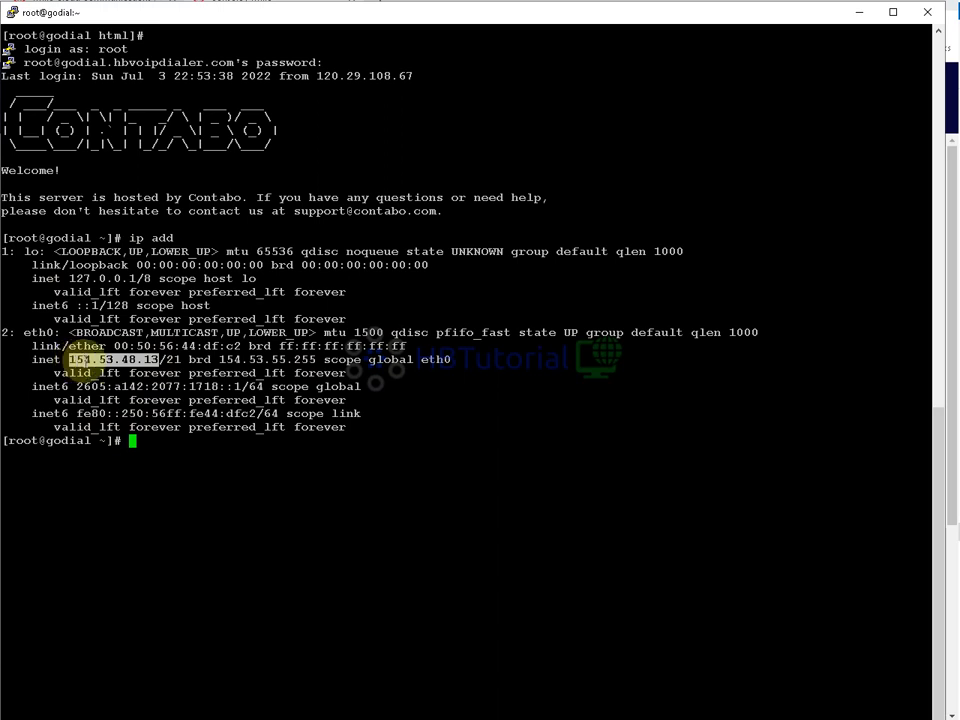
right_click(289, 471)
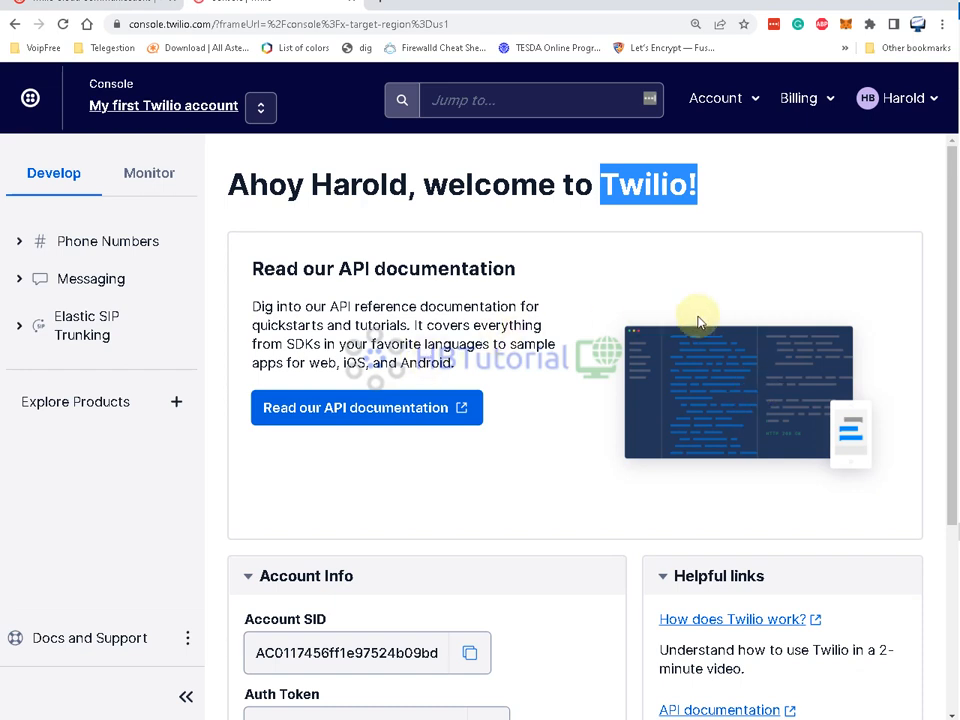
- Open the Elastic SIP Trunking overview and read its insecure TLS warning
left_click(628, 206)
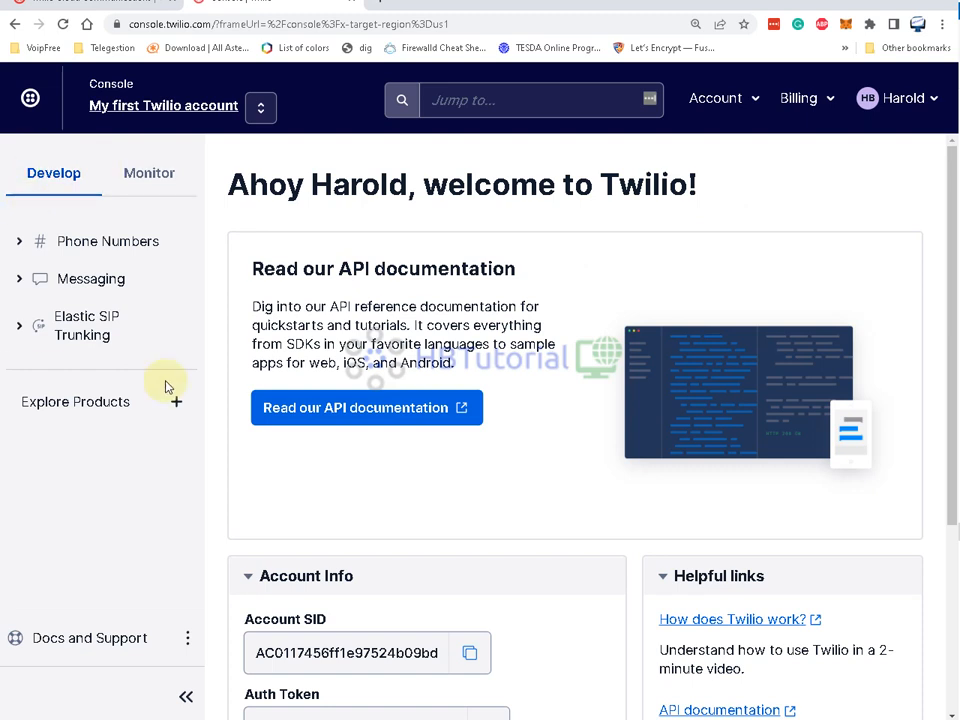
left_click(64, 335)
left_click(97, 374)
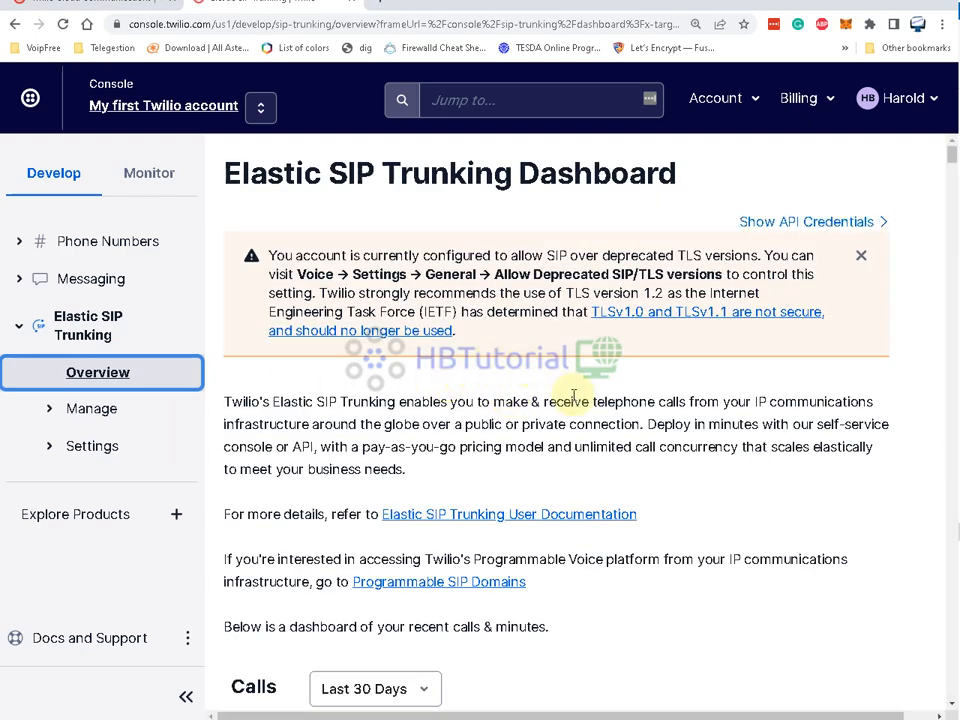
left_click_drag(681, 256, 803, 258)
left_click(548, 267)
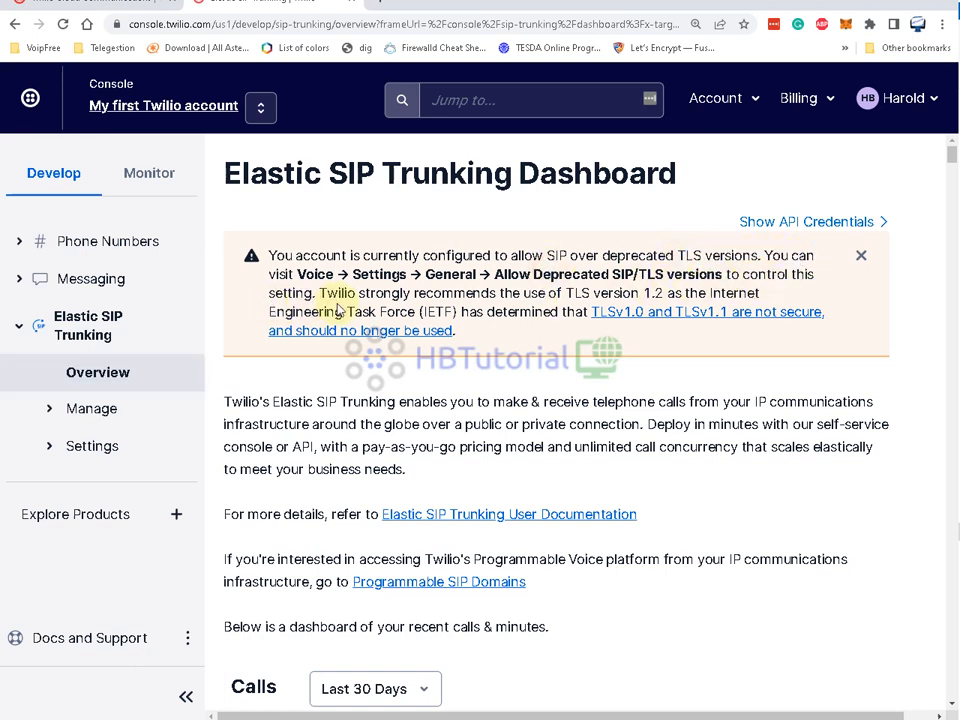
left_click_drag(566, 293, 634, 294)
left_click_drag(710, 293, 814, 313)
left_click(676, 388)
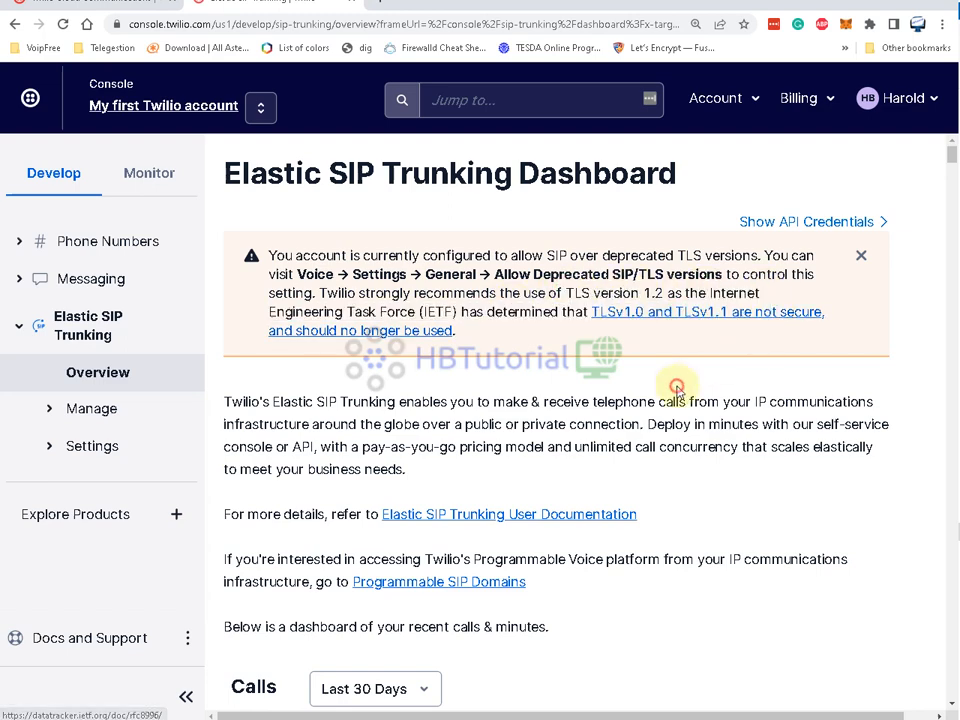
- Expand Manage and show the Trunks list with the fusionpbx trunk
left_click(93, 410)
scroll(480, 418, "down", 3)
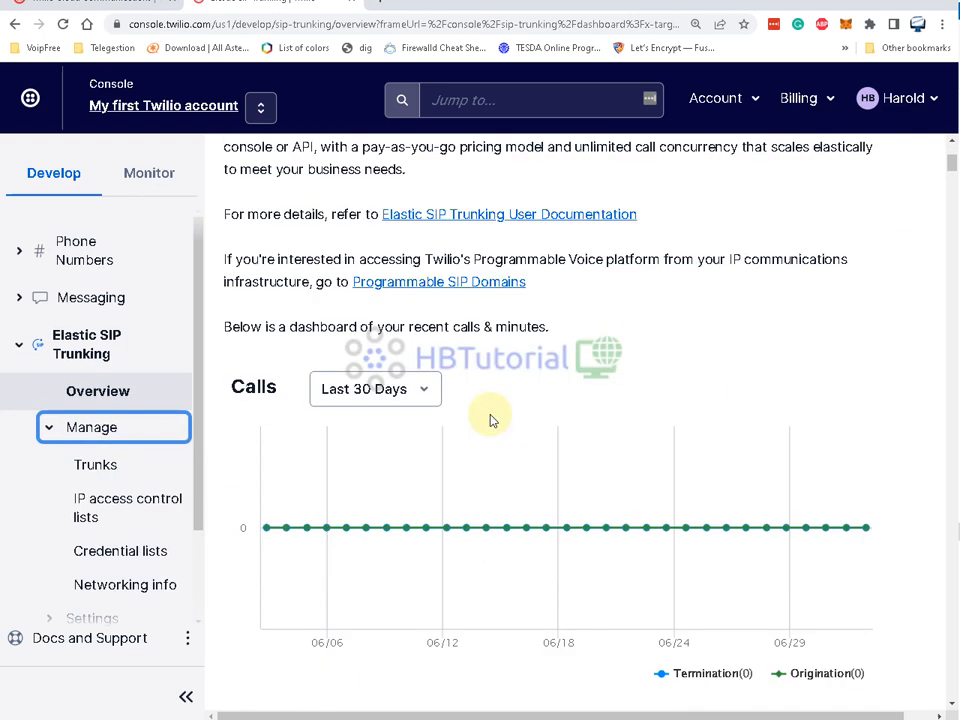
scroll(470, 460, "up", 1)
left_click(95, 466)
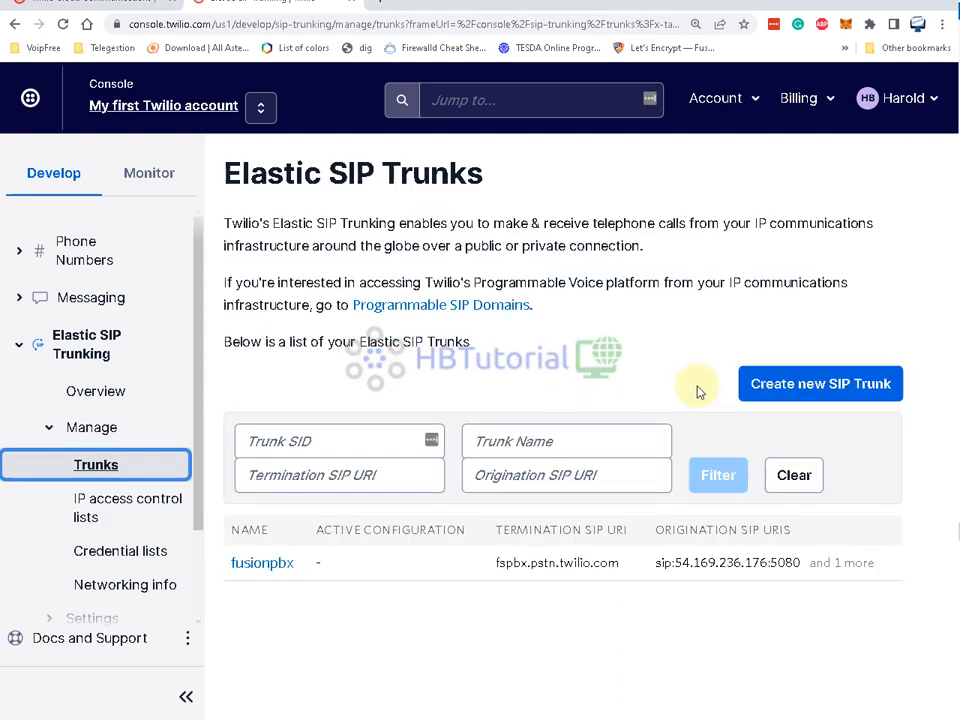
- Delete the fusionpbx trunk, acknowledging the CPS billing notice
left_click(276, 566)
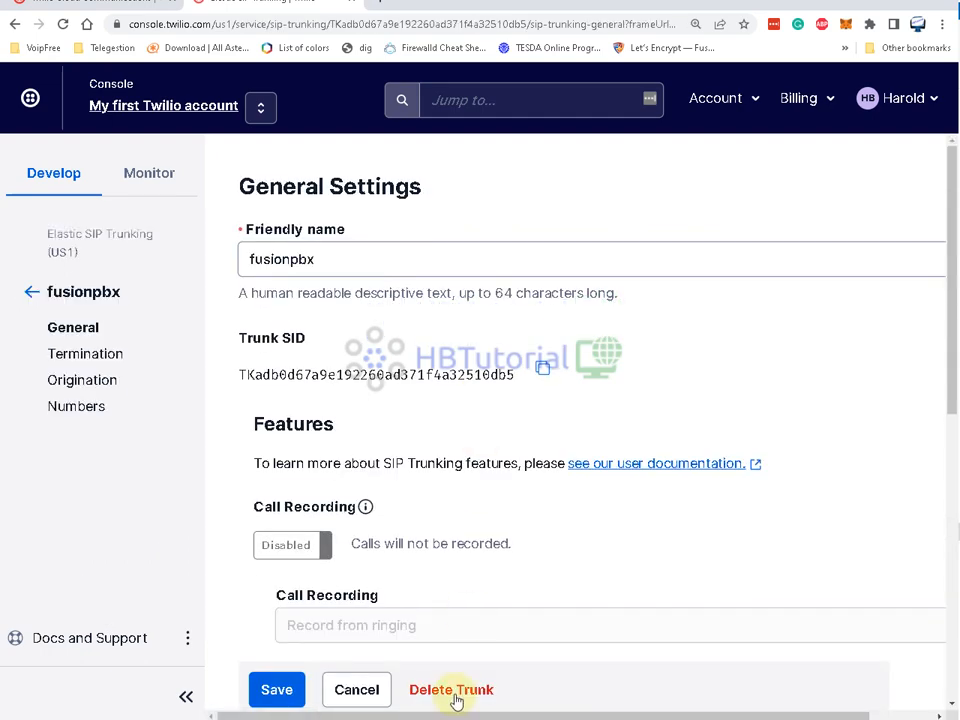
left_click(462, 690)
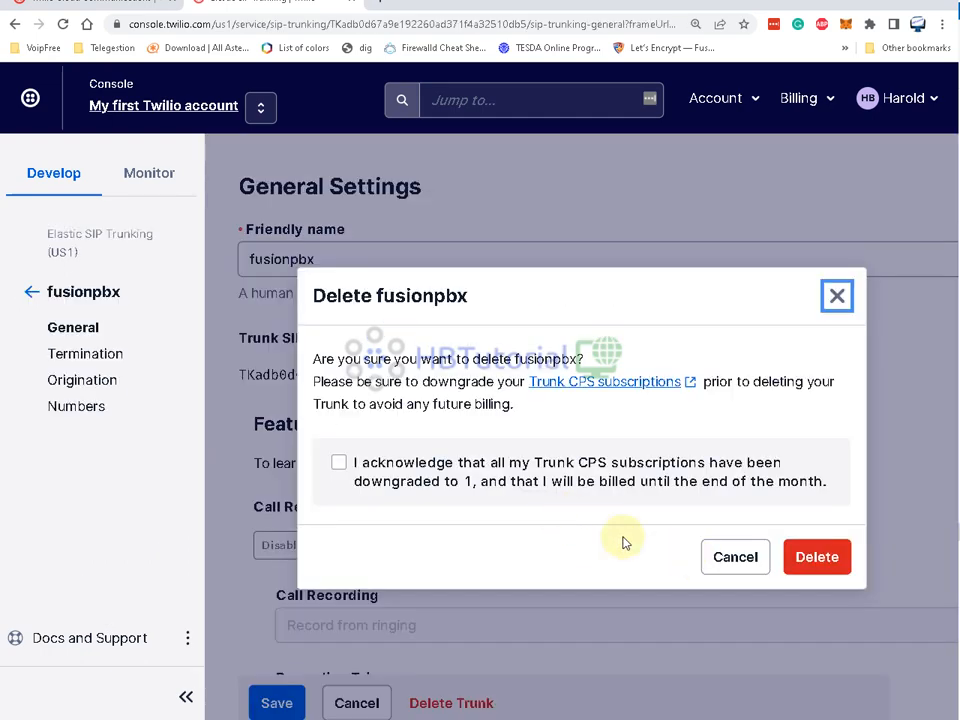
left_click(338, 462)
left_click(817, 557)
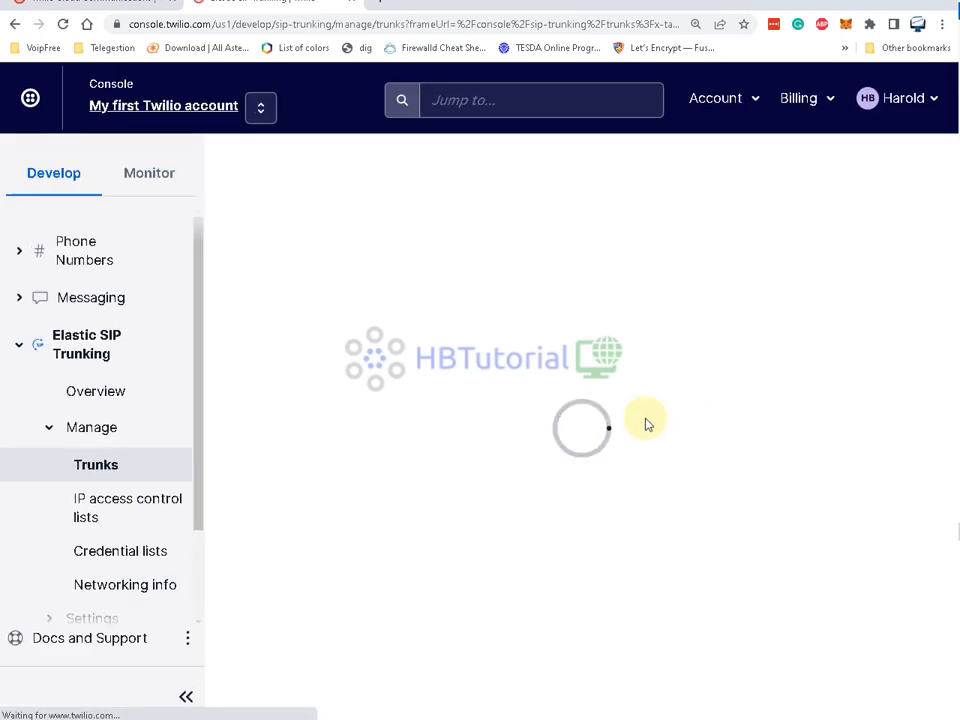
- Open IP access control lists and delete the first fusionpbx ACL
left_click(116, 514)
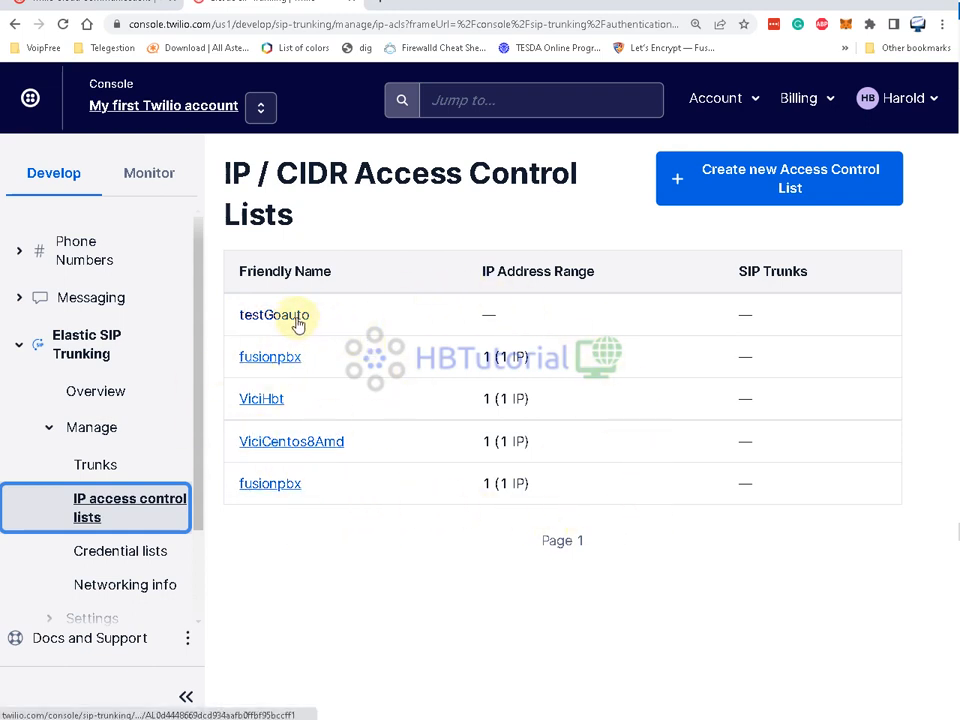
left_click(279, 487)
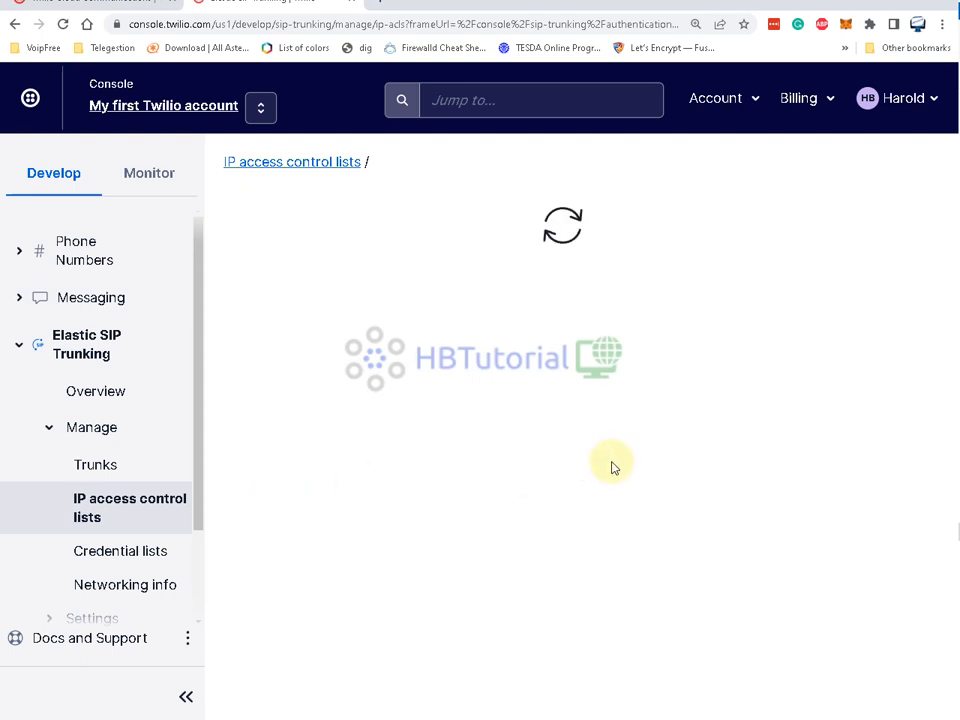
scroll(605, 477, "down", 2)
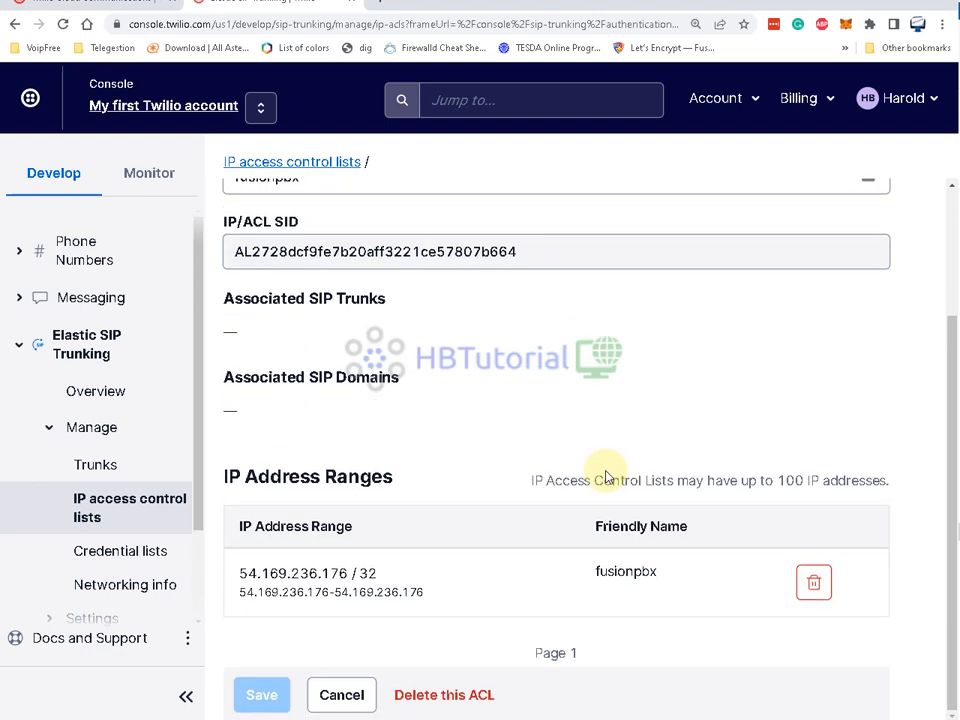
left_click(444, 693)
left_click(712, 532)
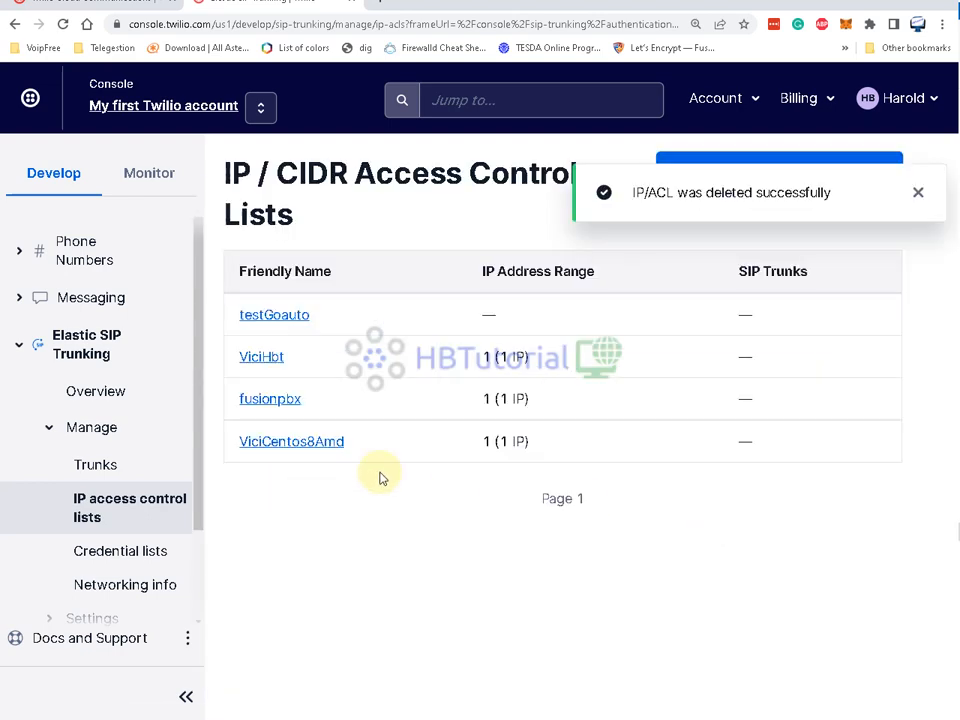
- Delete the ViciCentos8Amd ACL and the remaining fusionpbx ACL
left_click(321, 447)
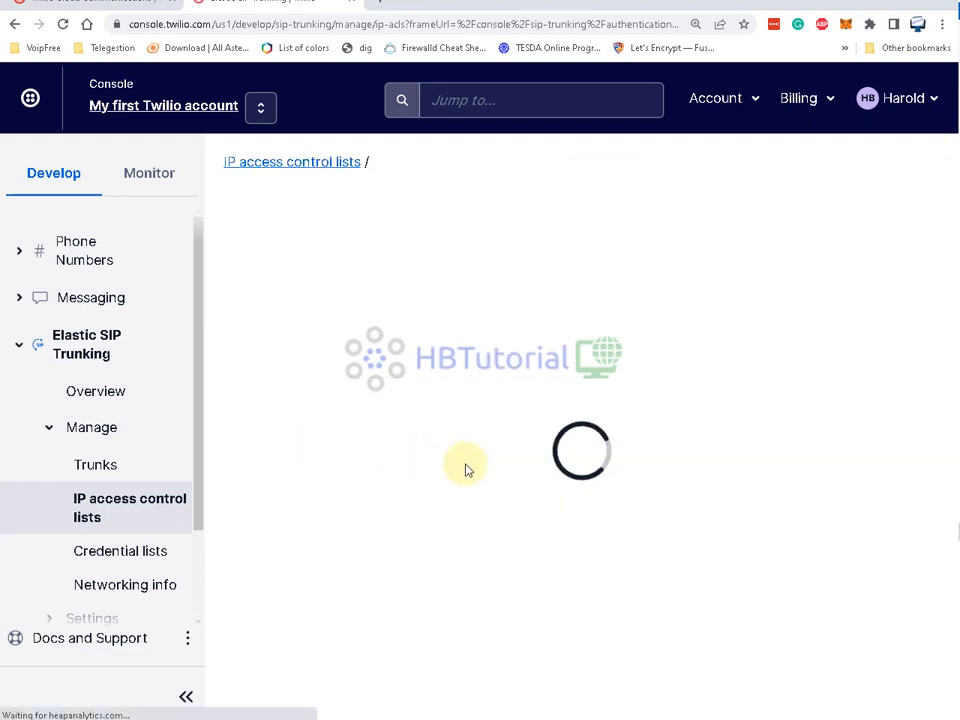
scroll(416, 636, "down", 3)
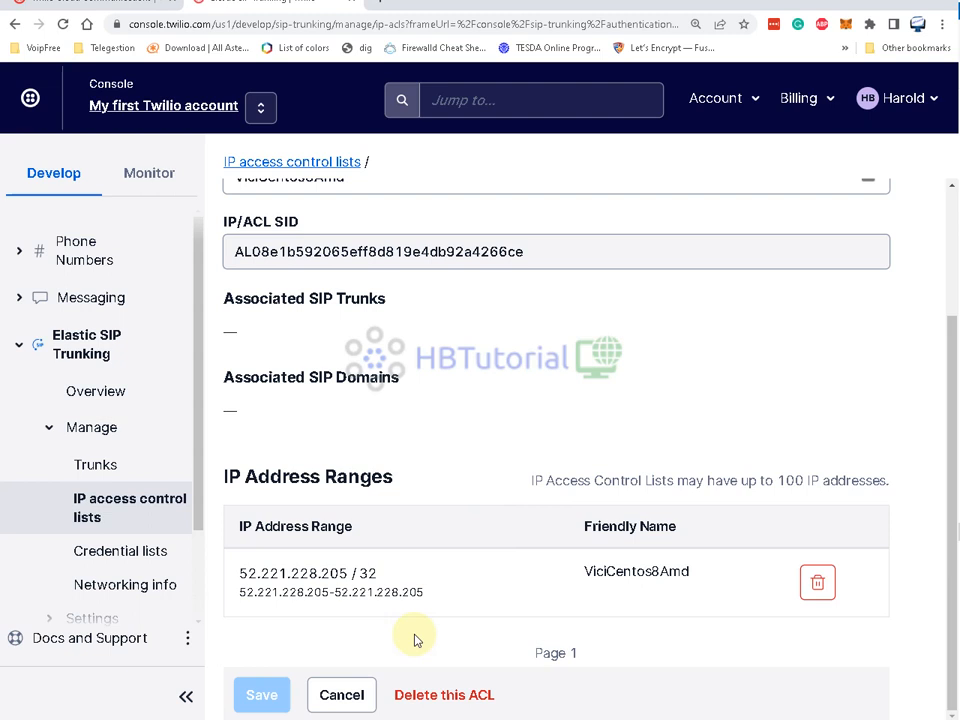
left_click(432, 696)
left_click(726, 521)
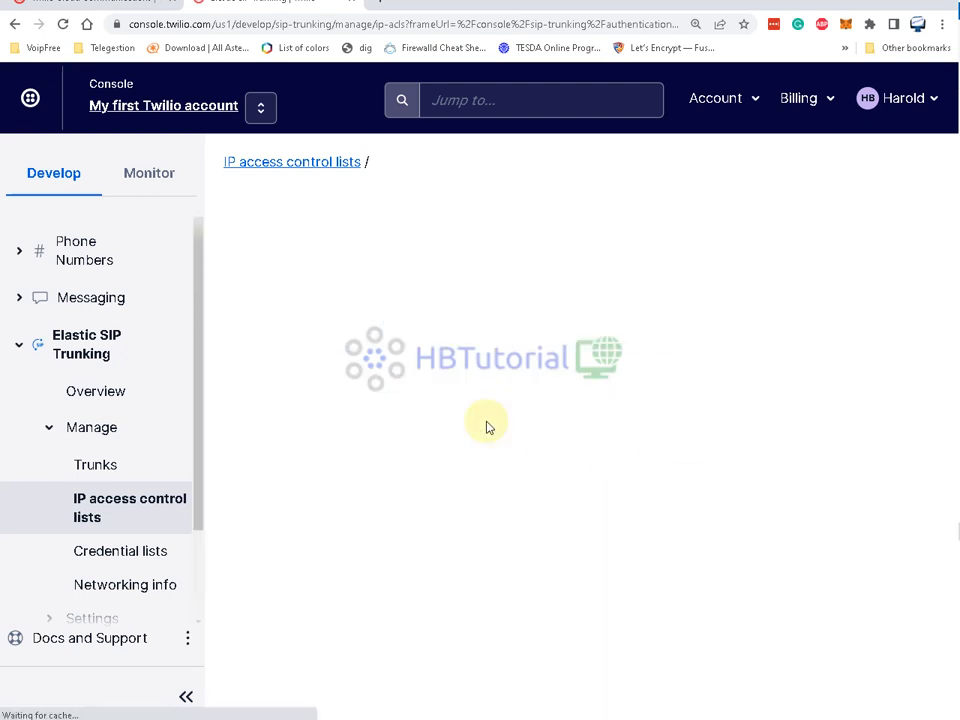
left_click(298, 404)
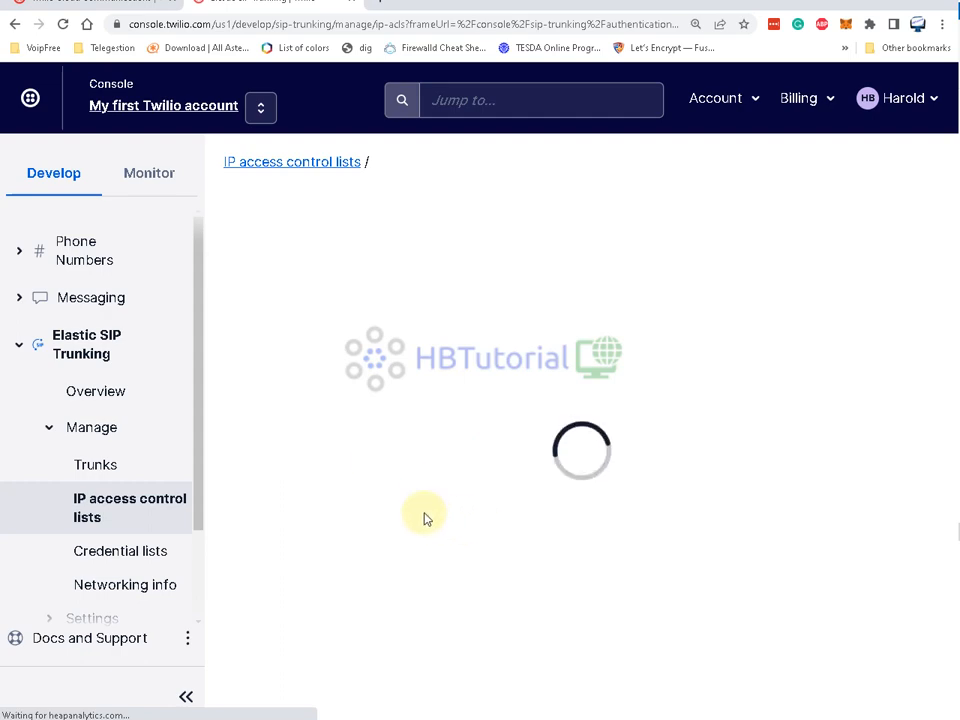
scroll(426, 516, "down", 3)
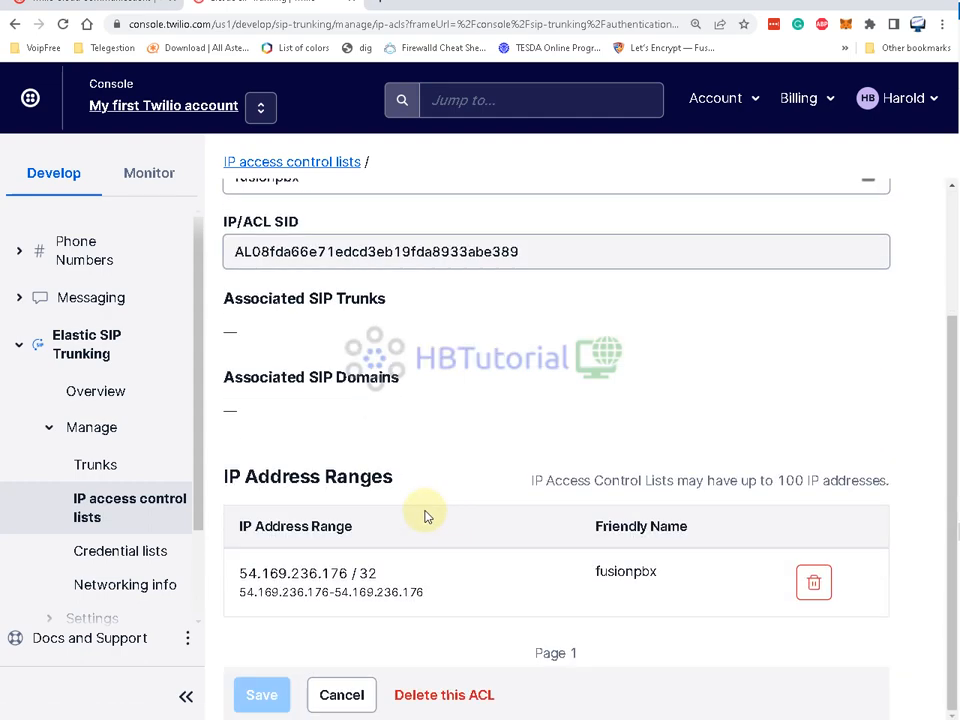
left_click(462, 694)
left_click(714, 522)
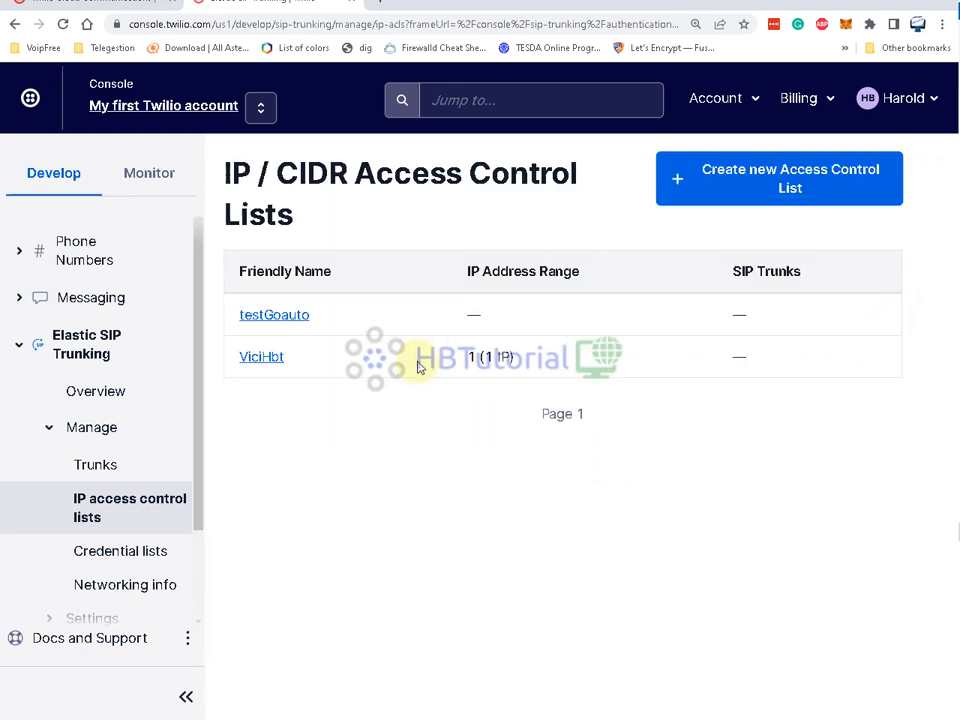
- Delete the ViciHbt and testGoauto ACLs and dismiss the success message
left_click(264, 362)
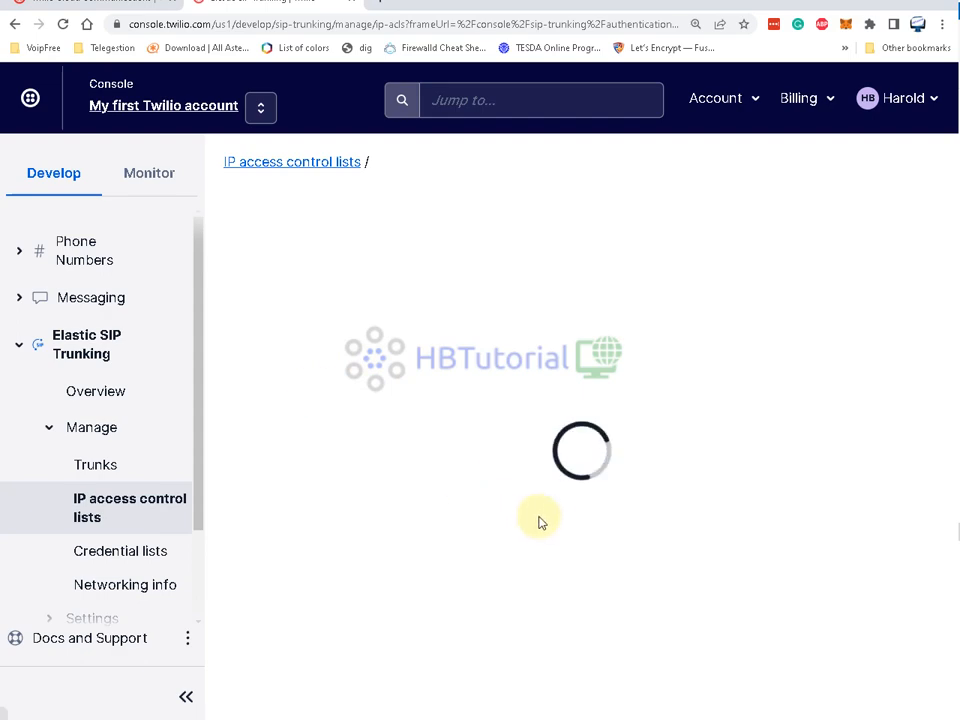
scroll(470, 480, "down", 3)
left_click(456, 694)
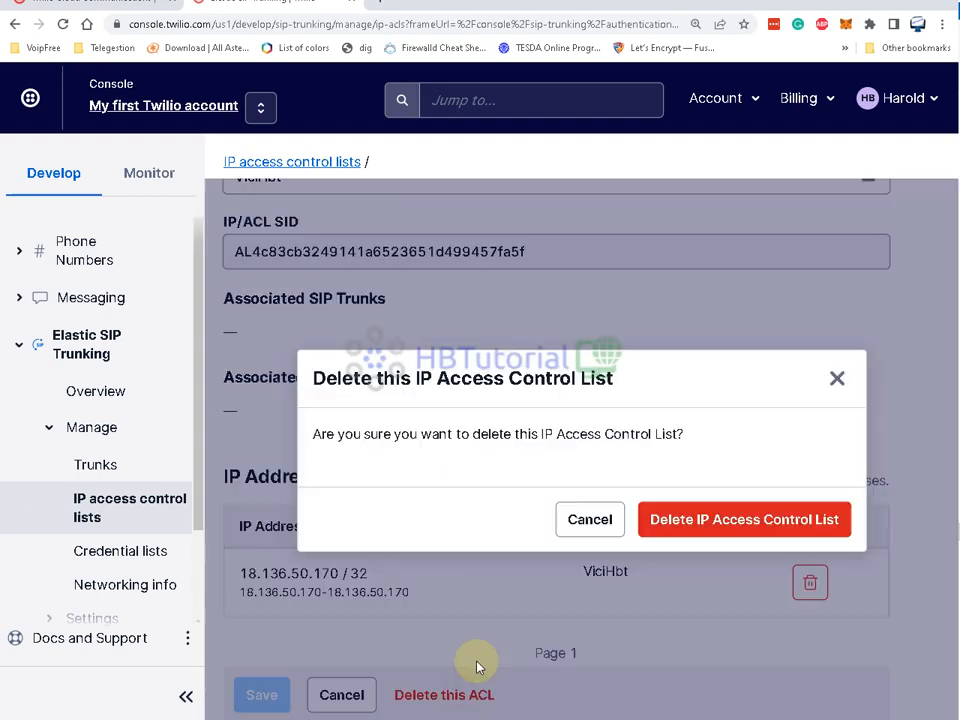
left_click(686, 519)
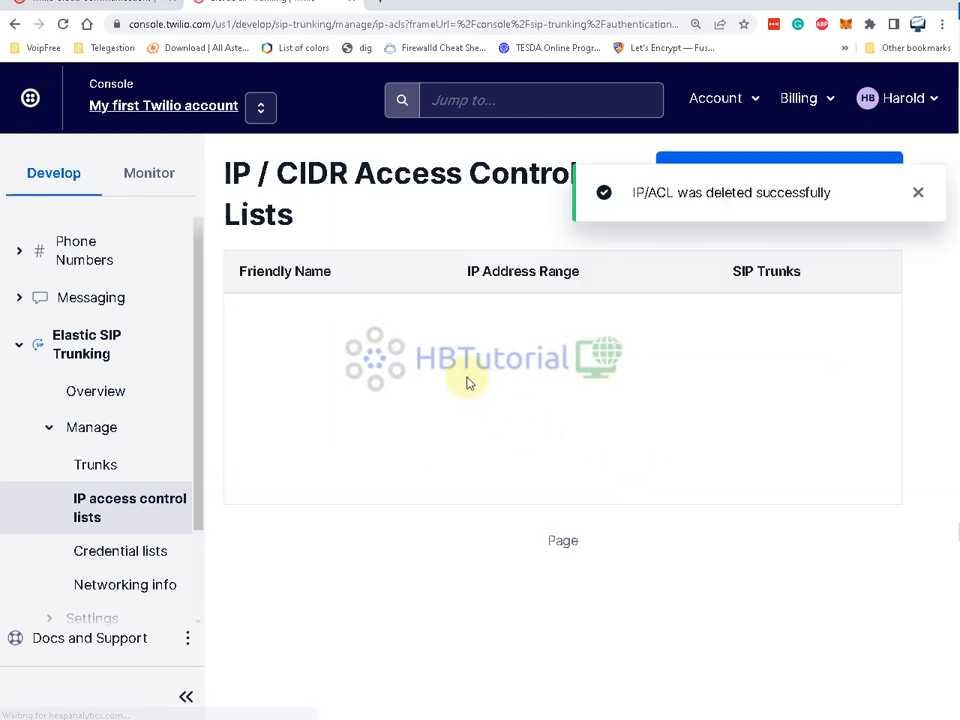
left_click(298, 318)
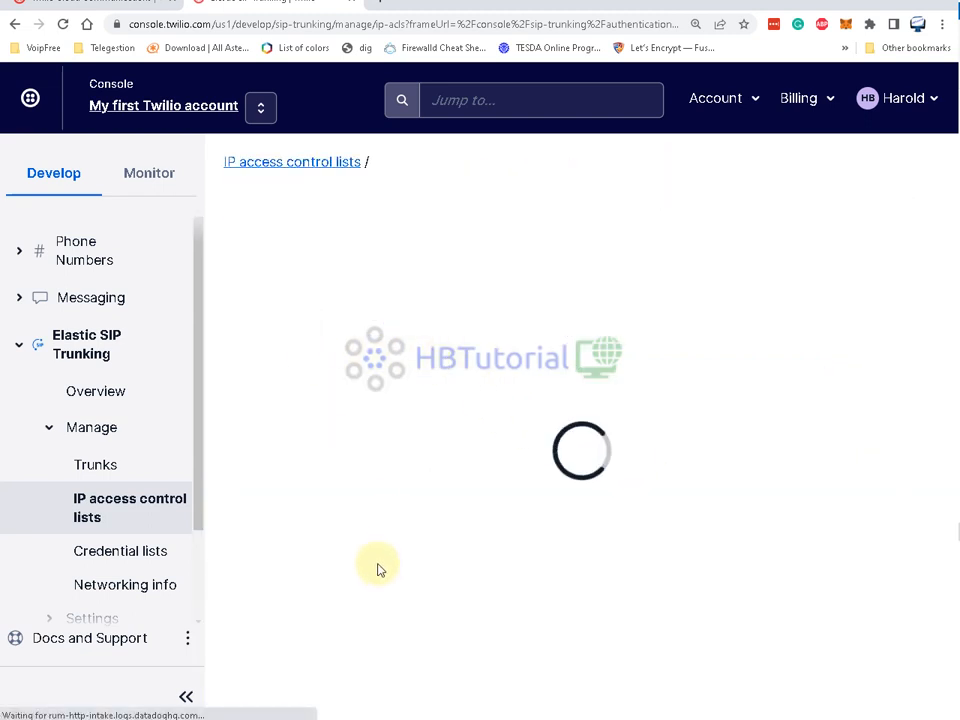
scroll(477, 600, "down", 2)
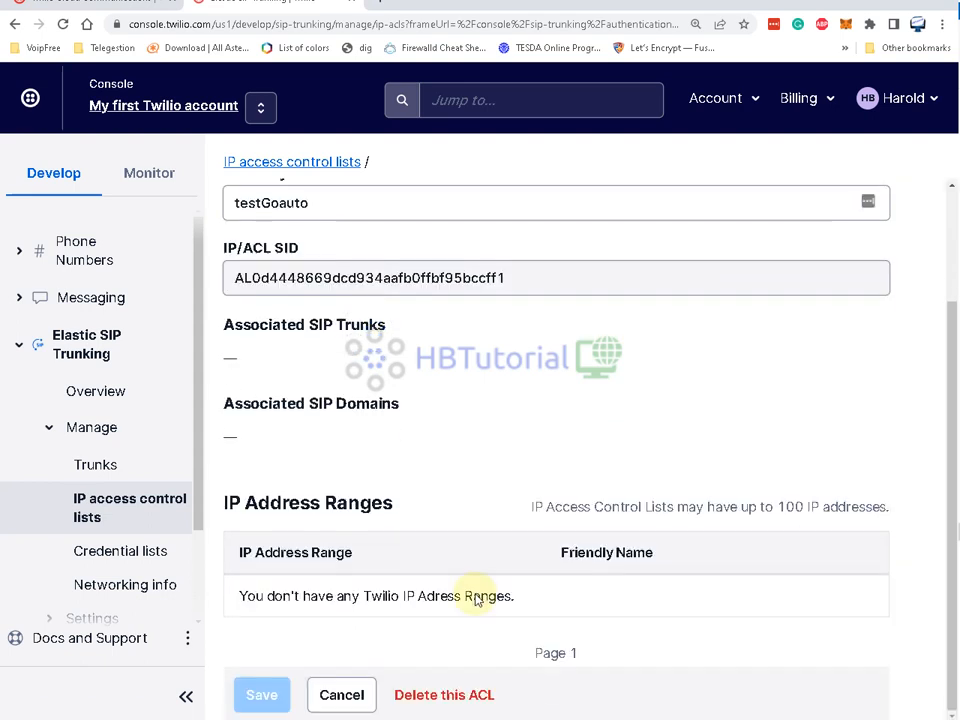
left_click(467, 694)
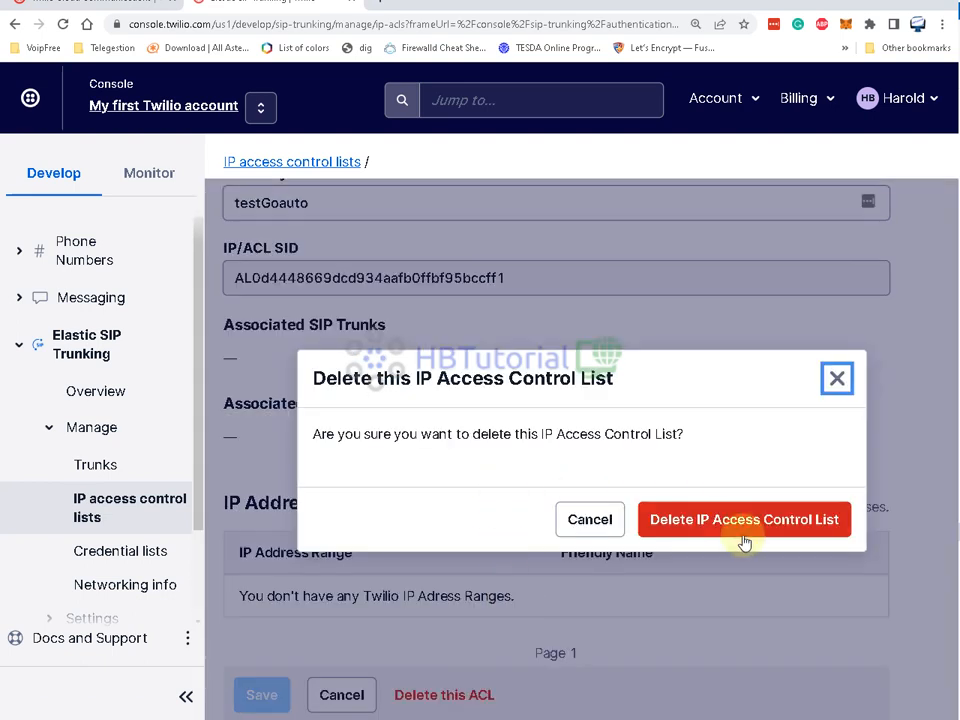
left_click(745, 532)
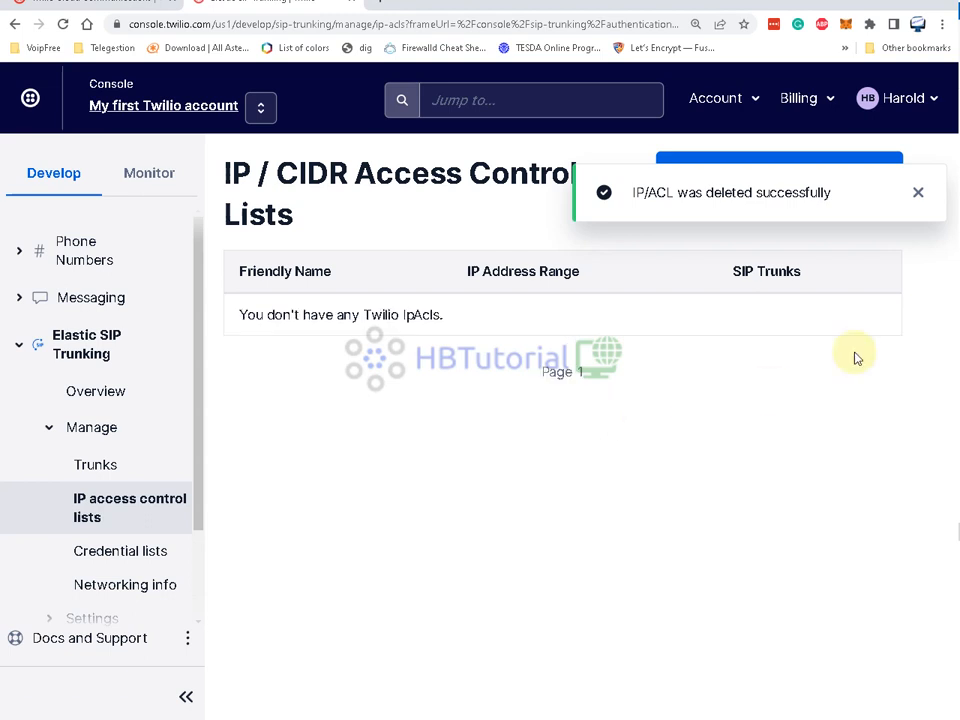
left_click(923, 199)
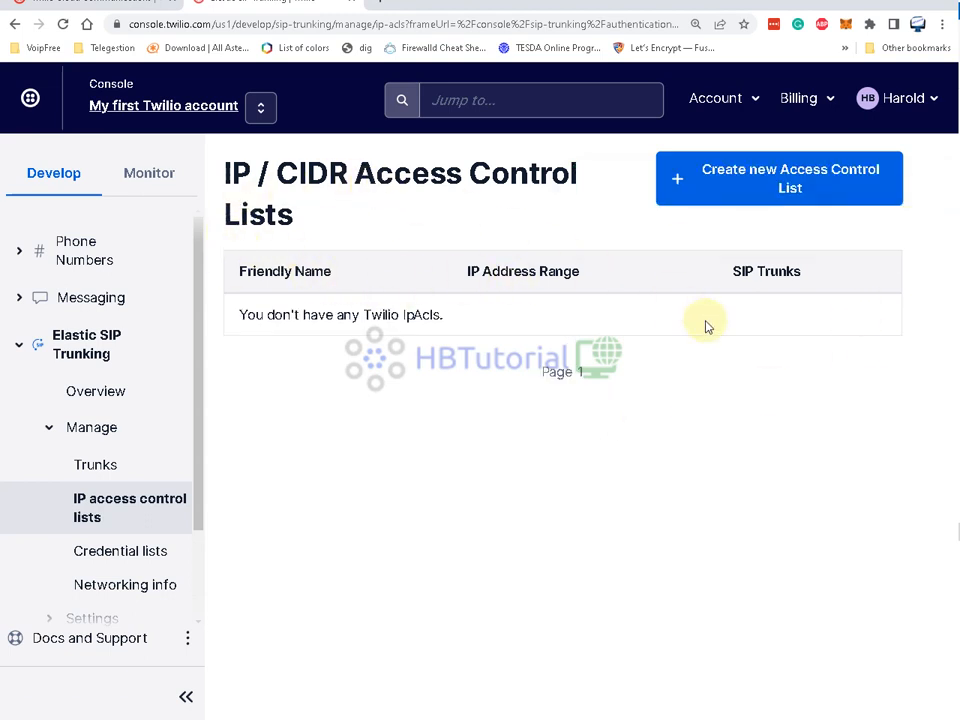
- Fill in a new ACL named TestGodialV4 with IP range 154.53.48.13 and its CIDR address
left_click(720, 186)
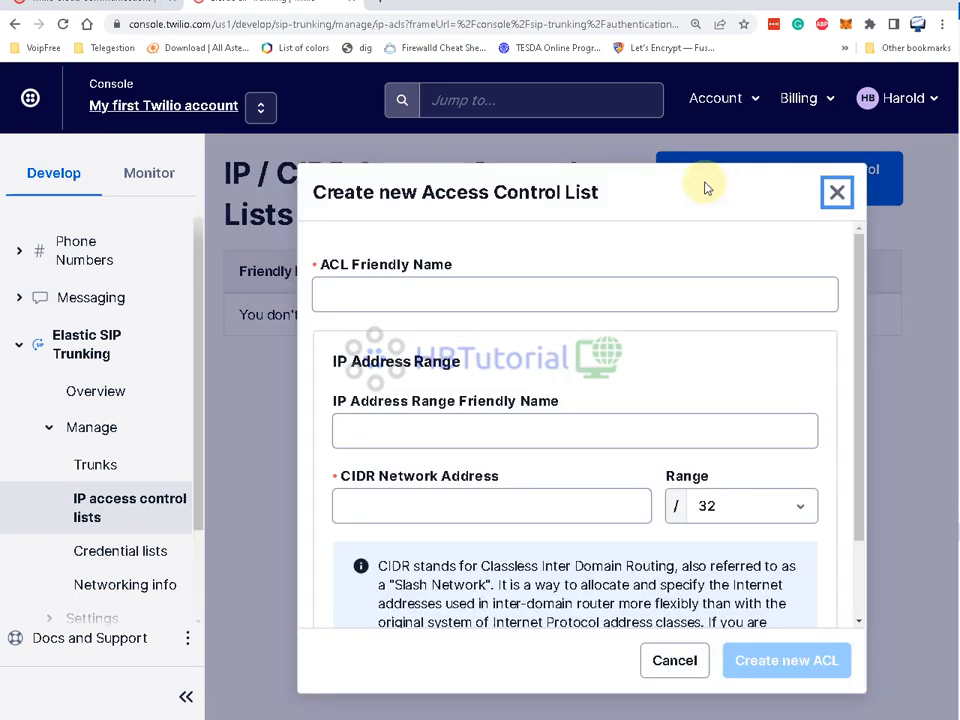
left_click(395, 286)
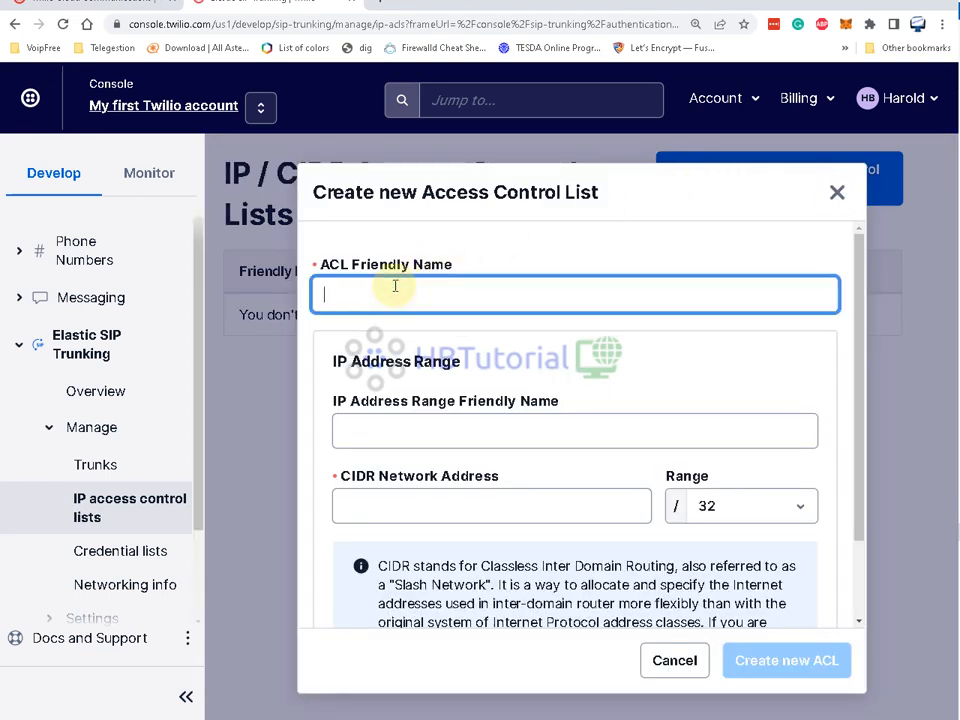
type("TestGodialV4")
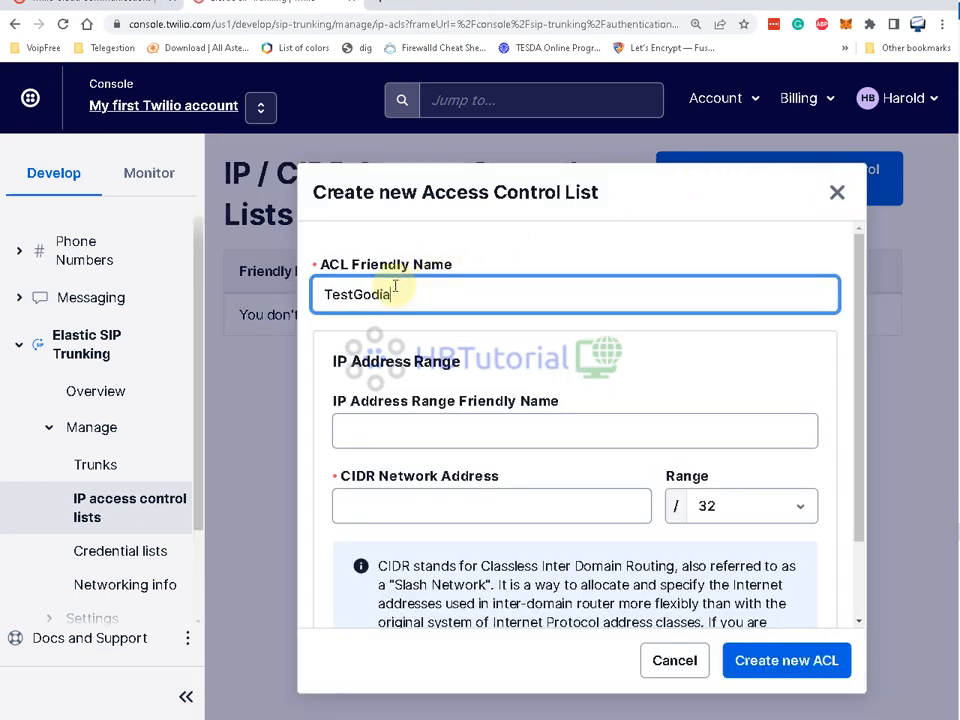
left_click(424, 423)
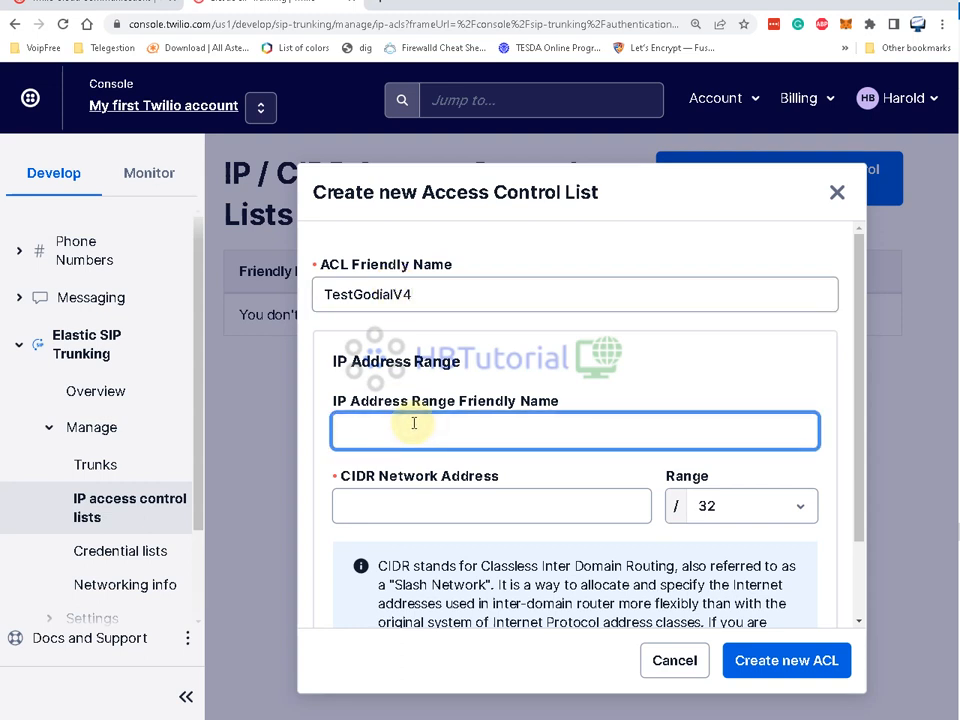
type("154.53.48.13")
left_click(418, 506)
type("154.53.48.13")
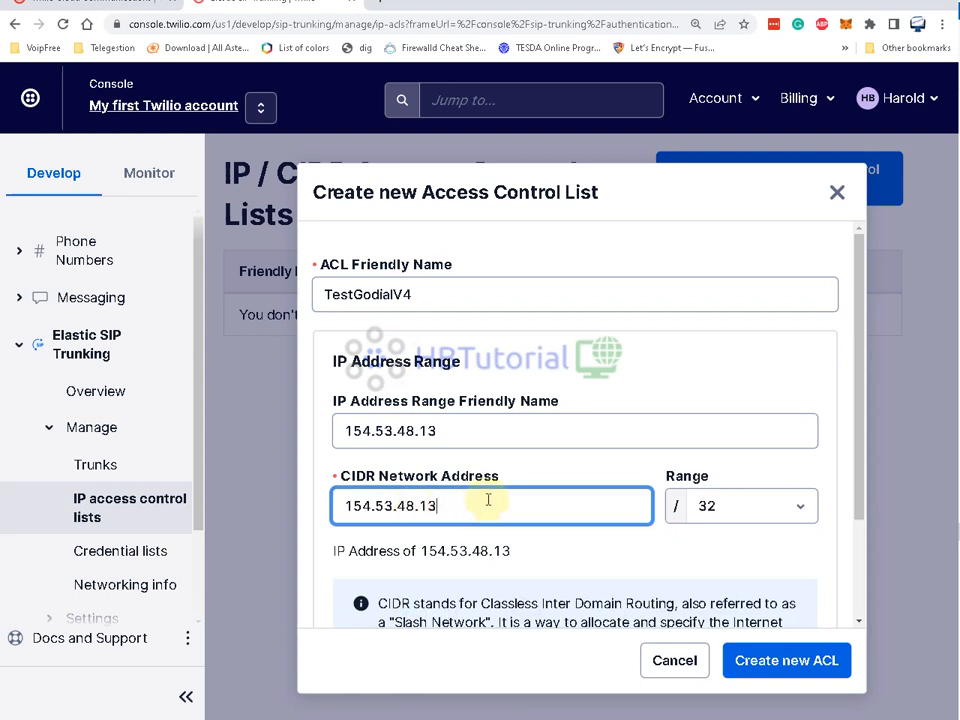
scroll(489, 500, "down", 2)
left_click_drag(480, 378, 326, 369)
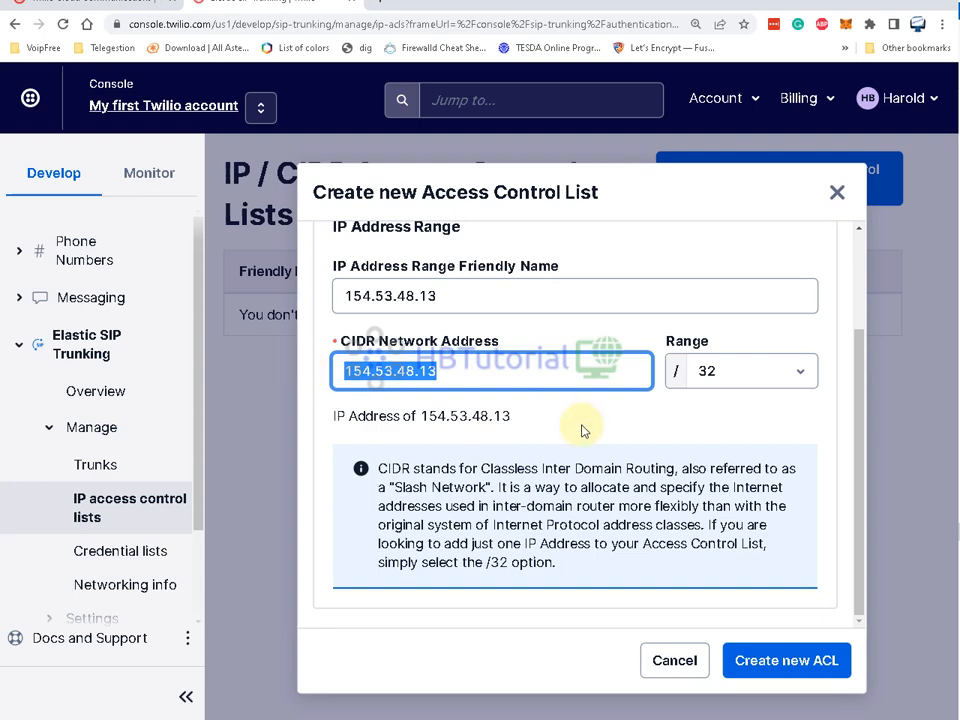
scroll(579, 429, "up", 3)
scroll(542, 401, "down", 3)
- Create the ACL and check its 154.53.48.13/32 IP address range
left_click(801, 672)
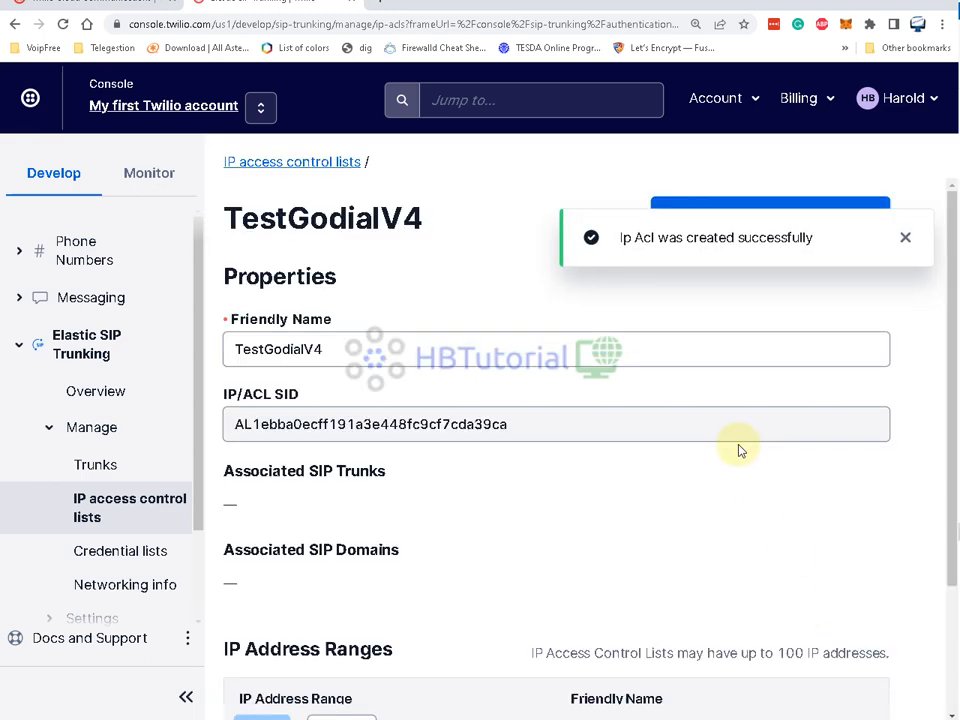
left_click(905, 241)
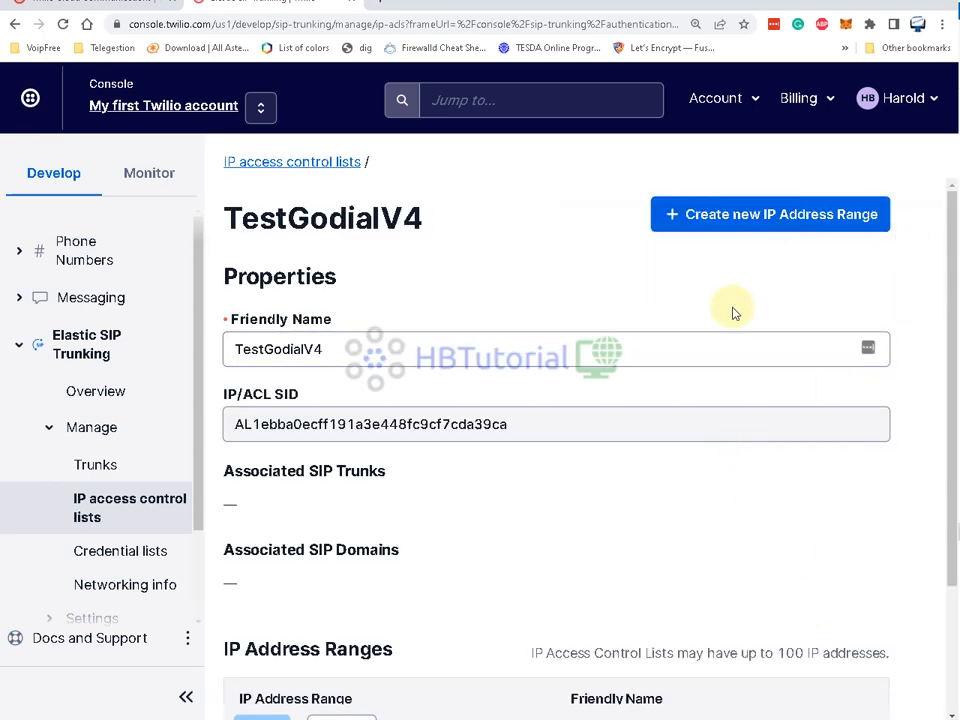
scroll(731, 313, "down", 3)
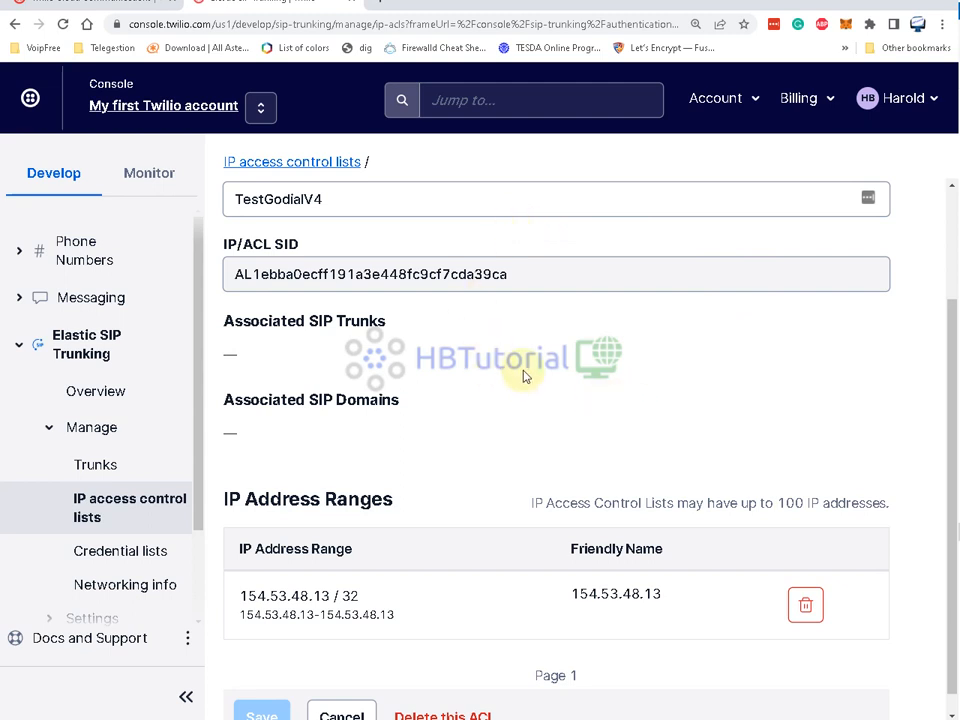
scroll(517, 374, "down", 1)
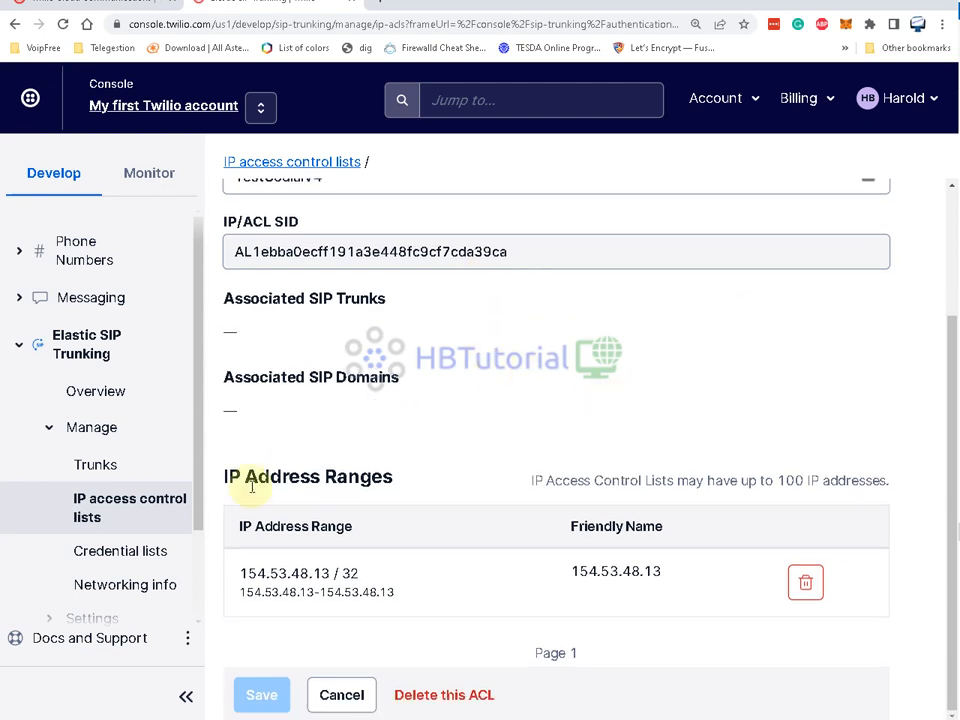
- Check the empty Credential lists and the TestGodialV4 ACL, then view the empty Trunks page
left_click(143, 556)
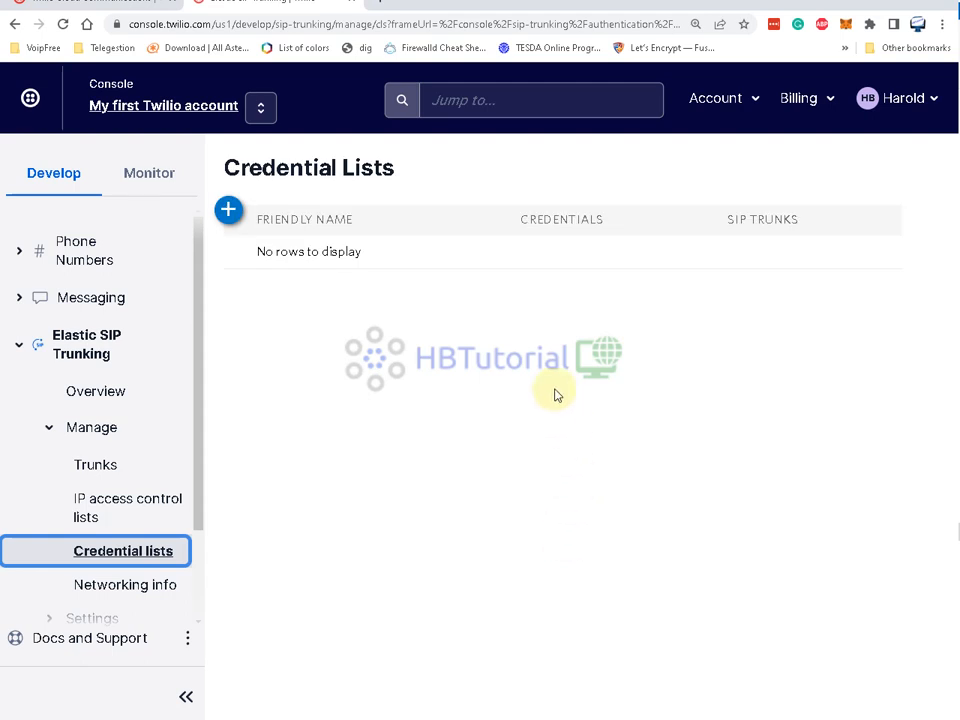
left_click(231, 166)
left_click_drag(231, 166, 454, 167)
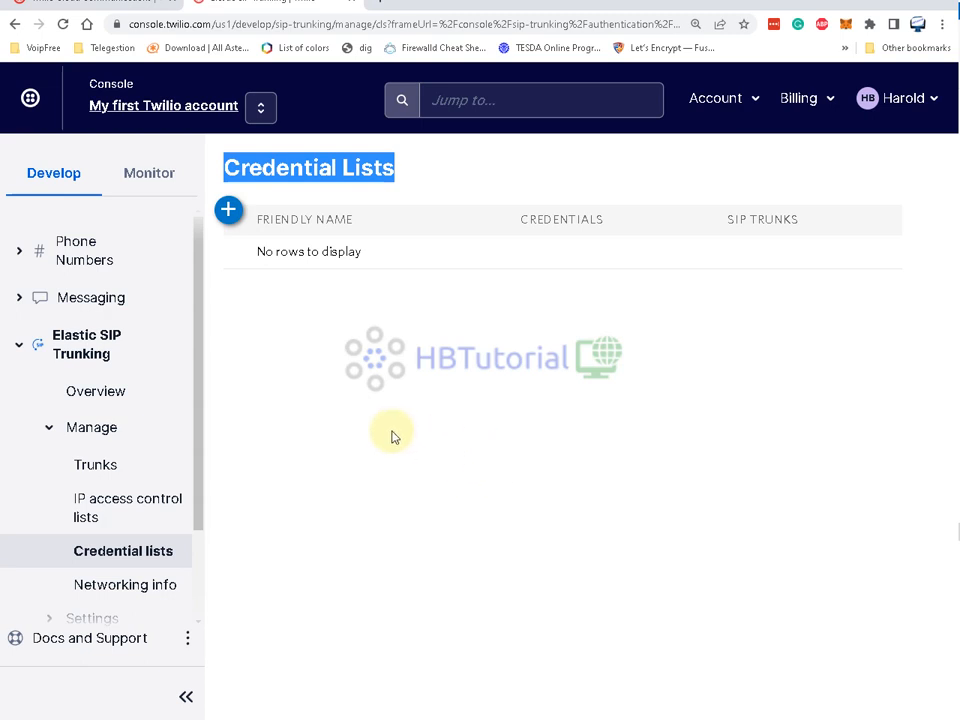
left_click(139, 507)
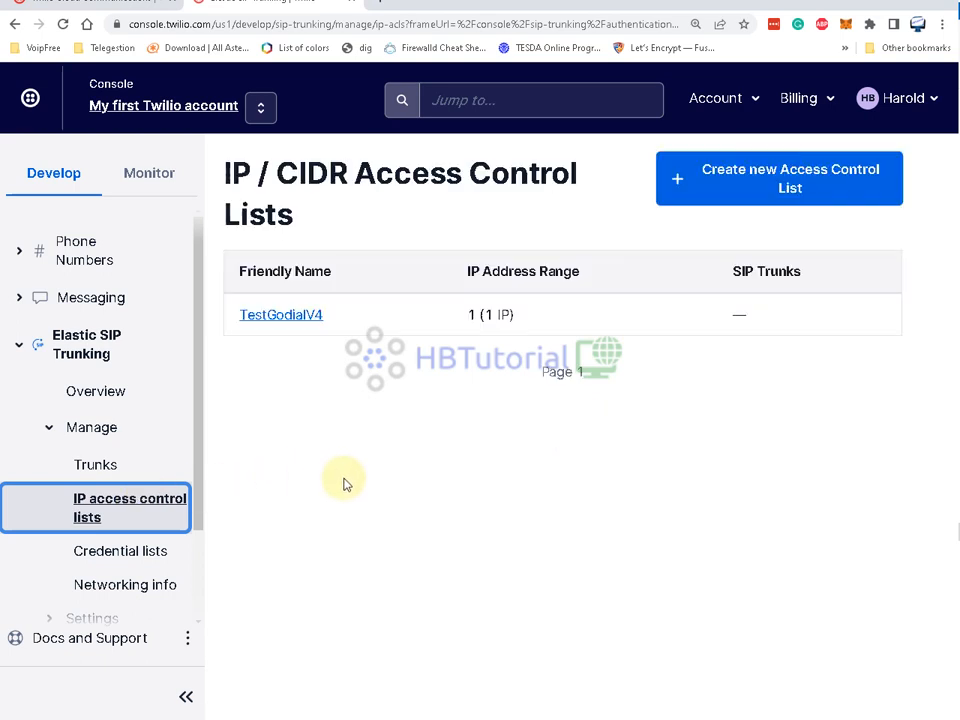
left_click(95, 469)
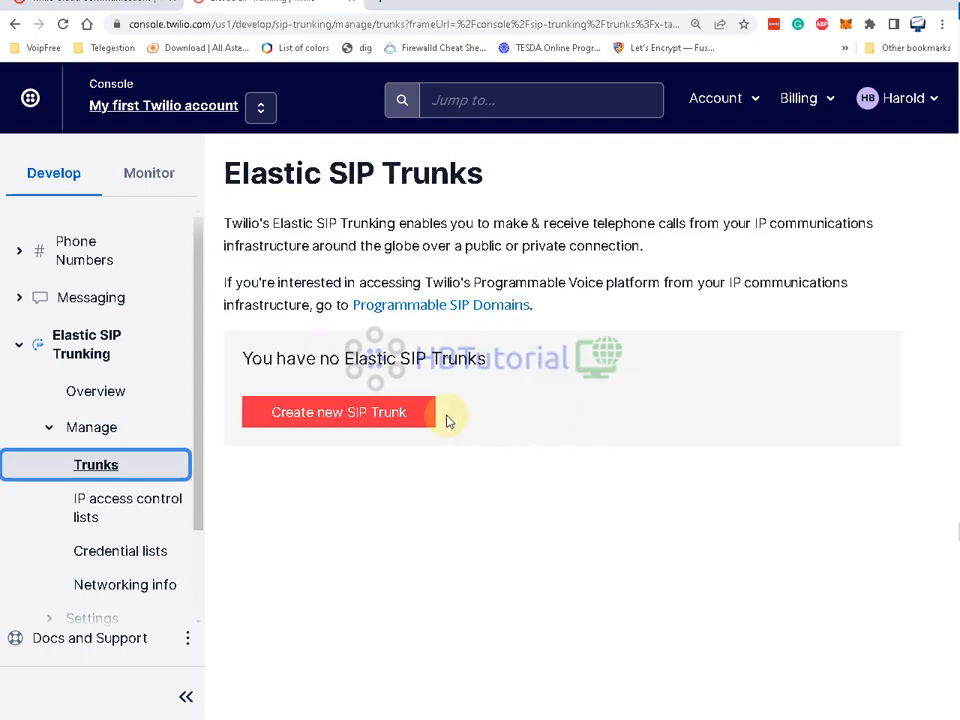
- Create a new SIP trunk with Friendly Name GoDialv4
left_click(396, 413)
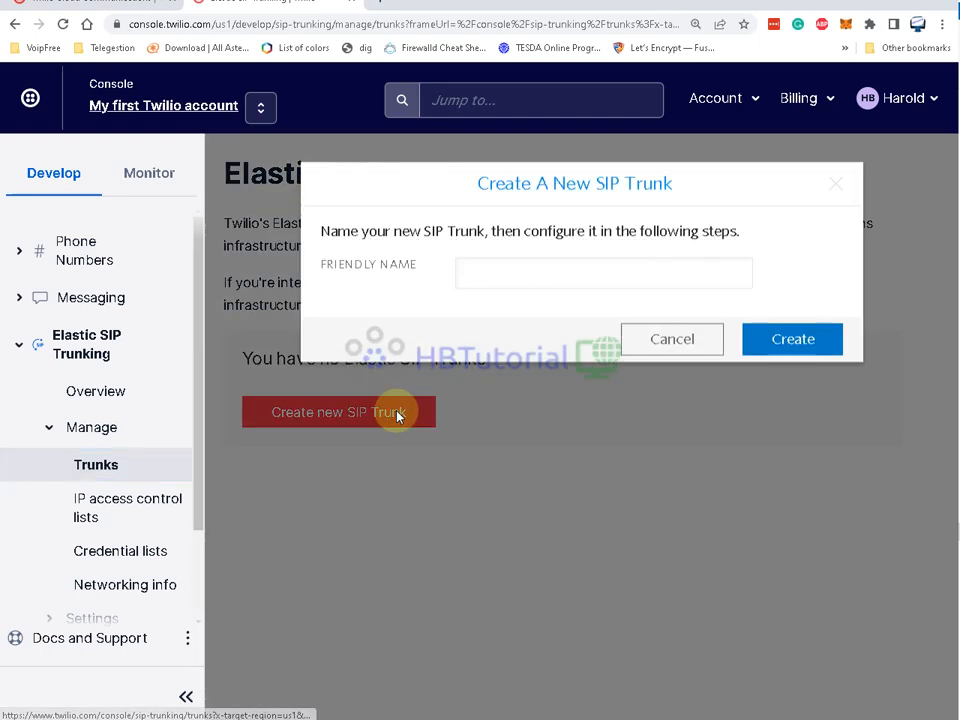
left_click(505, 277)
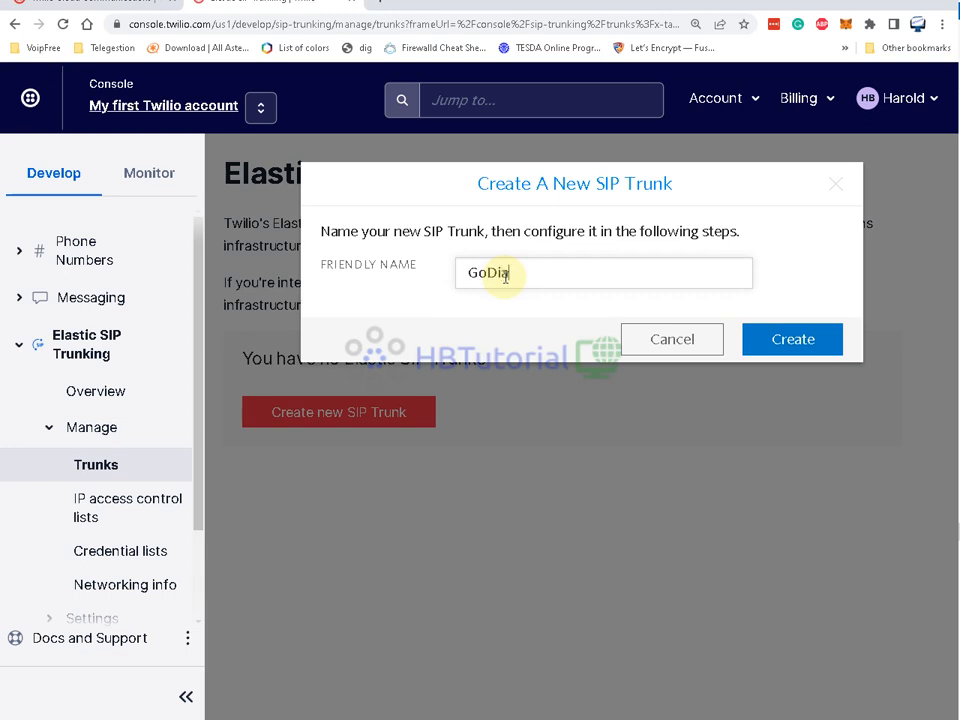
type("GoDialv4")
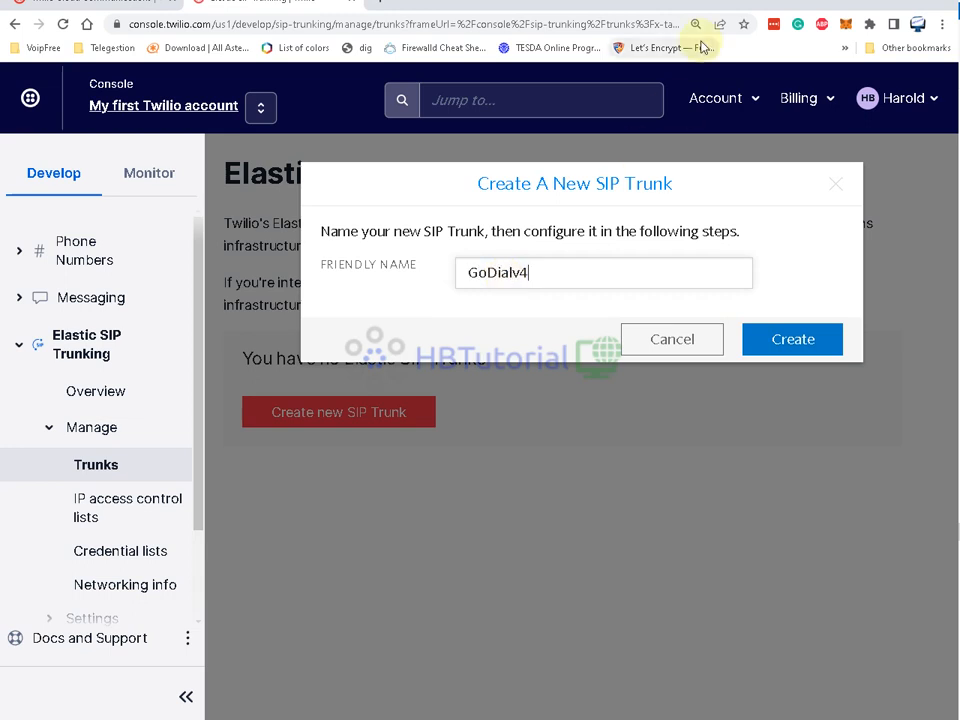
left_click(797, 343)
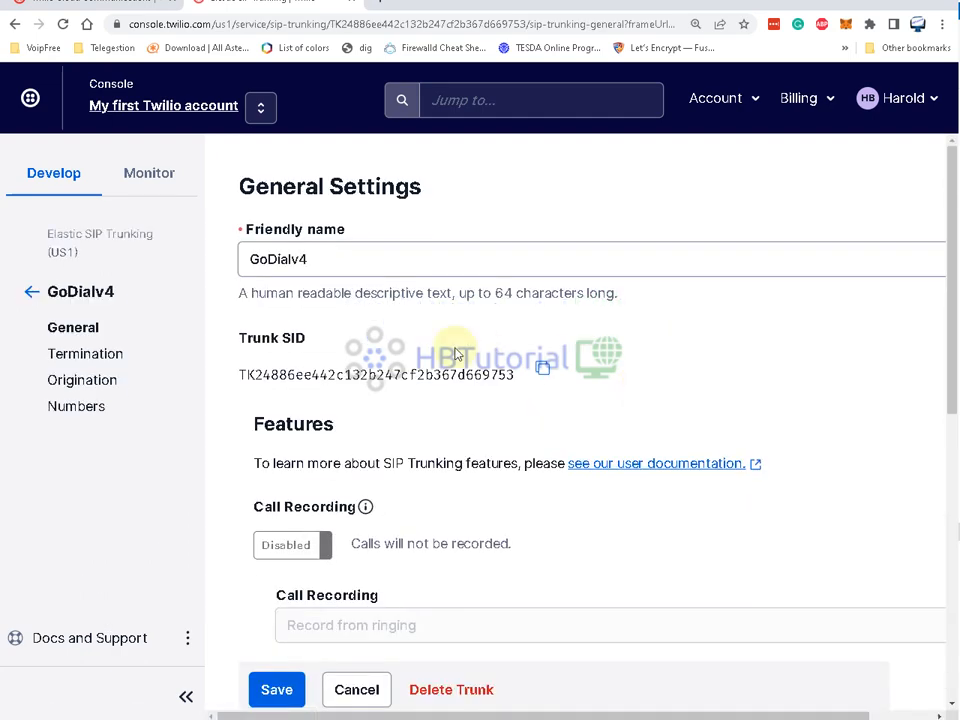
- Review GoDialv4's General Settings and expand Additional Features
scroll(285, 245, "down", 3)
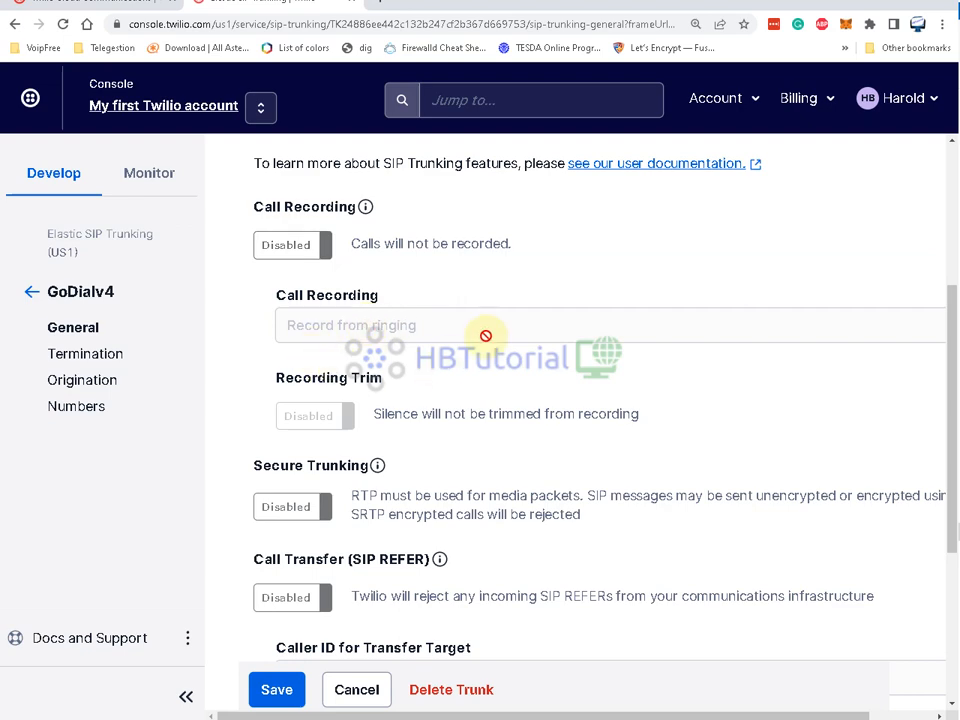
scroll(485, 335, "down", 2)
scroll(527, 261, "down", 2)
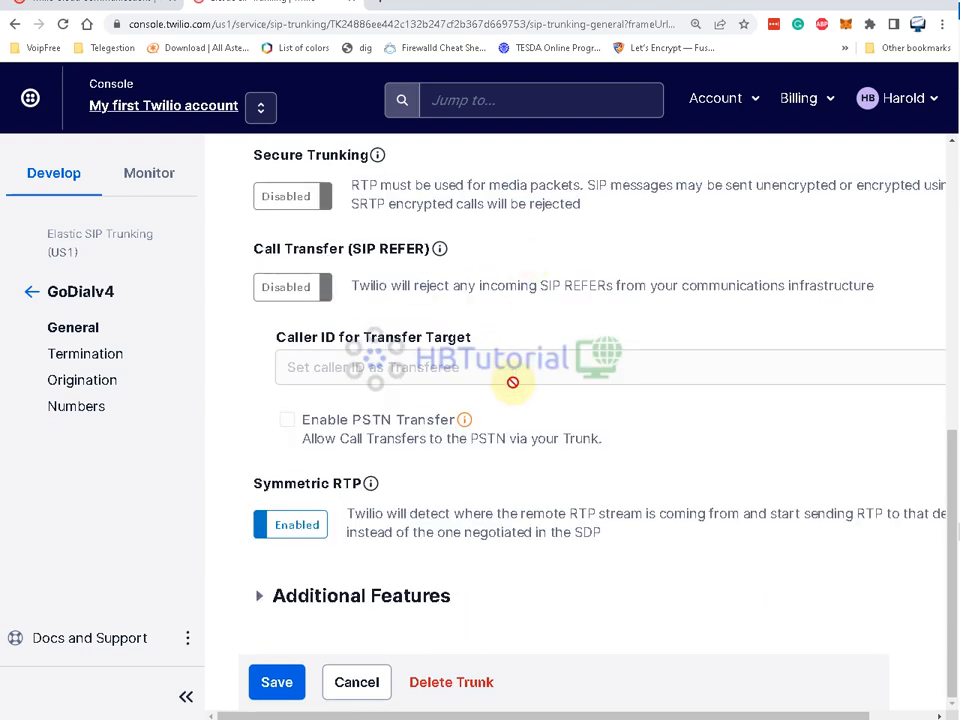
left_click(320, 597)
scroll(500, 528, "down", 5)
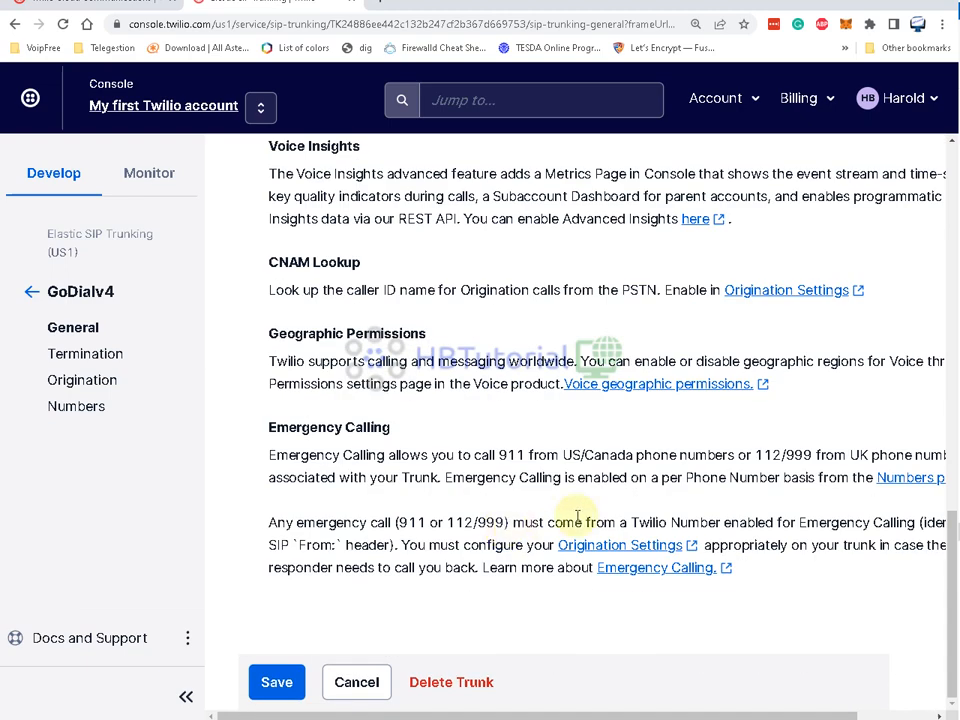
- Open GoDialv4's Termination settings and enter hbgodial as the termination SIP URI
left_click(84, 356)
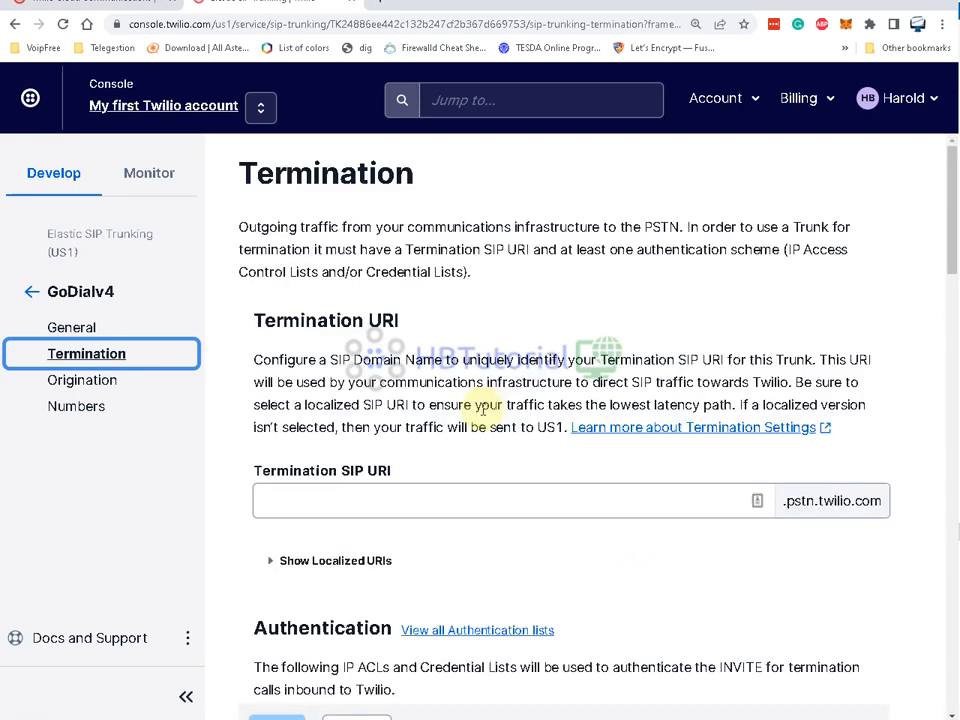
scroll(563, 450, "down", 2)
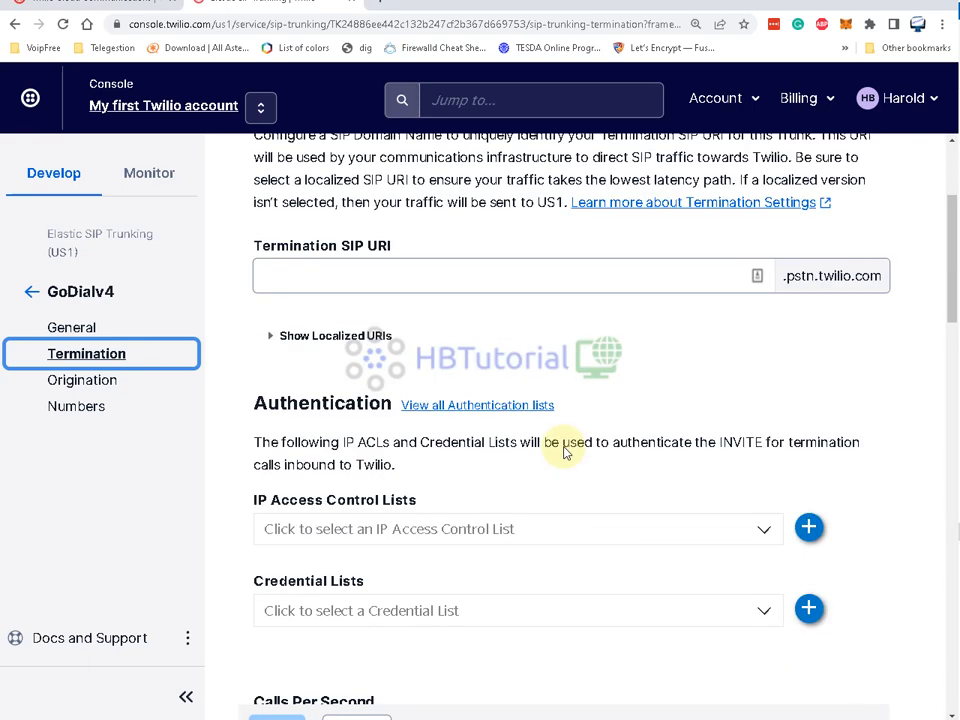
left_click(268, 335)
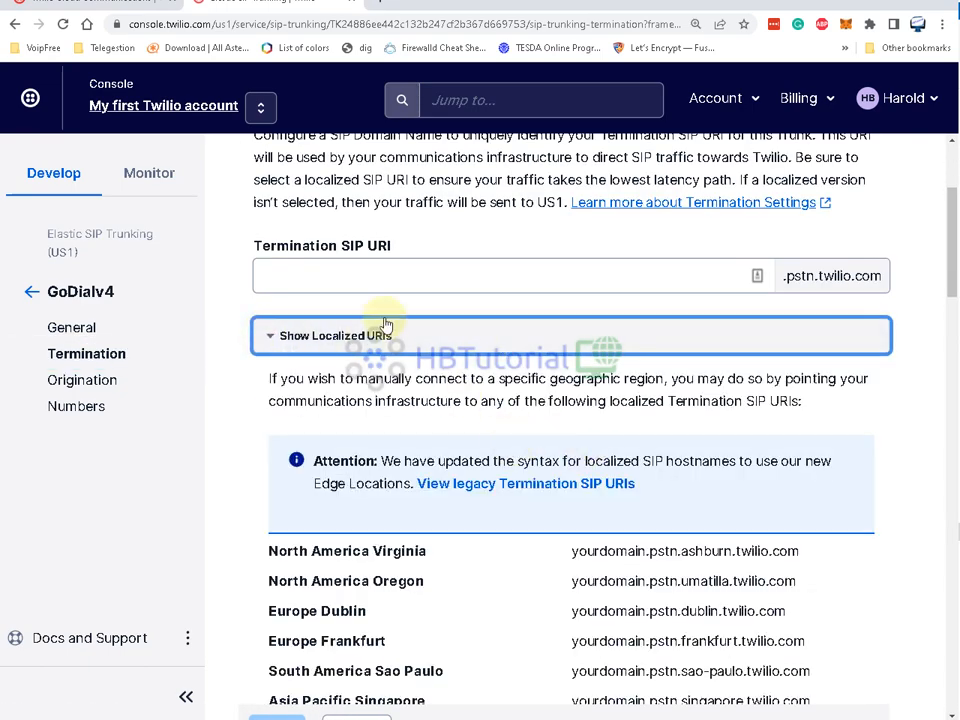
left_click(332, 279)
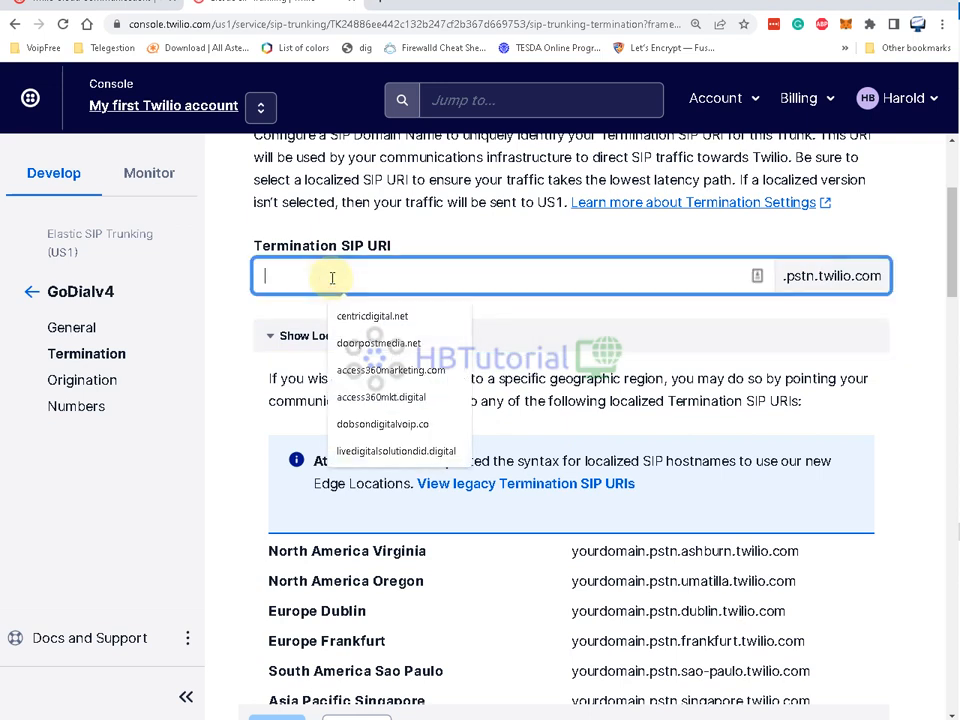
type("hb")
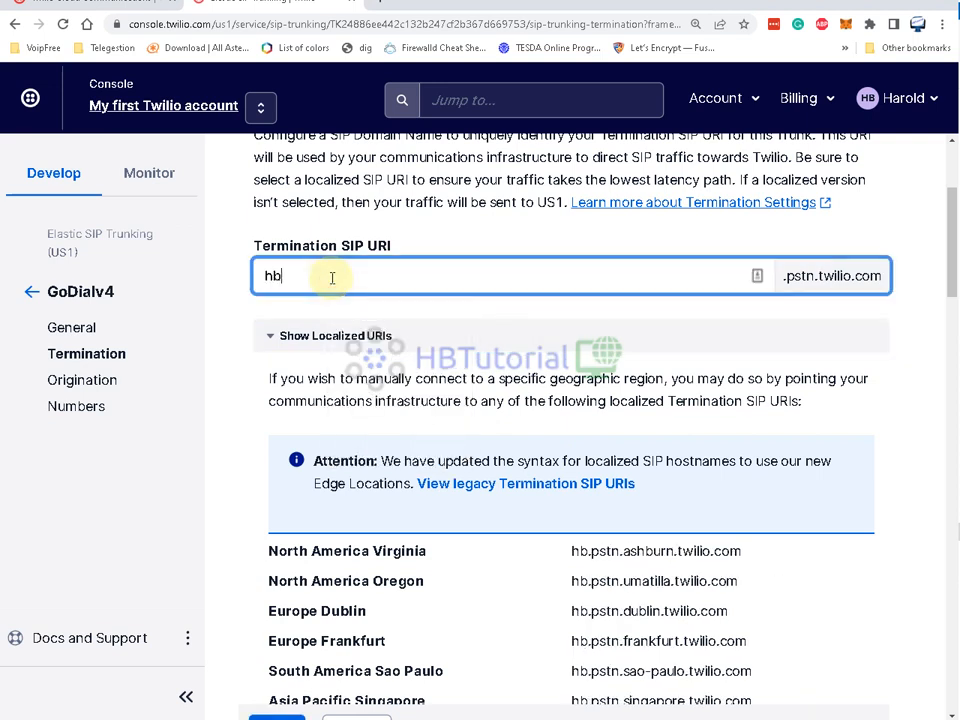
type("godial")
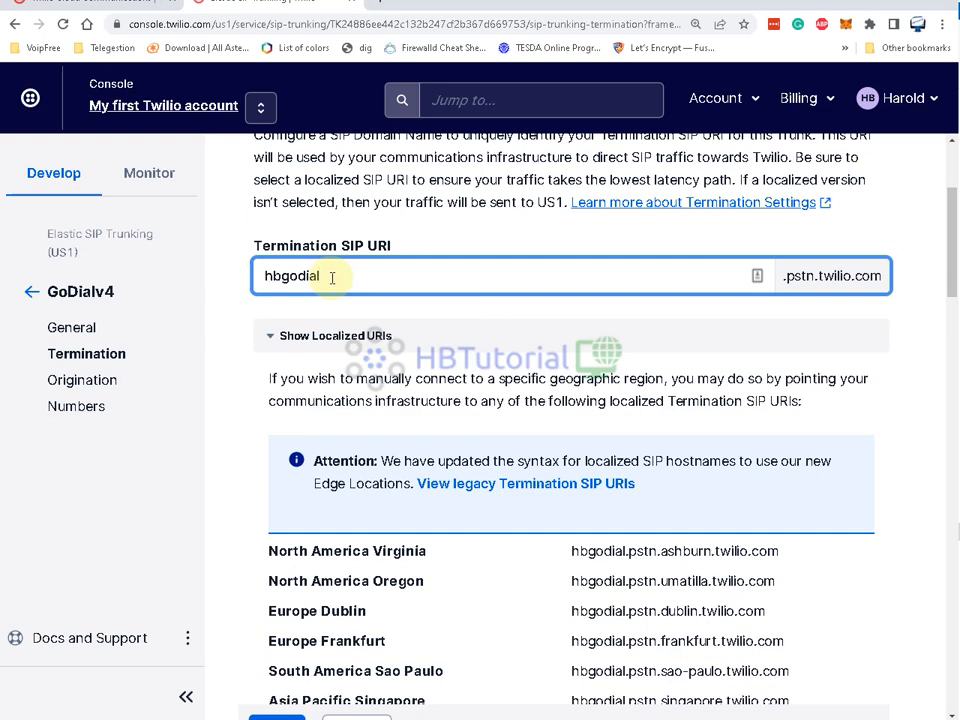
scroll(525, 450, "down", 3)
scroll(606, 439, "up", 1)
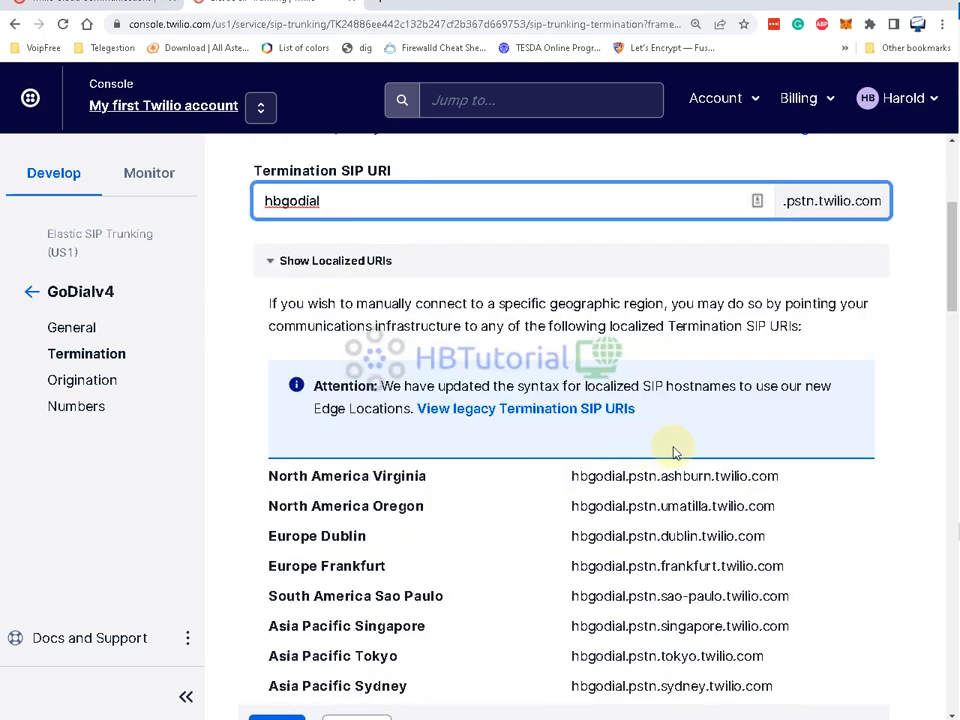
scroll(673, 450, "down", 4)
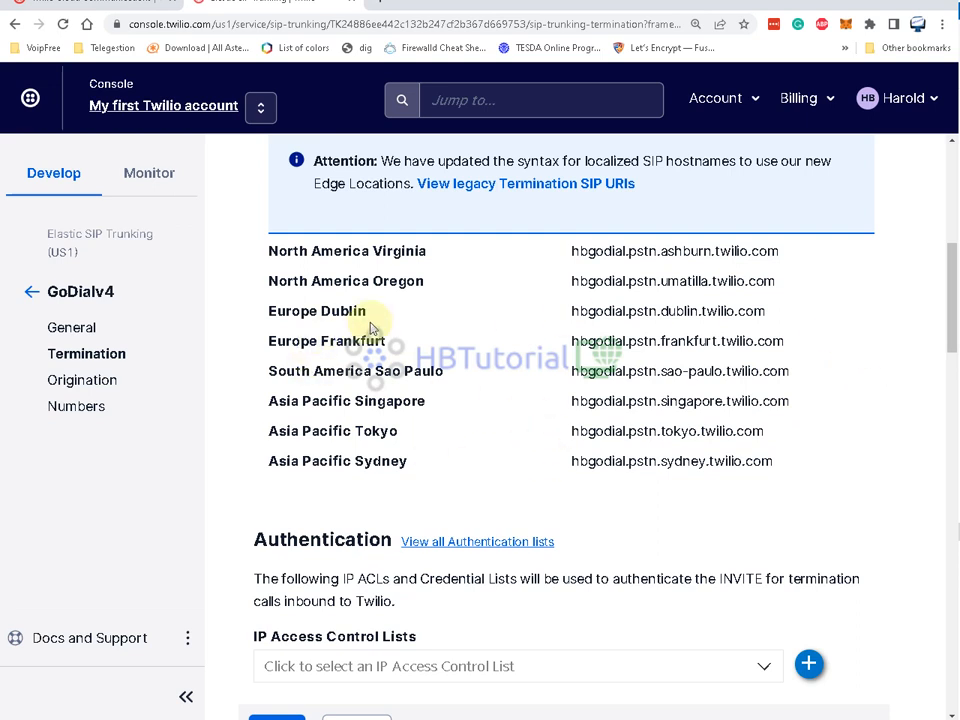
- Copy the Virginia and Sao Paulo localized hbgodial termination URIs
left_click_drag(784, 254, 567, 258)
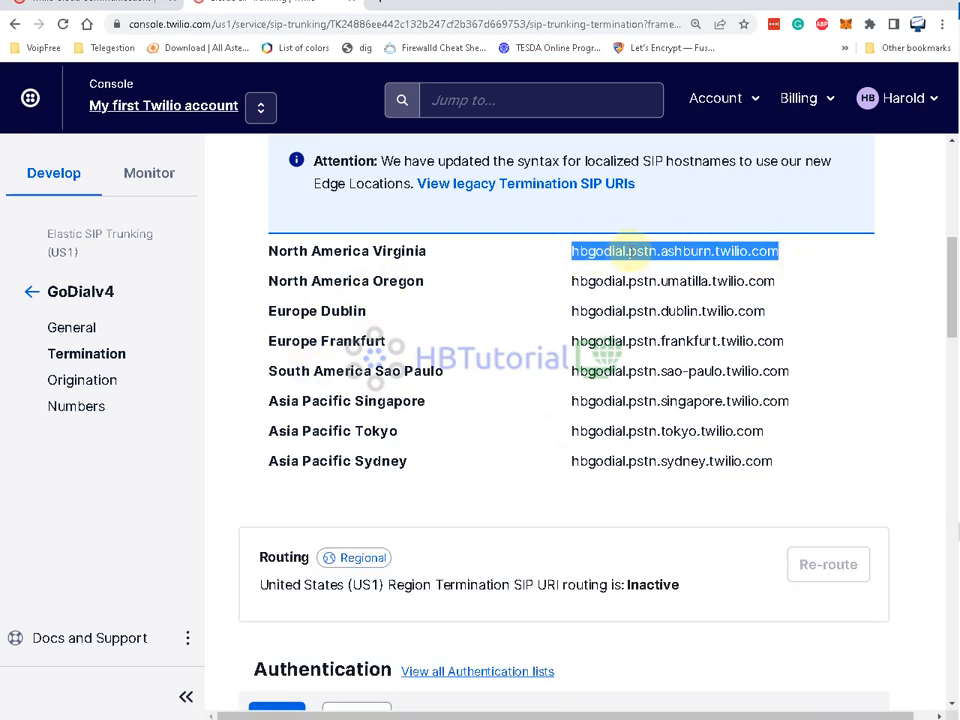
right_click(632, 252)
left_click(650, 262)
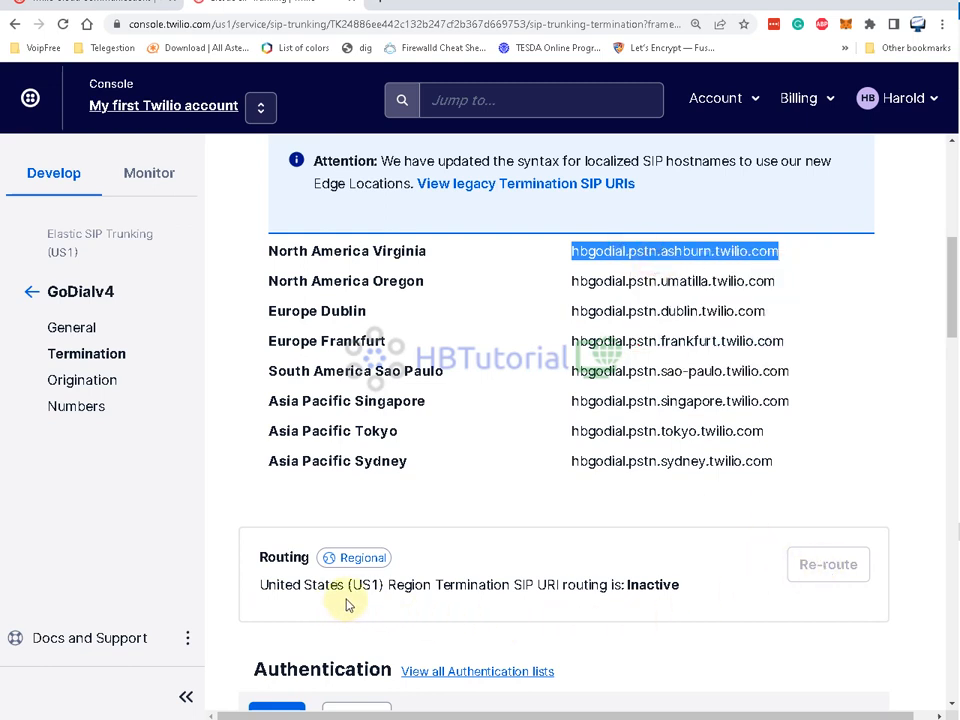
left_click(701, 279)
left_click_drag(768, 280, 653, 280)
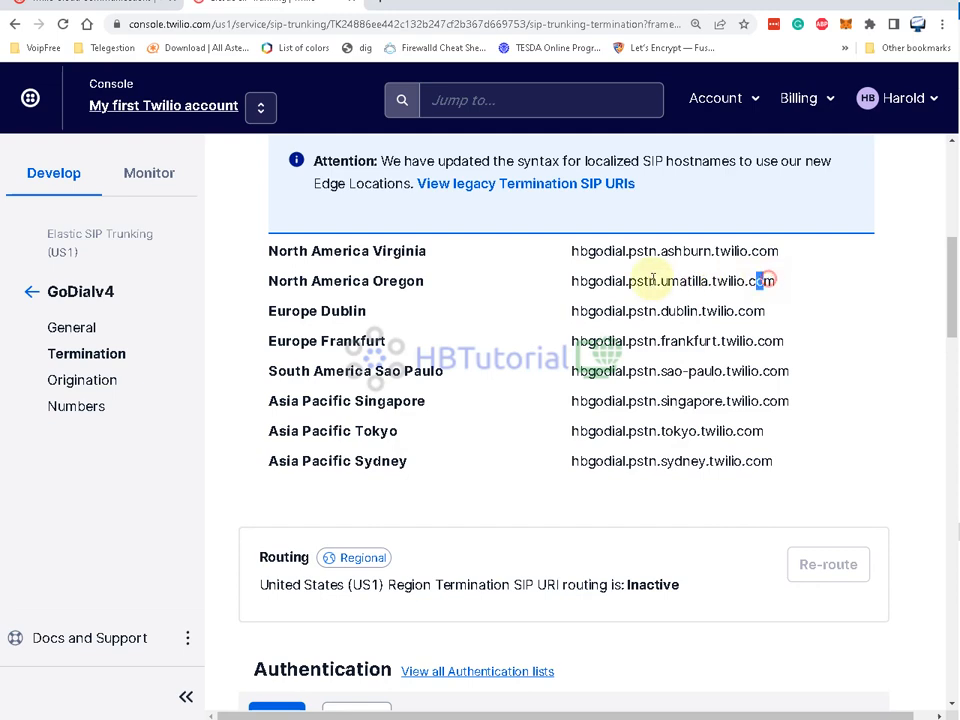
left_click(632, 281)
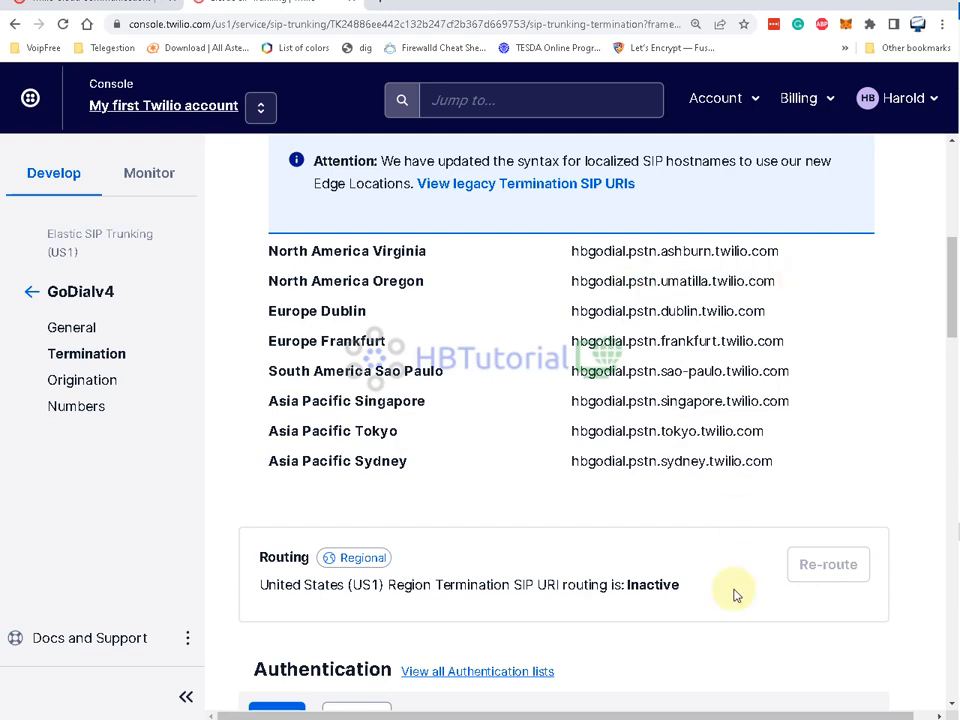
scroll(724, 583, "down", 3)
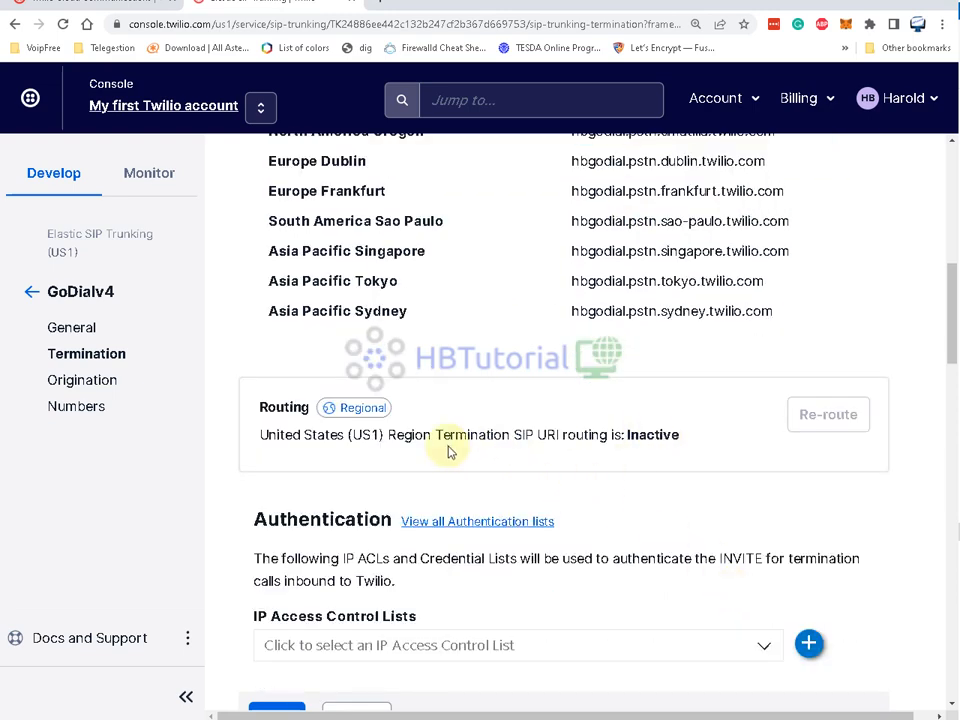
scroll(450, 448, "up", 3)
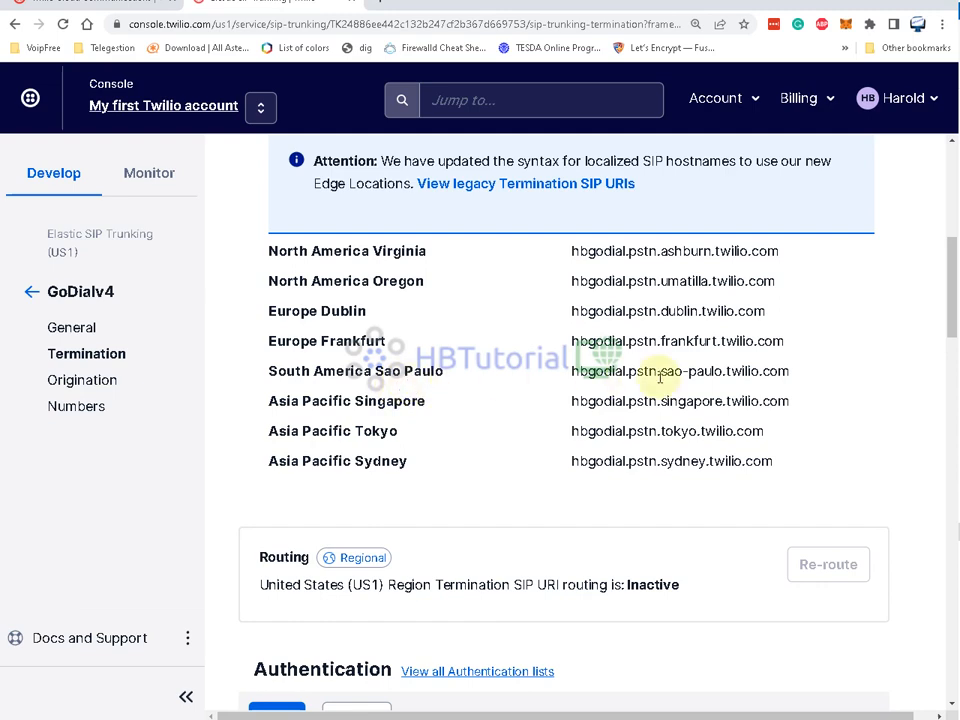
left_click_drag(814, 370, 572, 371)
right_click(573, 371)
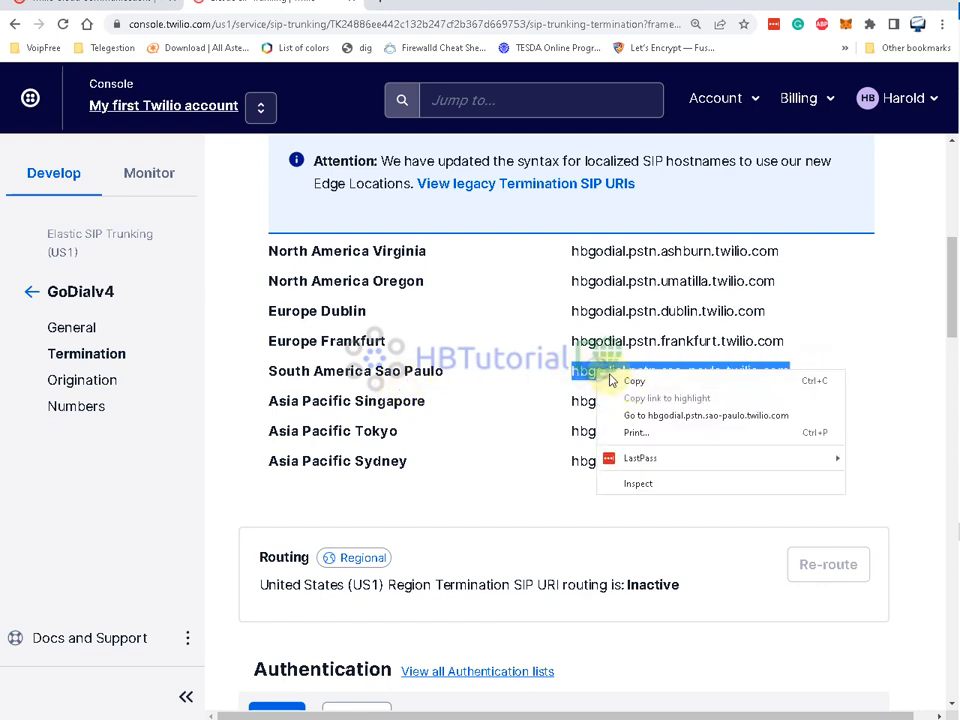
left_click(632, 380)
scroll(648, 420, "down", 3)
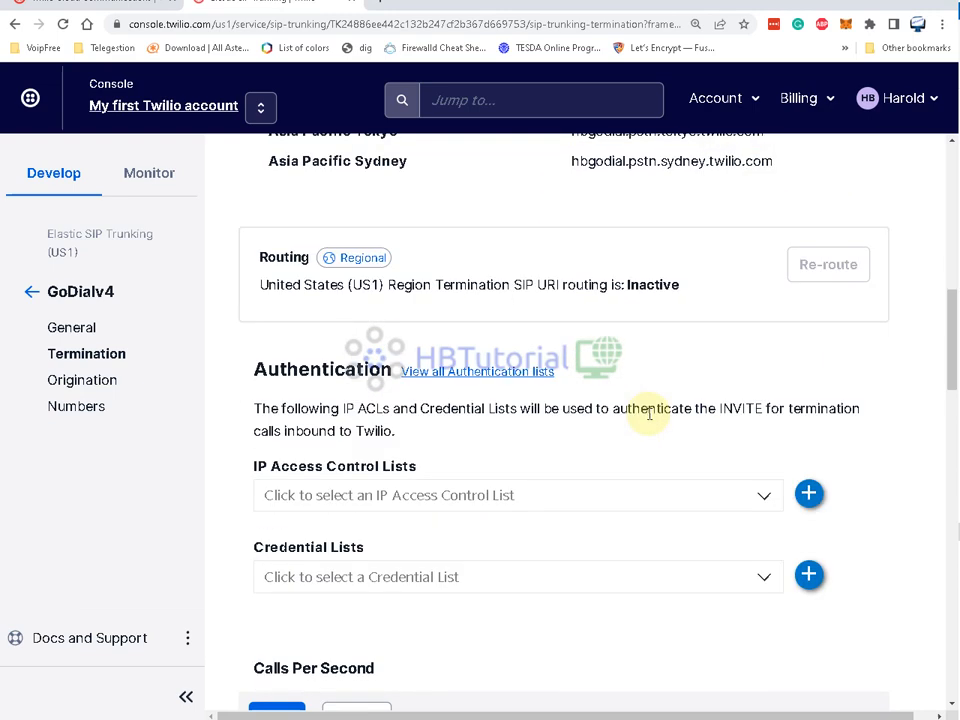
scroll(600, 410, "down", 3)
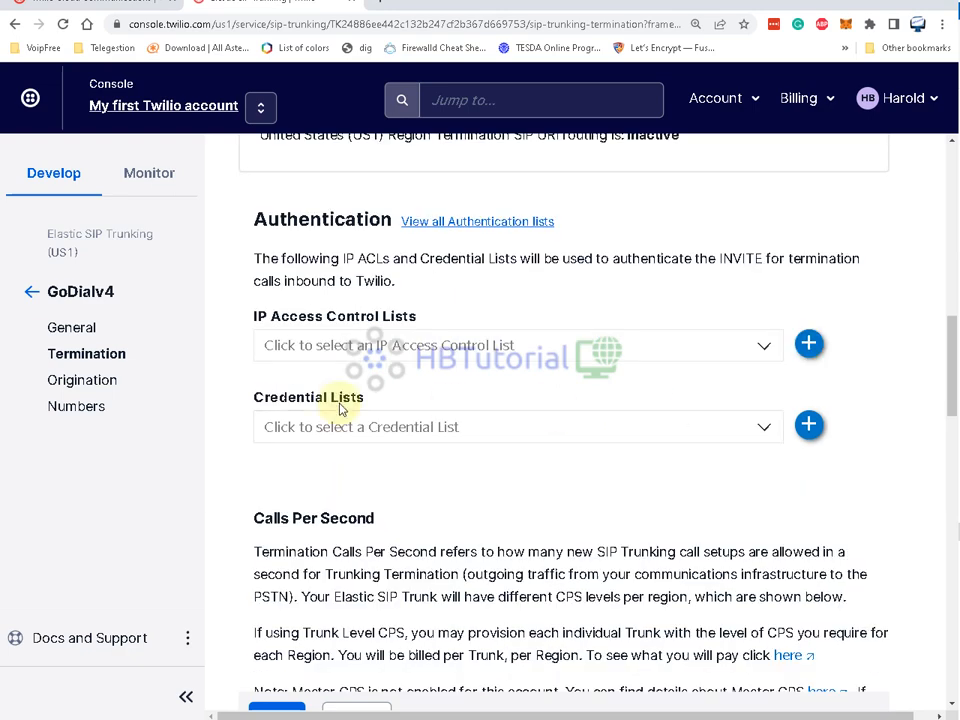
- Attach the TestGodialV4 IP access control list to termination authentication, leaving credential lists empty
left_click(345, 346)
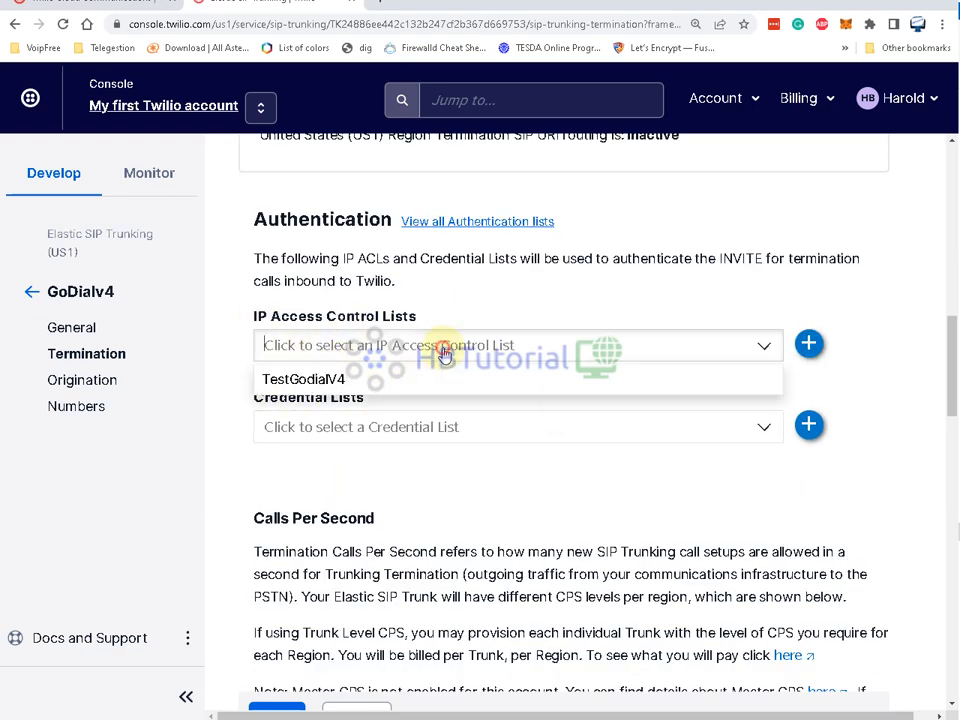
left_click(385, 384)
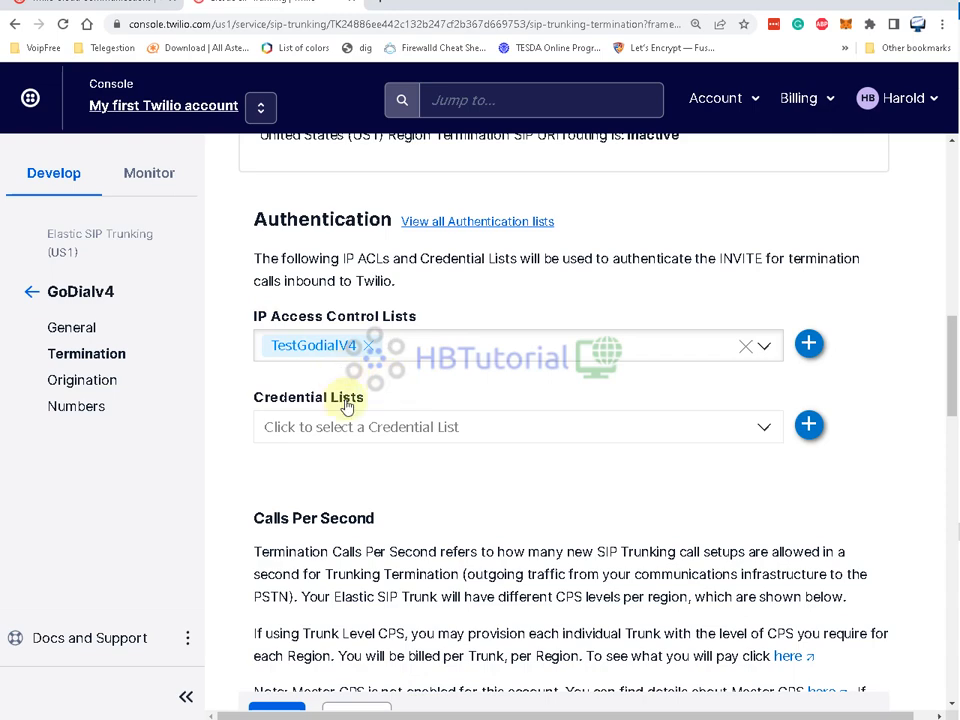
left_click(358, 428)
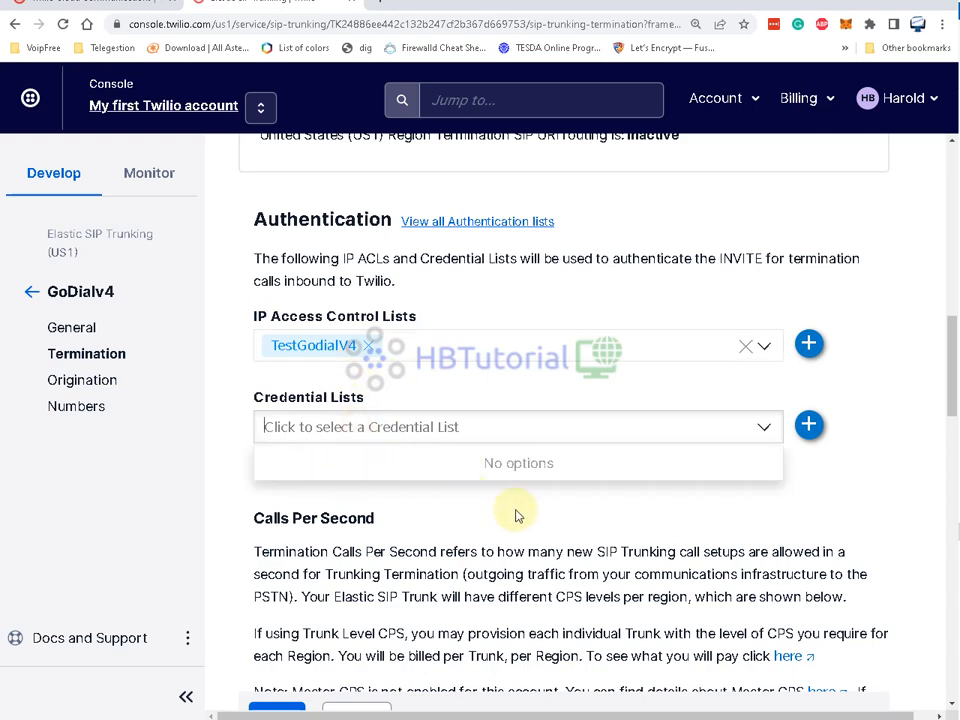
left_click(509, 456)
- Review the per-region CPS table, keeping every region from Virginia to Sydney at 1
scroll(511, 449, "down", 3)
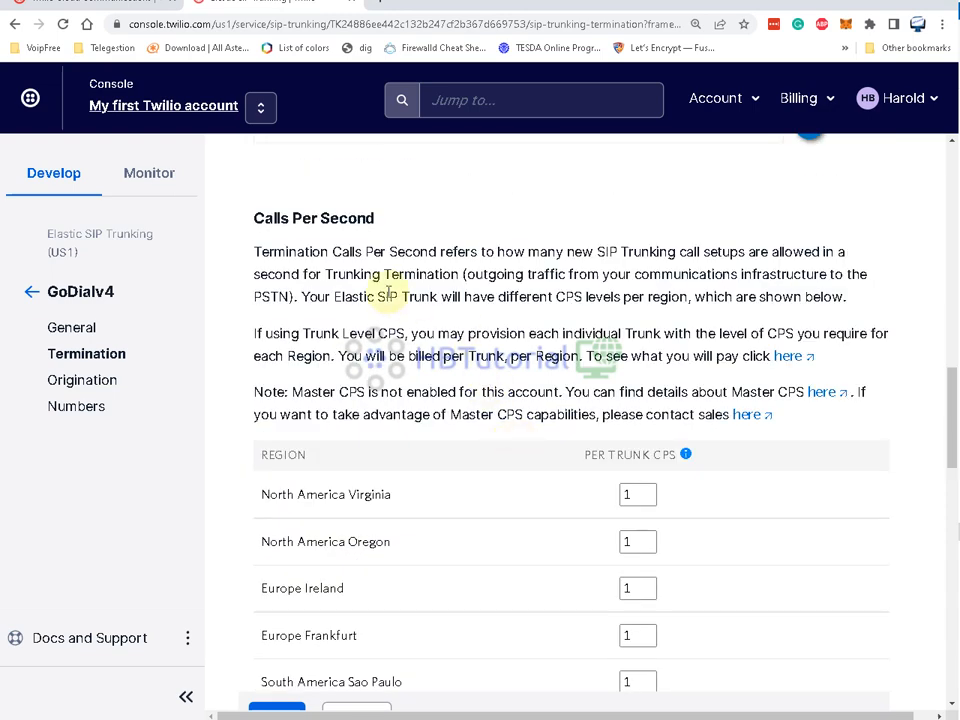
scroll(385, 295, "down", 2)
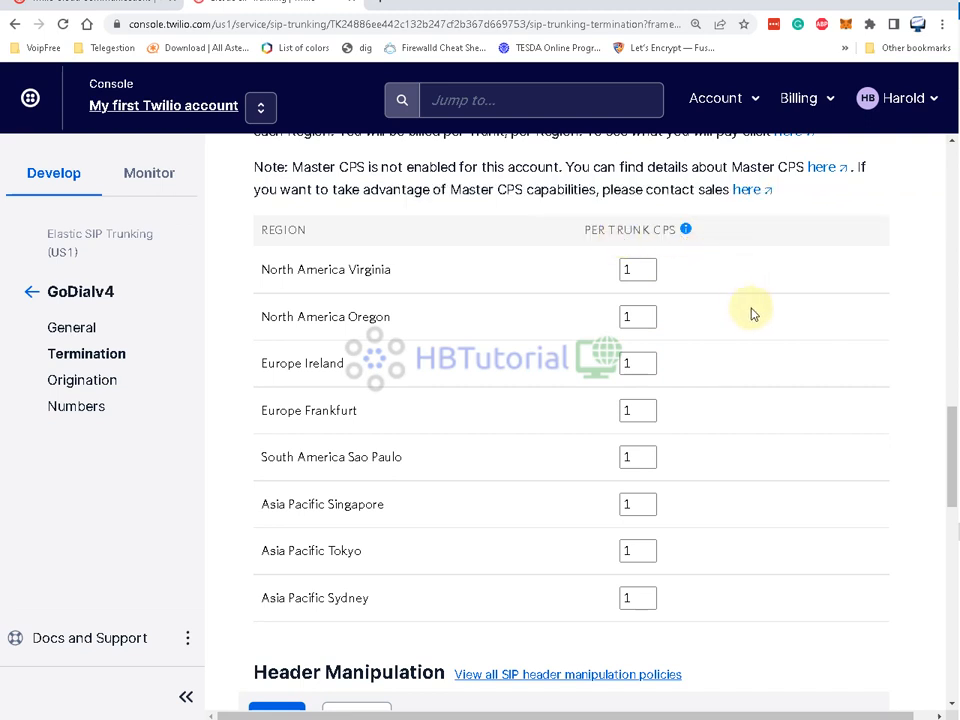
mouse_move(687, 231)
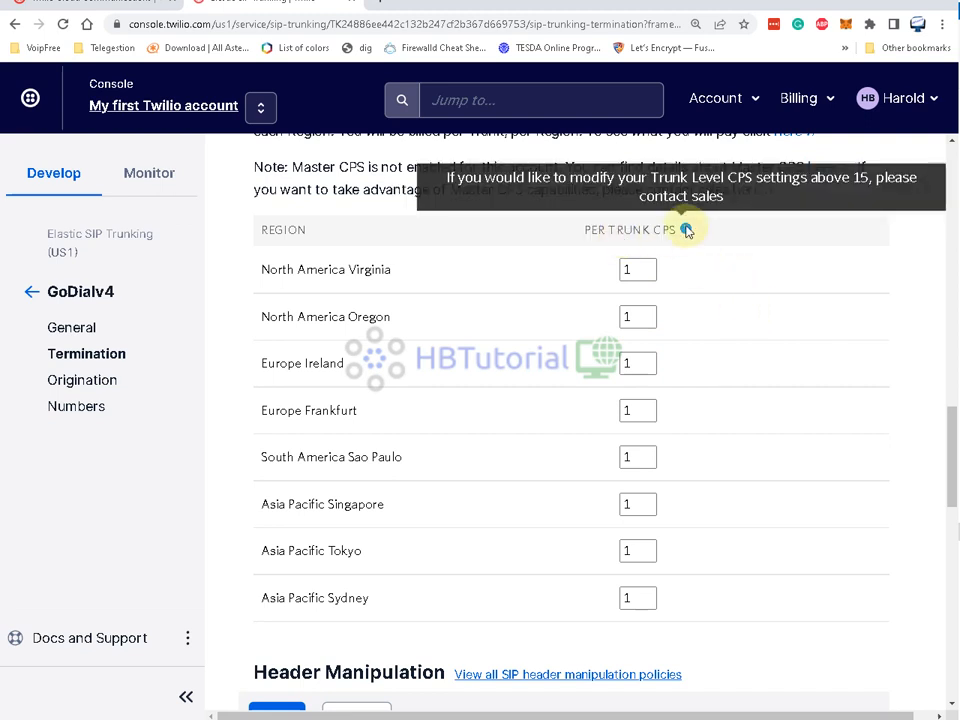
left_click(645, 272)
scroll(645, 272, "up", 3)
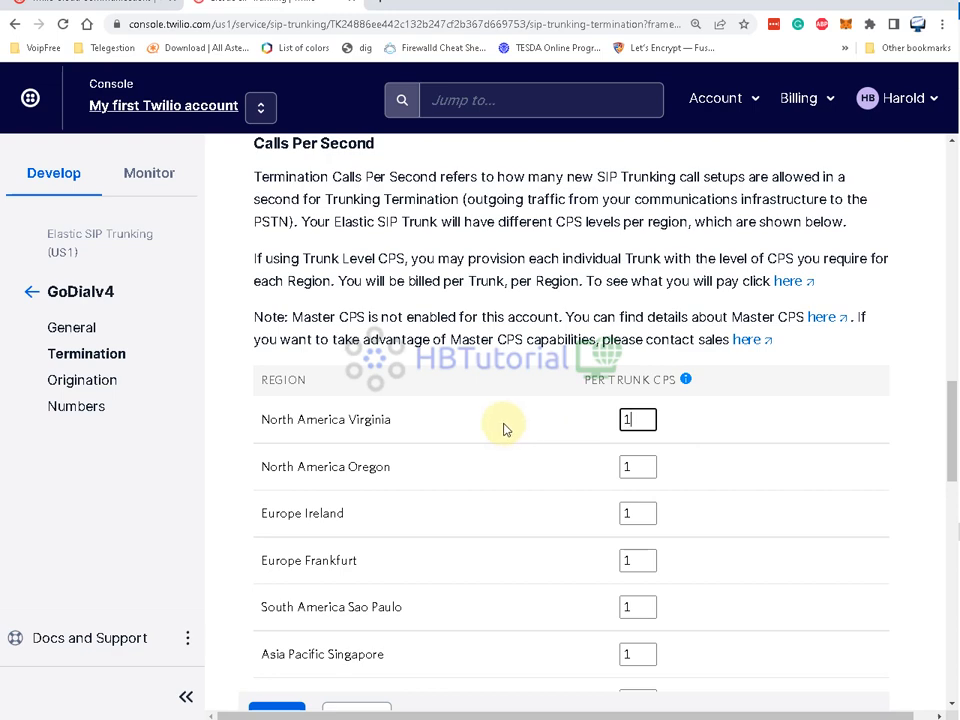
scroll(504, 427, "down", 4)
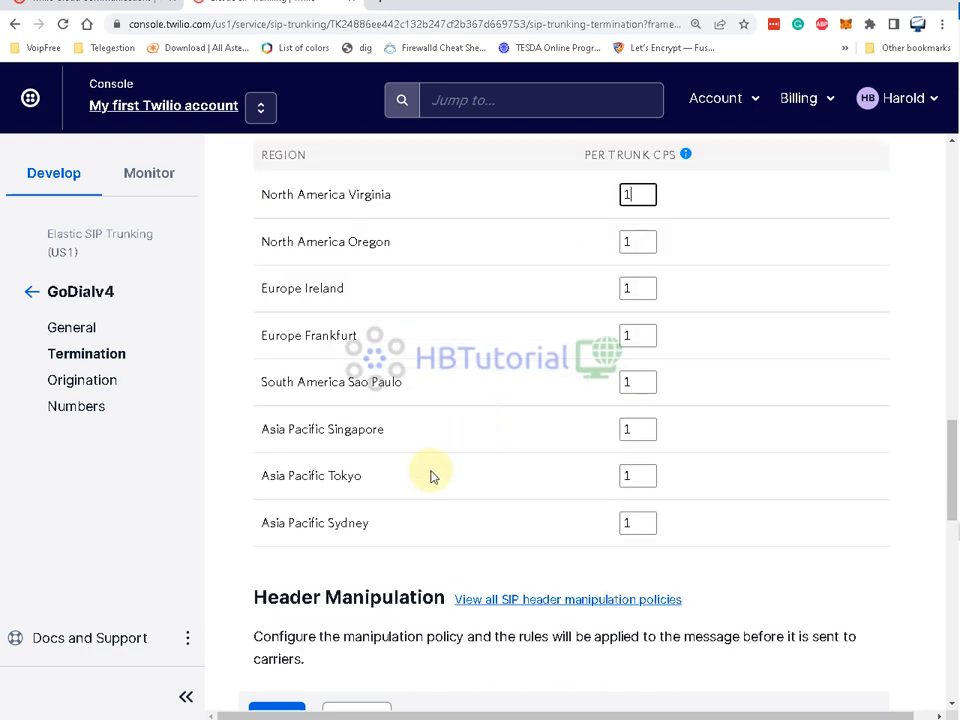
scroll(431, 476, "up", 3)
left_click_drag(276, 347, 386, 346)
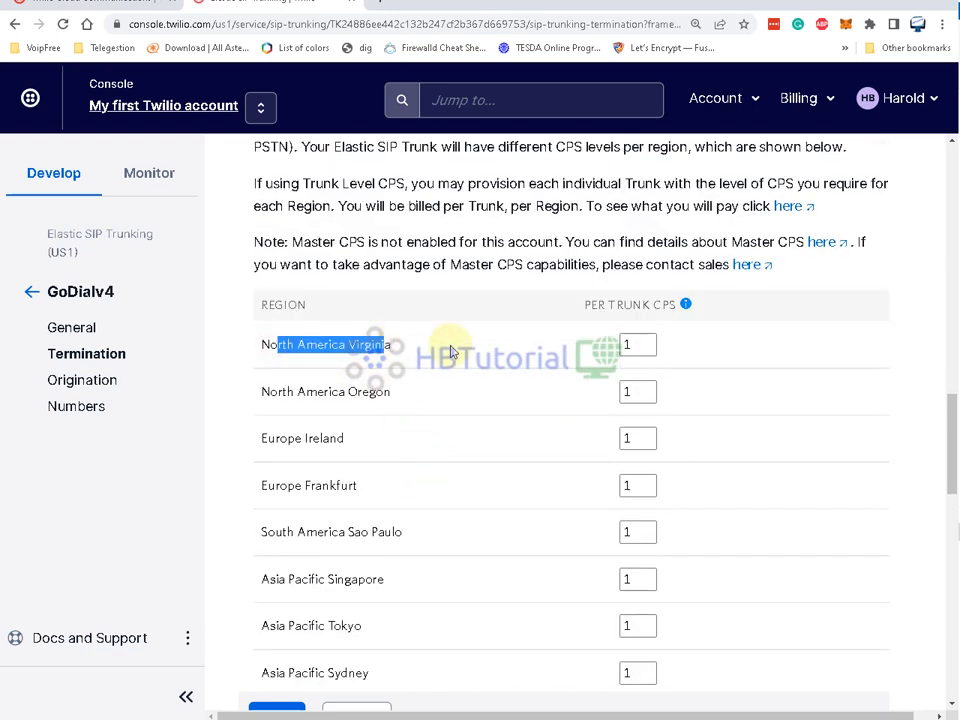
left_click_drag(645, 348, 594, 346)
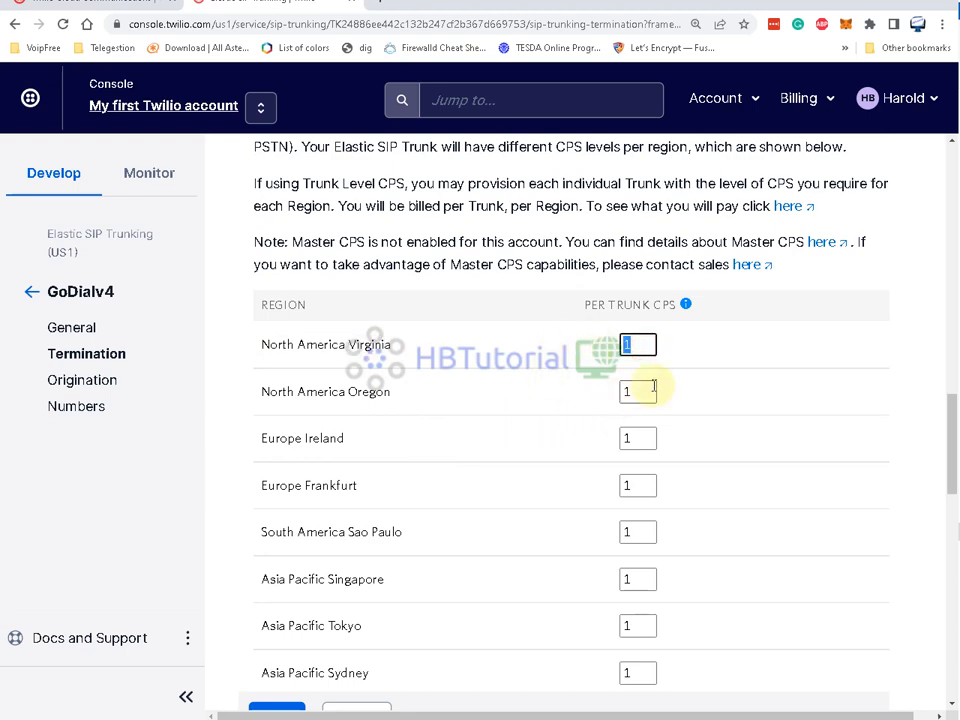
left_click(316, 392)
left_click_drag(352, 392, 497, 396)
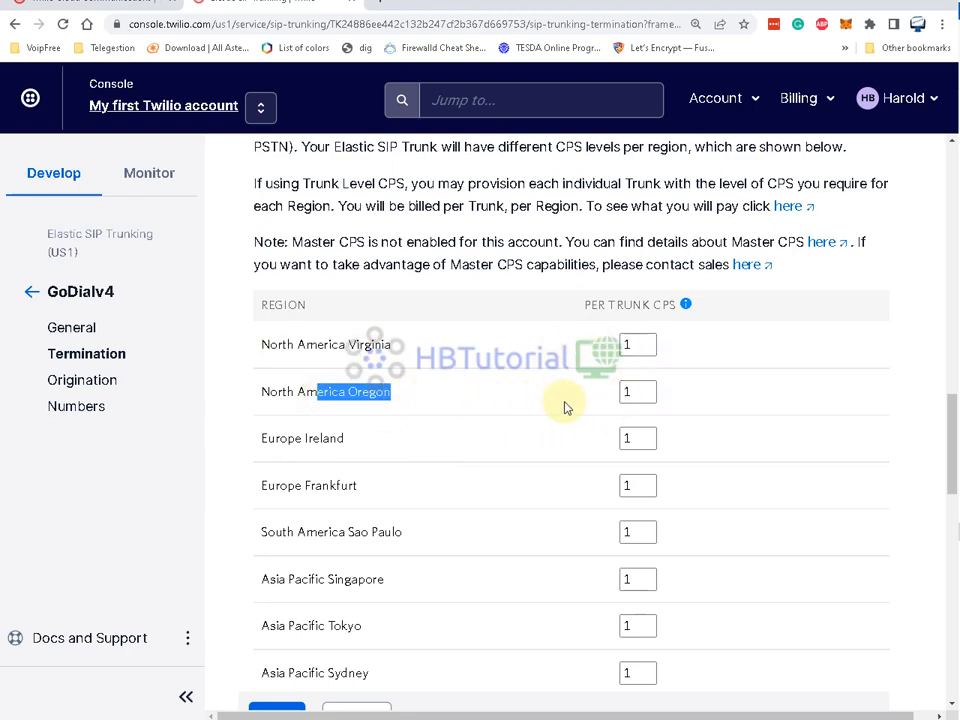
double_click(645, 392)
scroll(490, 428, "down", 1)
scroll(490, 428, "down", 12)
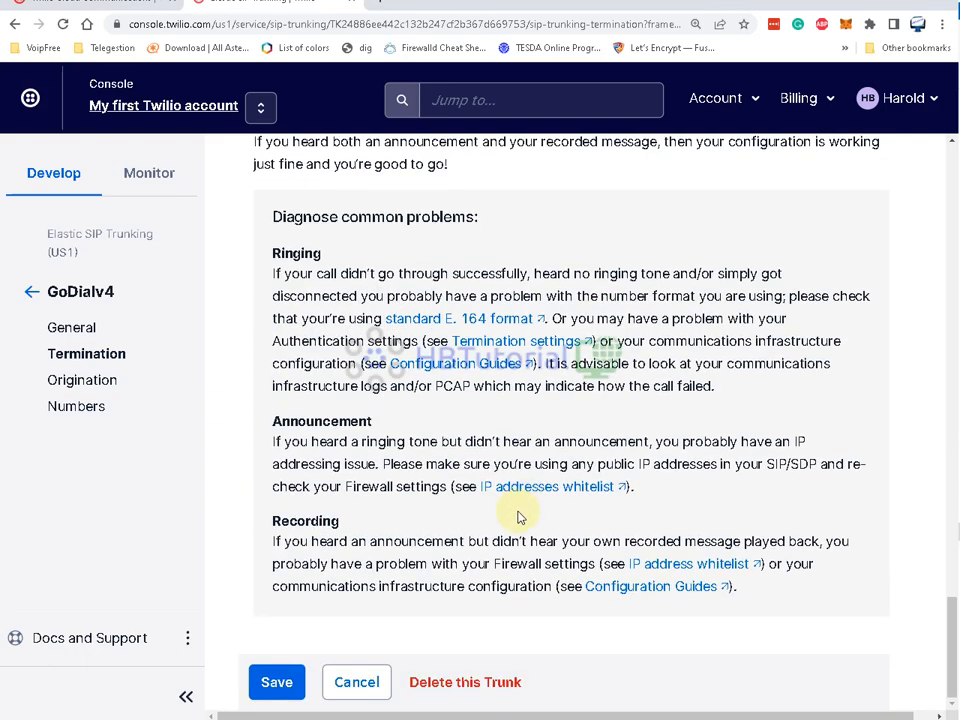
- Save GoDialv4's termination settings and go to the trunk's Numbers page
left_click(277, 682)
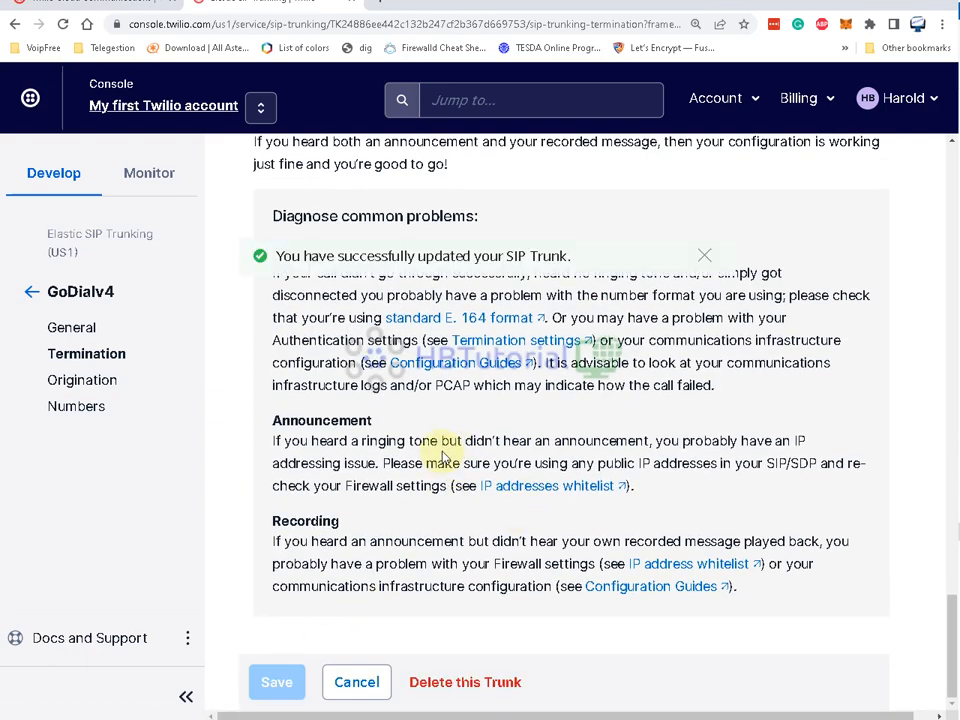
left_click(704, 258)
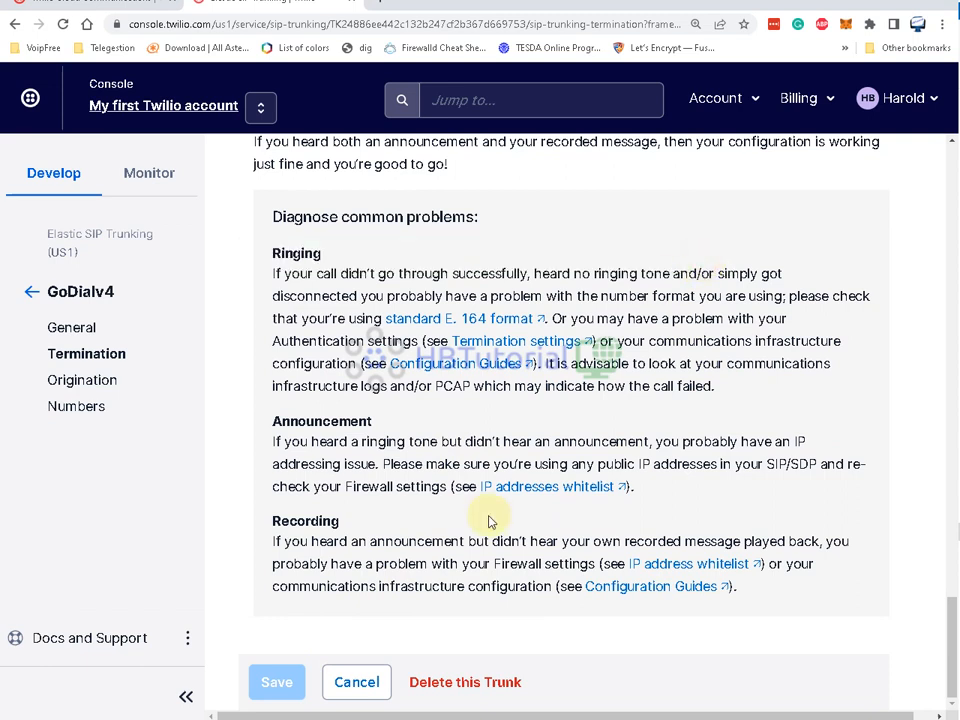
left_click(92, 406)
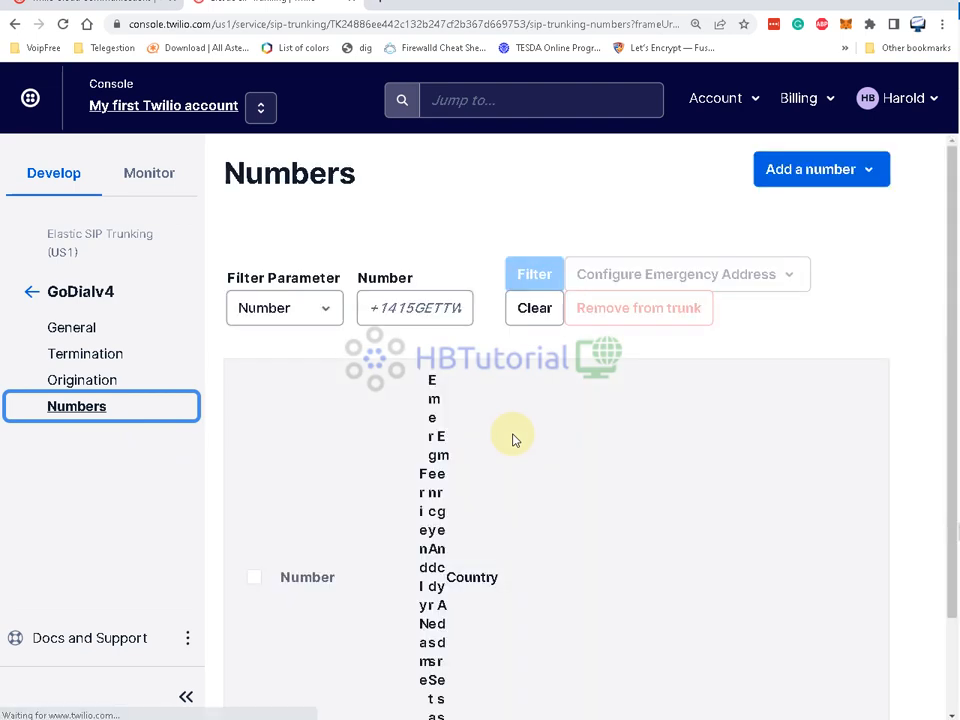
- Add the account's existing United States number to the GoDialv4 trunk
scroll(513, 440, "down", 2)
scroll(612, 460, "up", 1)
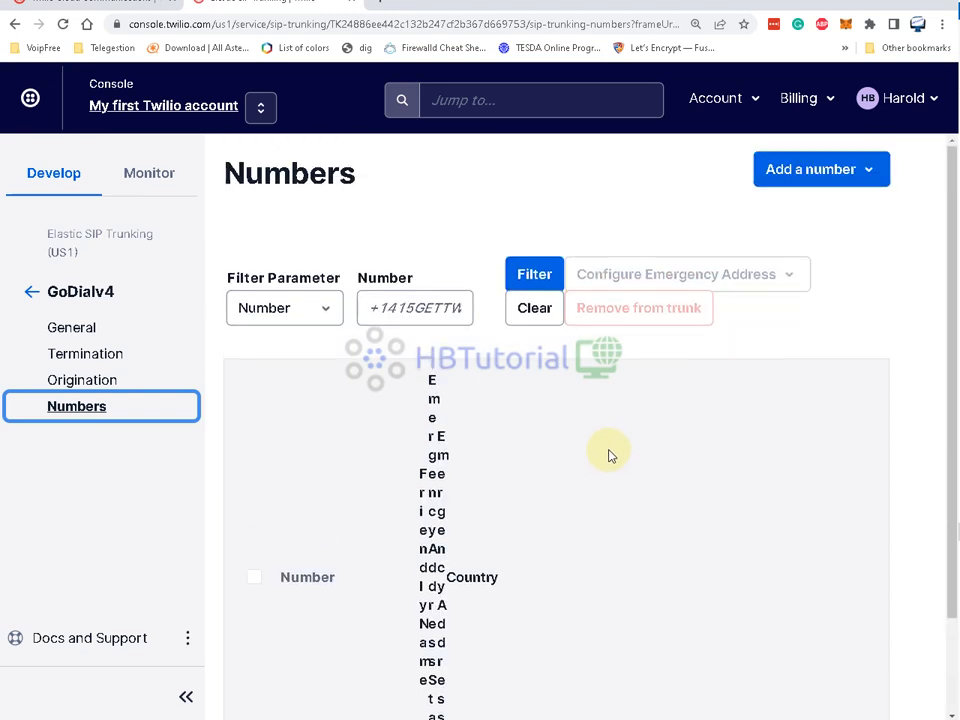
left_click(848, 180)
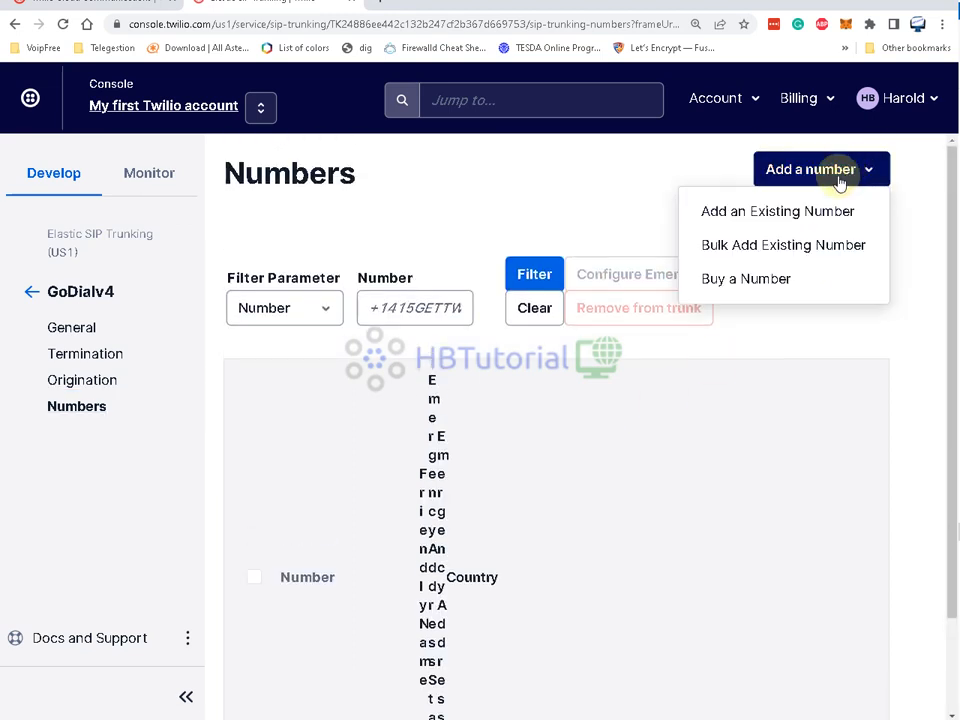
left_click(797, 214)
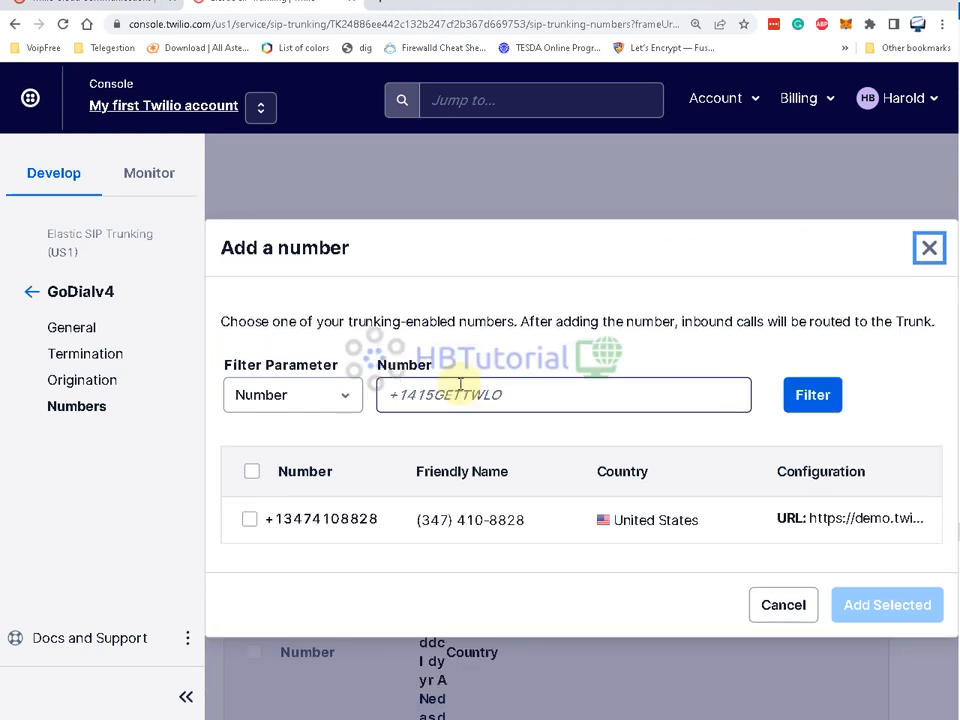
left_click(251, 519)
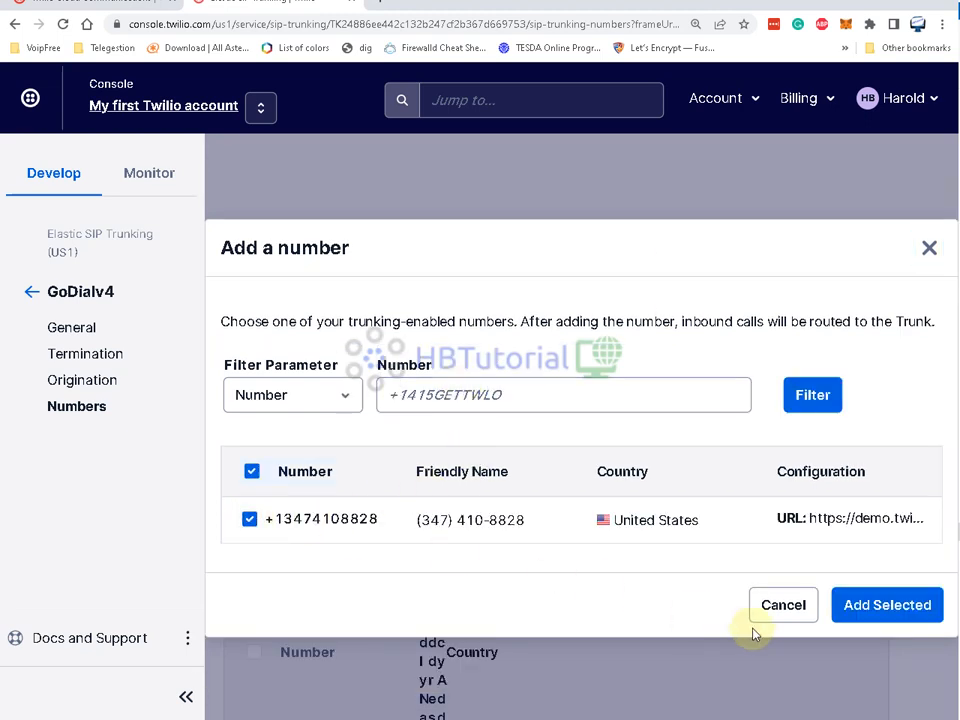
left_click(903, 607)
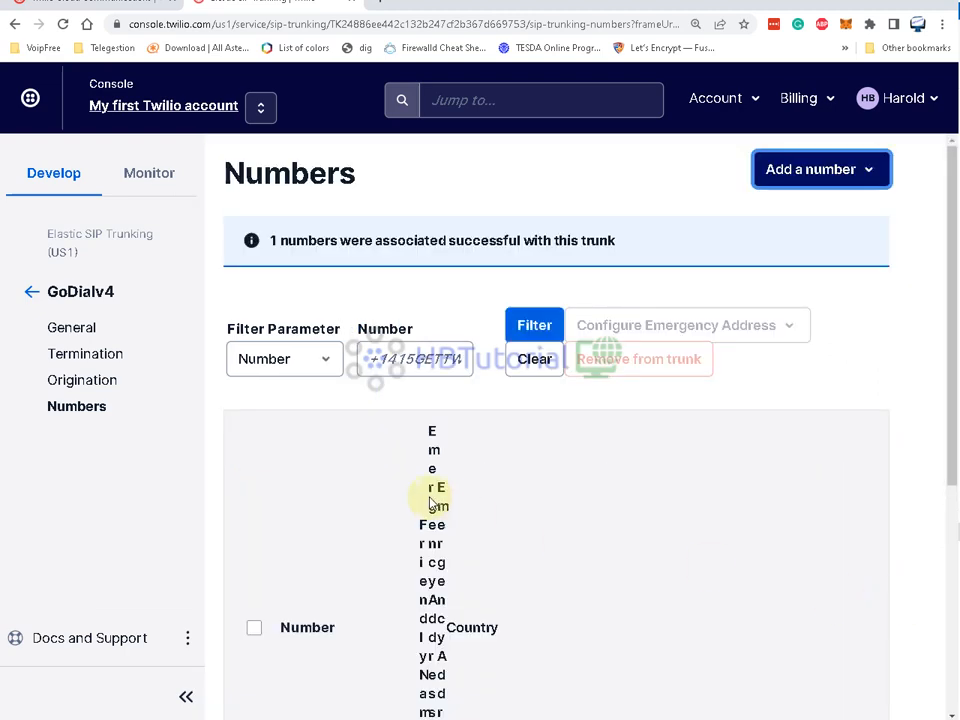
scroll(432, 503, "down", 4)
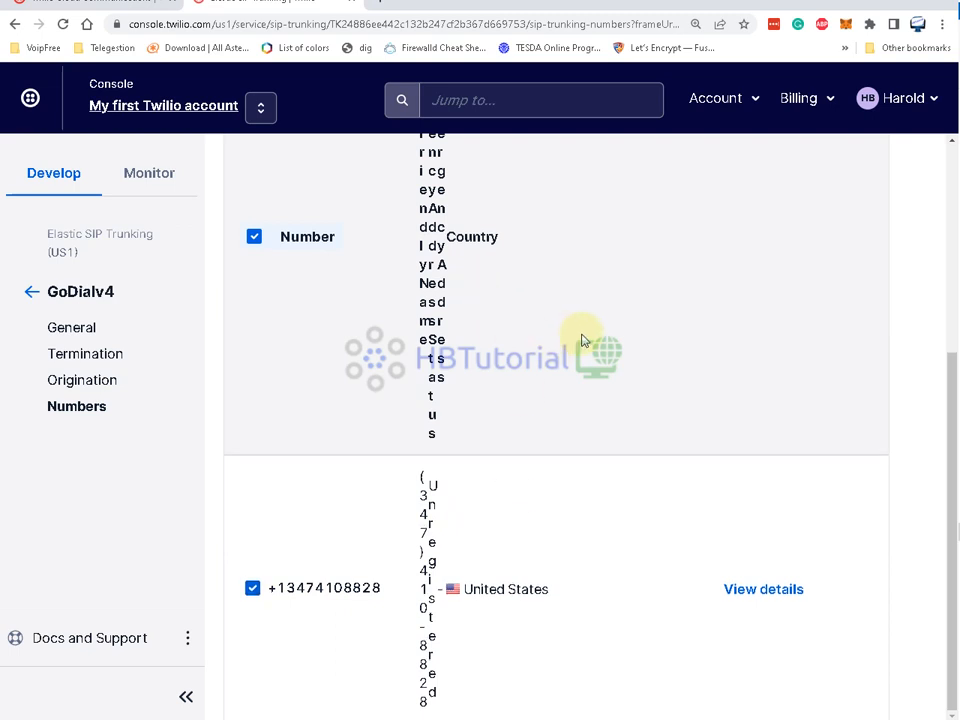
scroll(580, 372, "up", 4)
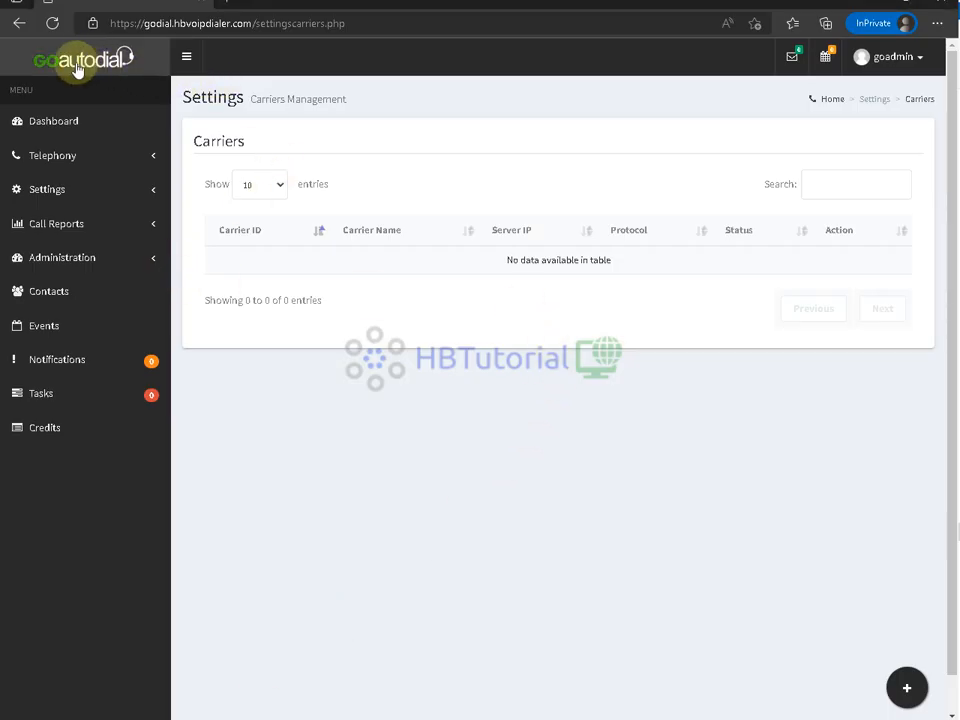
- From the dashboard, go to Settings > Carriers and start a new carrier at the carrier type choice
left_click(64, 121)
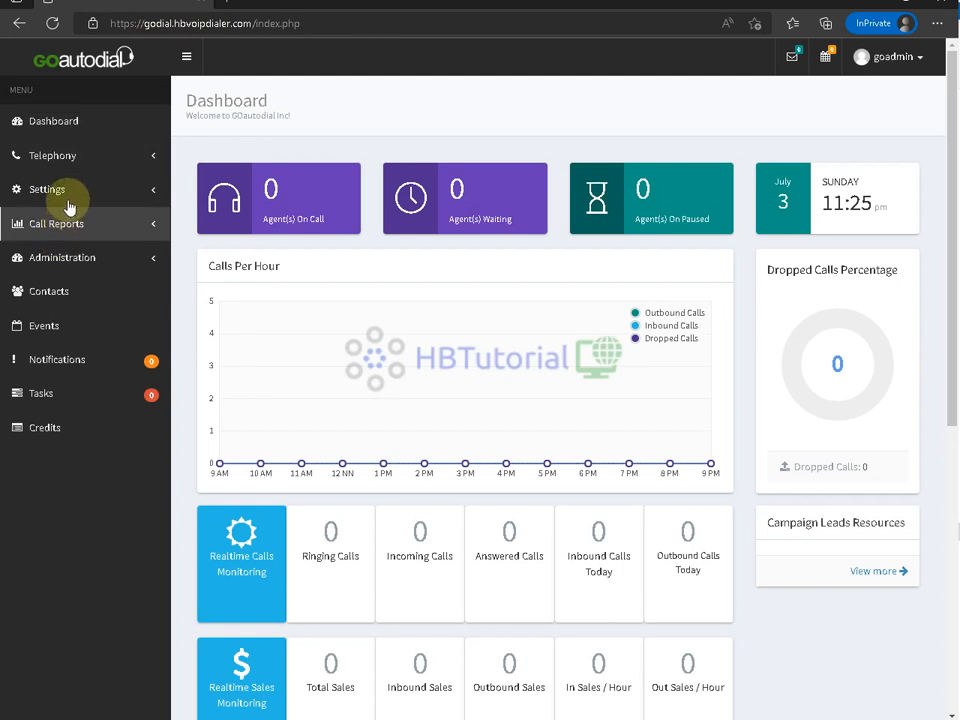
left_click(59, 191)
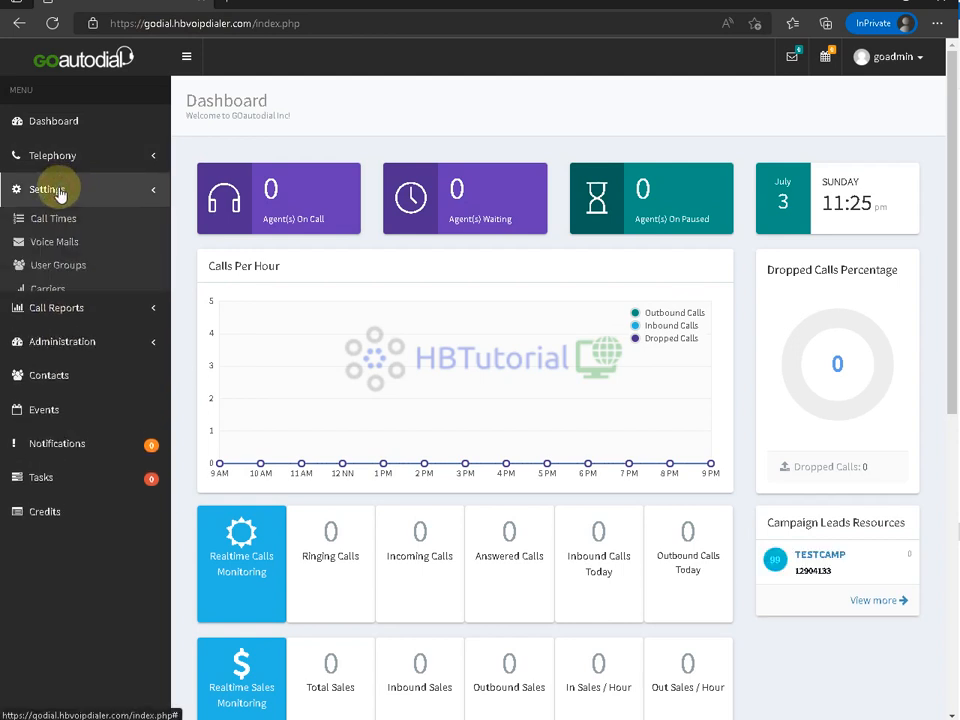
left_click(46, 290)
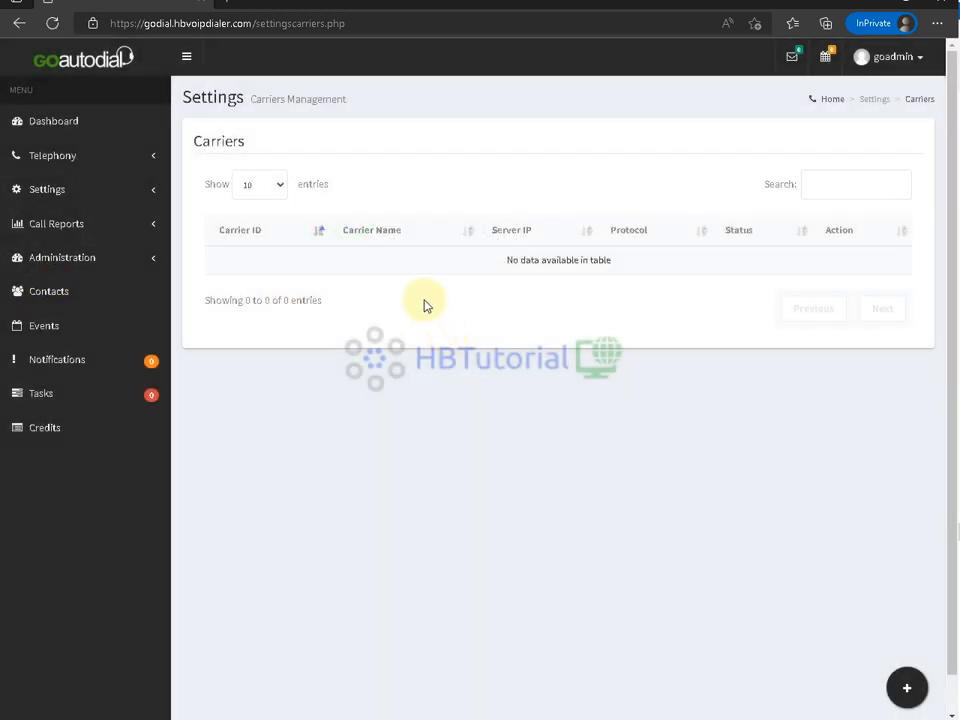
left_click(903, 686)
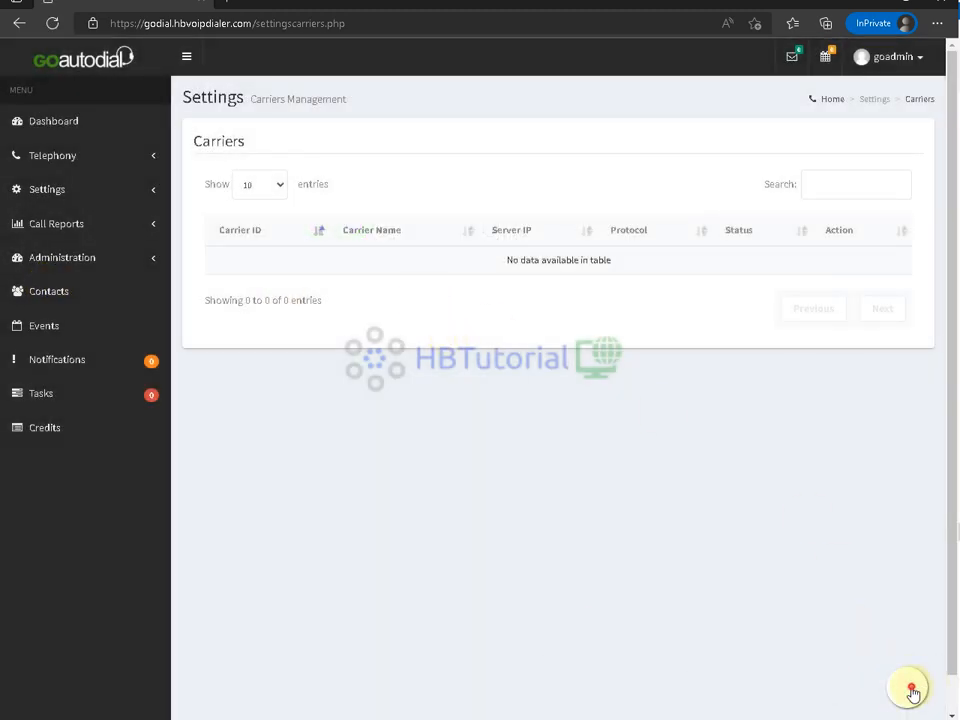
left_click(428, 306)
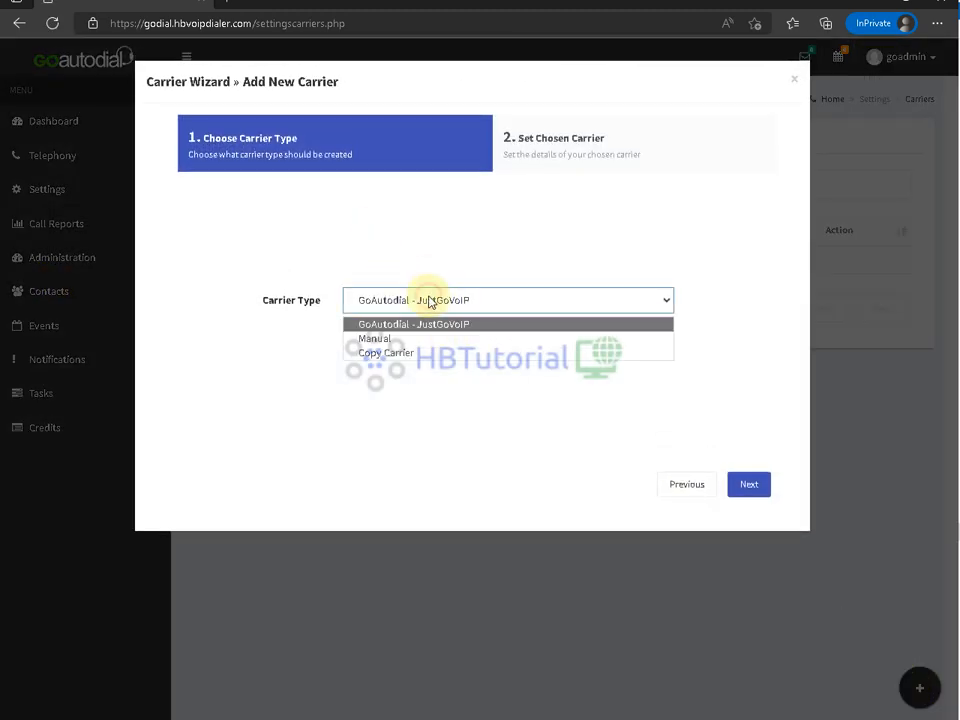
- Choose Manual as the carrier type and enter the carrier ID twillio
left_click(372, 340)
left_click(762, 488)
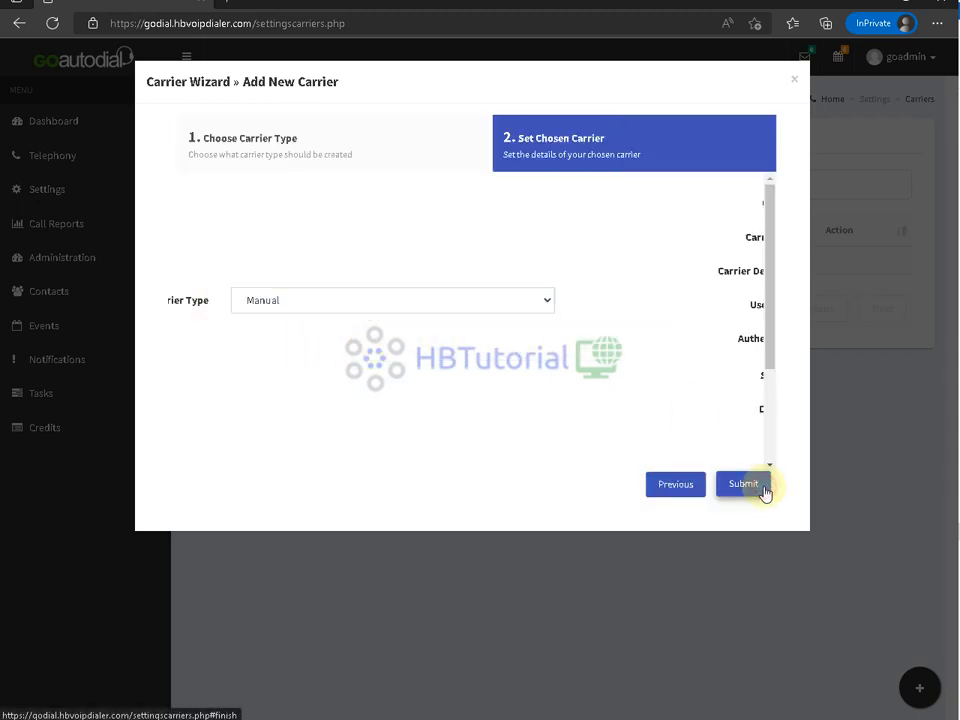
left_click(426, 205)
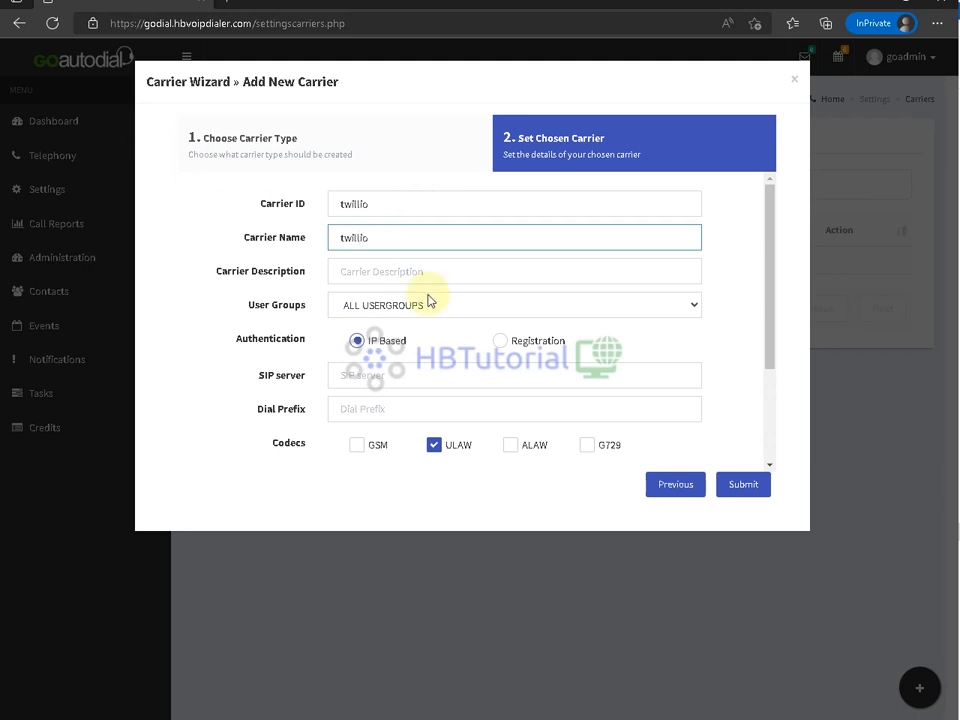
scroll(428, 300, "down", 1)
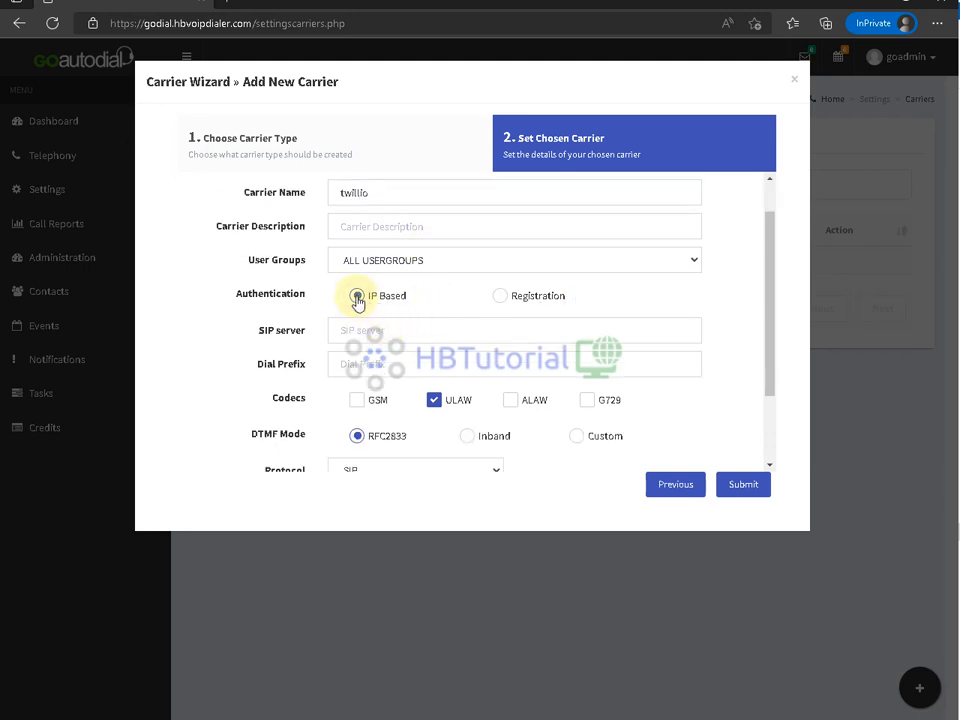
- Set the carrier's authentication to IP Based after briefly trying Registration
left_click(503, 298)
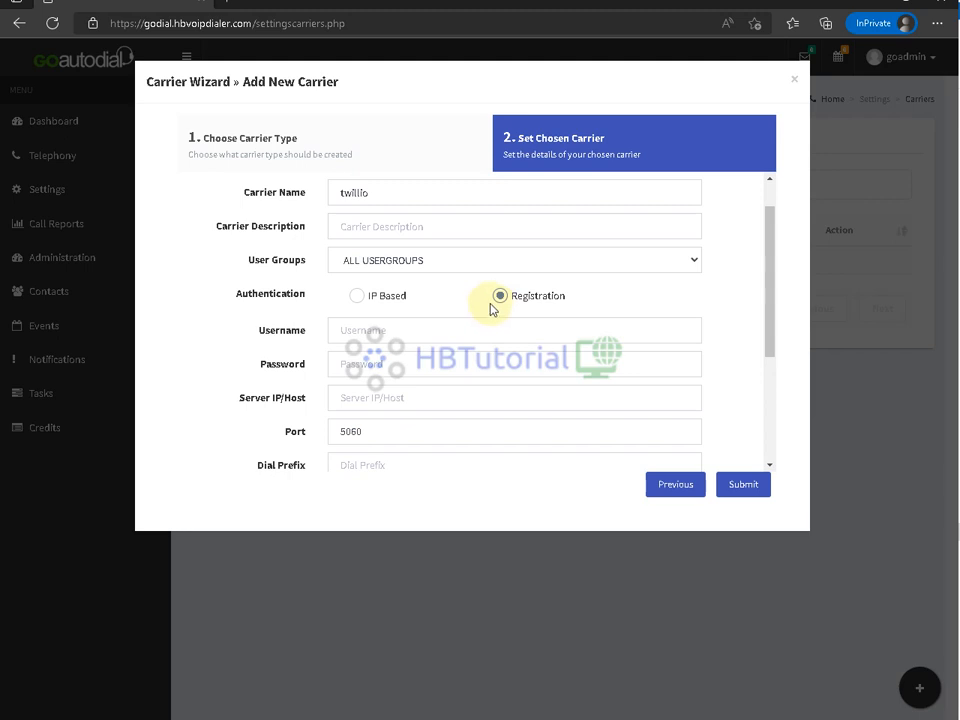
left_click(357, 296)
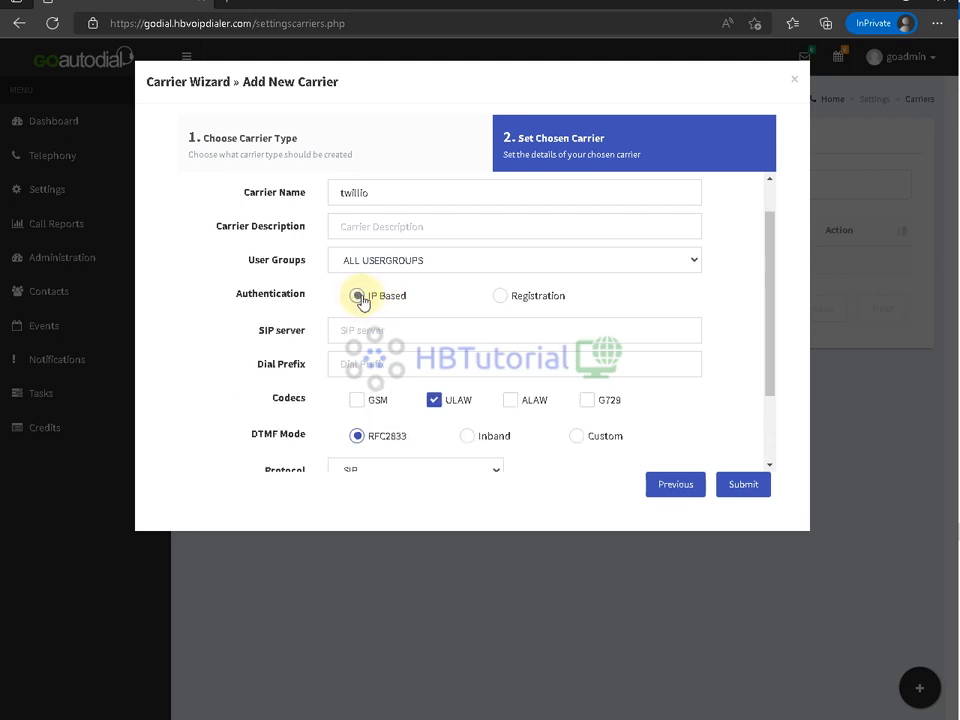
left_click(500, 298)
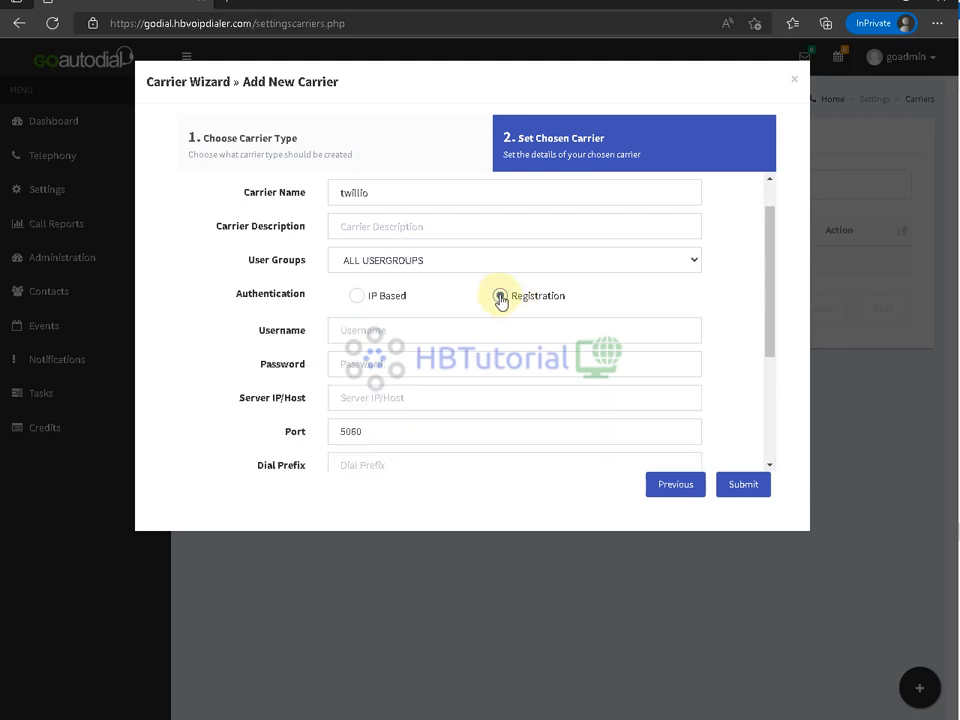
left_click(433, 318)
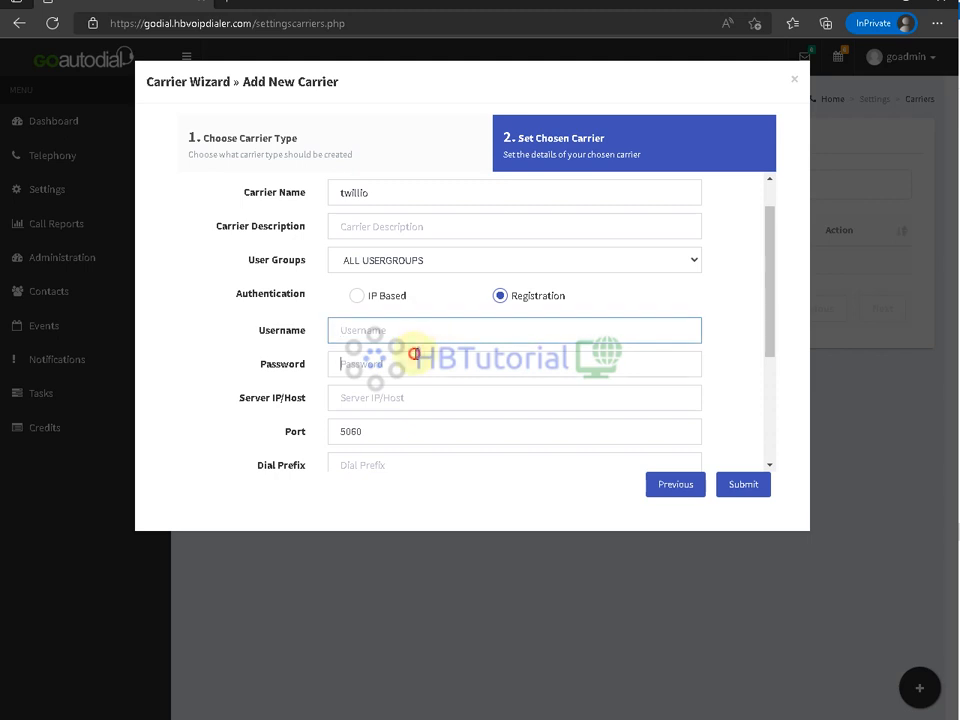
left_click(414, 354)
left_click(358, 298)
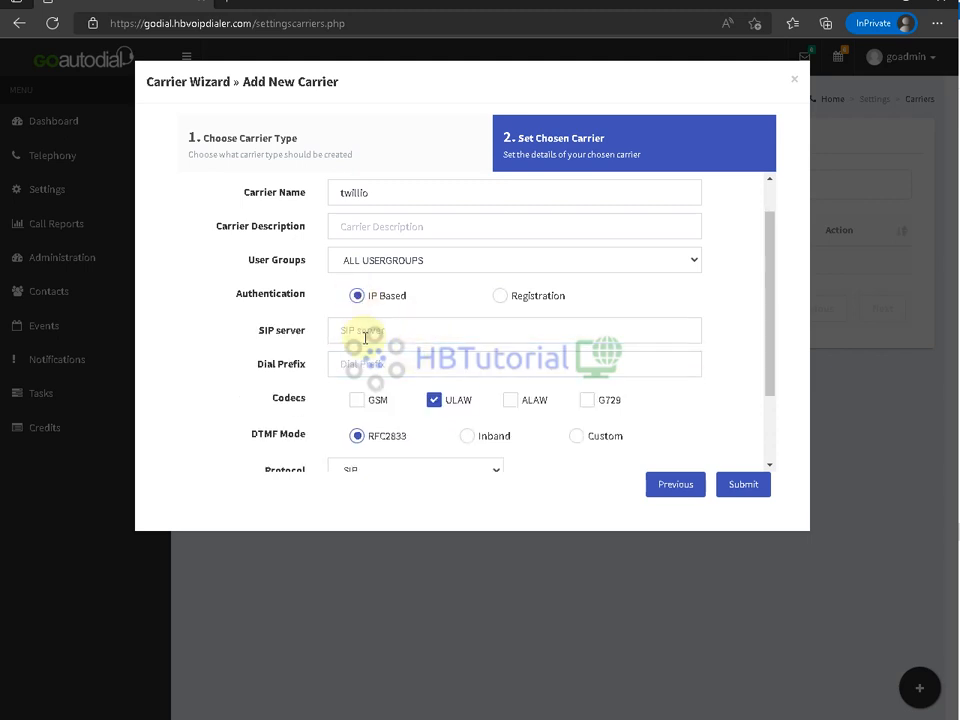
- Paste hbgodial.pstn.sao-paulo.twilio.com as the SIP server, then bring up Twilio Console
left_click(362, 338)
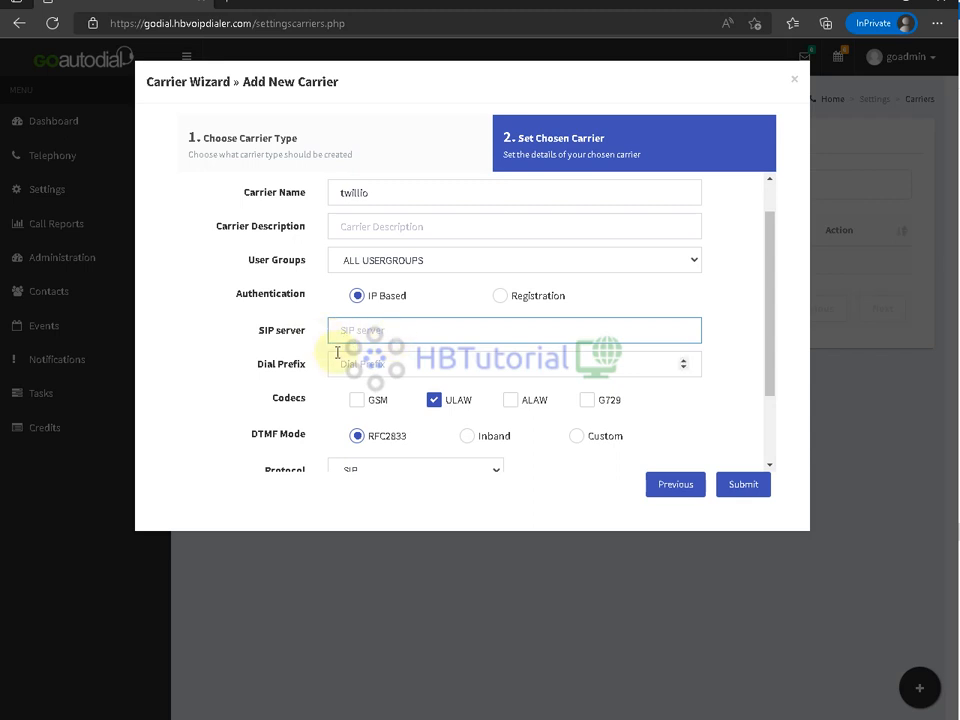
scroll(400, 370, "down", 1)
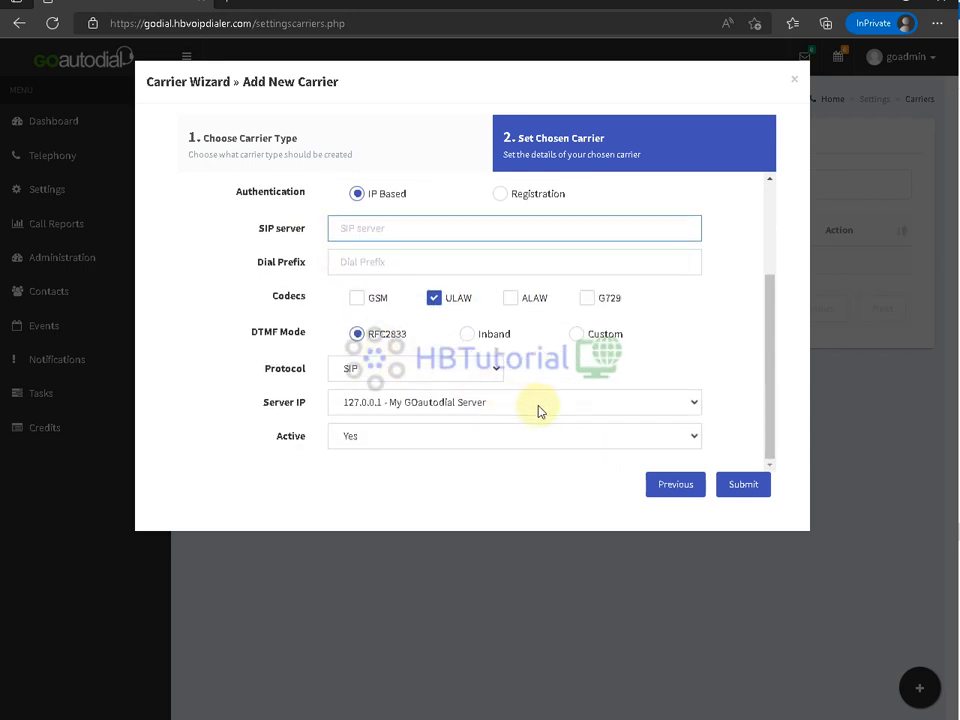
scroll(538, 405, "up", 1)
type("hbgodial.pstn.sao-paulo.twilio.com")
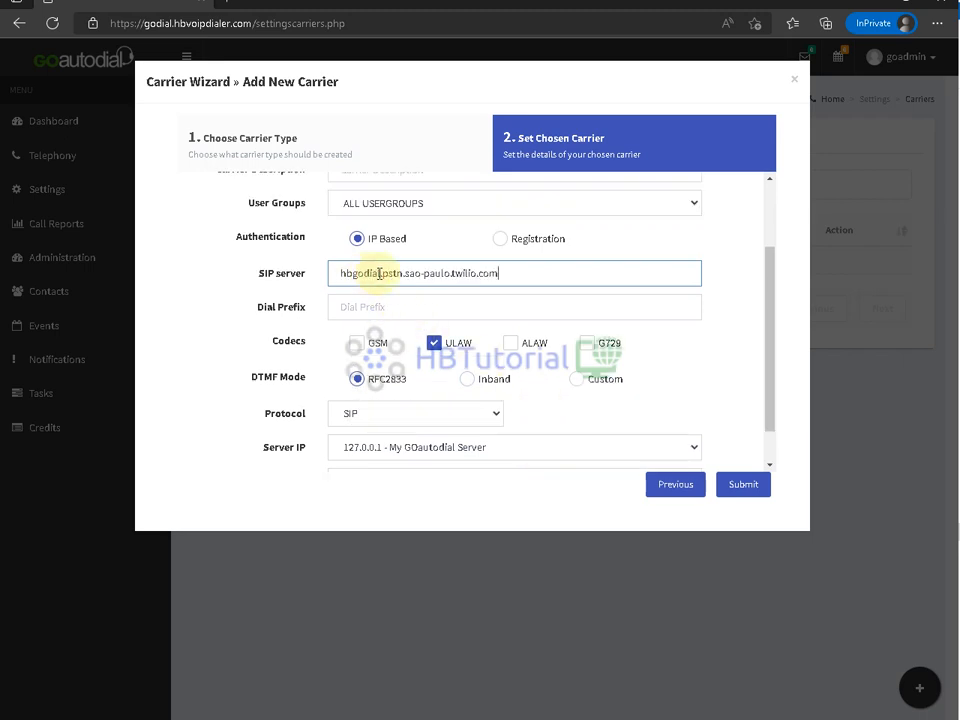
left_click_drag(568, 274, 316, 283)
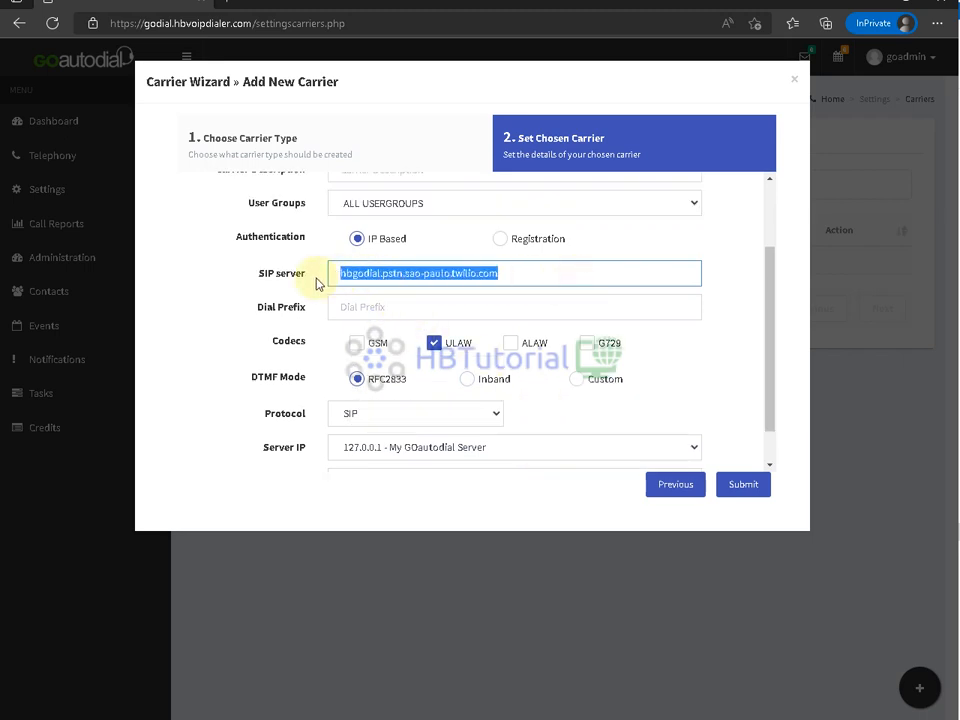
left_click(543, 275)
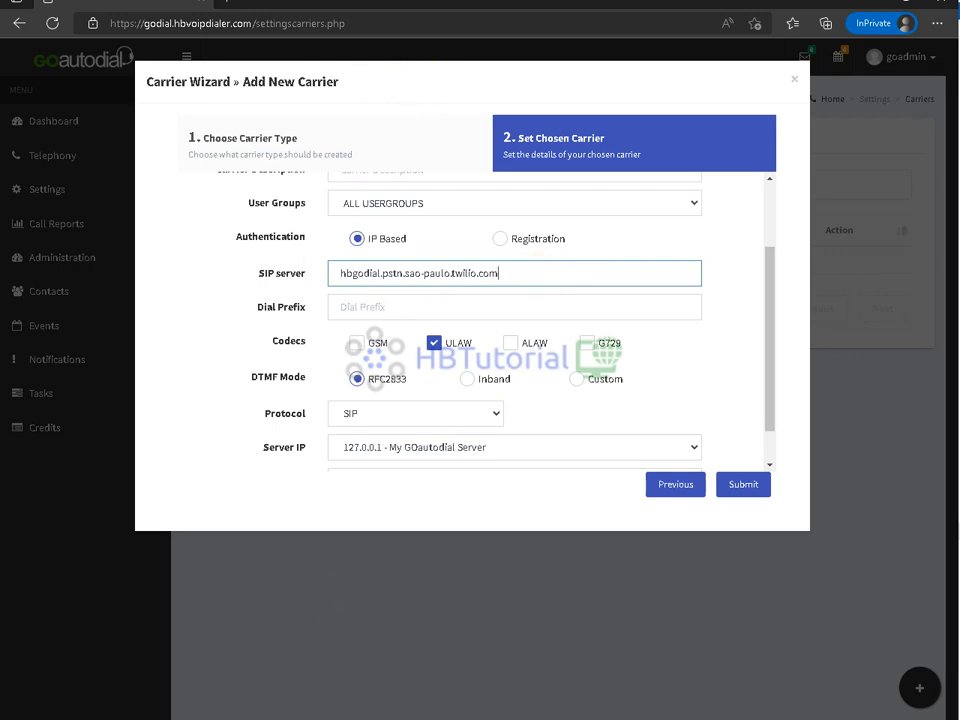
left_click(199, 718)
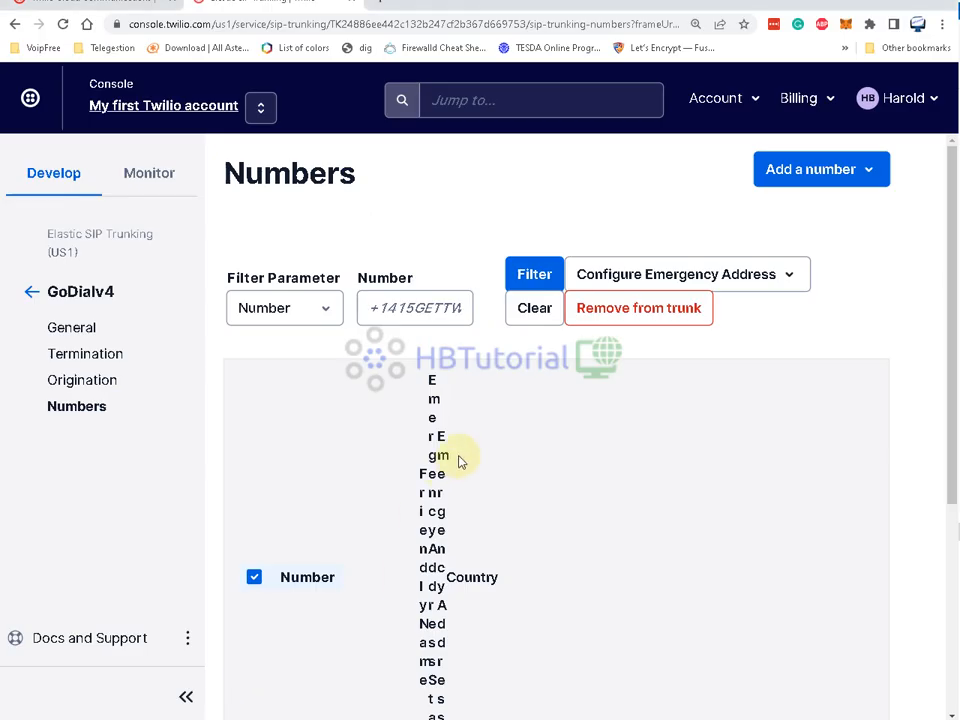
- Check GoDialv4's Termination SIP URI, hbgodial, in the trunk's Termination settings
left_click(73, 358)
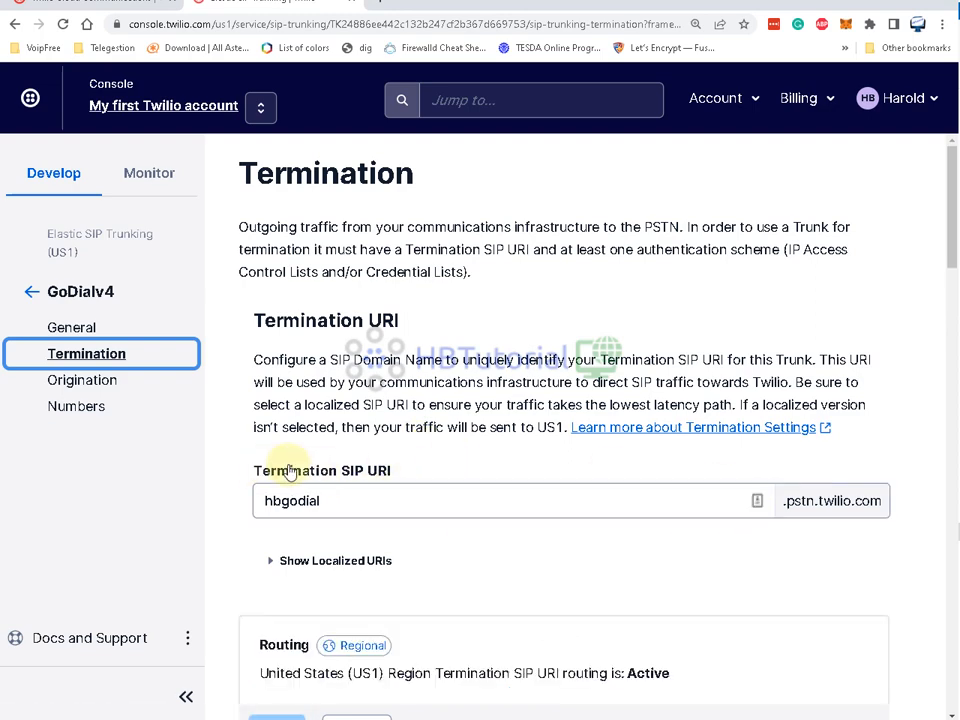
scroll(399, 476, "down", 3)
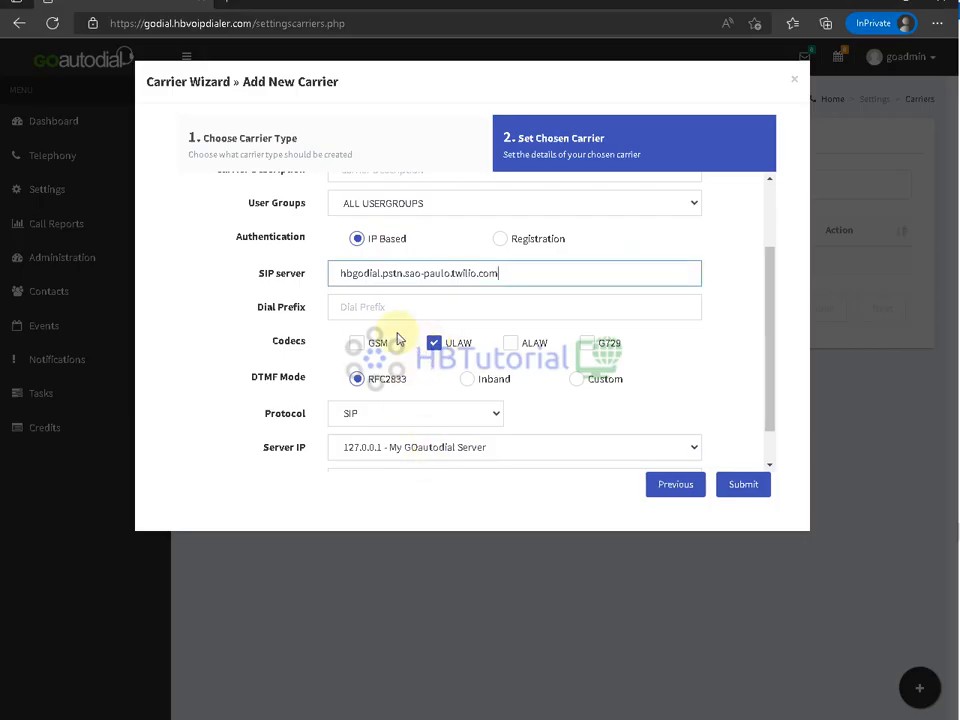
- Enable the ALAW and G729 codecs alongside ULAW
left_click(510, 343)
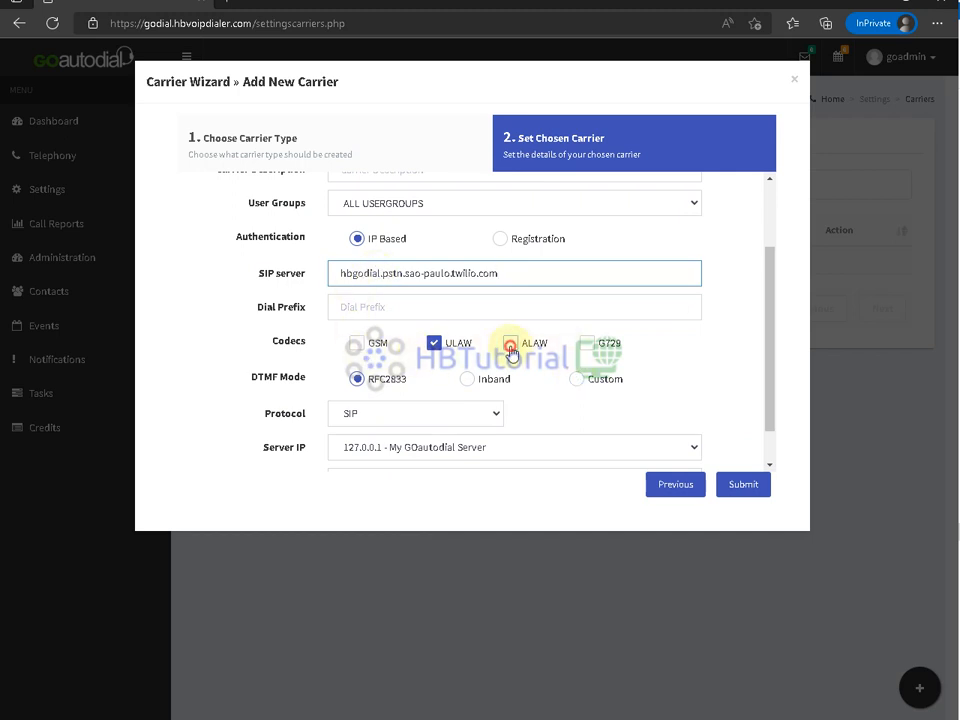
scroll(560, 420, "down", 1)
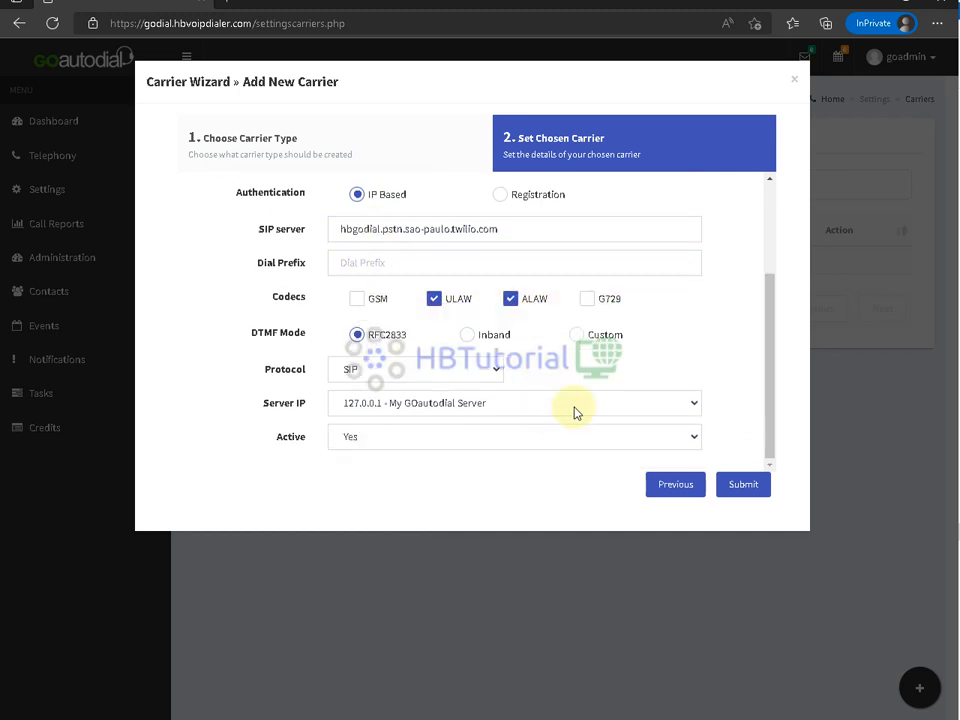
left_click(587, 299)
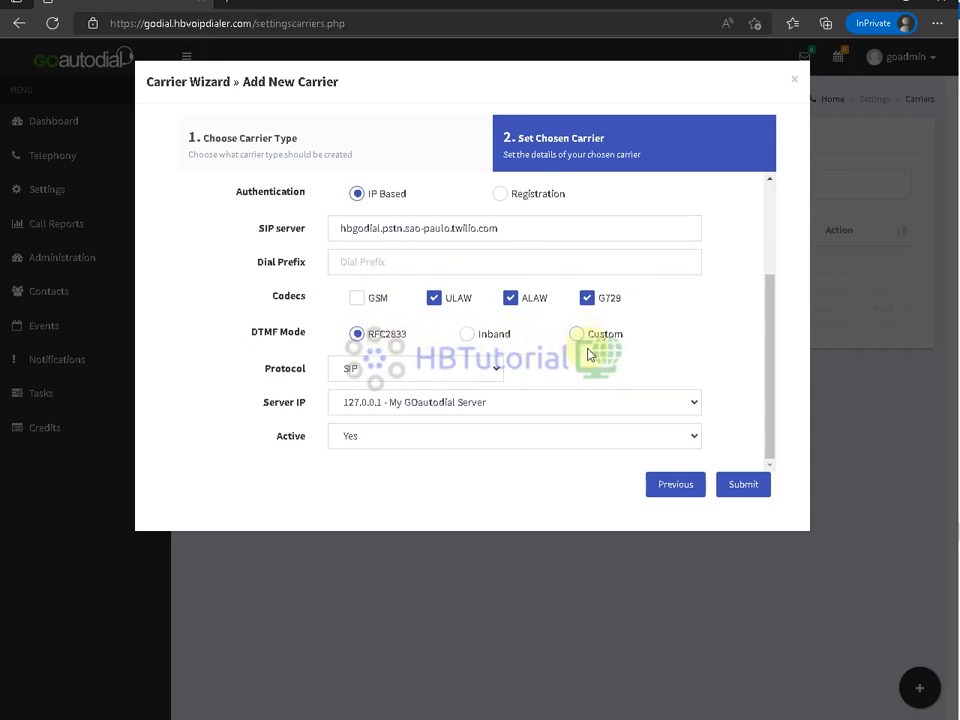
scroll(588, 355, "up", 2)
scroll(588, 355, "down", 2)
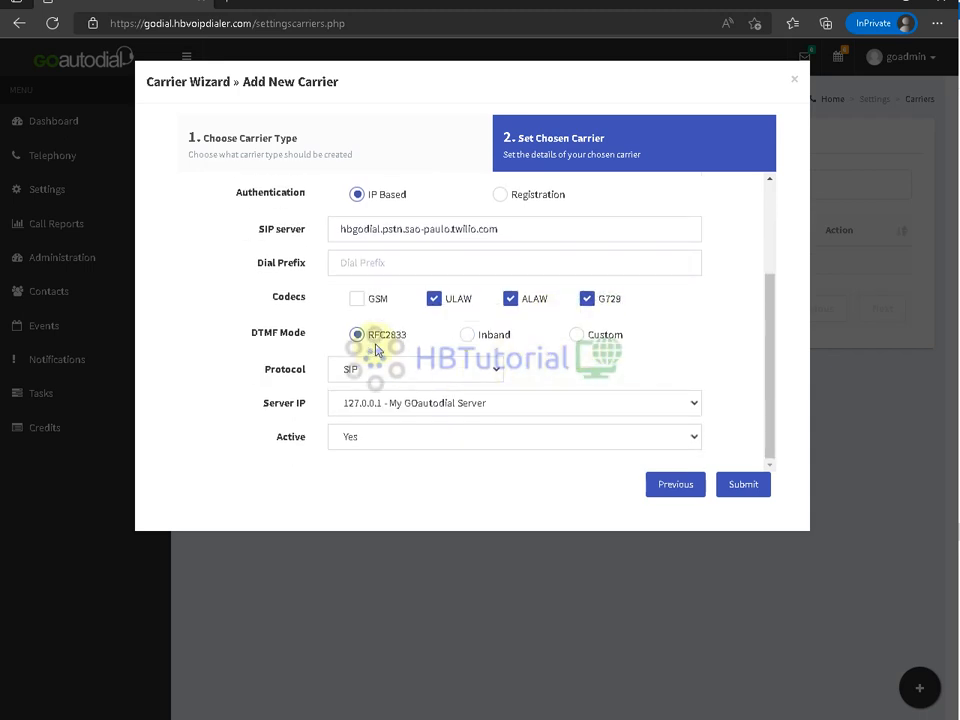
scroll(462, 330, "up", 1)
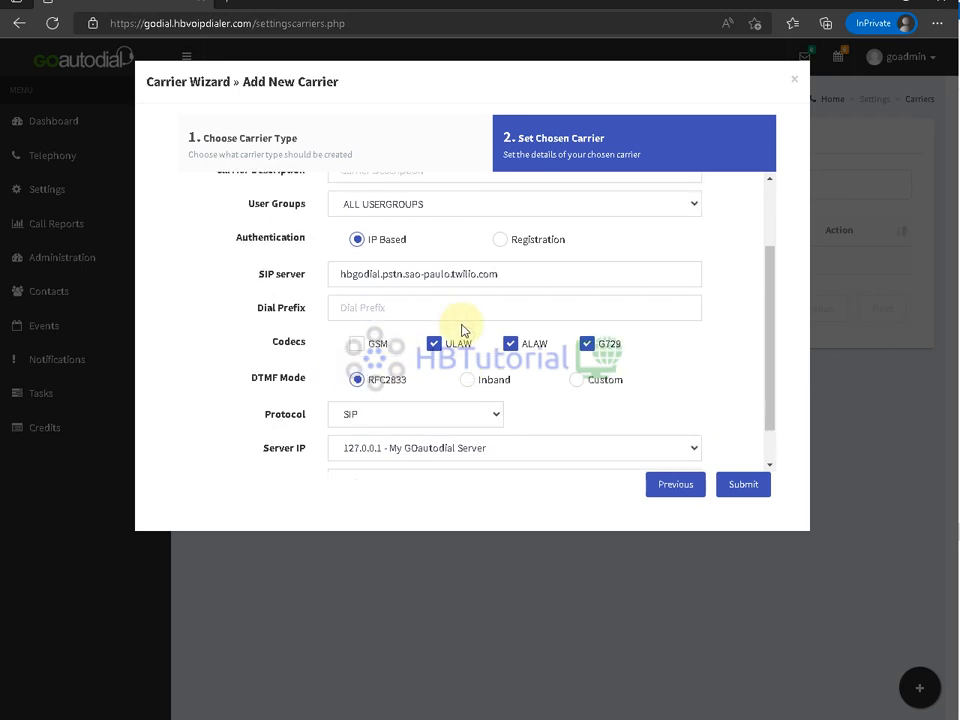
scroll(462, 330, "down", 1)
scroll(462, 330, "up", 1)
- Set dial prefix 4224 and submit to create the twilio carrier
left_click(368, 306)
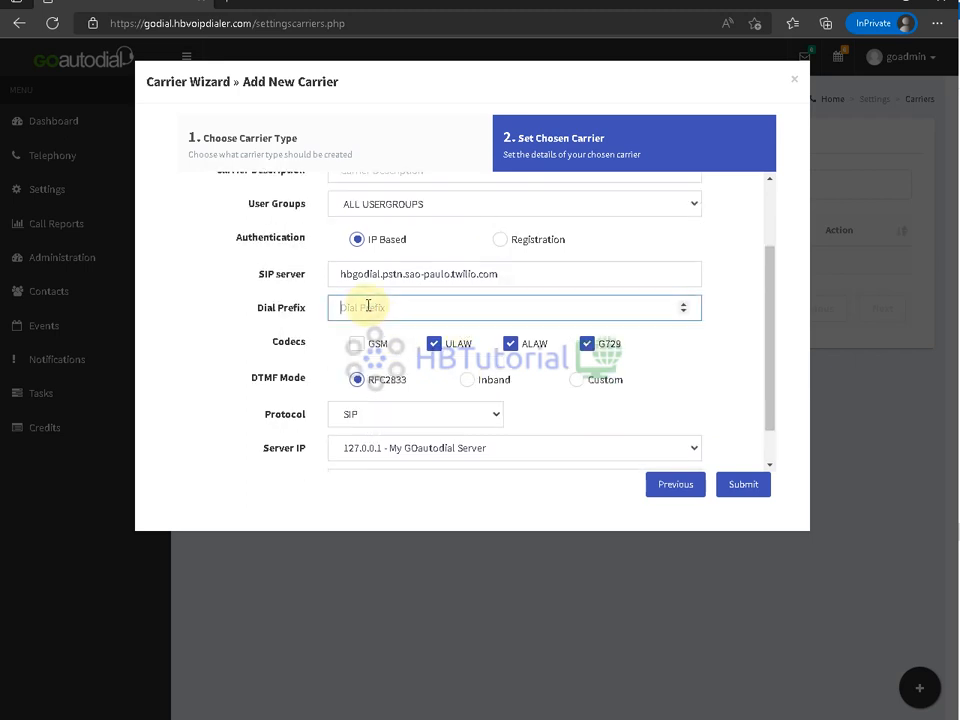
scroll(368, 306, "down", 1)
scroll(369, 309, "up", 2)
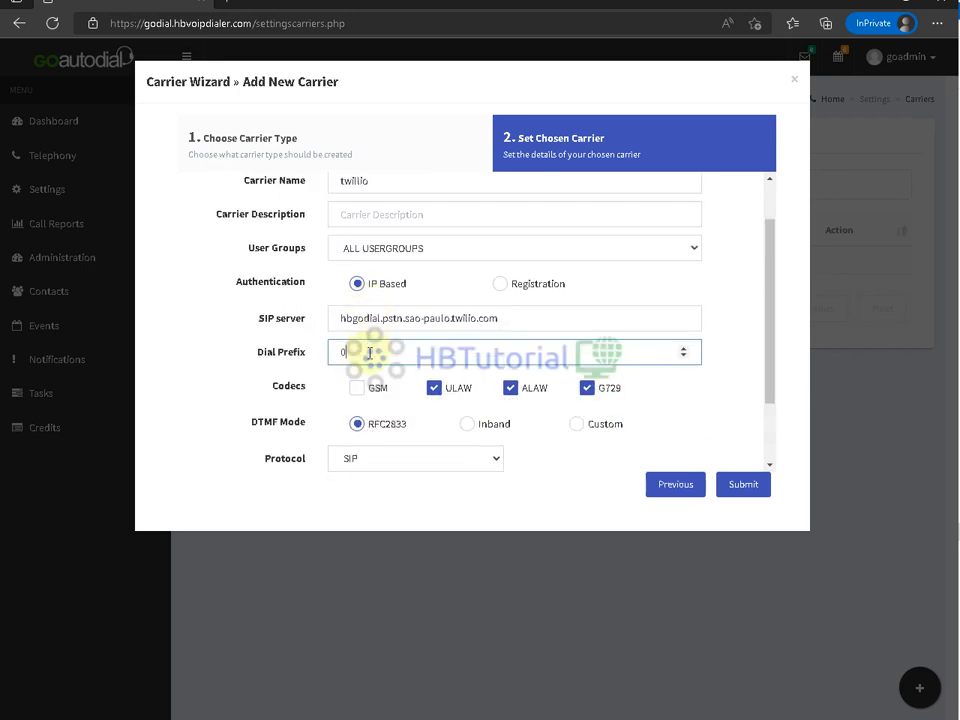
left_click_drag(369, 352, 340, 352)
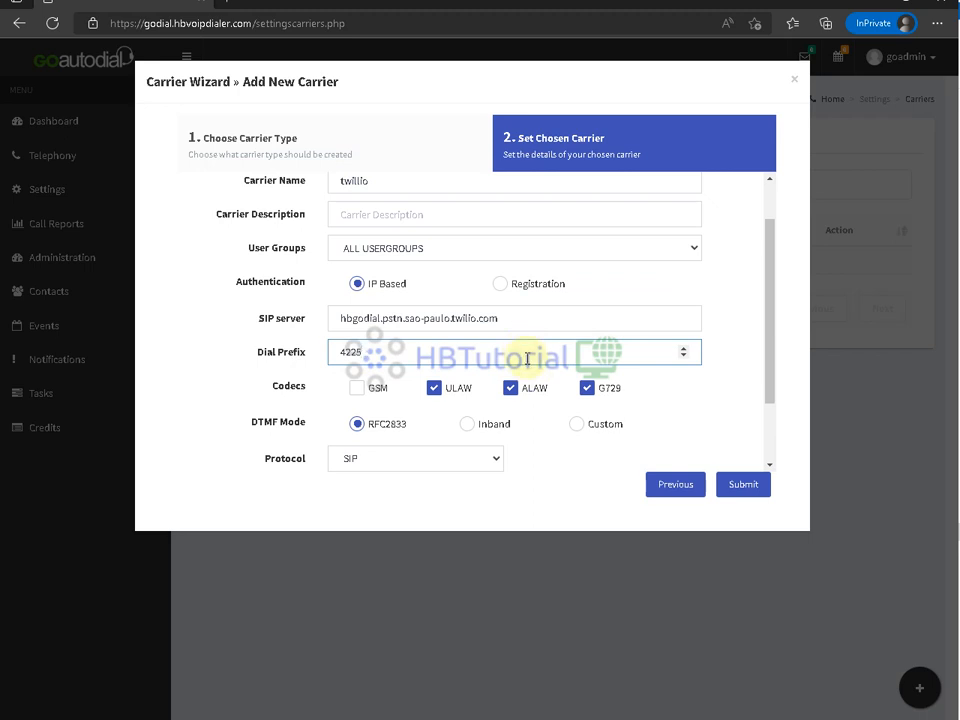
scroll(653, 476, "down", 2)
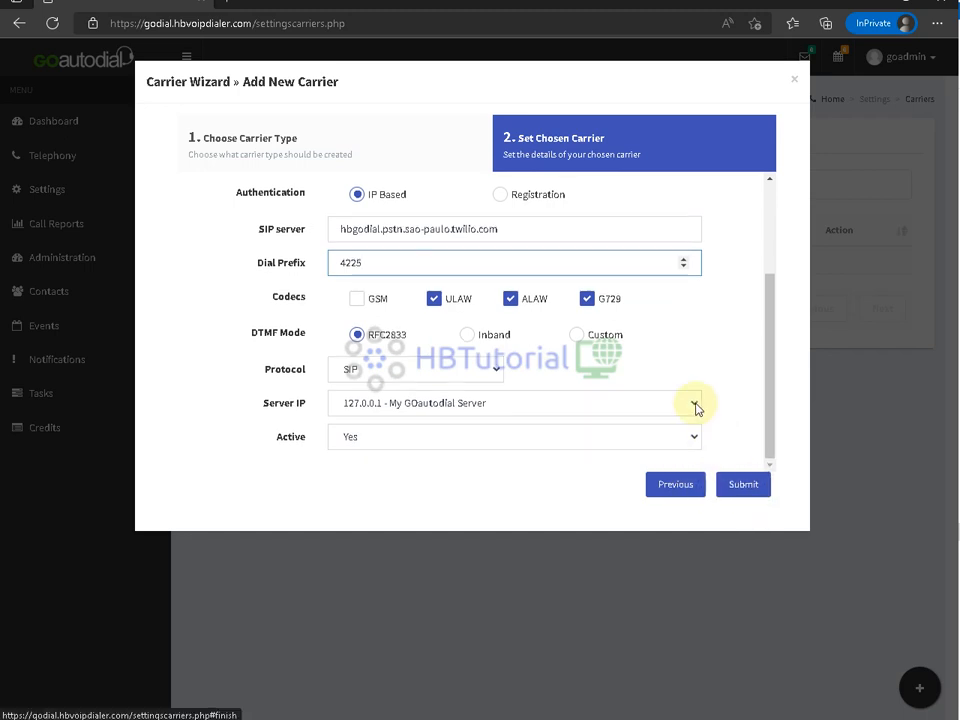
scroll(697, 408, "up", 3)
scroll(697, 403, "down", 3)
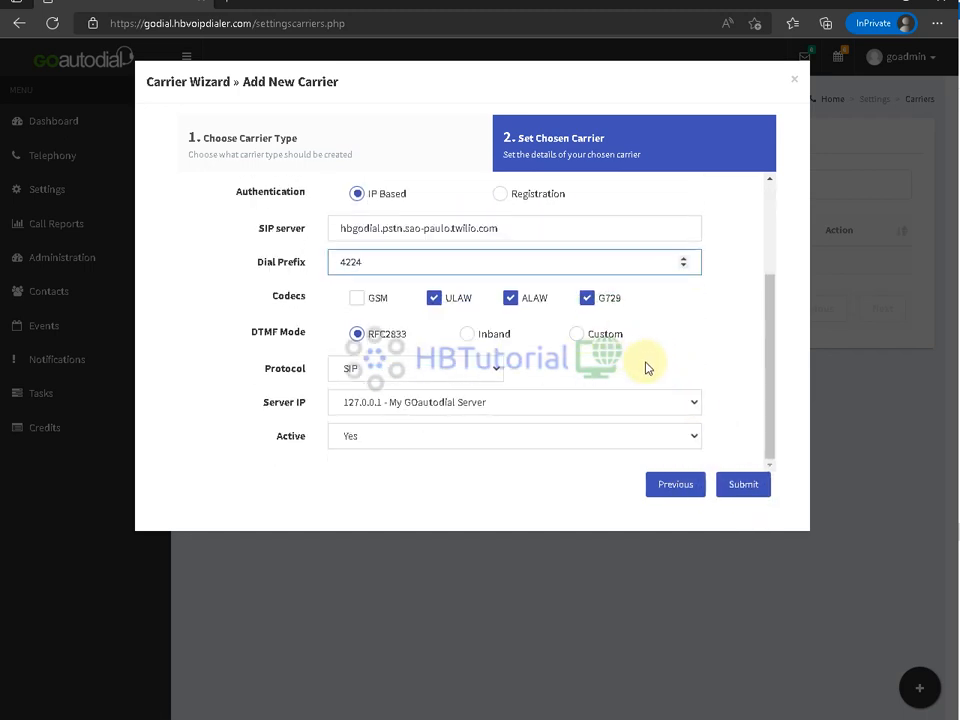
left_click(742, 485)
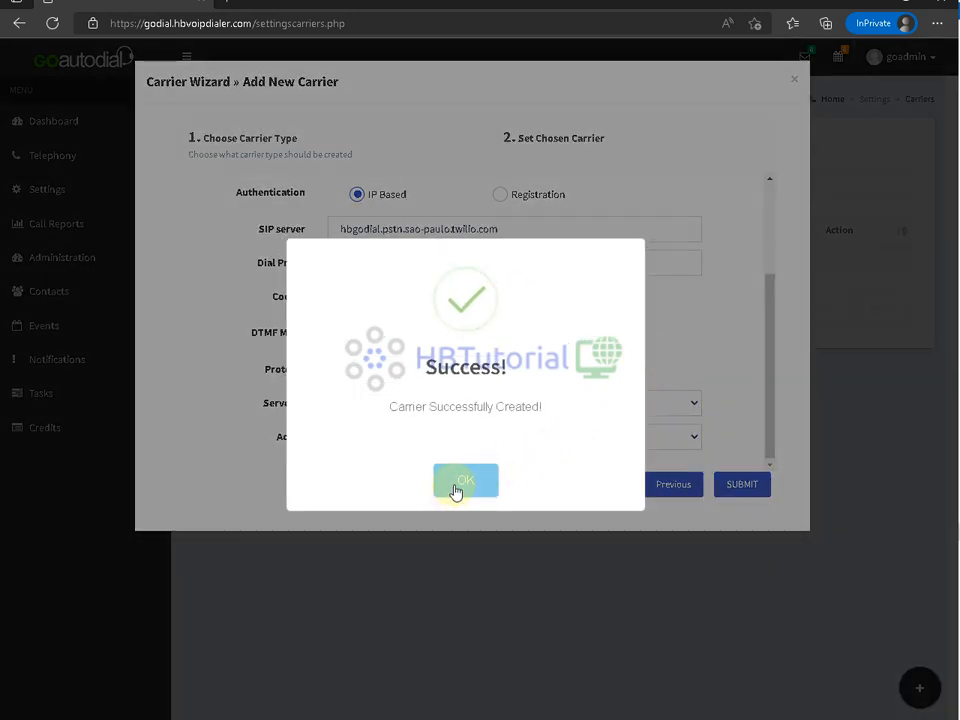
- Dismiss the success dialog and confirm twillio shows as Active in the Carriers list
left_click(465, 481)
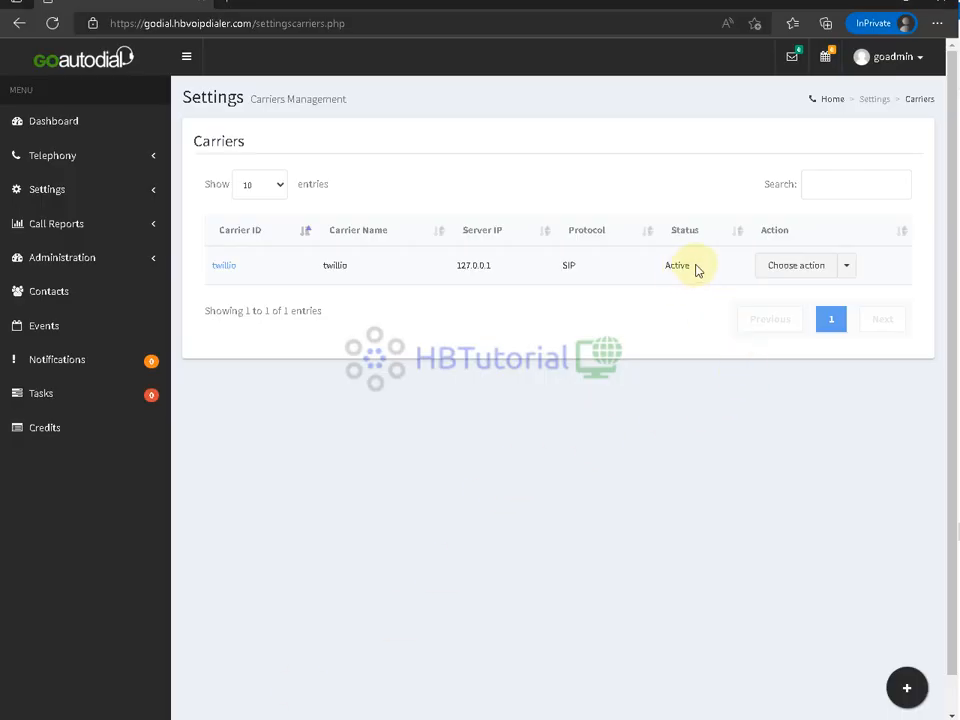
left_click_drag(696, 267, 649, 268)
left_click(595, 443)
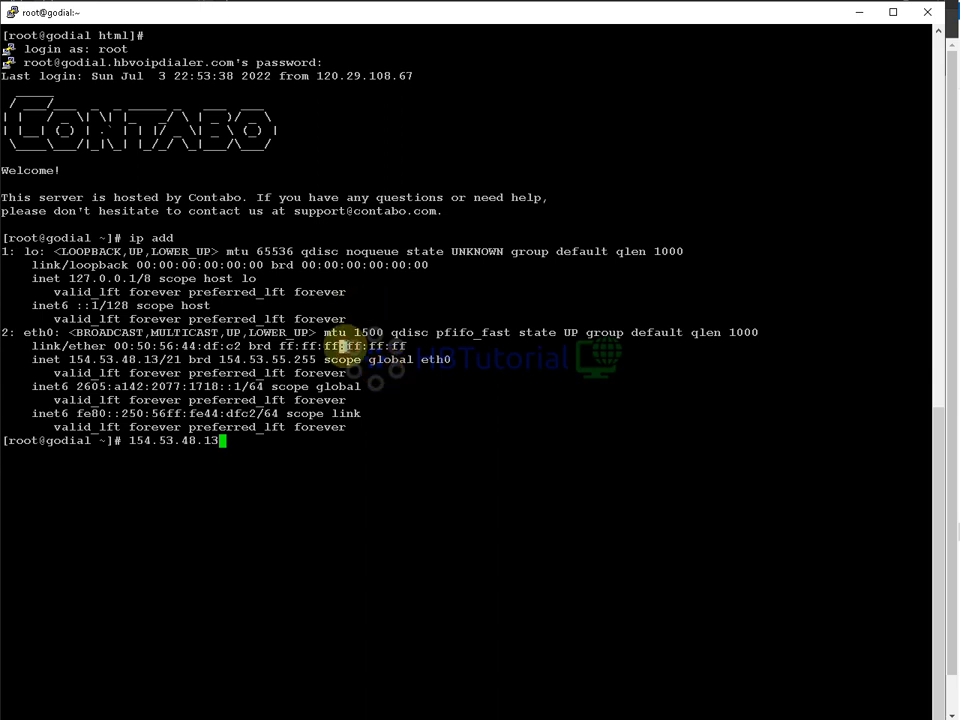
- Restart the dropped PuTTY SSH session
right_click(205, 16)
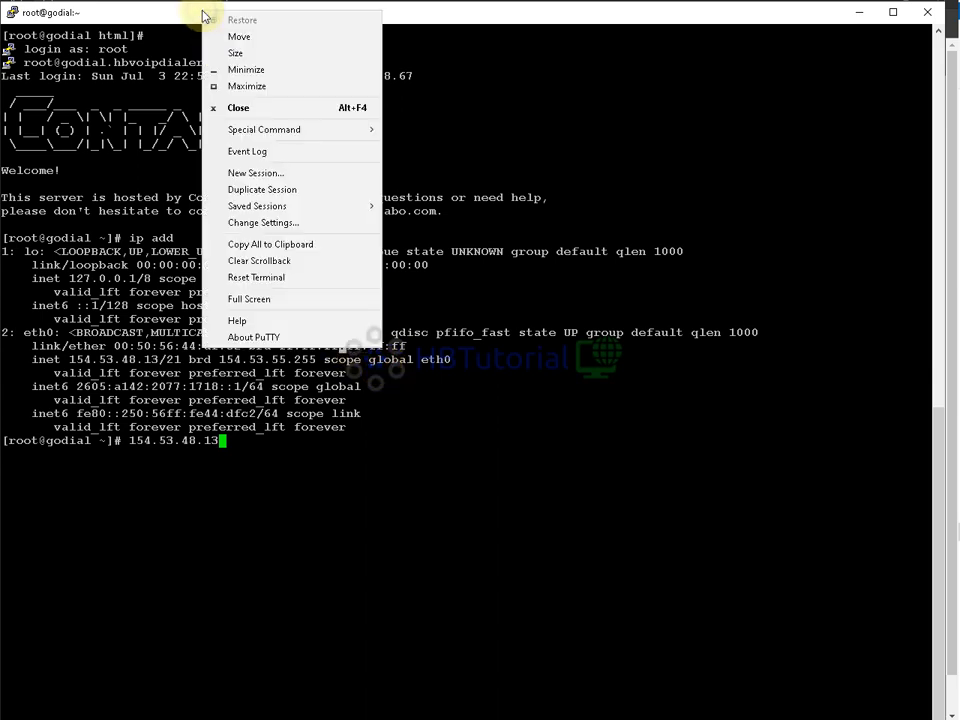
left_click(570, 417)
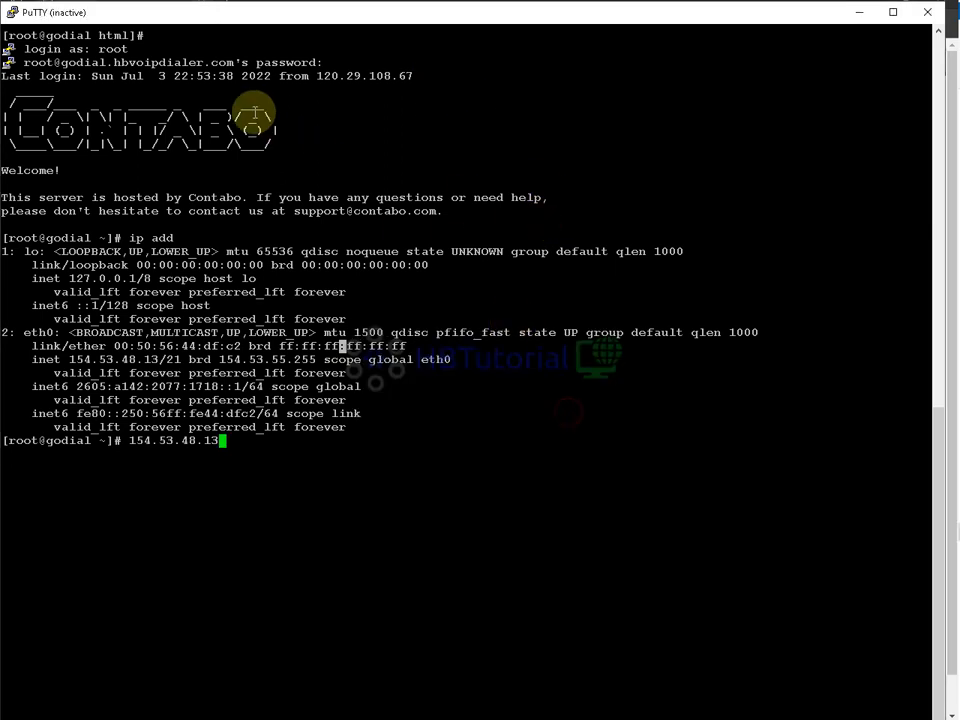
right_click(200, 18)
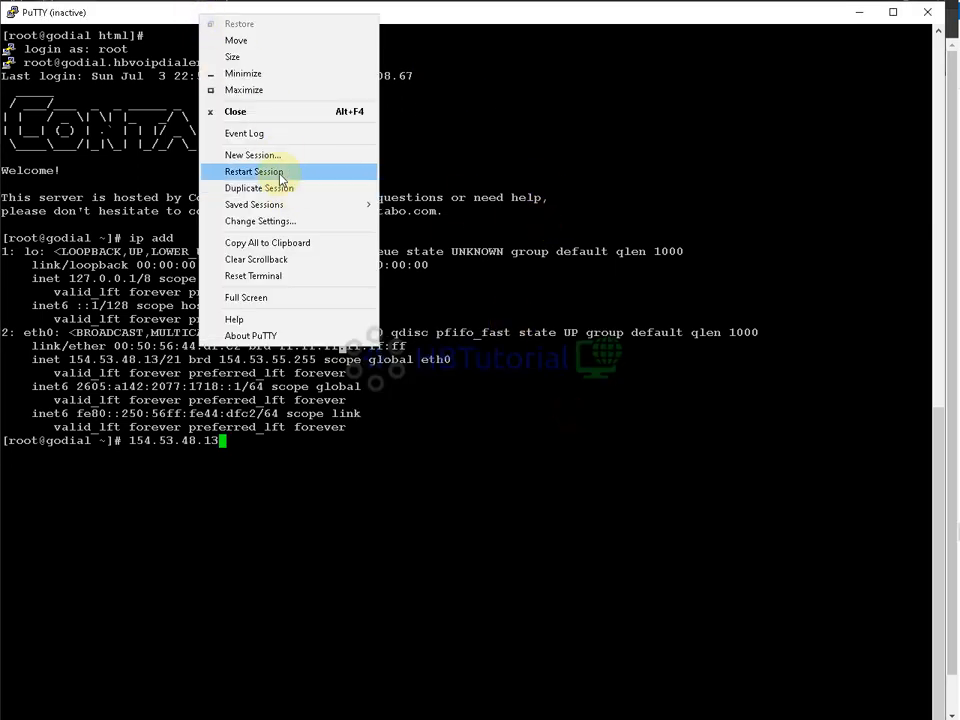
left_click(255, 172)
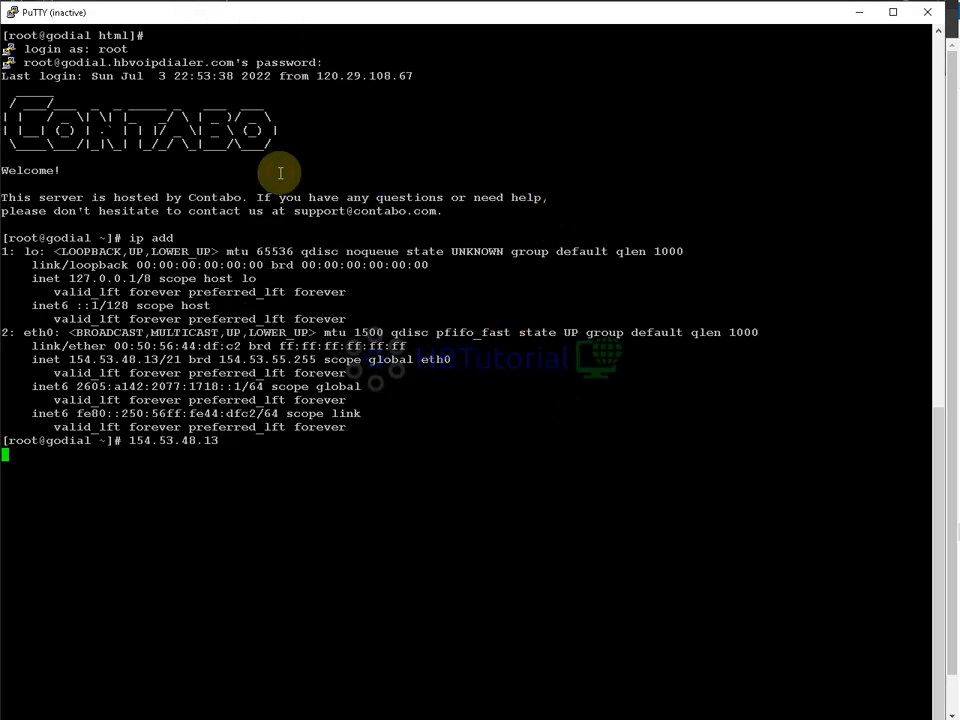
- Log in as root, clear the terminal, and enter asterisk -rv
type("root")
key("Return")
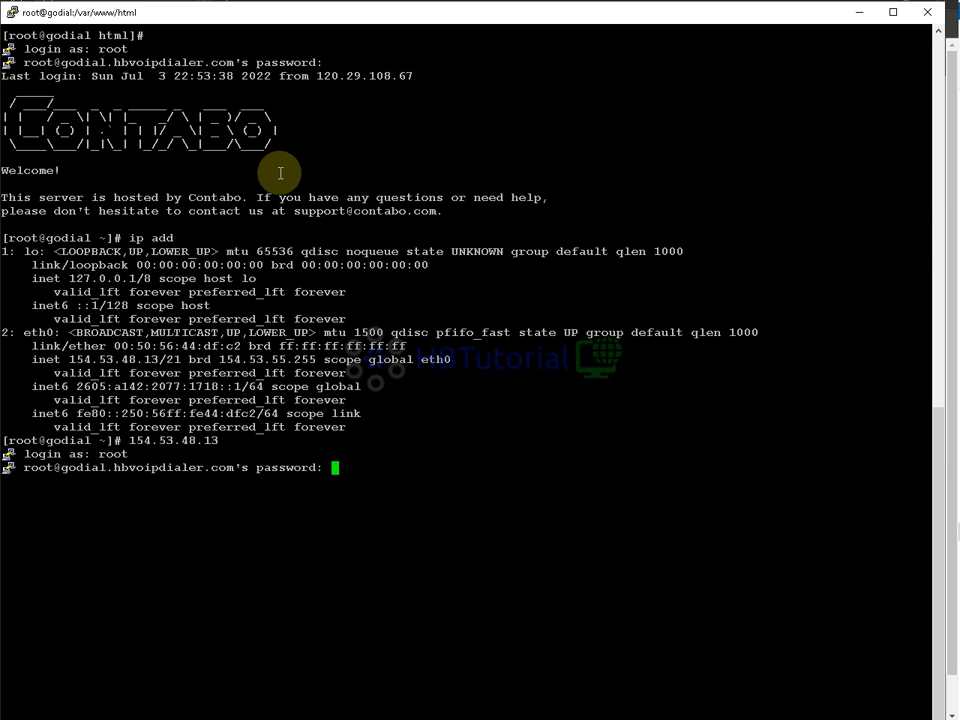
key("Return")
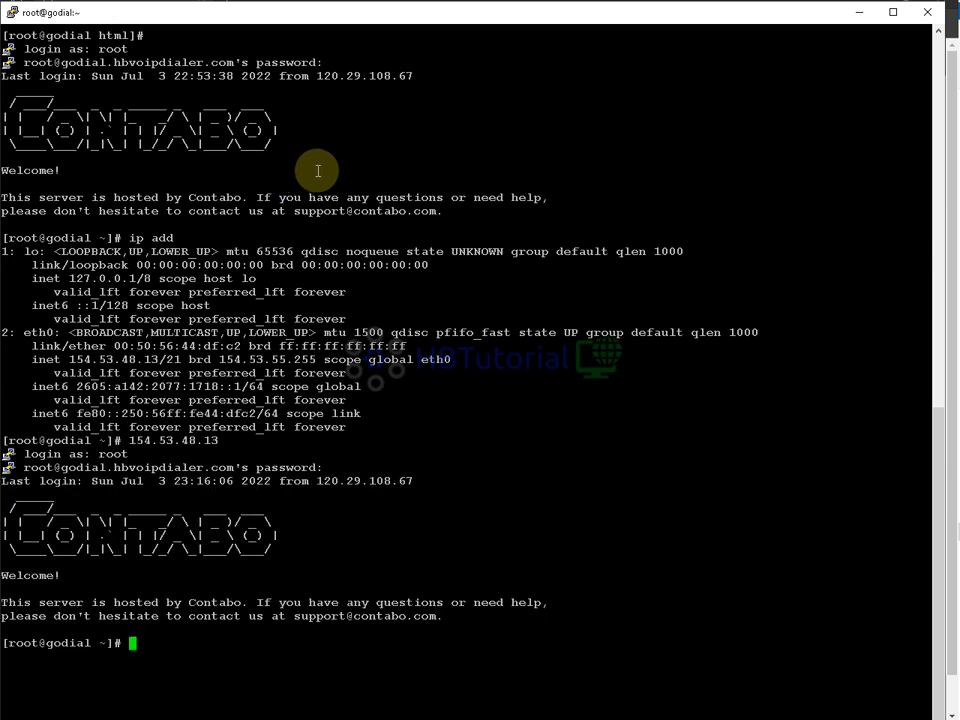
type("clear")
key("Return")
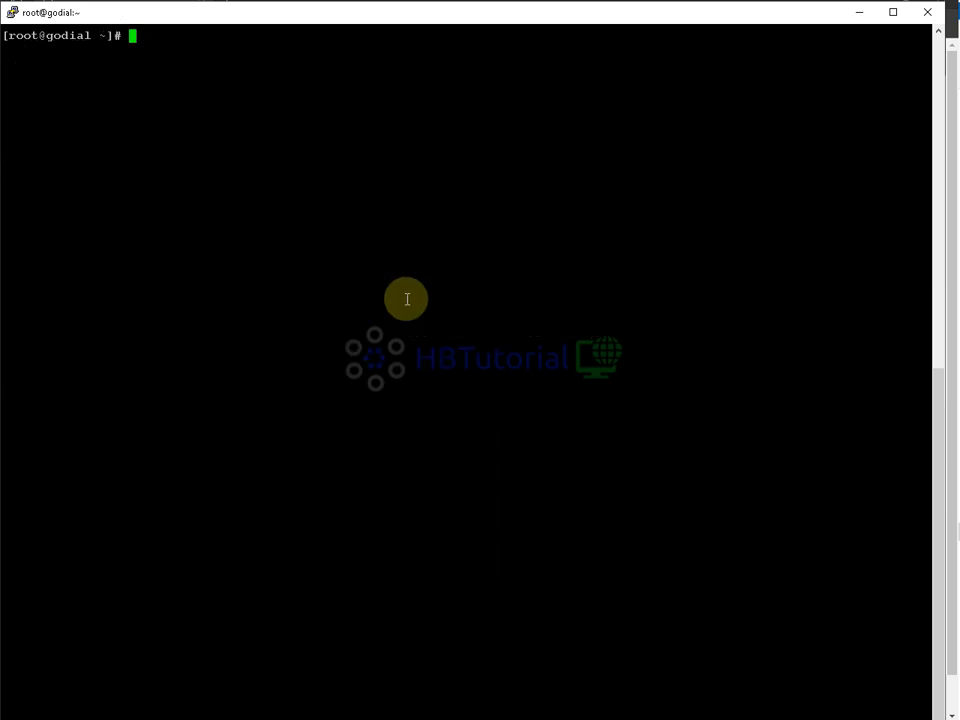
type("asterisk -rv")
- Connect to the Asterisk console, watch the SIP log and try the sip s command
key("Return")
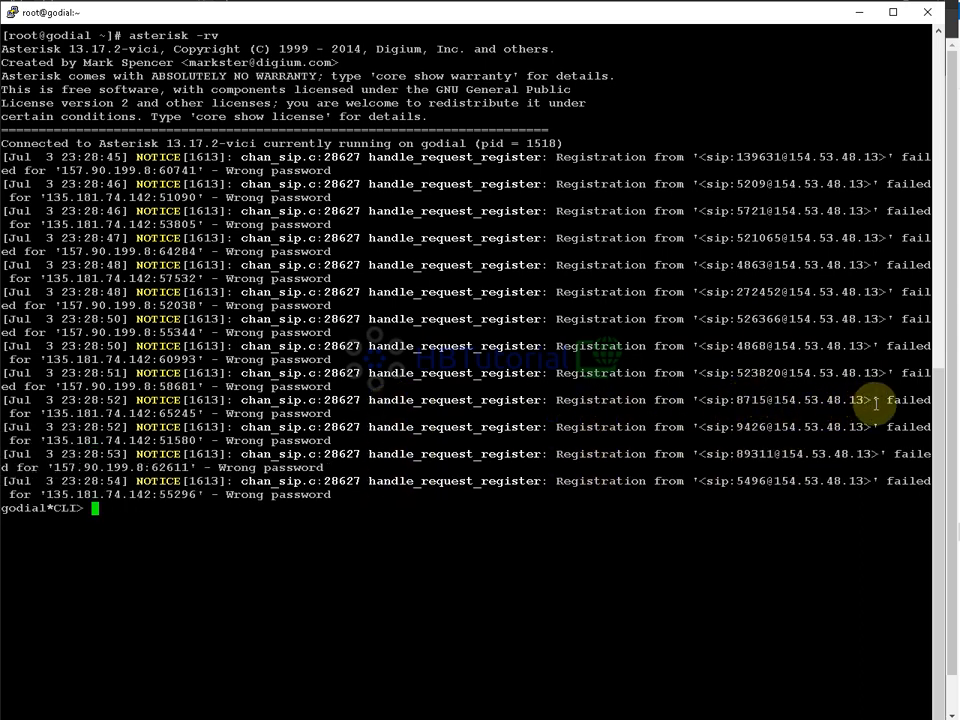
left_click(539, 452)
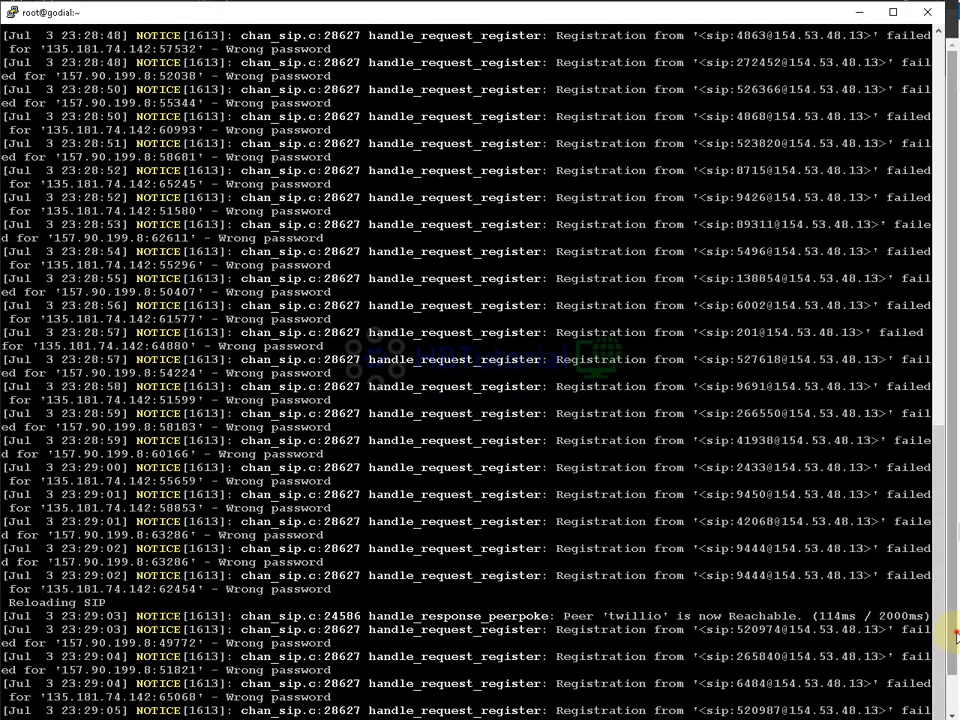
left_click_drag(956, 633, 957, 670)
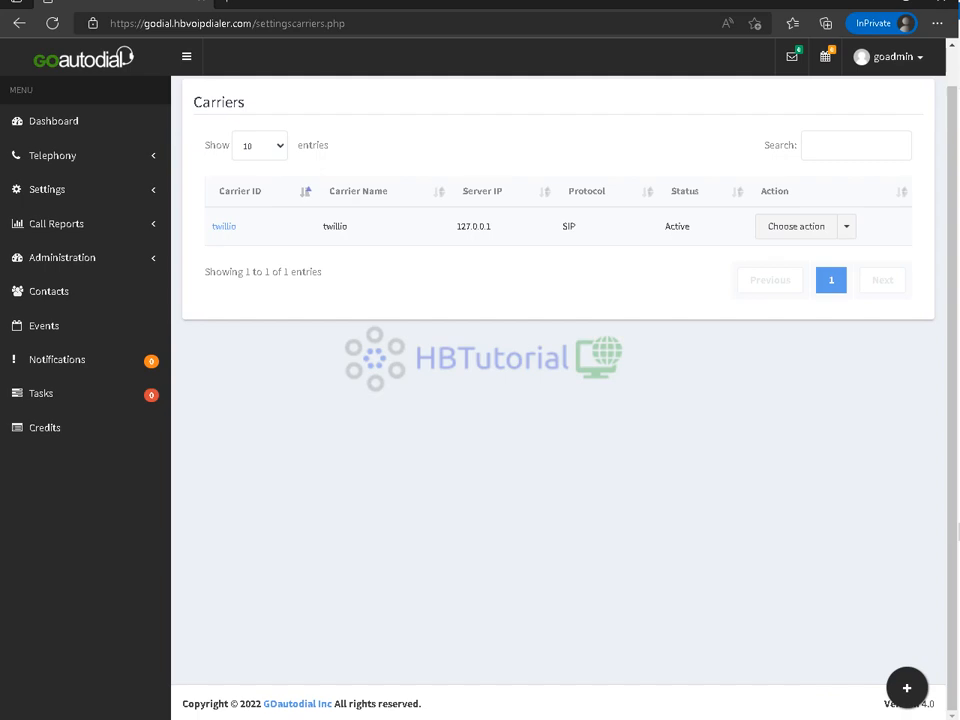
key("alt+Tab")
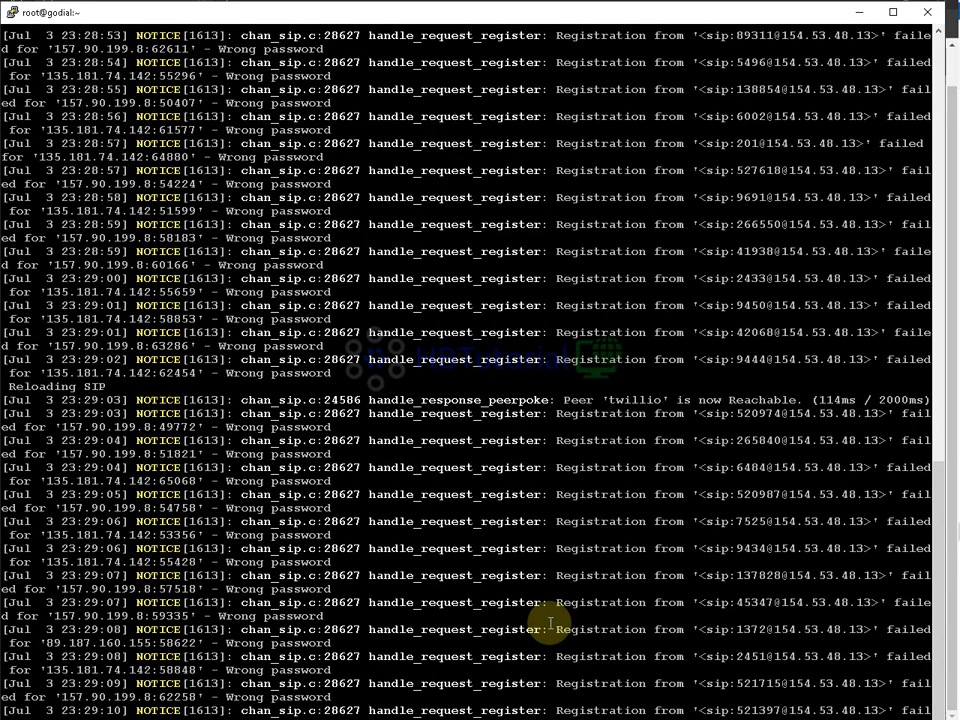
type("sip s")
key("Return")
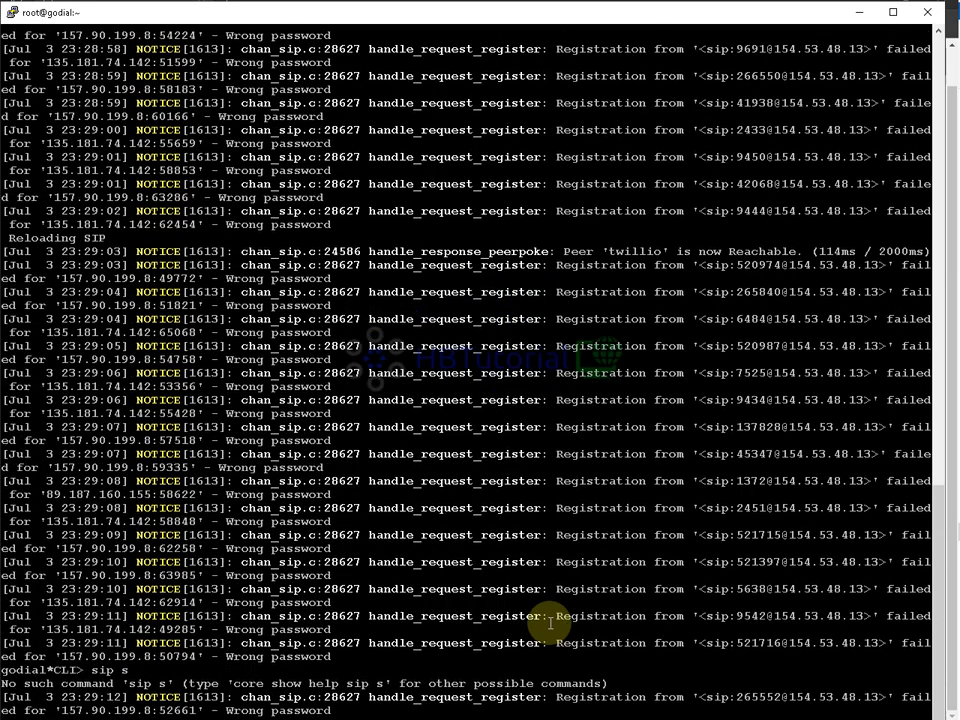
key("Return")
key("Return")
key("Return")
key("Return")
key("Return")
key("Return")
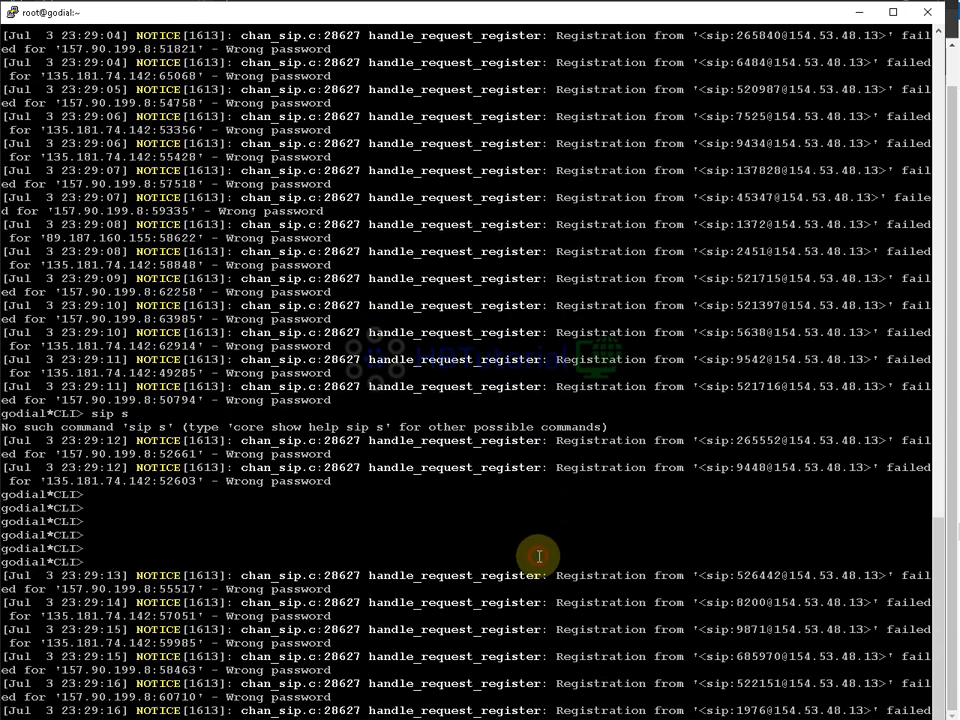
double_click(399, 504)
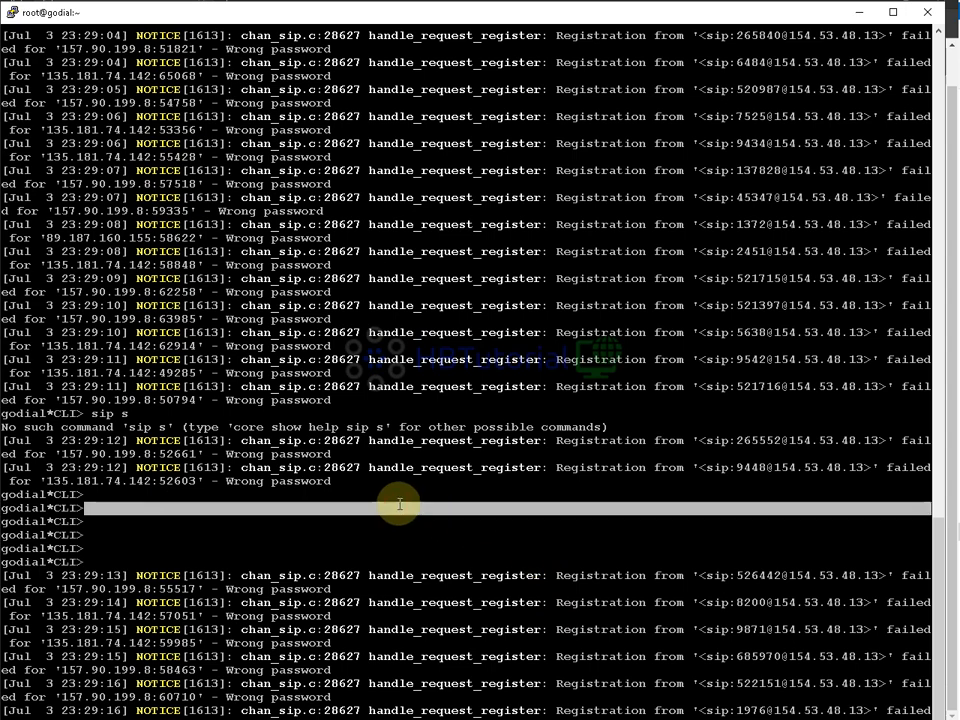
- Suspend the Asterisk console to the root shell and move the PuTTY window to the screen top
key("Return")
key("Return")
key("Return")
left_click(399, 504)
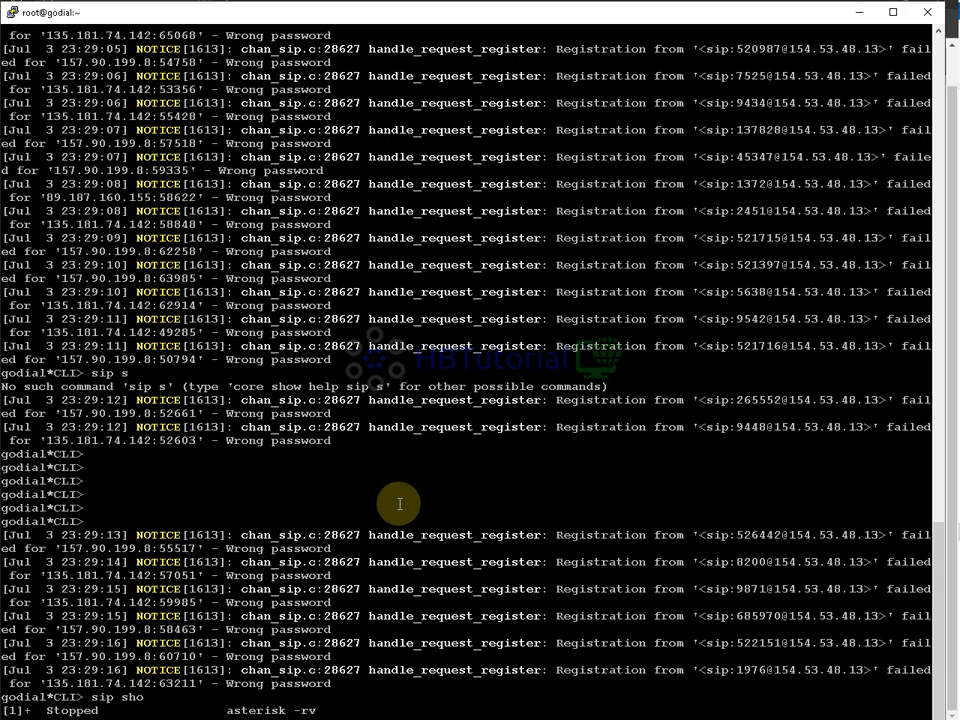
key("Return")
key("Return")
key("Return")
key("Return")
key("Return")
key("Return")
key("Return")
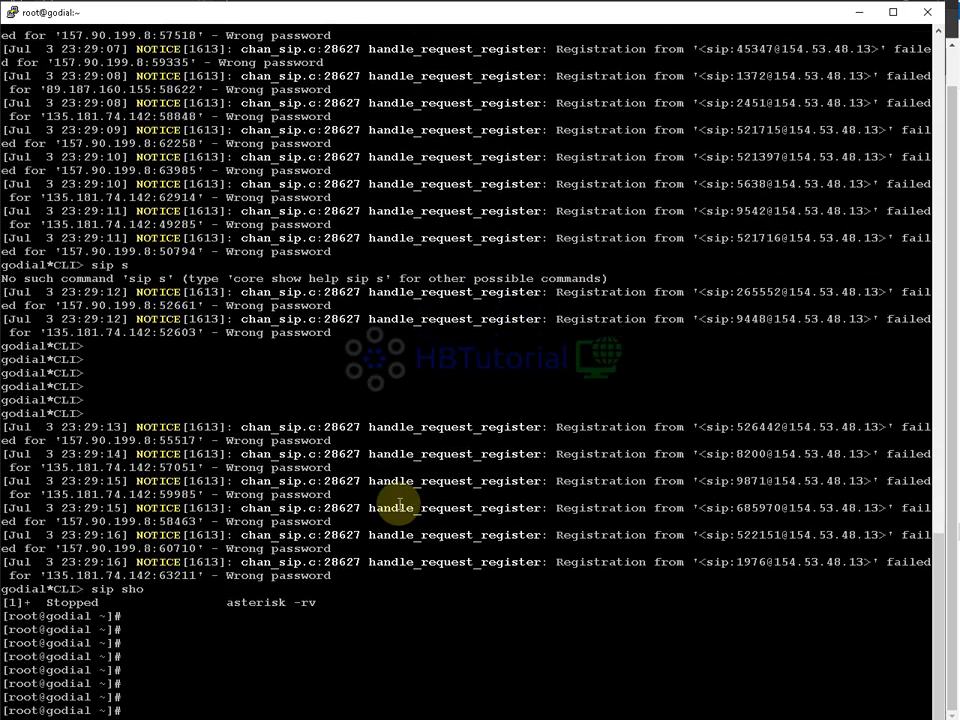
key("Return")
key("Return")
key("Return")
key("Return")
key("Return")
key("Return")
key("Return")
key("Return")
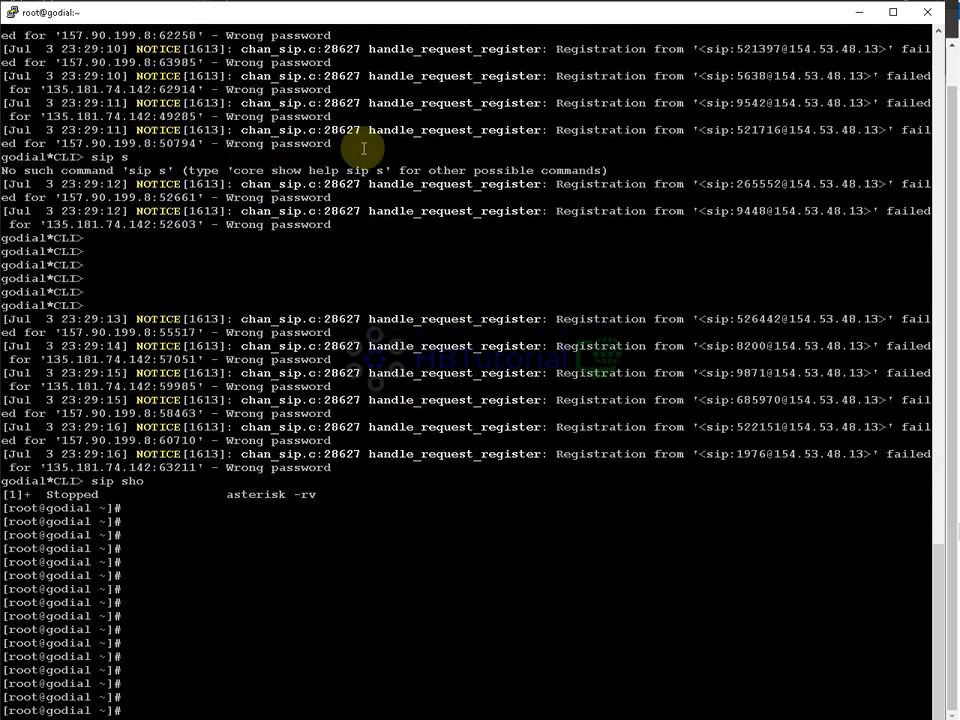
left_click_drag(480, 6, 480, 72)
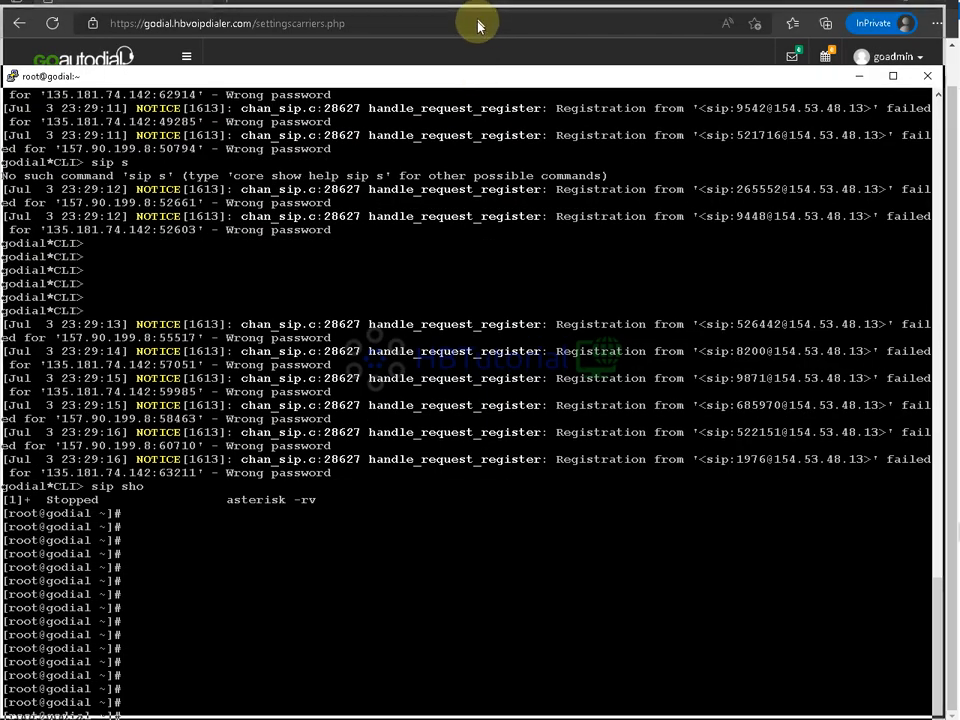
left_click_drag(478, 77, 478, 16)
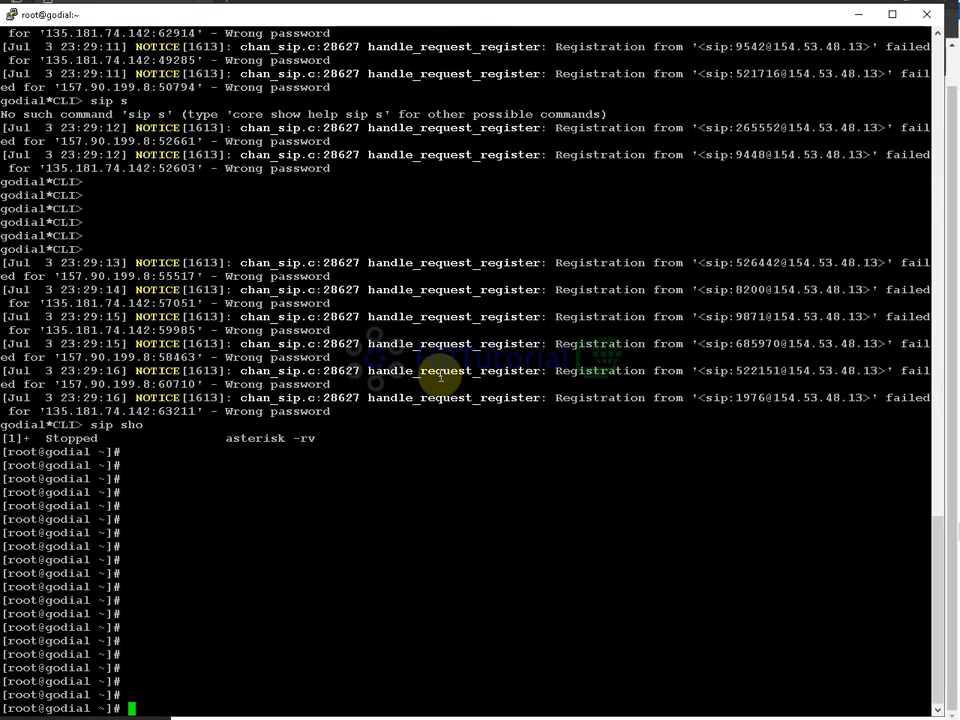
- Begin entering nano /etc/asterisk/ at the shell prompt
type("lsservice fire")
key("BackSpace")
key("BackSpace")
key("BackSpace")
key("BackSpace")
key("BackSpace")
key("BackSpace")
key("BackSpace")
key("BackSpace")
key("BackSpace")
key("BackSpace")
key("BackSpace")
type("nano /etc/asterisk/")
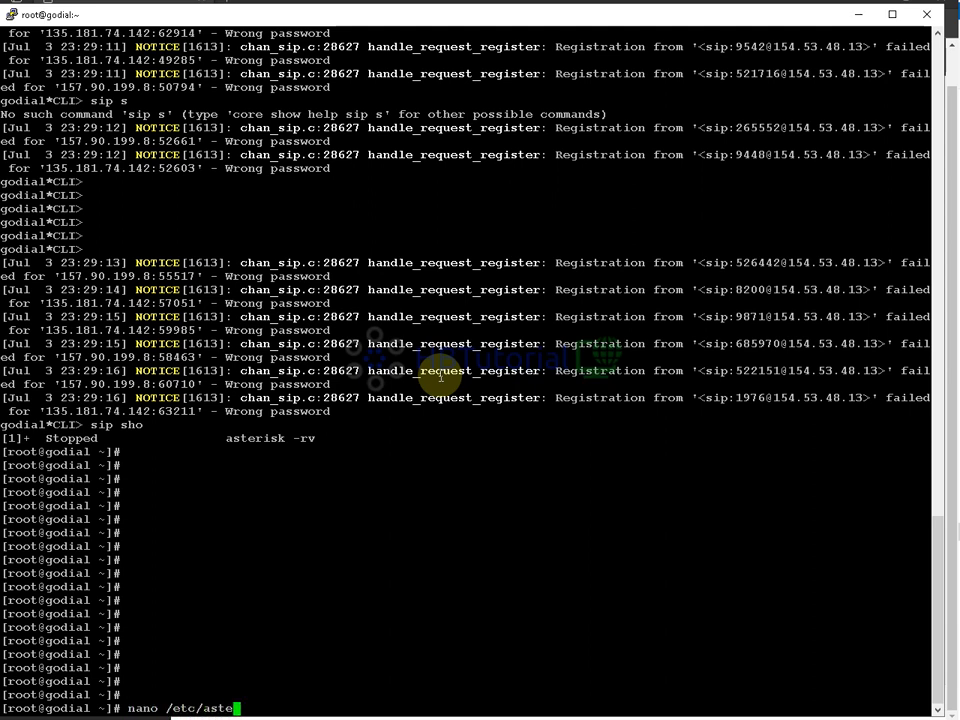
key("Tab")
key("Tab")
key("Tab")
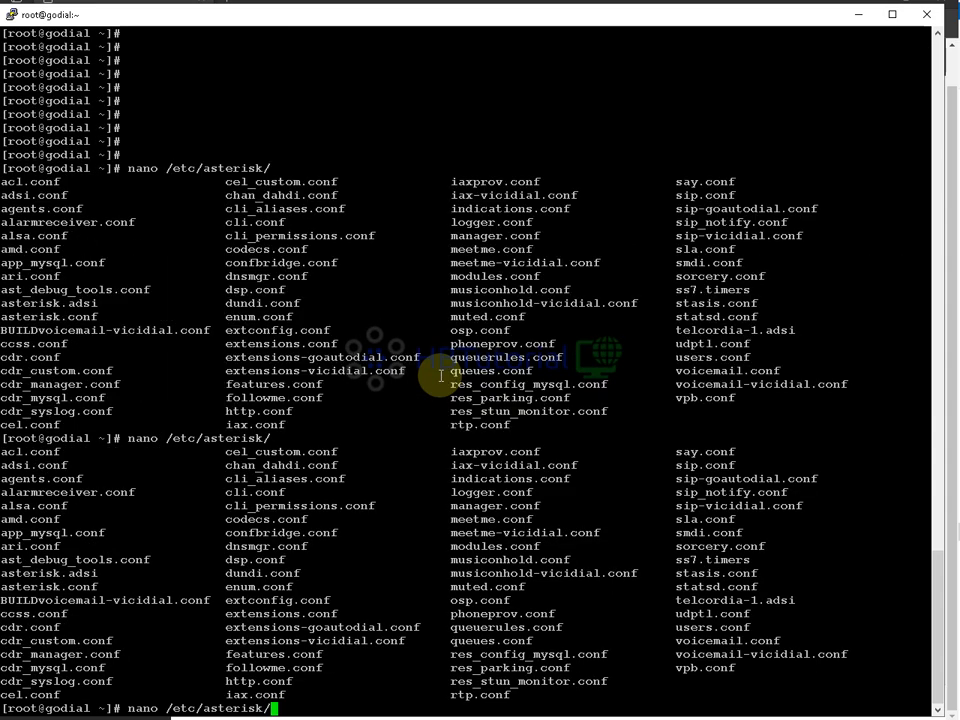
type("sip.")
key("Tab")
key("Return")
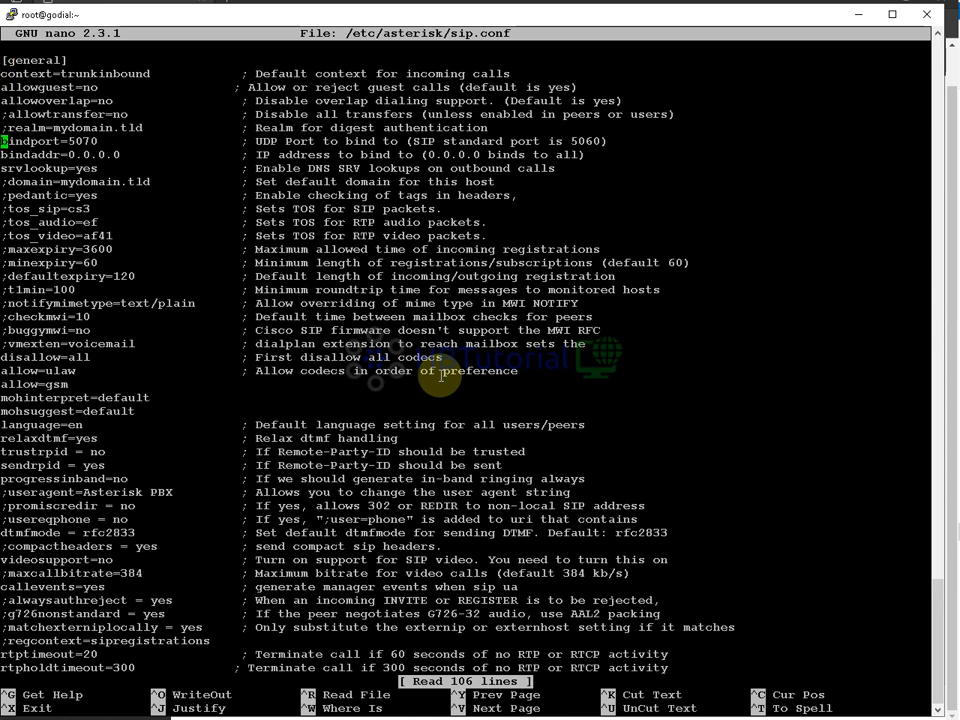
key("Down")
key("Down")
key("Down")
key("Down")
key("Down")
key("Down")
key("Down")
key("Down")
key("Down")
key("Down")
key("Down")
key("Down")
key("Down")
key("Down")
key("Down")
key("Down")
key("Down")
key("Down")
key("Down")
key("Down")
key("Down")
key("Down")
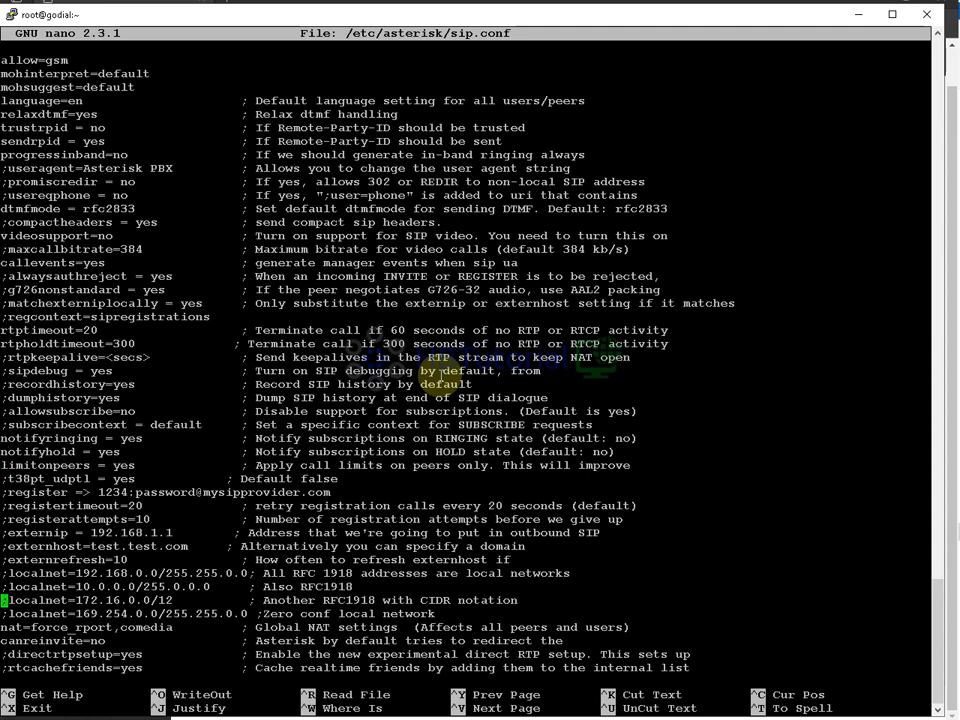
key("ctrl+x")
type("asterisk -rv")
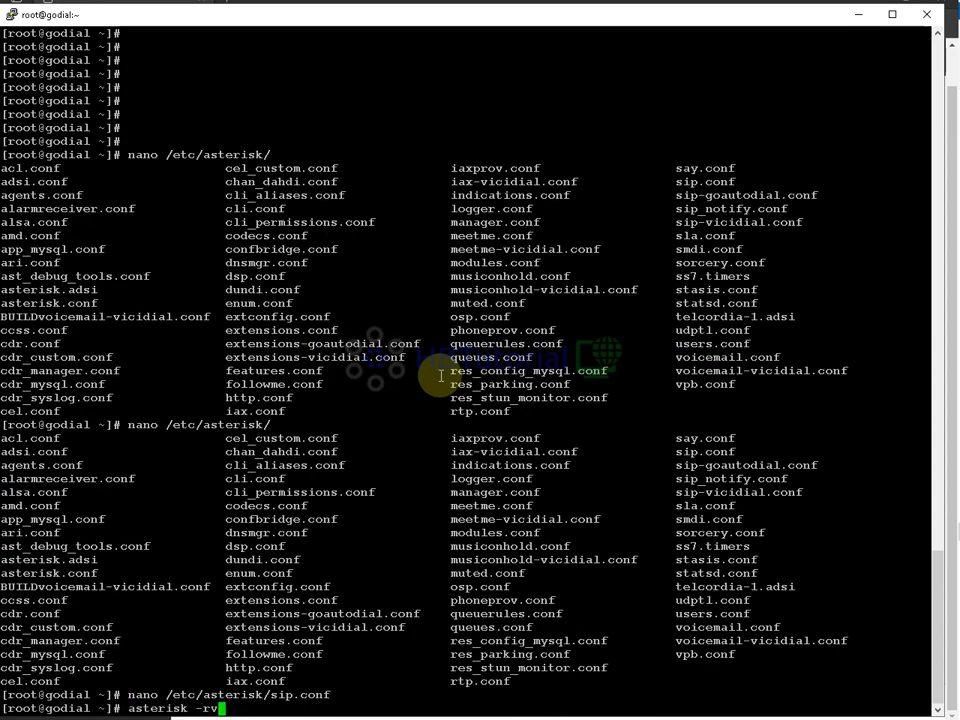
type("vvvvvvvvv")
- Reconnect to the Asterisk console with high verbosity and run 'sip show peers'
key("Return")
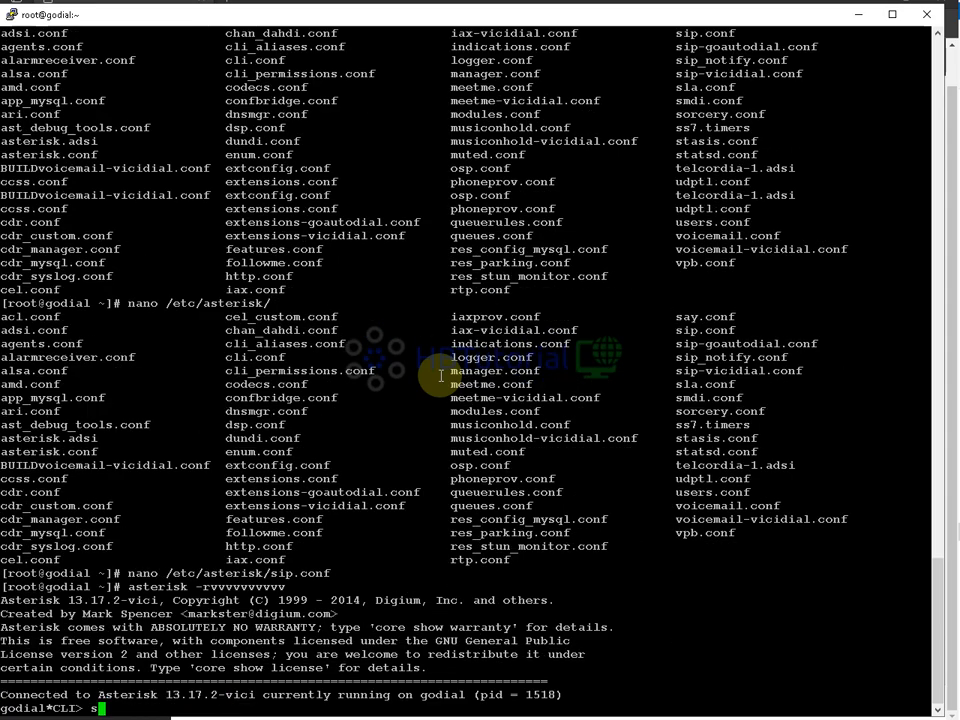
type("sip show pe")
key("Tab")
type("s")
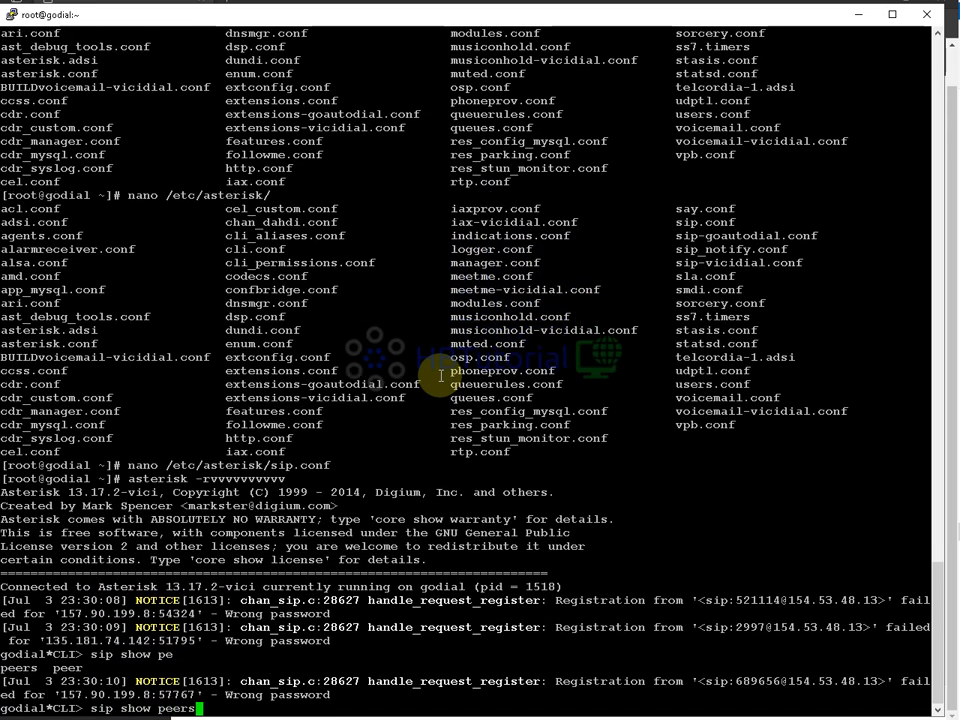
key("Return")
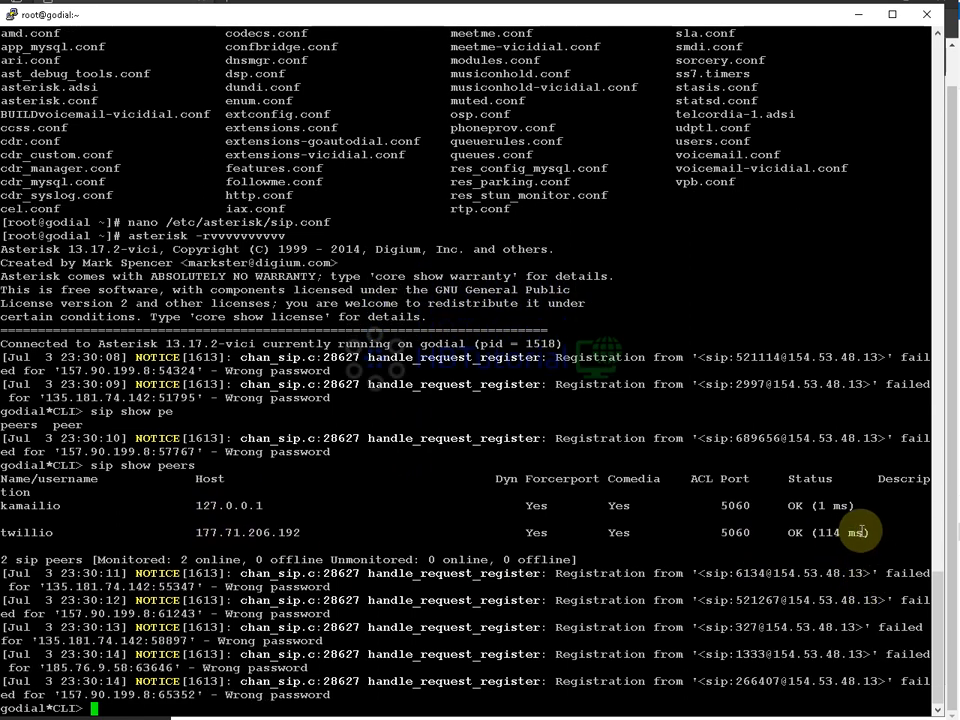
- Highlight the twillio peer row showing OK and the failed registration log lines
left_click_drag(862, 532, 318, 504)
left_click(294, 491)
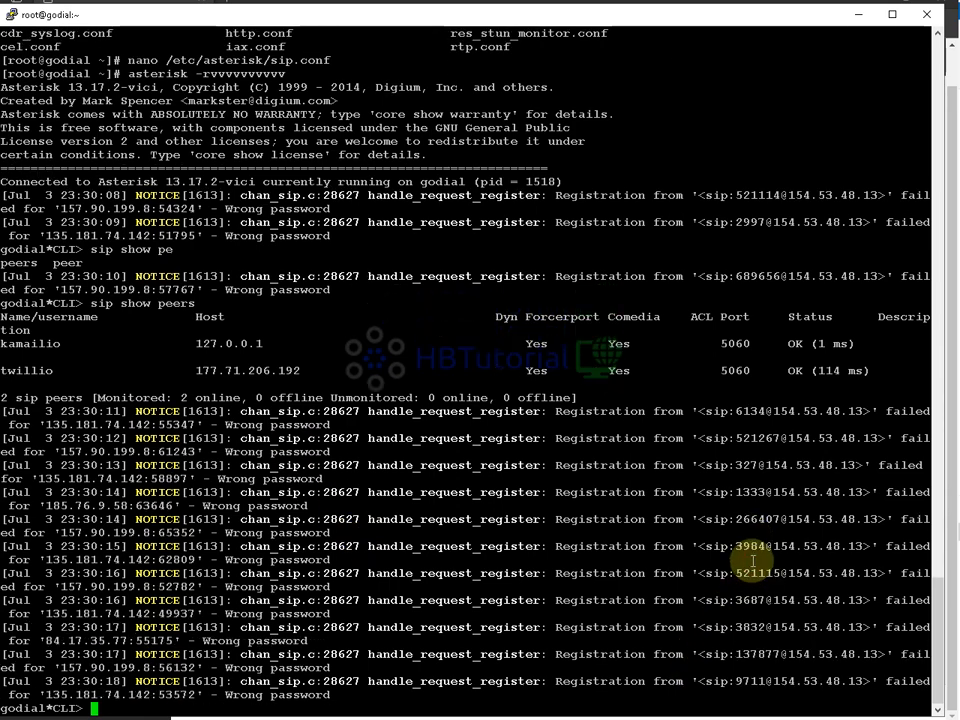
left_click_drag(915, 600, 694, 414)
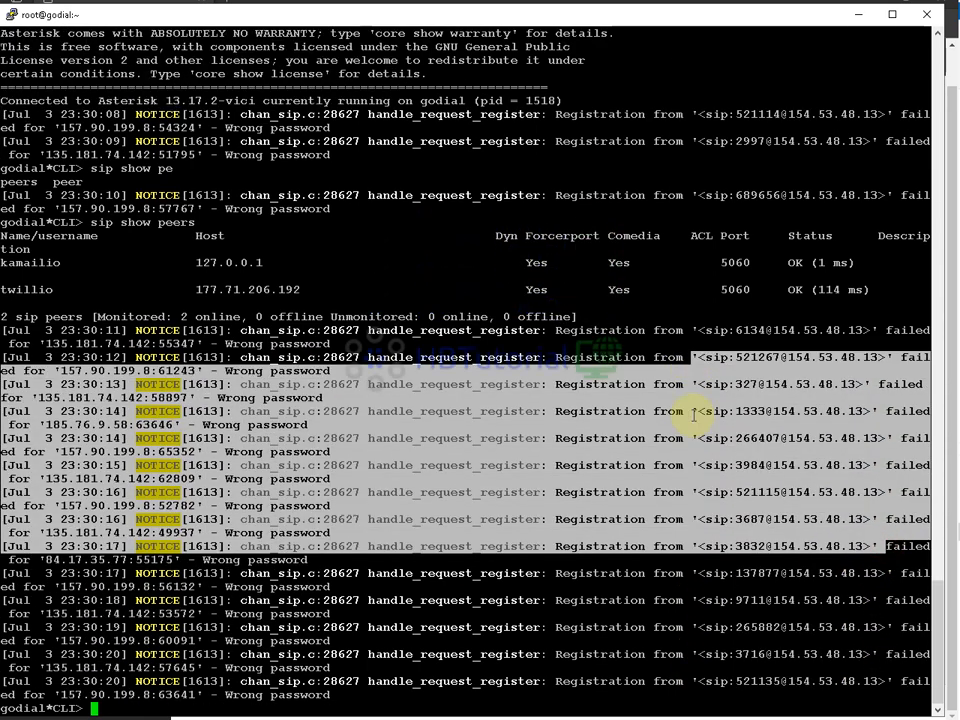
left_click(739, 542)
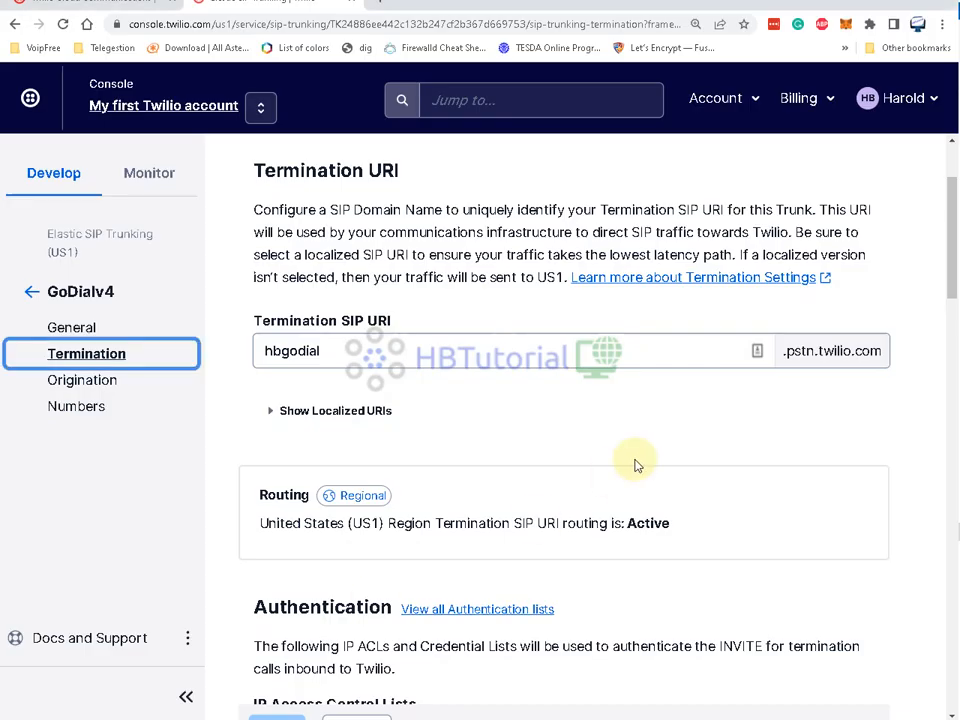
left_click(645, 446)
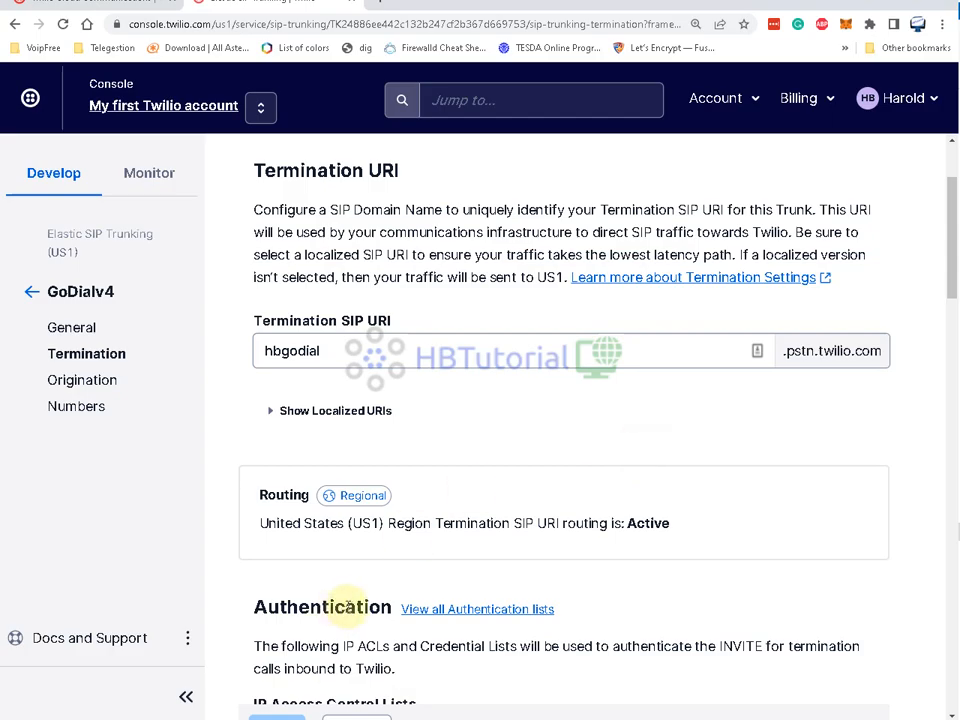
- Return to GOautodial's Carriers page, where twillio is listed as an Active SIP carrier
left_click(203, 719)
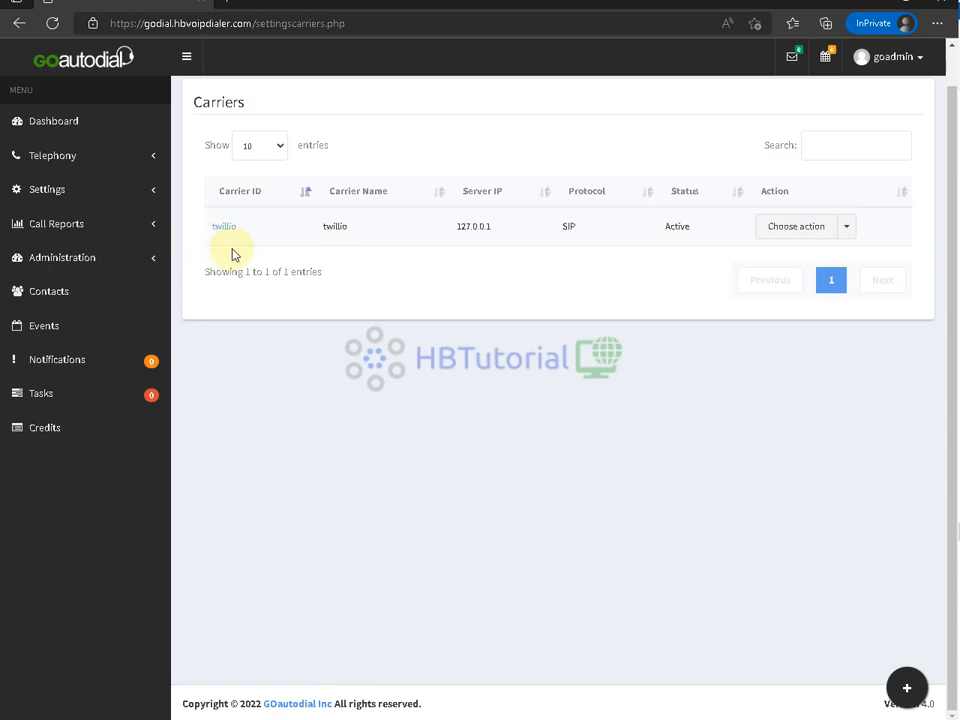
- Open campaign 12904133 for editing from the Telephony campaigns list
left_click(70, 157)
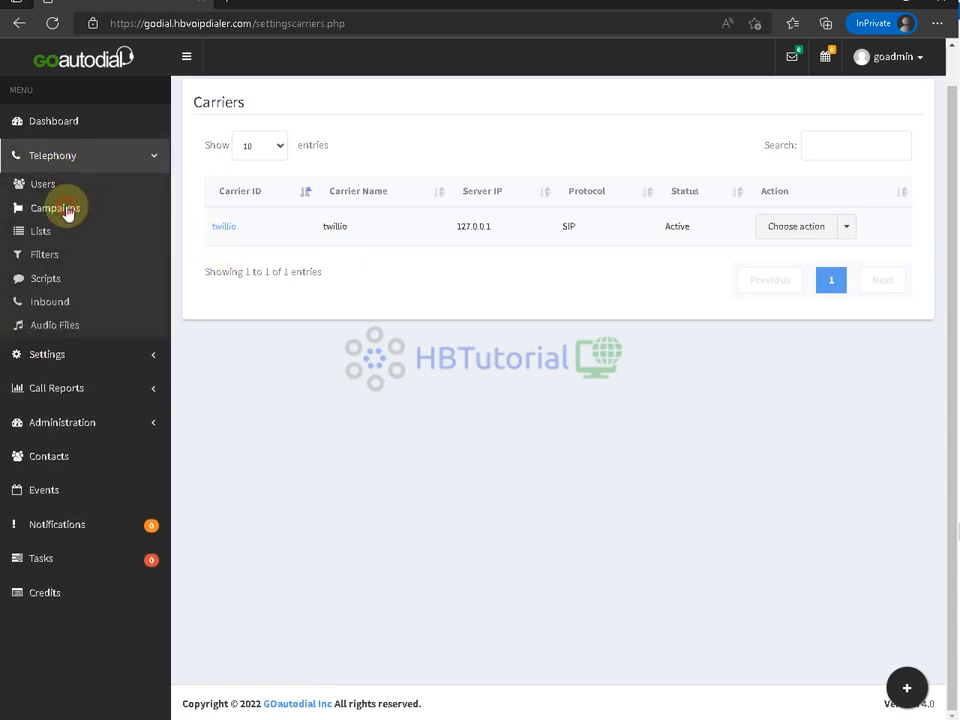
left_click(67, 211)
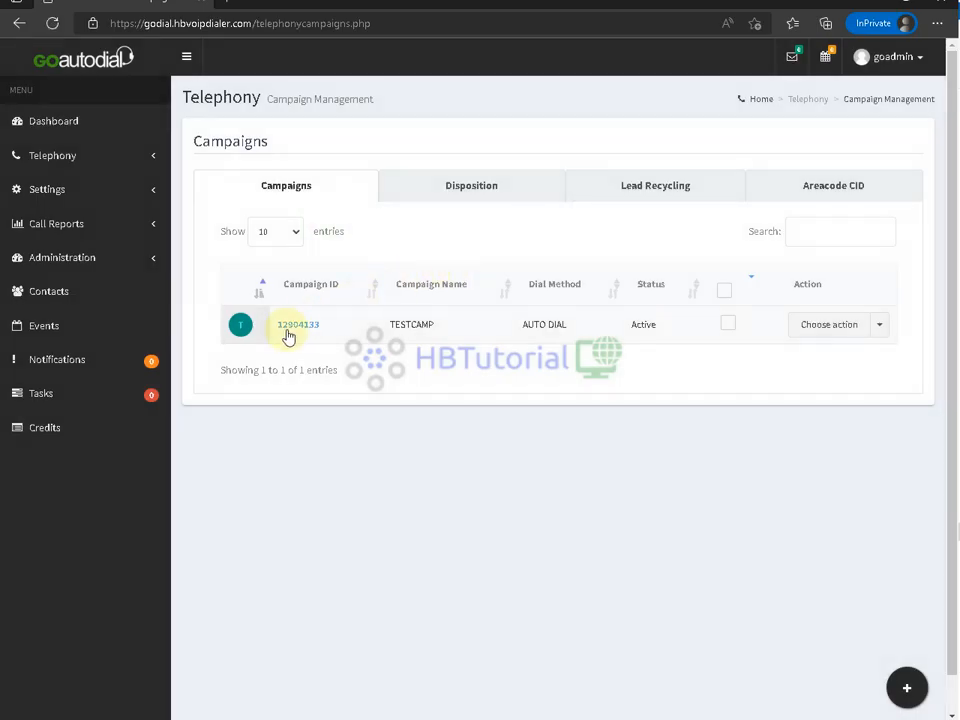
left_click(298, 326)
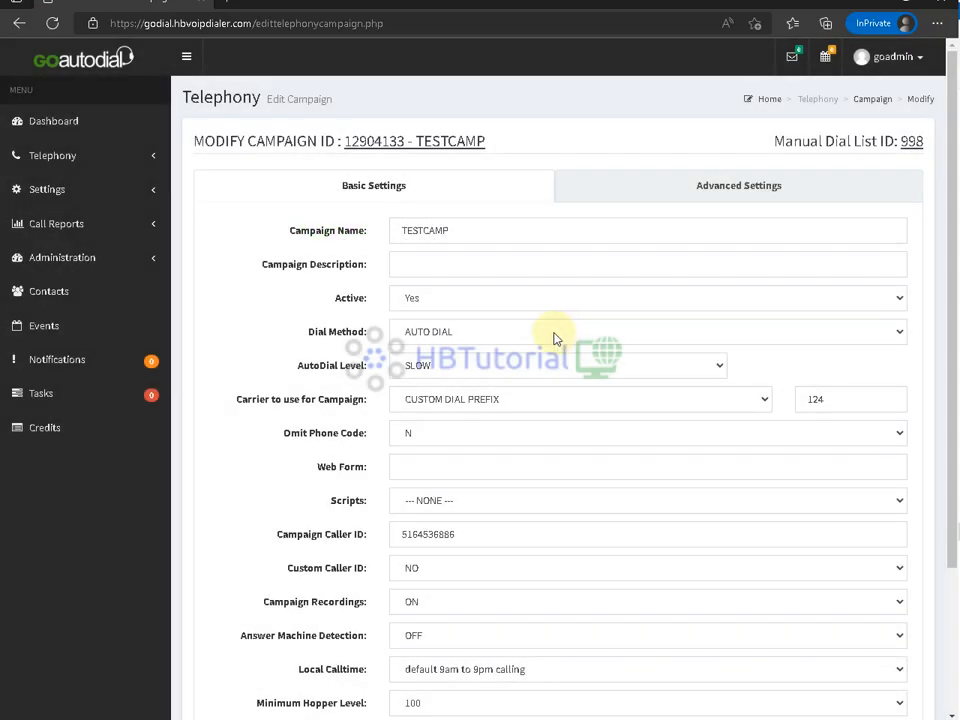
- Set the campaign carrier to twillio and select the existing Campaign Caller ID value
left_click(495, 403)
left_click(460, 439)
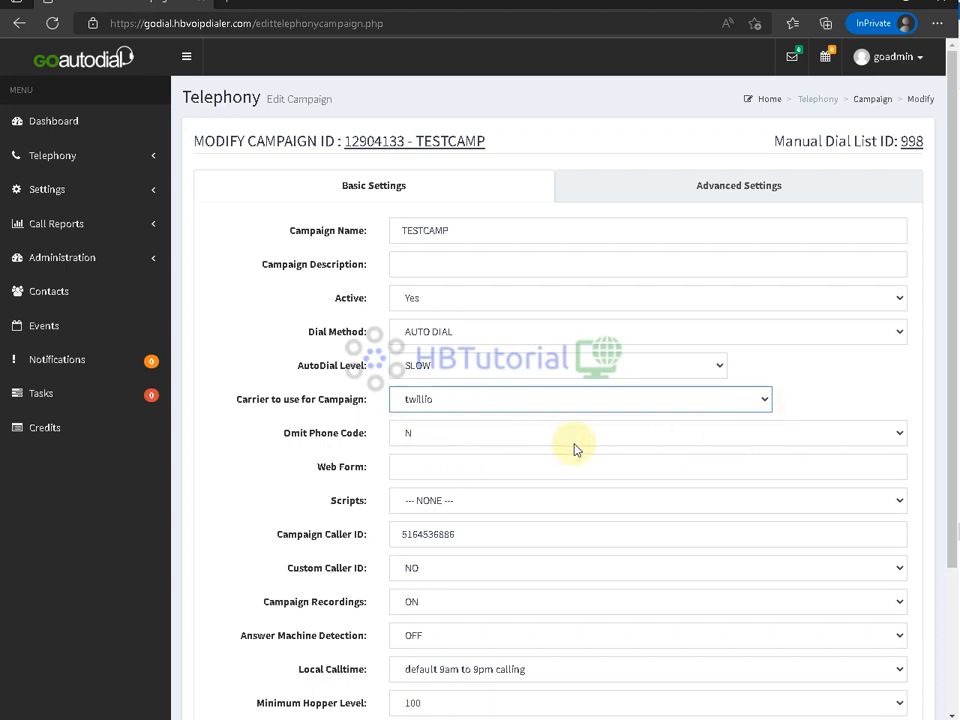
scroll(578, 449, "down", 3)
left_click_drag(496, 345, 274, 349)
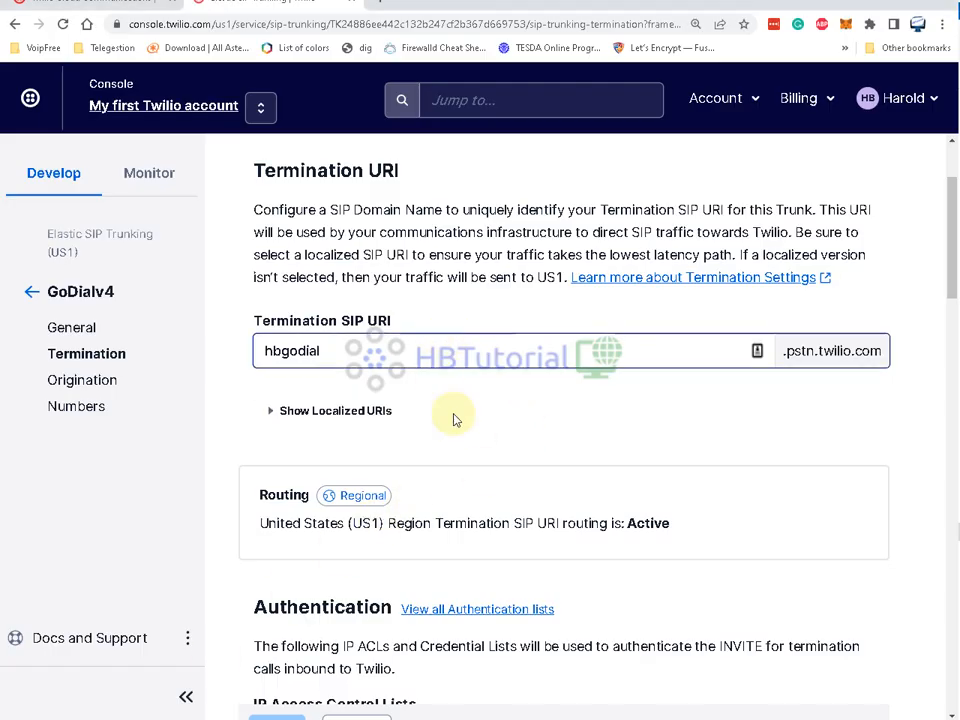
- Copy the GoDialv4 trunk's US number without the plus and paste it as Campaign Caller ID
scroll(493, 456, "down", 10)
left_click(80, 411)
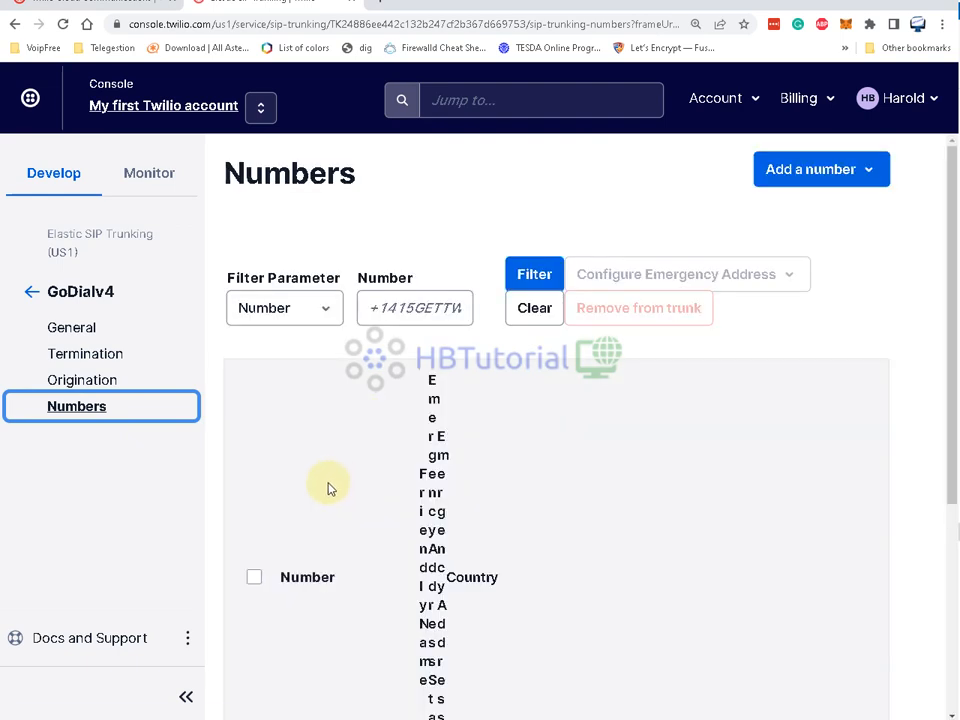
scroll(330, 487, "down", 4)
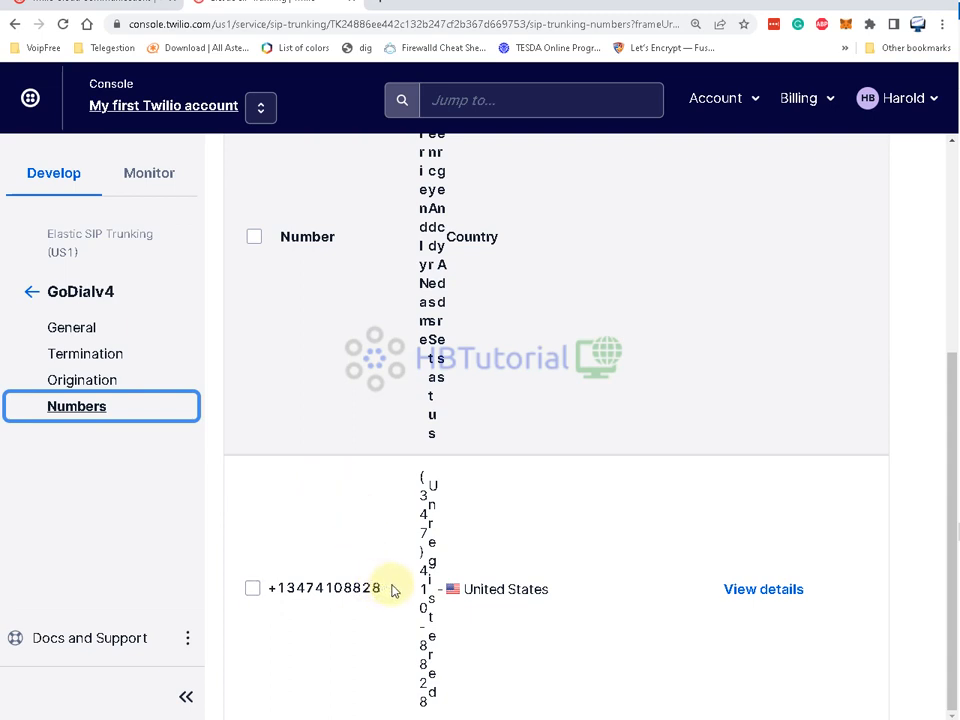
left_click_drag(390, 589, 283, 595)
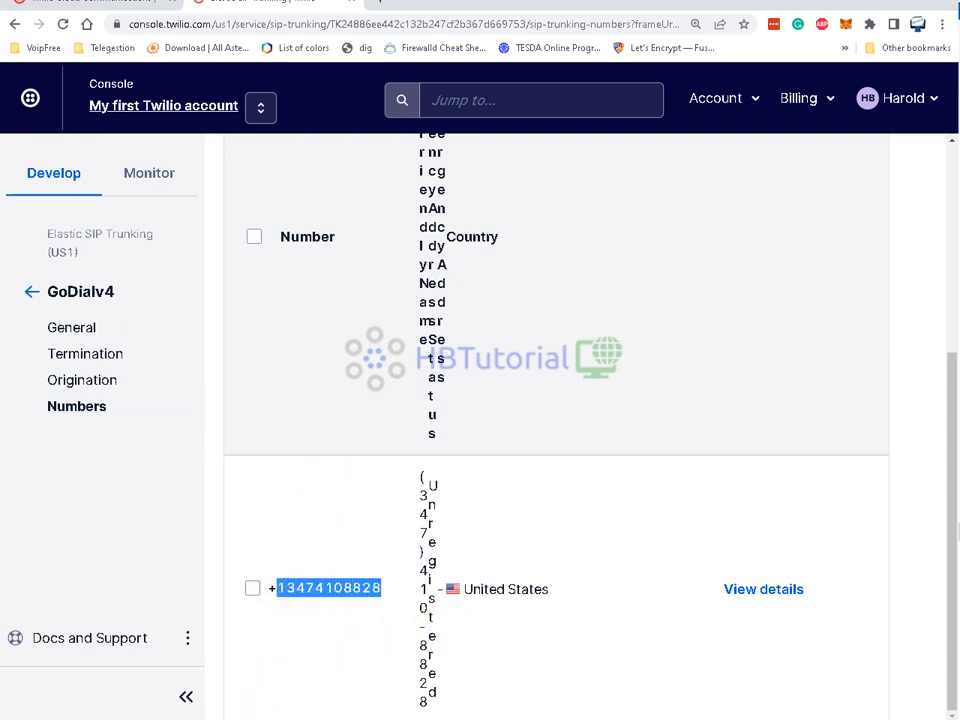
mouse_move(205, 718)
left_click(241, 701)
key("ctrl+v")
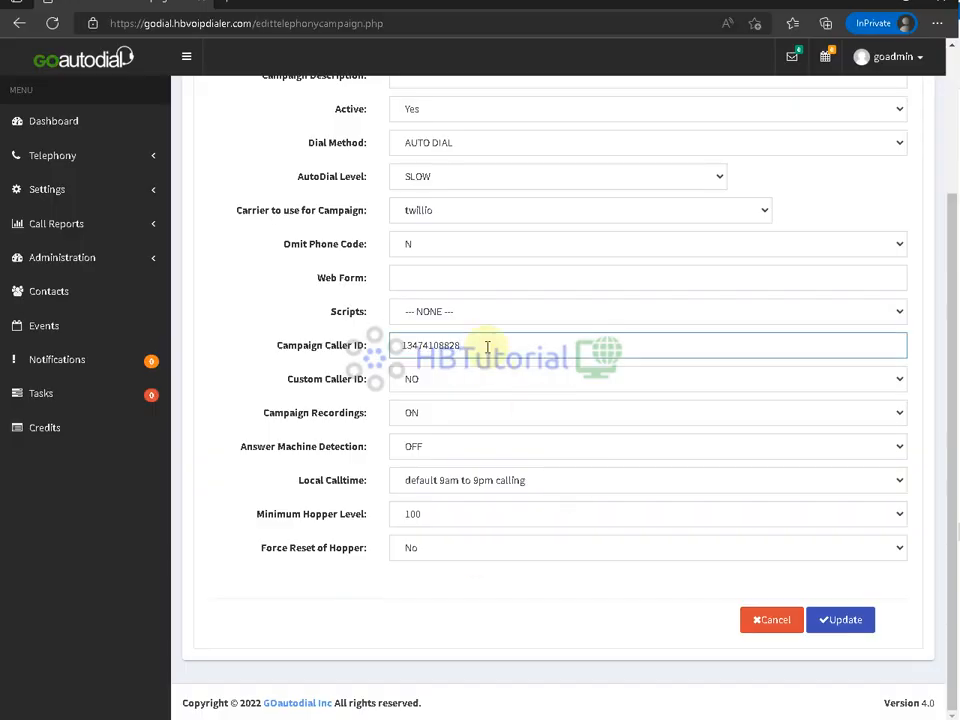
- Set Local Calltime to 'default 24 hours calling' and keep the autodial level at SLOW
left_click(493, 480)
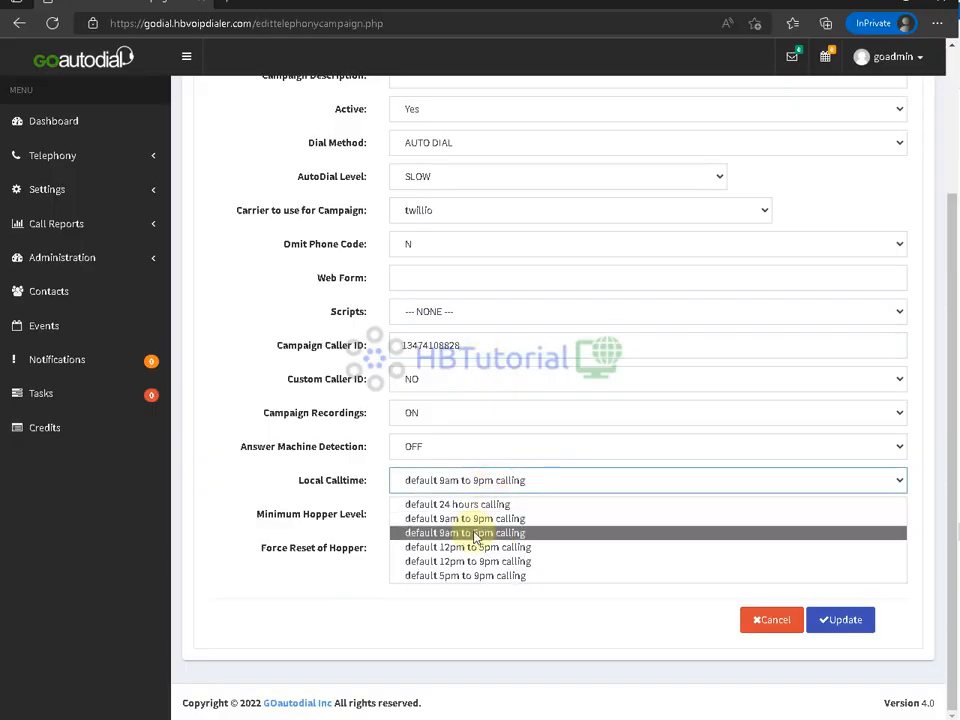
left_click(488, 504)
scroll(495, 588, "up", 2)
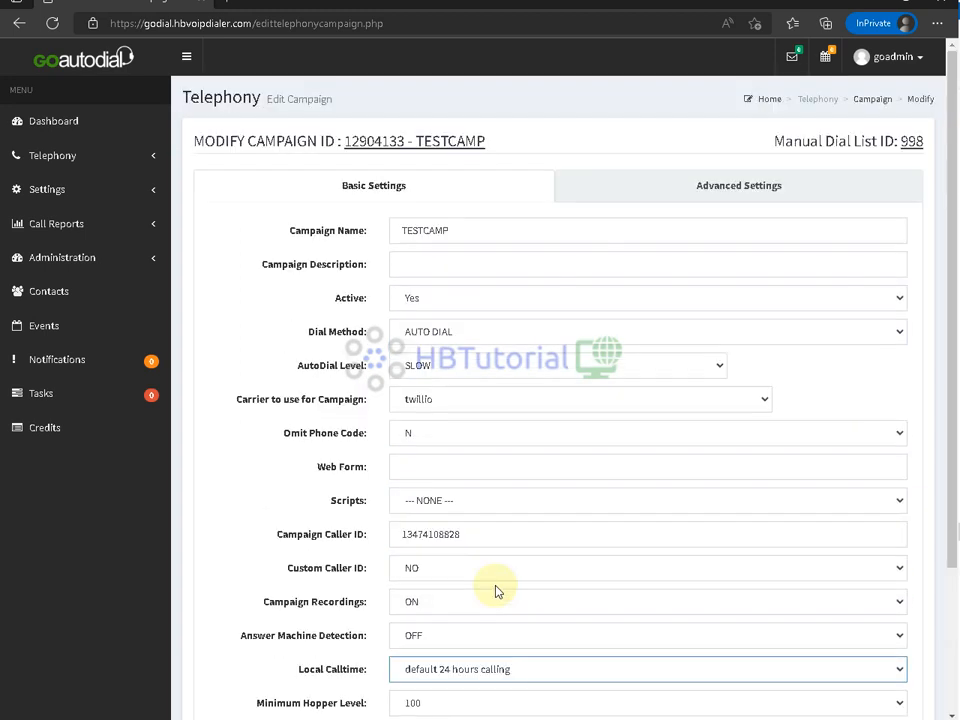
left_click(465, 365)
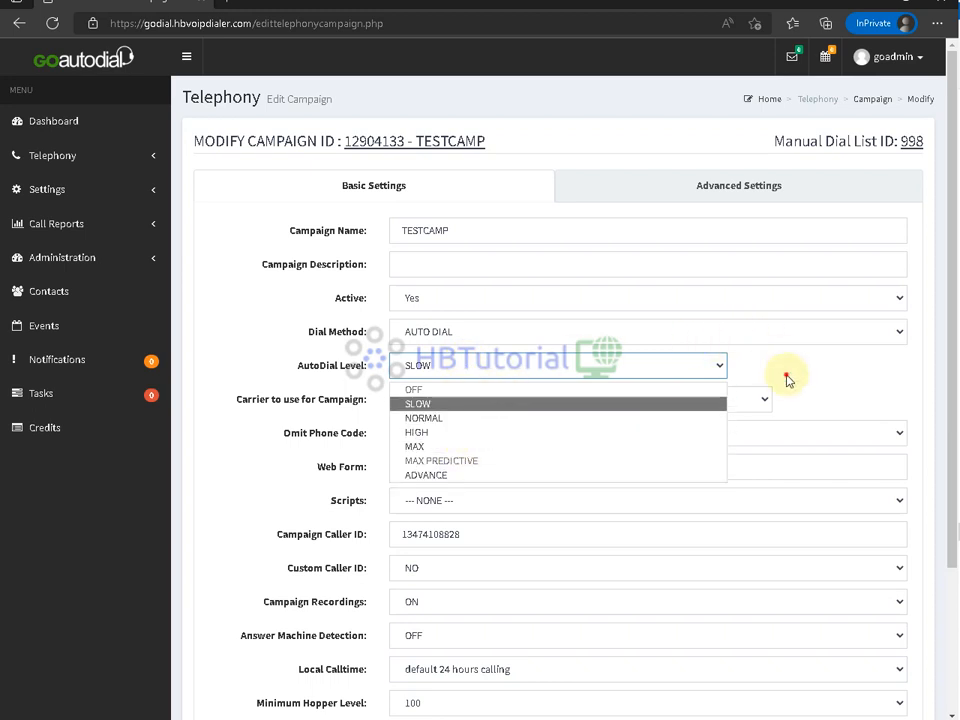
left_click(446, 322)
- Leave Dial Method on AUTO DIAL after trying other methods, and save the campaign
left_click(446, 331)
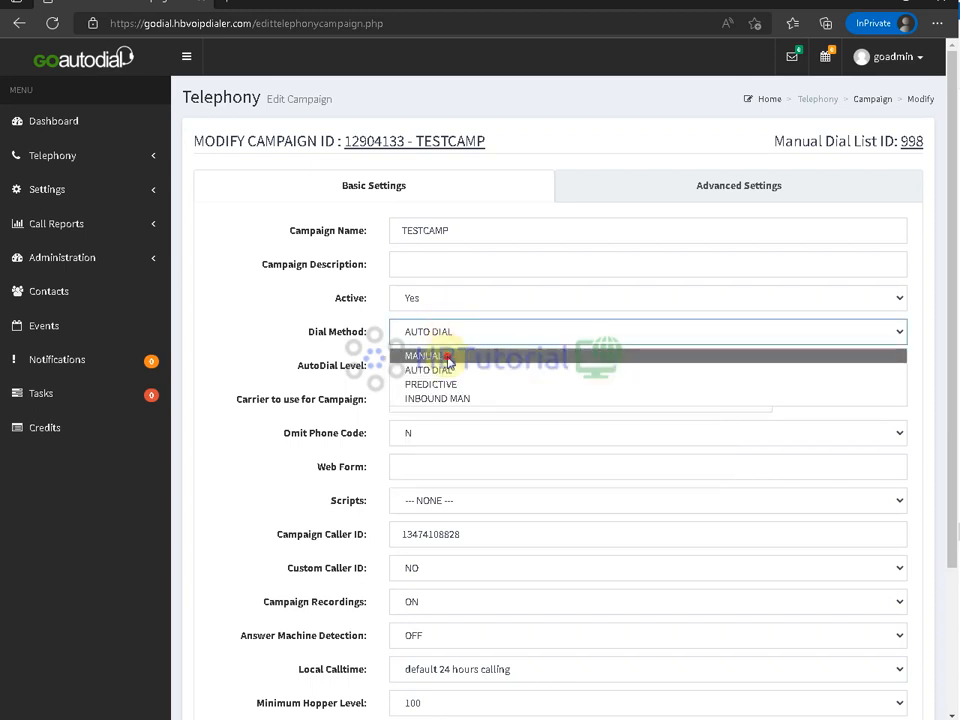
left_click(447, 357)
left_click(448, 332)
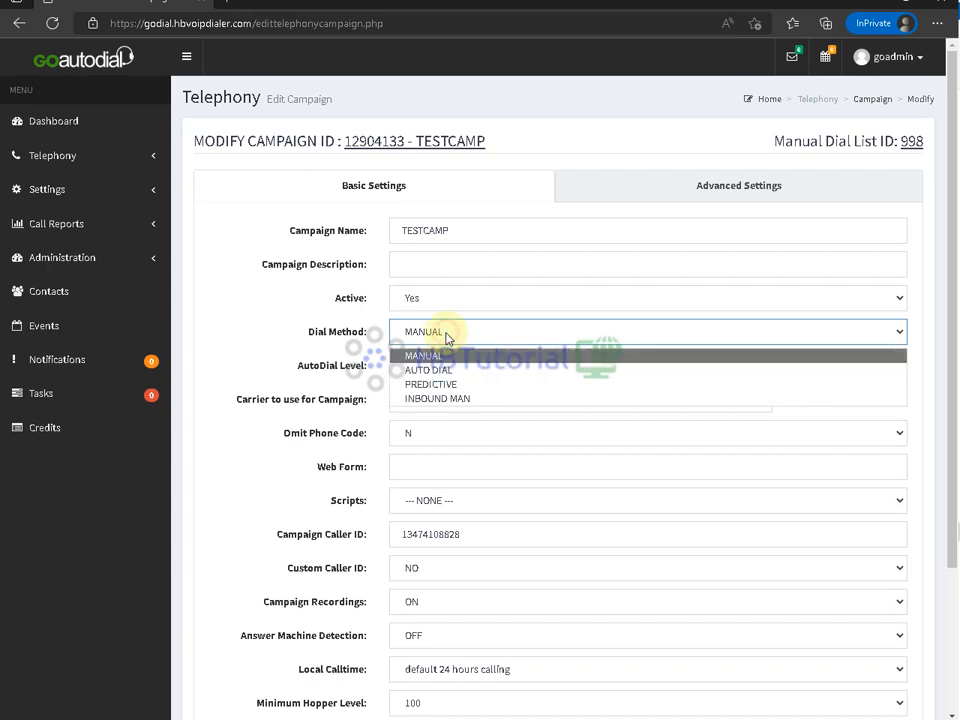
left_click(453, 399)
left_click(489, 332)
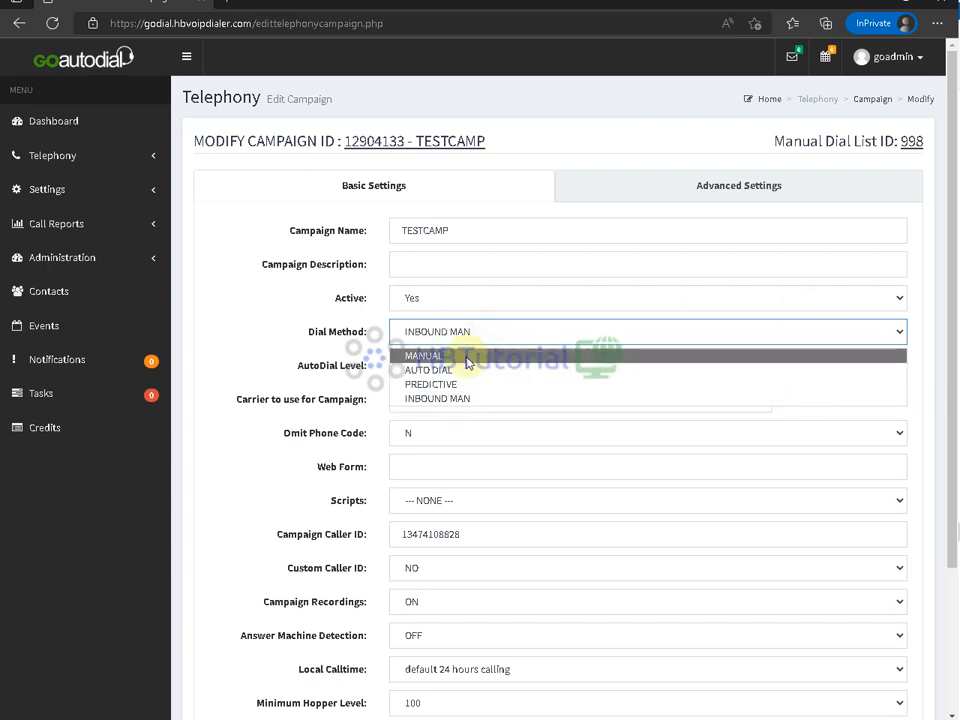
left_click(467, 357)
left_click(467, 332)
left_click(450, 369)
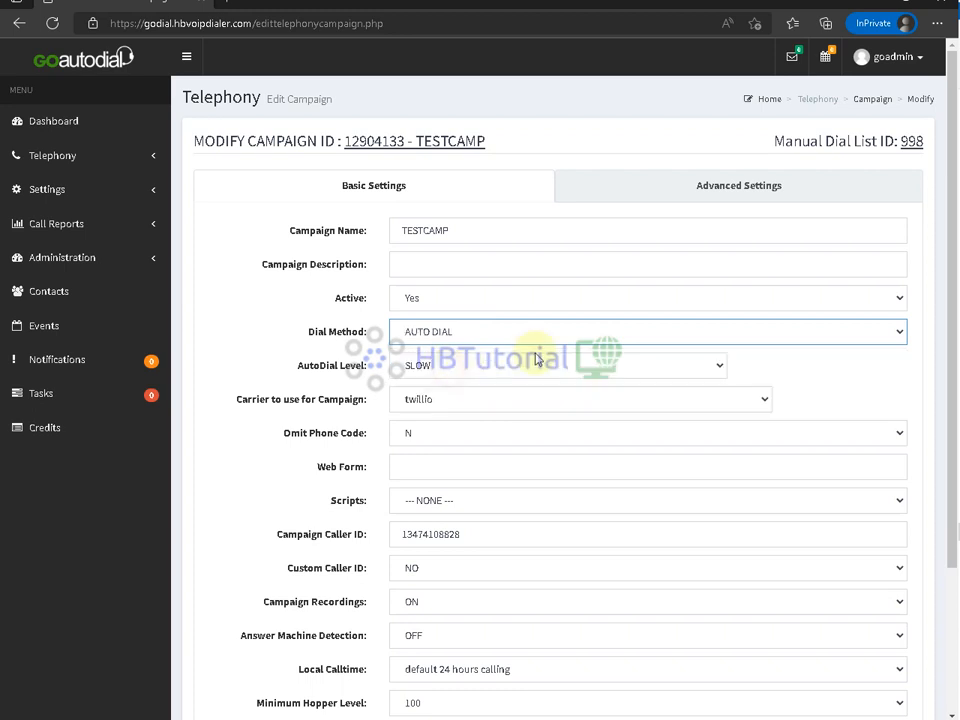
scroll(620, 450, "down", 2)
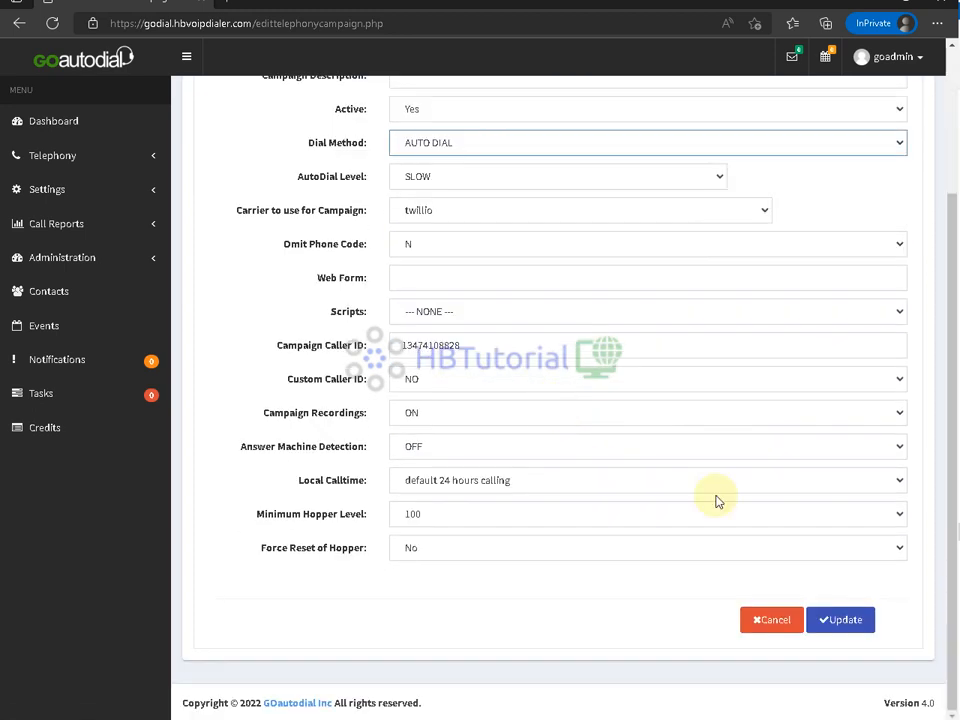
left_click(842, 619)
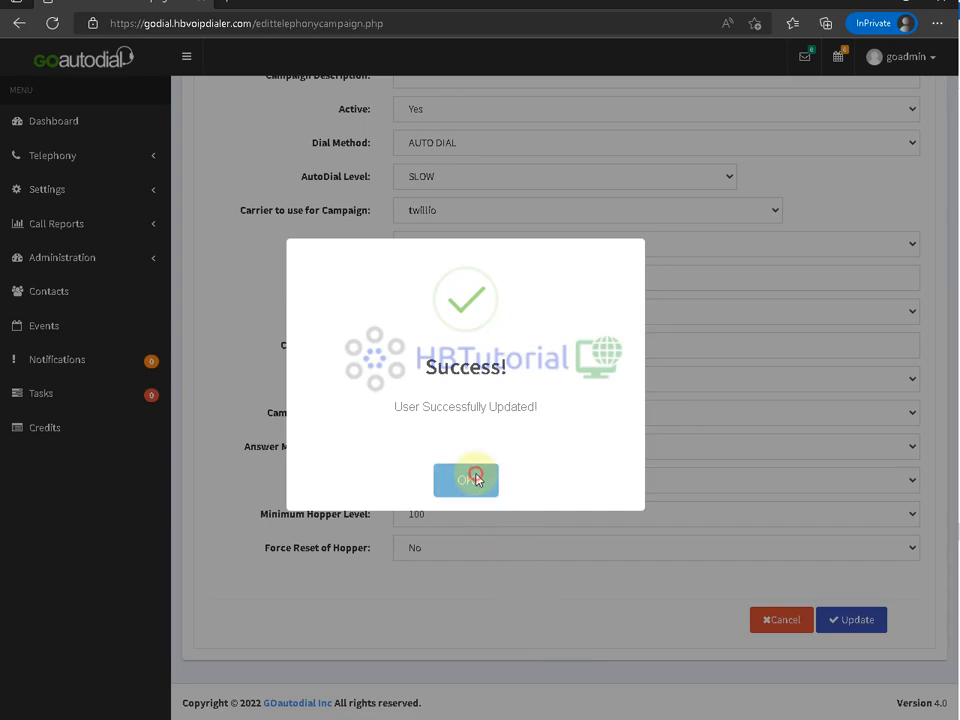
- Acknowledge the campaign update confirmation to return to the Campaigns list
left_click(476, 479)
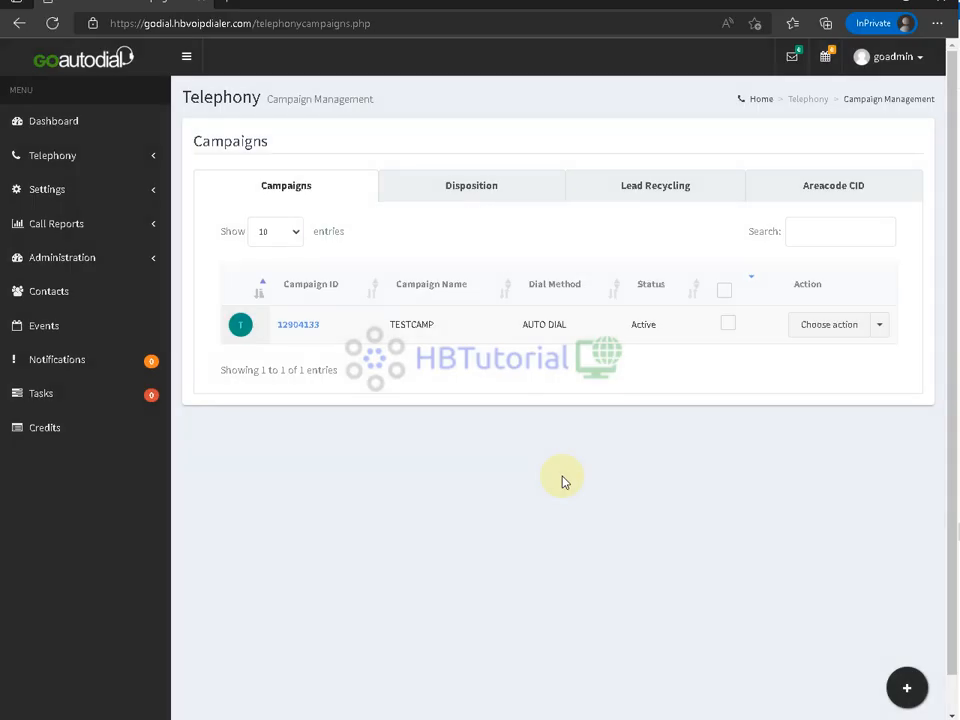
- Open the twillio carrier for modification from Settings > Carriers
left_click(58, 191)
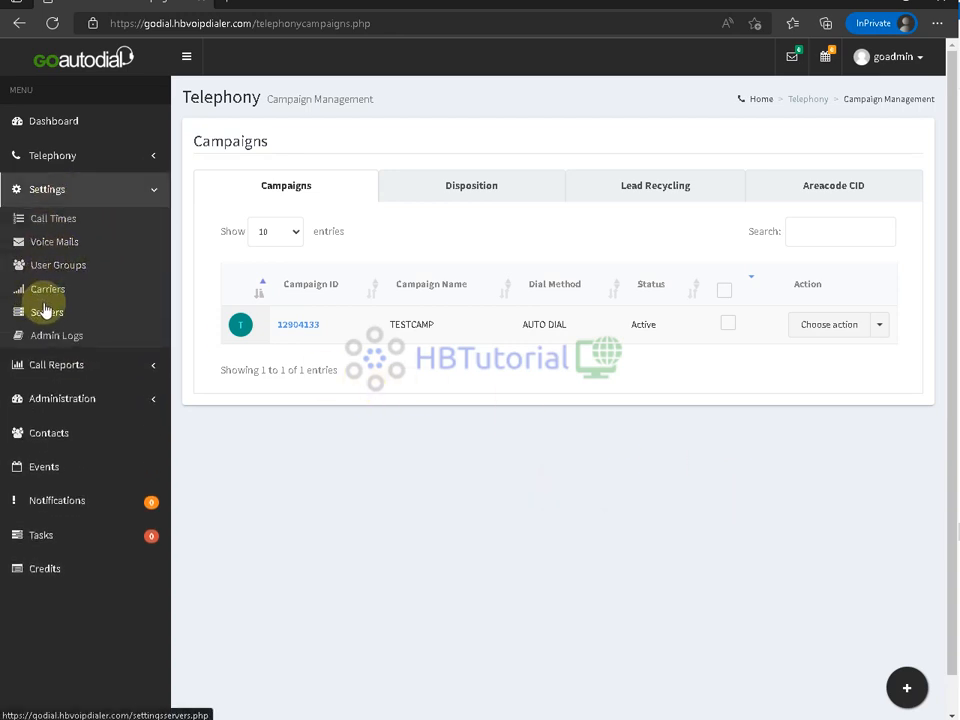
left_click(47, 288)
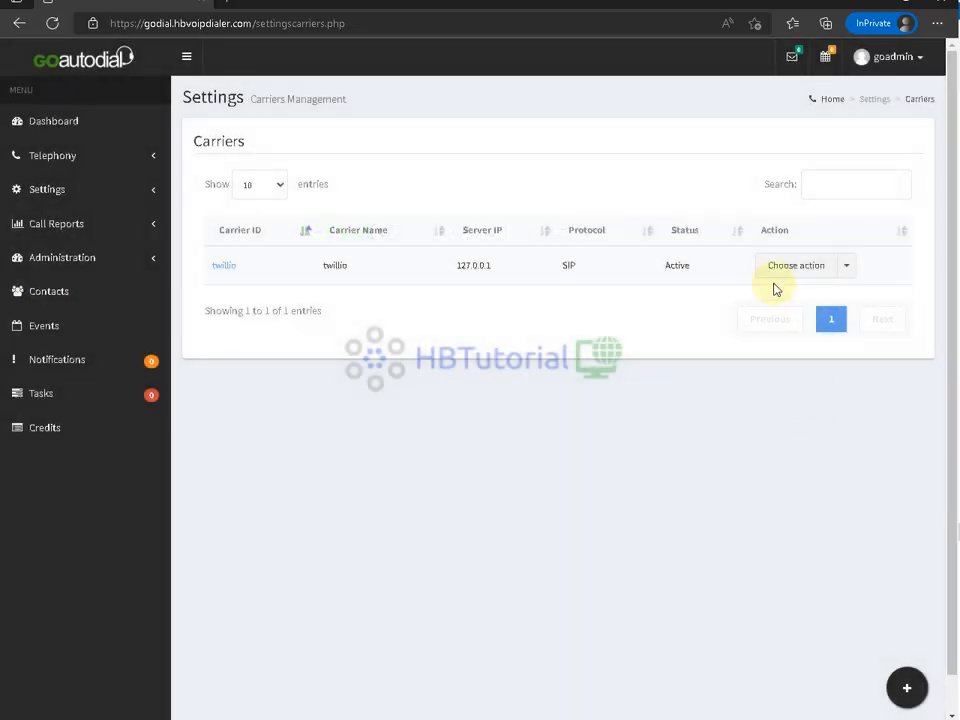
left_click(786, 266)
left_click(786, 295)
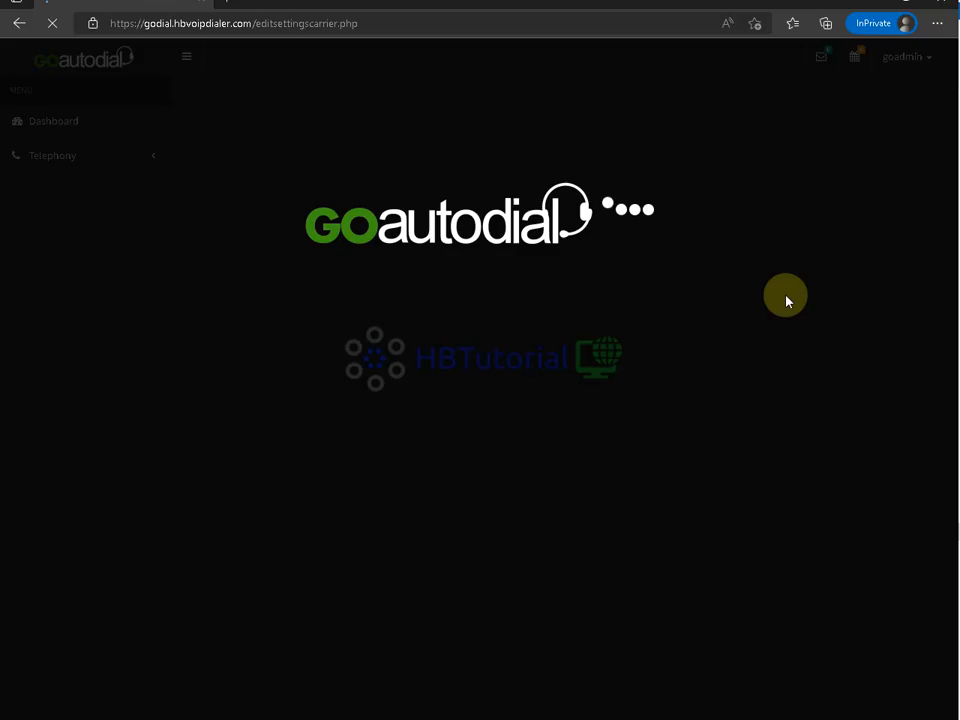
scroll(500, 520, "down", 2)
scroll(520, 540, "down", 2)
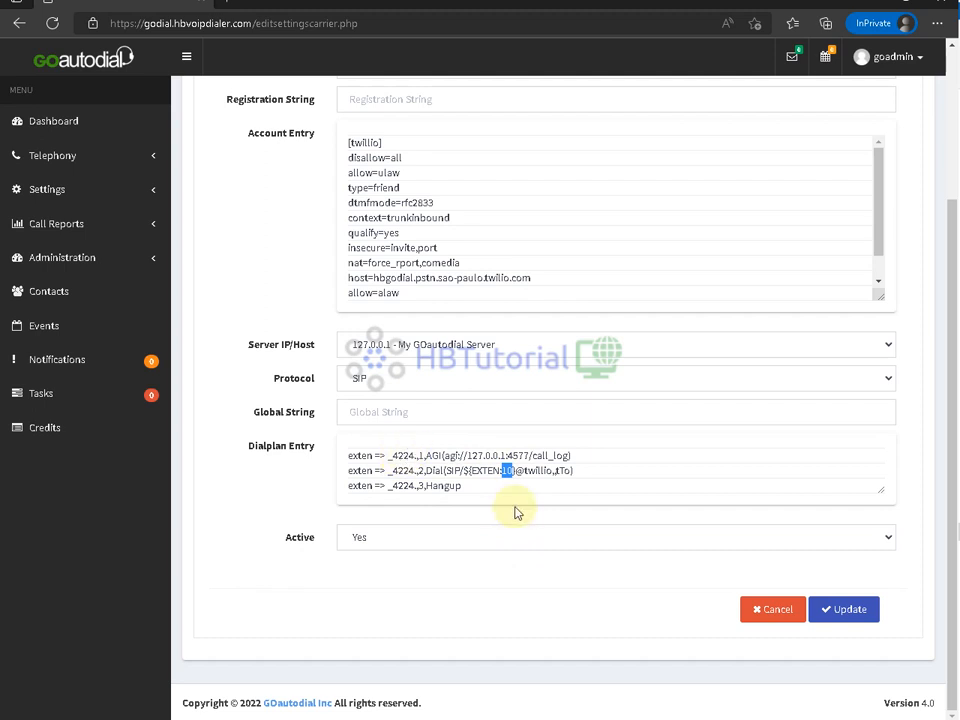
type("4")
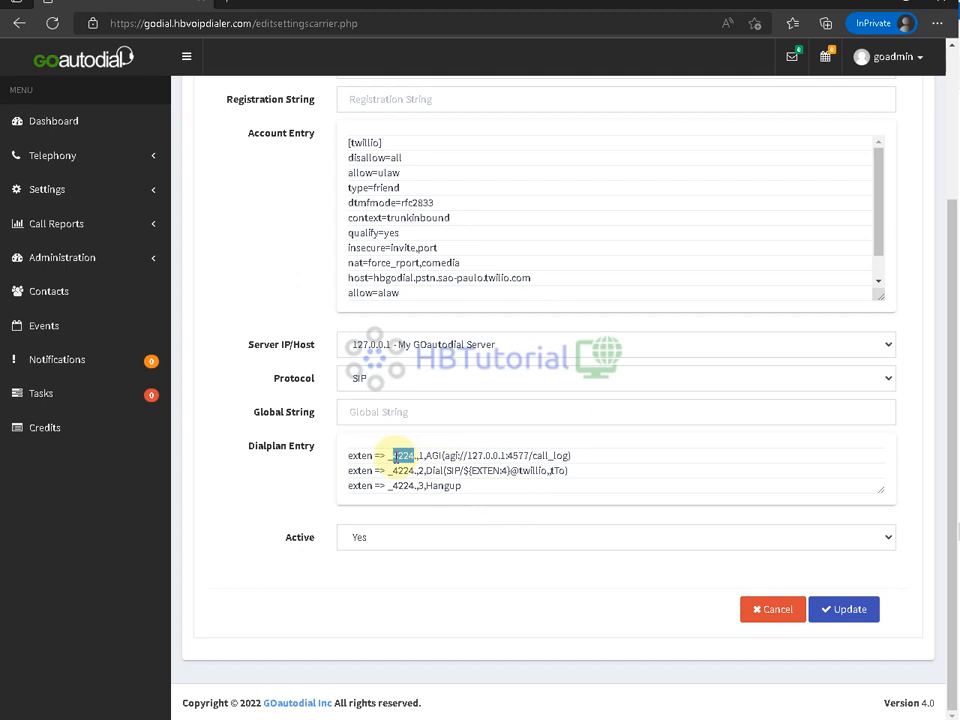
left_click(466, 477)
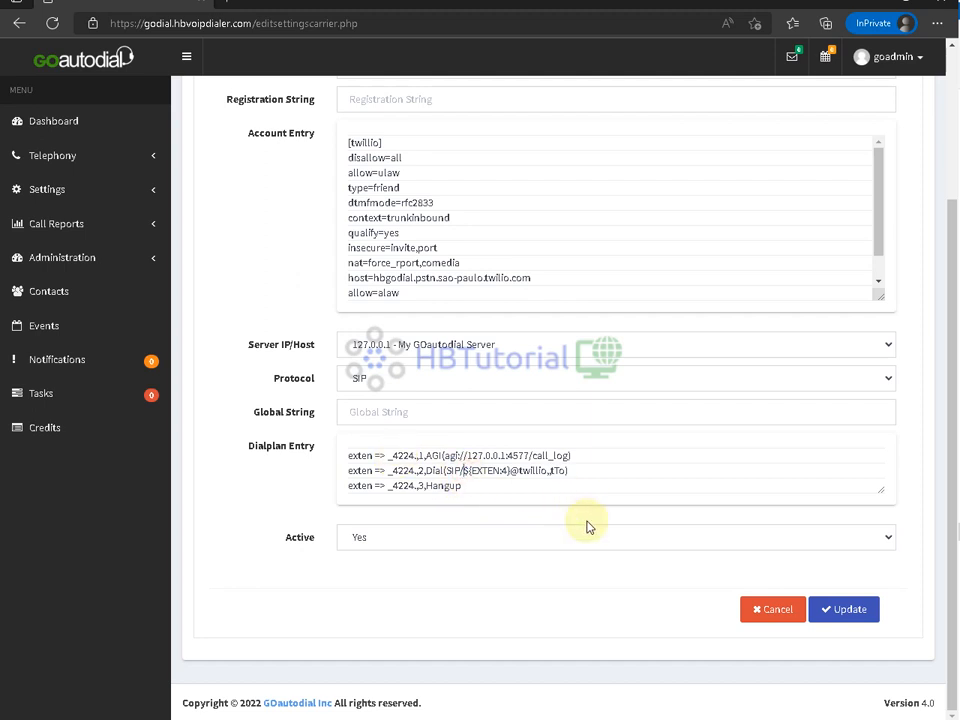
type("+")
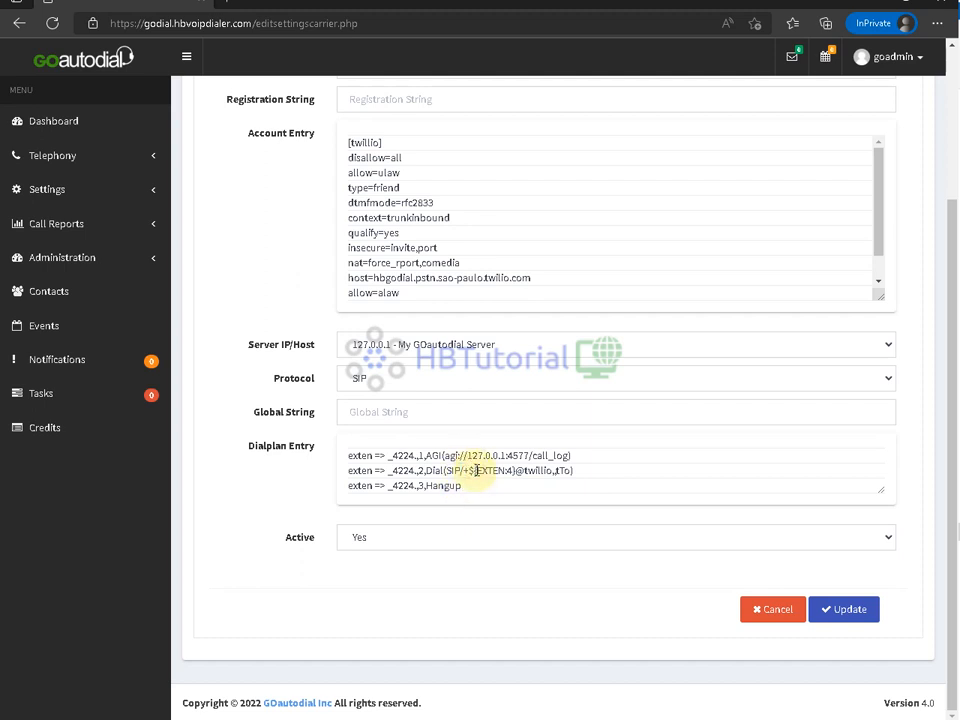
left_click(857, 614)
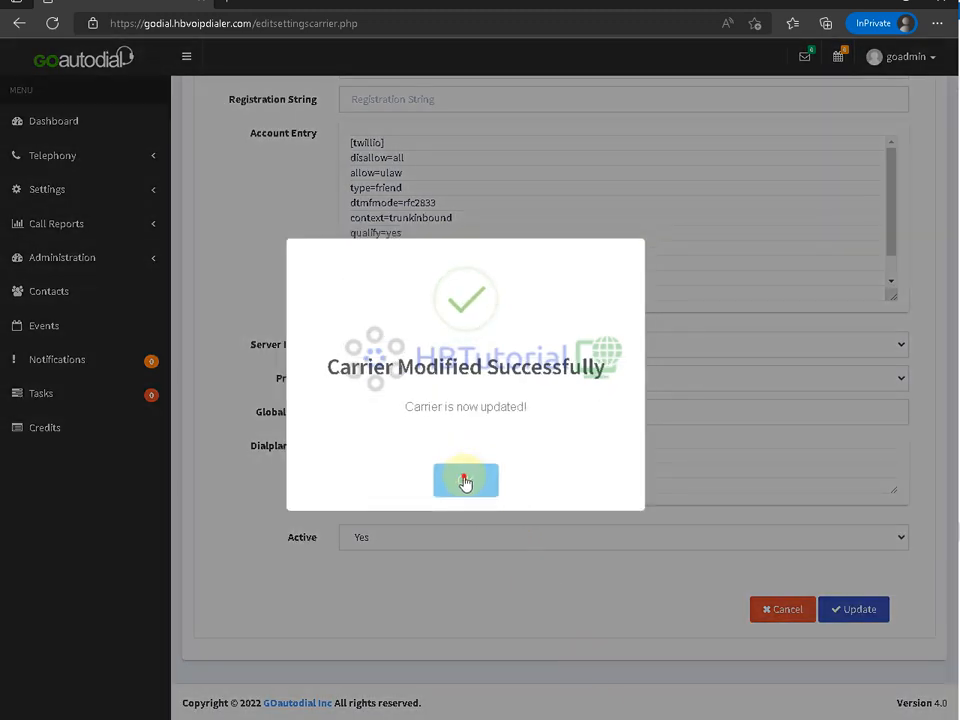
left_click(465, 480)
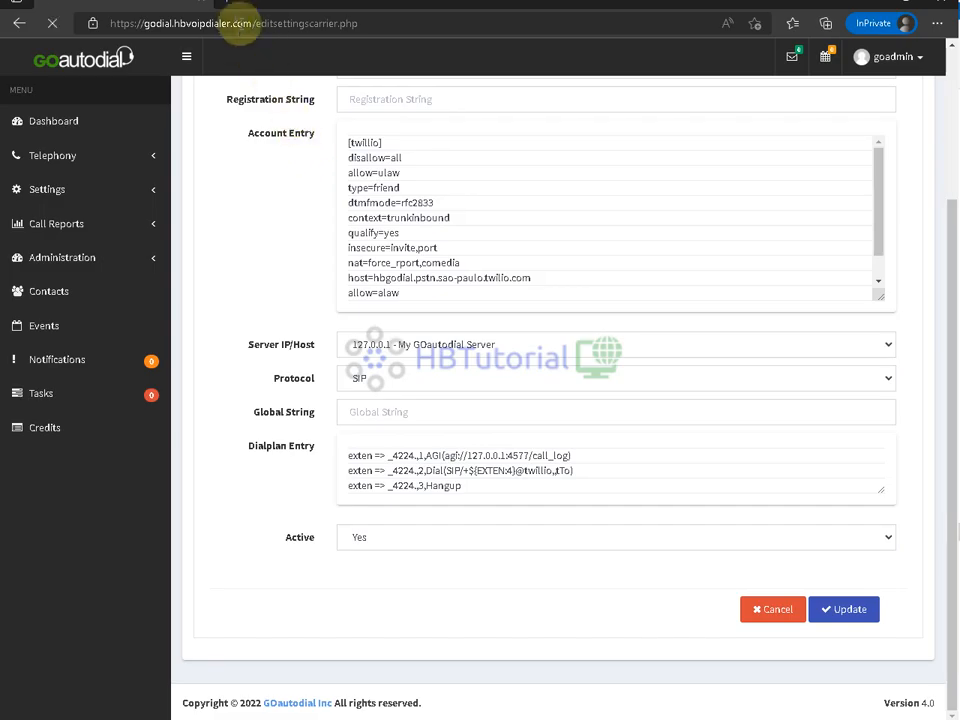
left_click(230, 8)
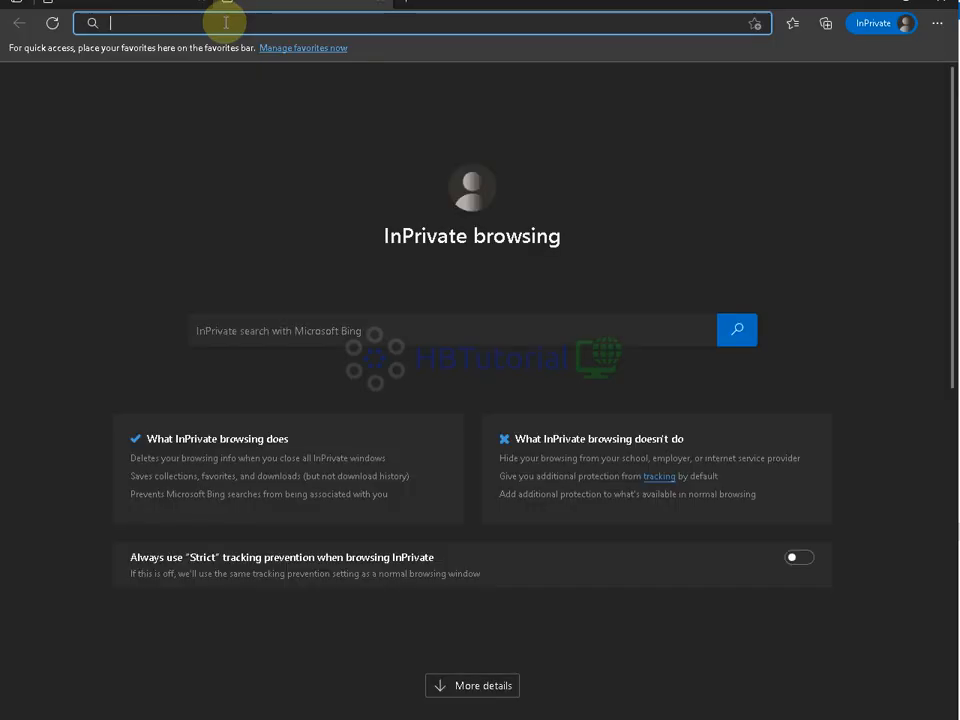
- Load godial.hbvoipdialer.com in the new tab, then return to the carrier edit page
type("godial")
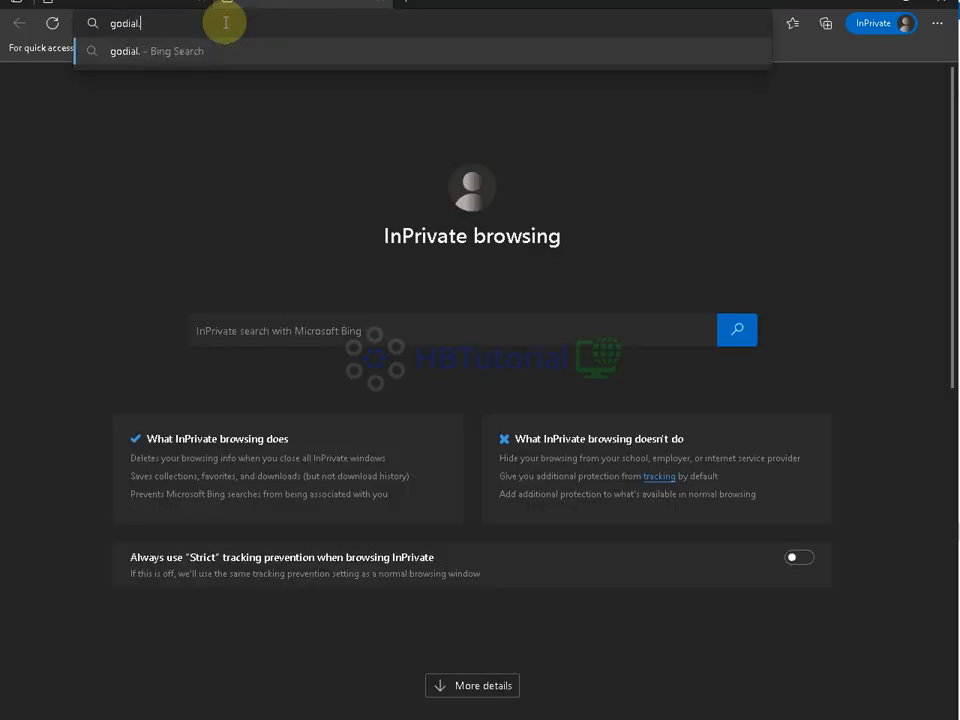
type(".hbvoipdialer.co")
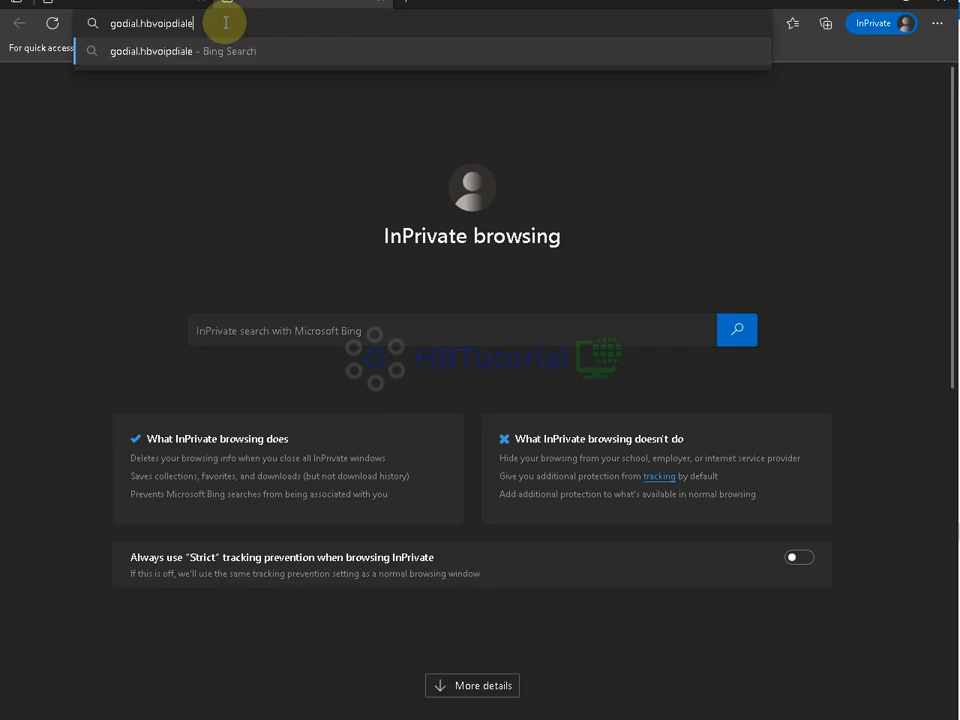
type("m")
key("Return")
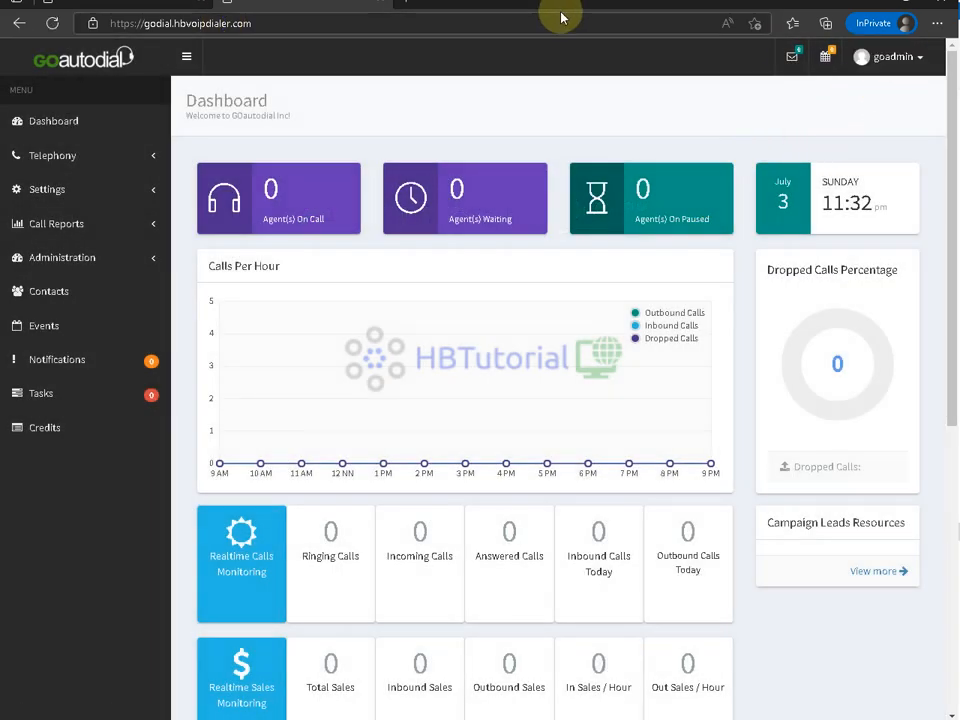
left_click(382, 8)
- Open godial.hbvoipdialer.com in an InPrivate window and sign the admin out via Exit
left_click(937, 22)
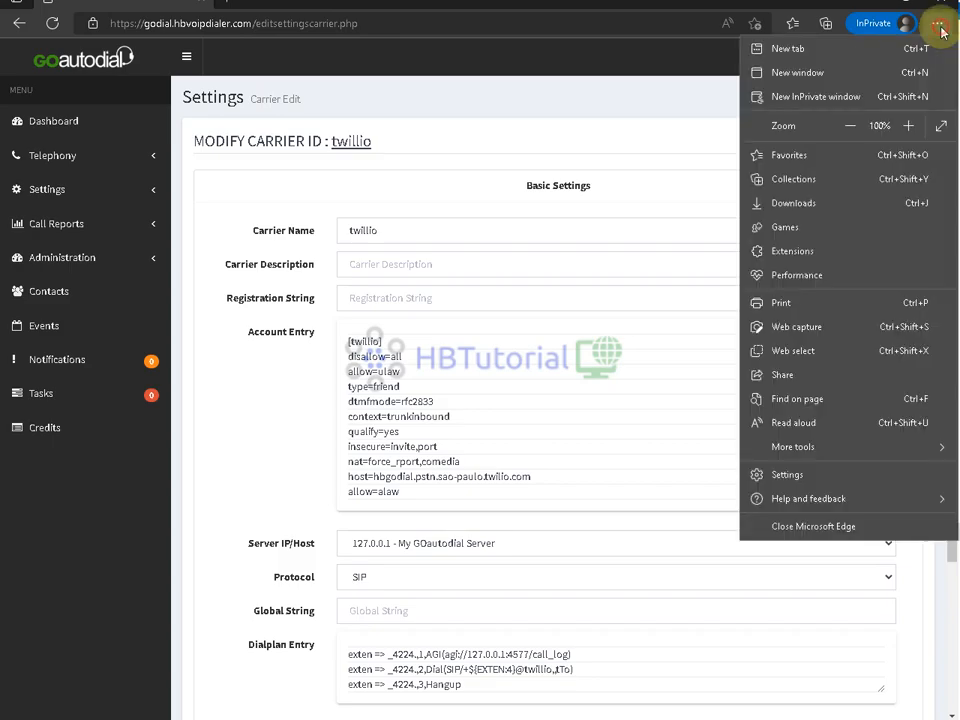
left_click(828, 99)
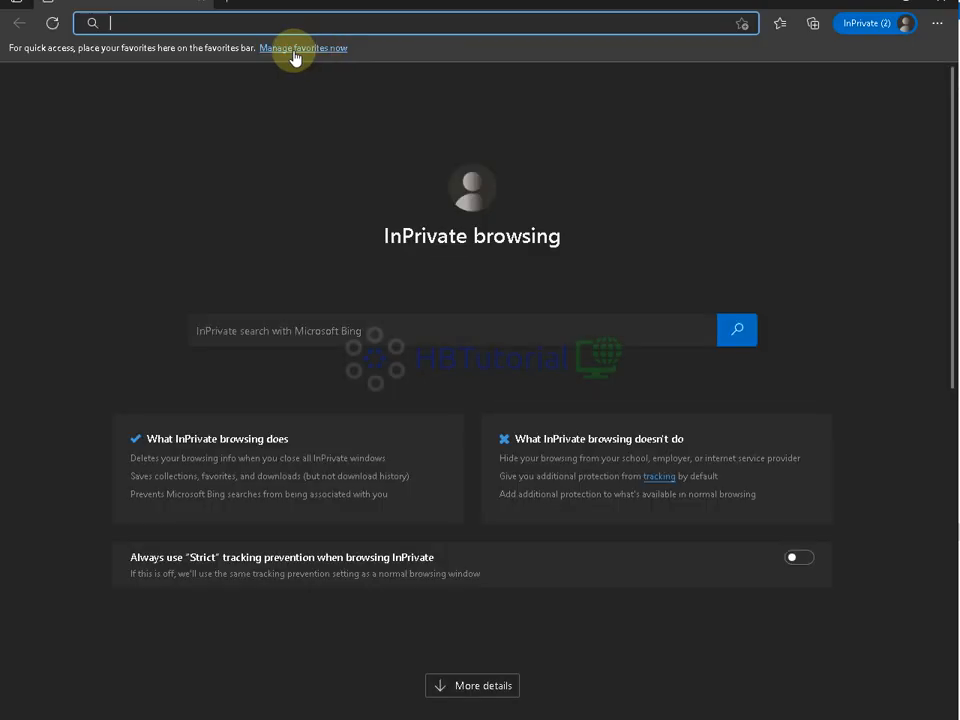
type("godia")
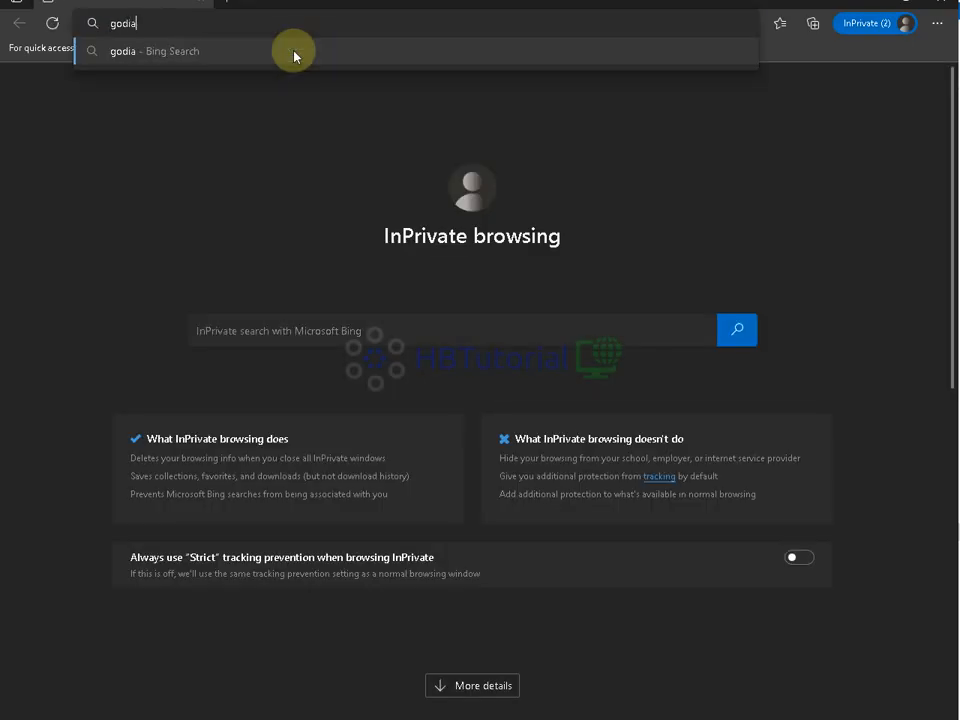
type("l.hbvoipdialer.")
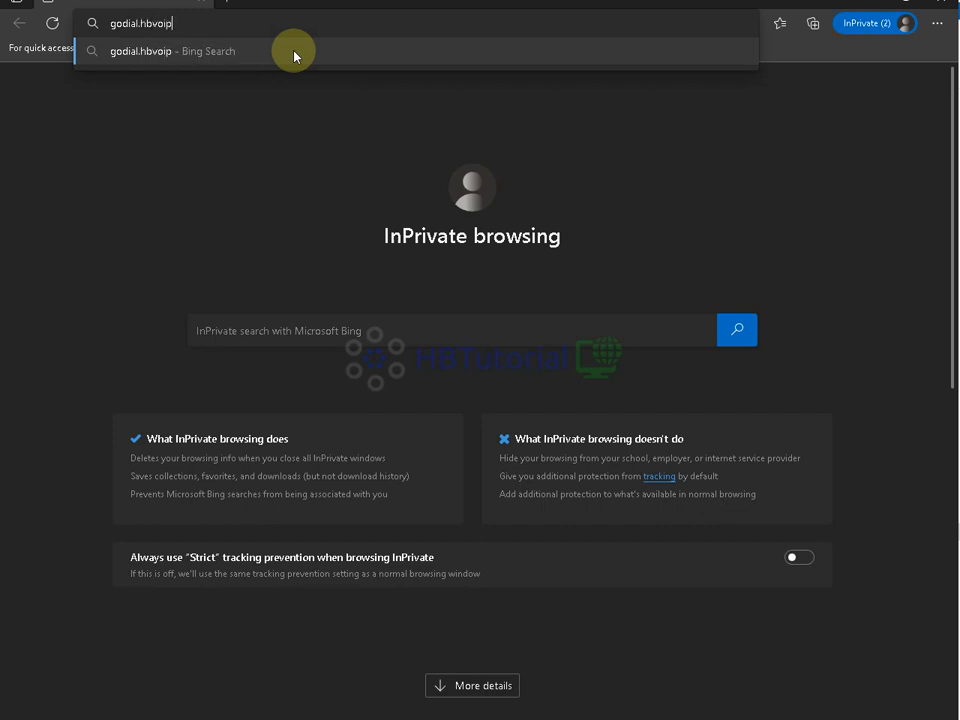
type("com")
key("Return")
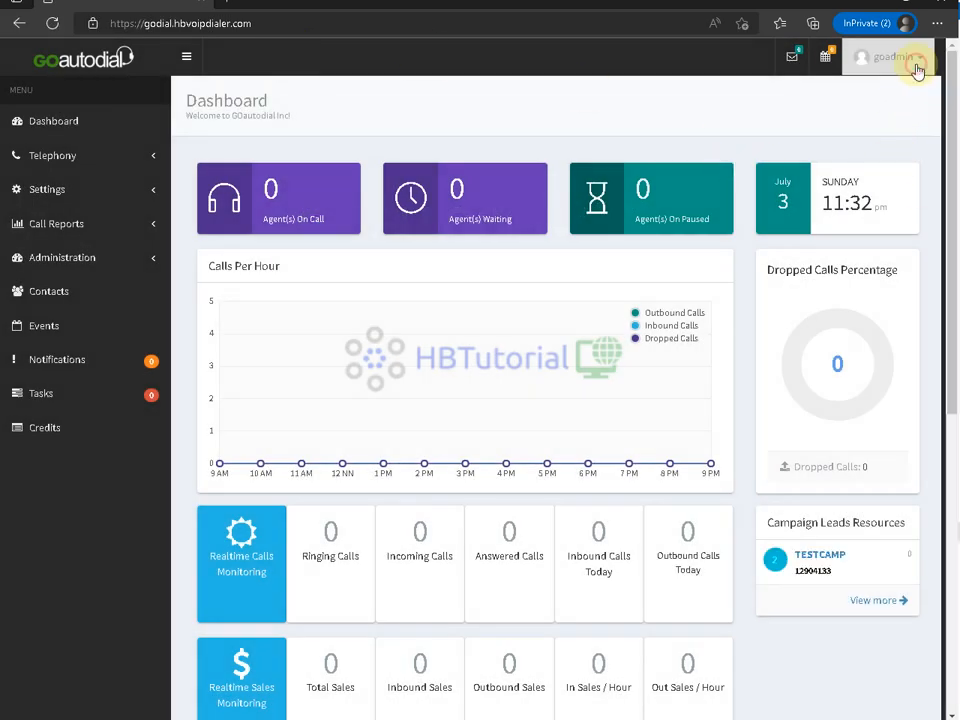
left_click(910, 58)
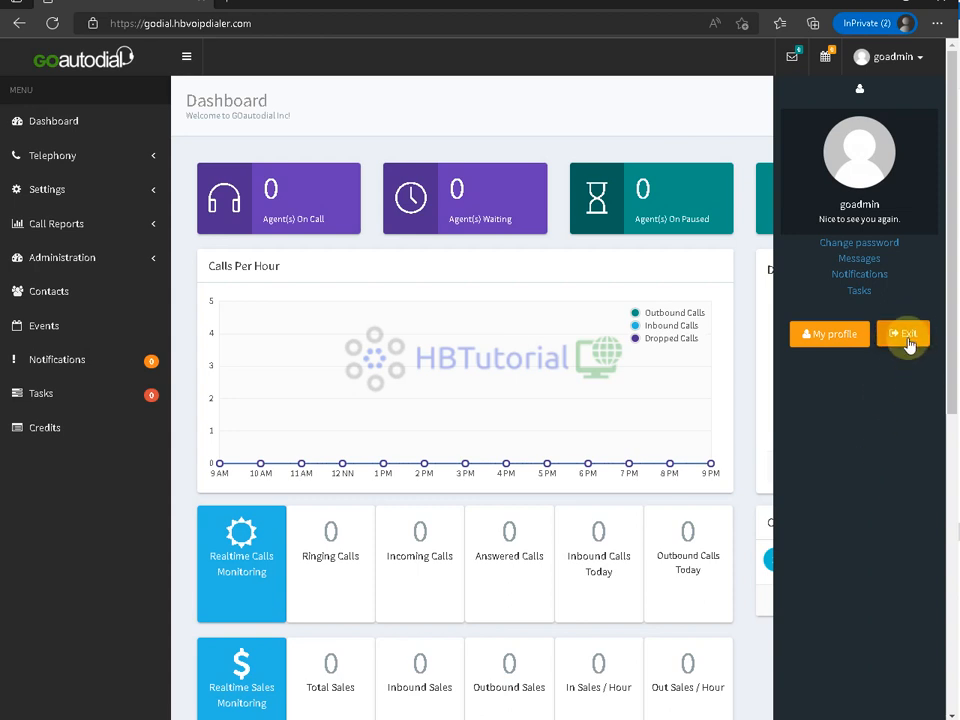
left_click(910, 343)
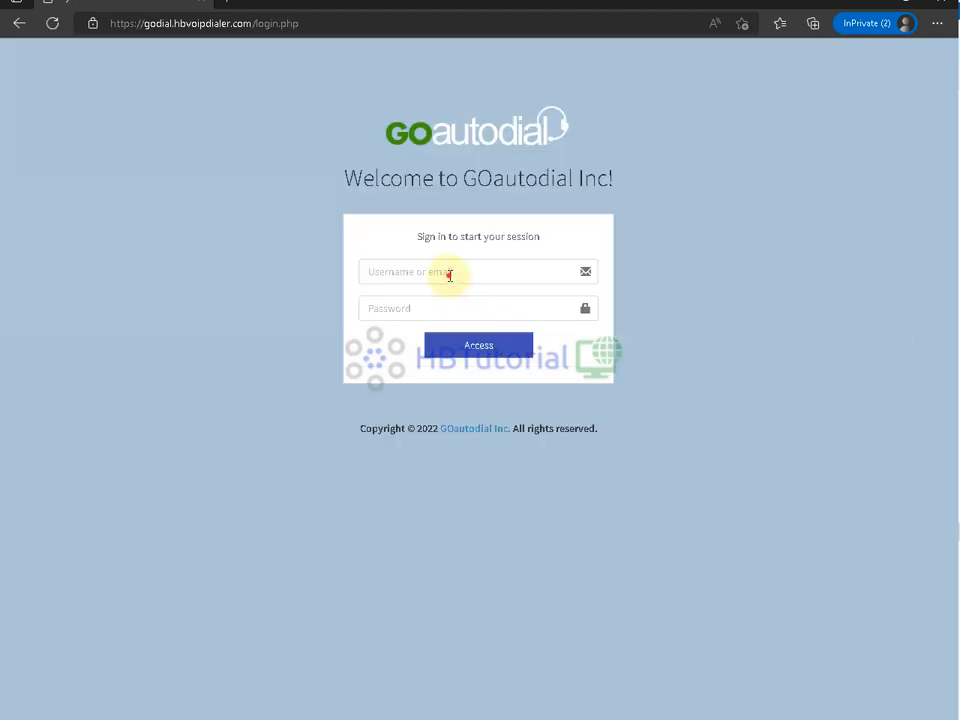
- Enter the agent username and password in the login form and submit with Access
left_click(450, 273)
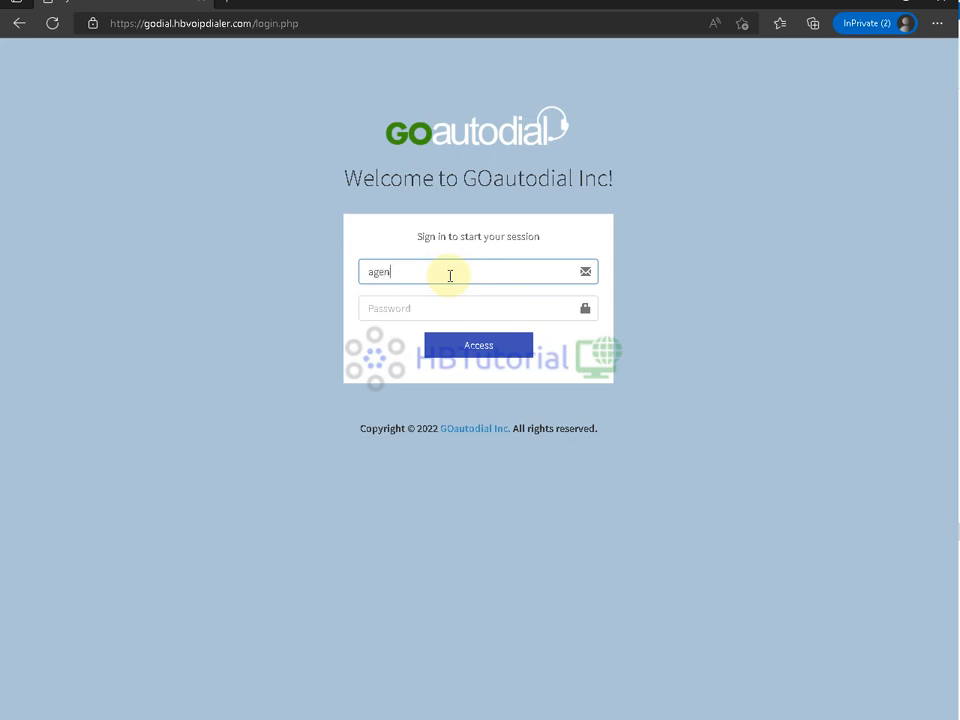
left_click_drag(449, 275, 330, 284)
key("ctrl+c")
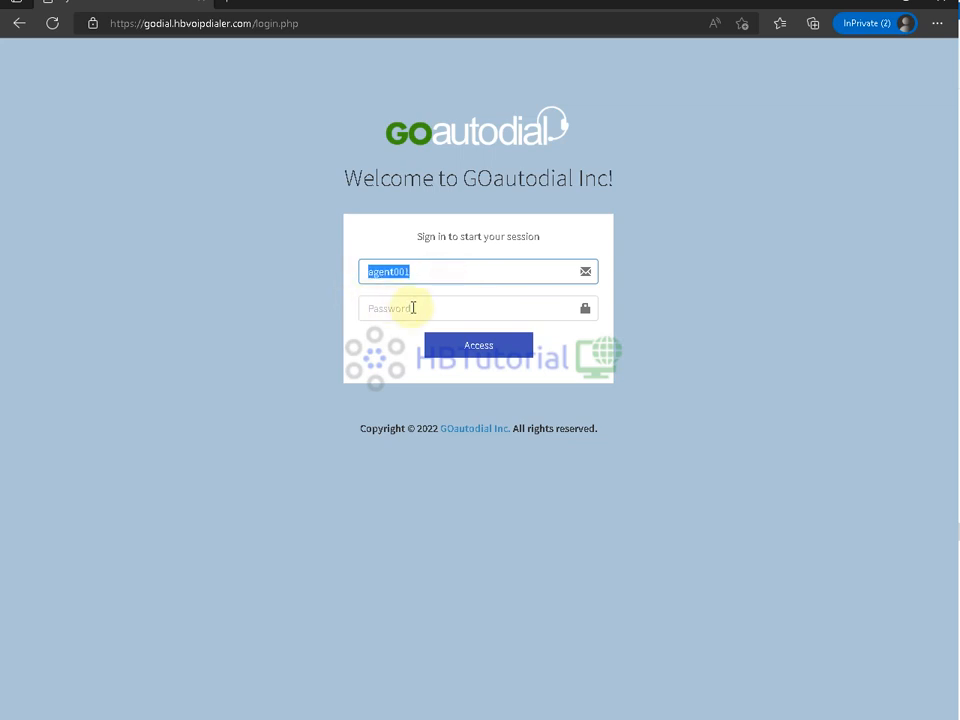
left_click(428, 304)
key("ctrl+v")
left_click(455, 350)
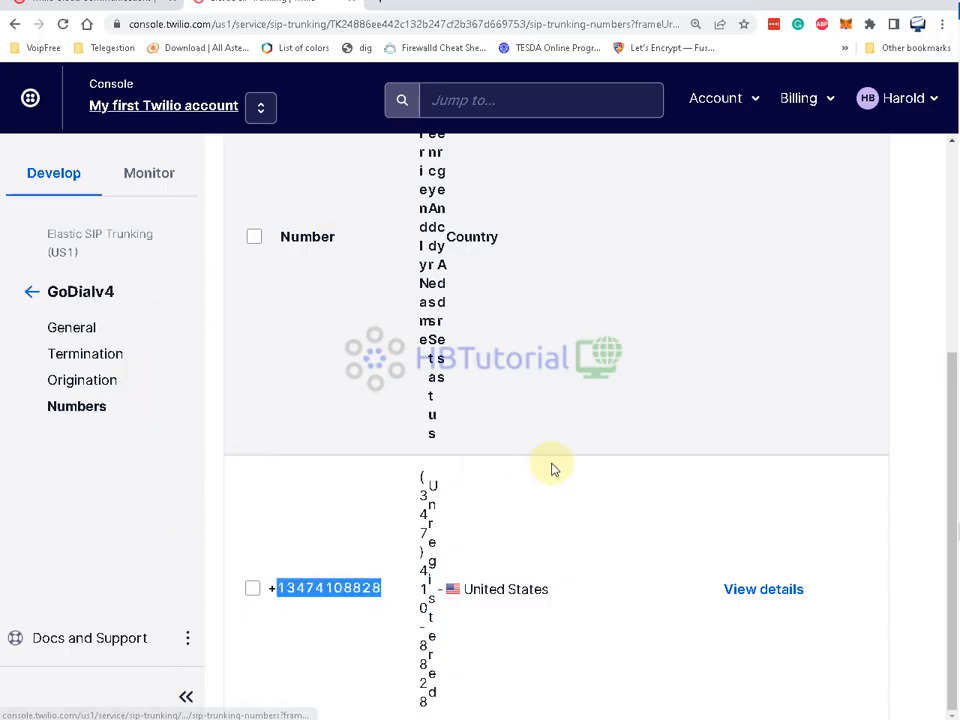
- Open the GoDialv4 trunk's Termination settings and scroll to the Make a Test Call section
left_click(87, 356)
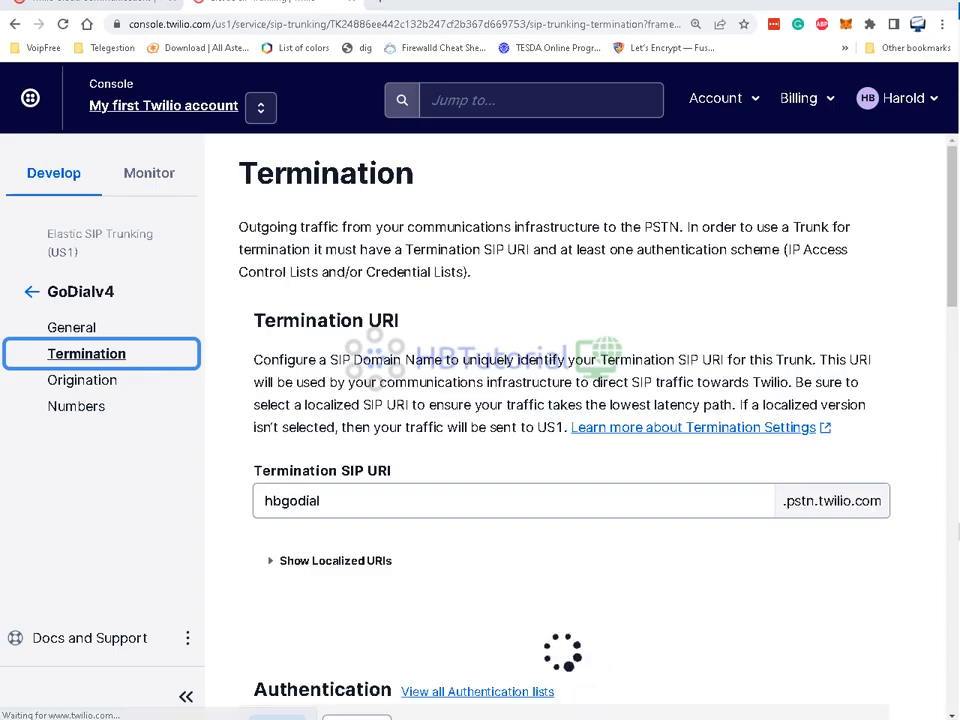
left_click(596, 719)
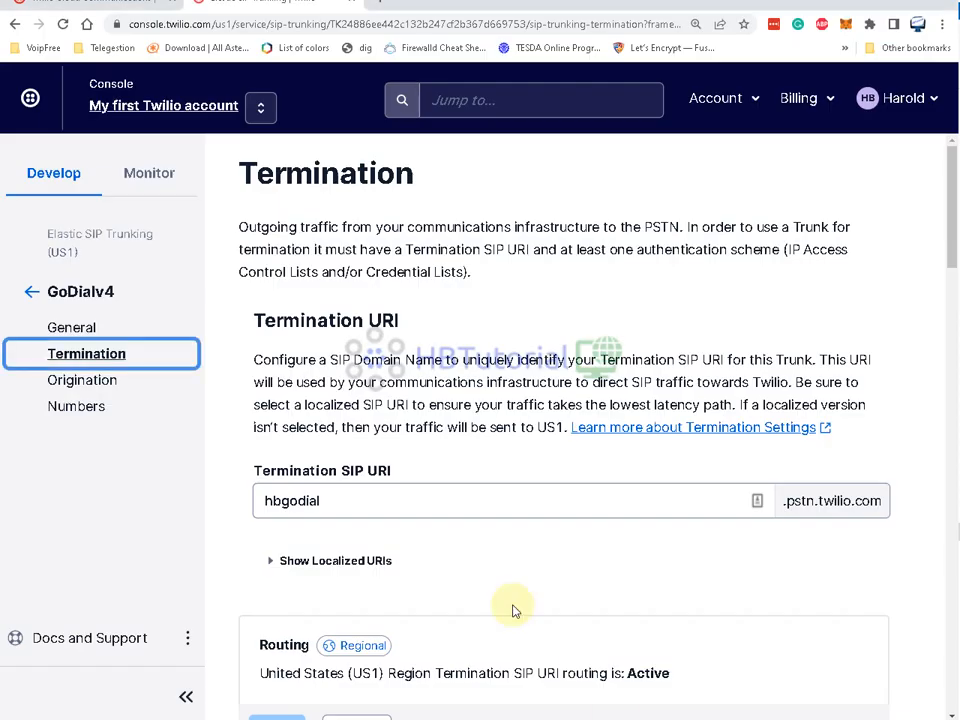
scroll(456, 561, "down", 15)
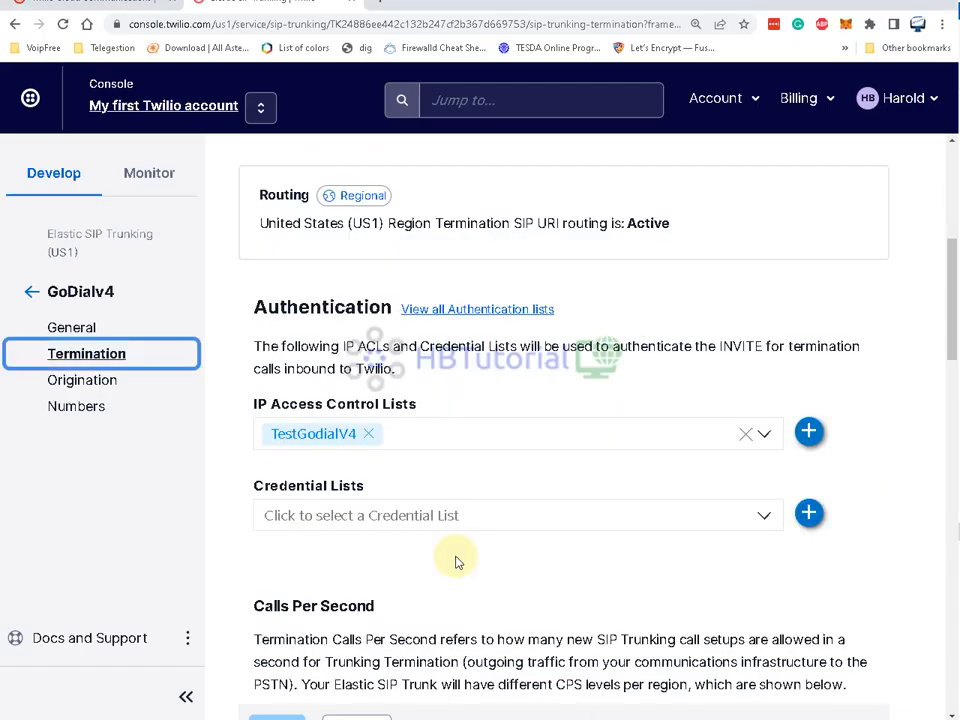
scroll(456, 561, "down", 2)
scroll(450, 553, "up", 2)
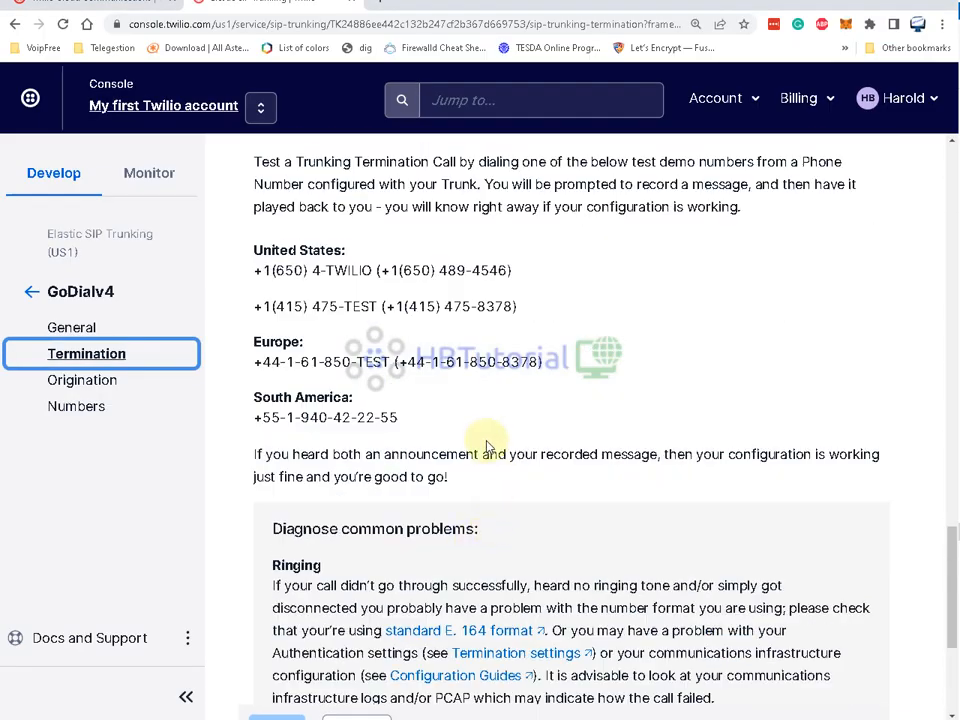
left_click_drag(508, 270, 405, 270)
right_click(405, 270)
left_click(450, 281)
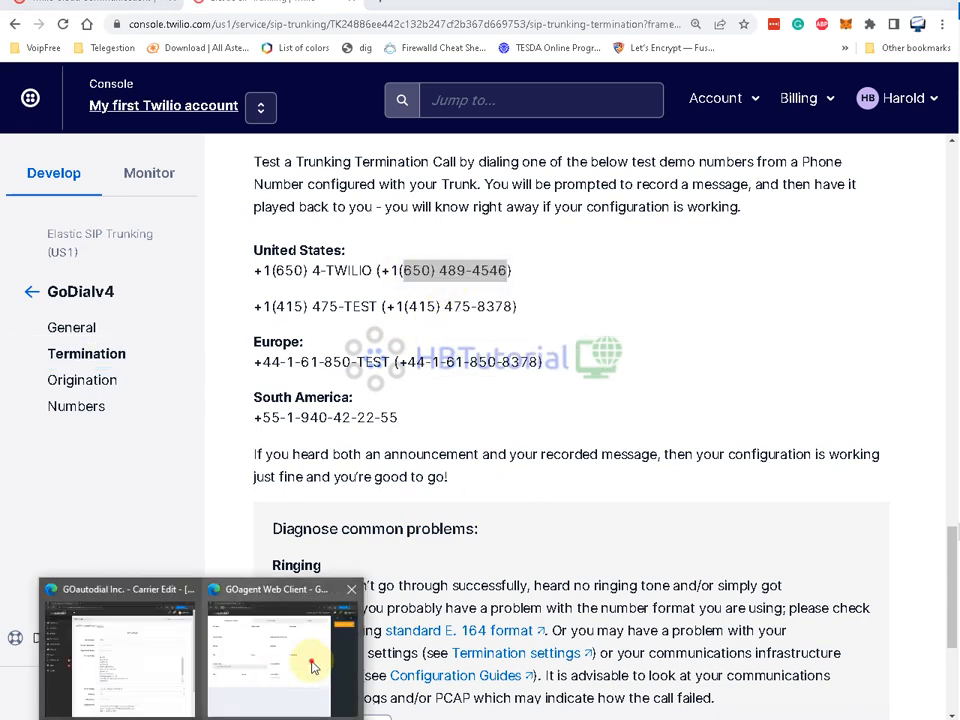
left_click(311, 668)
- Allow microphone access and log the agent into the dialer on the TESTCAMP campaign
left_click(136, 110)
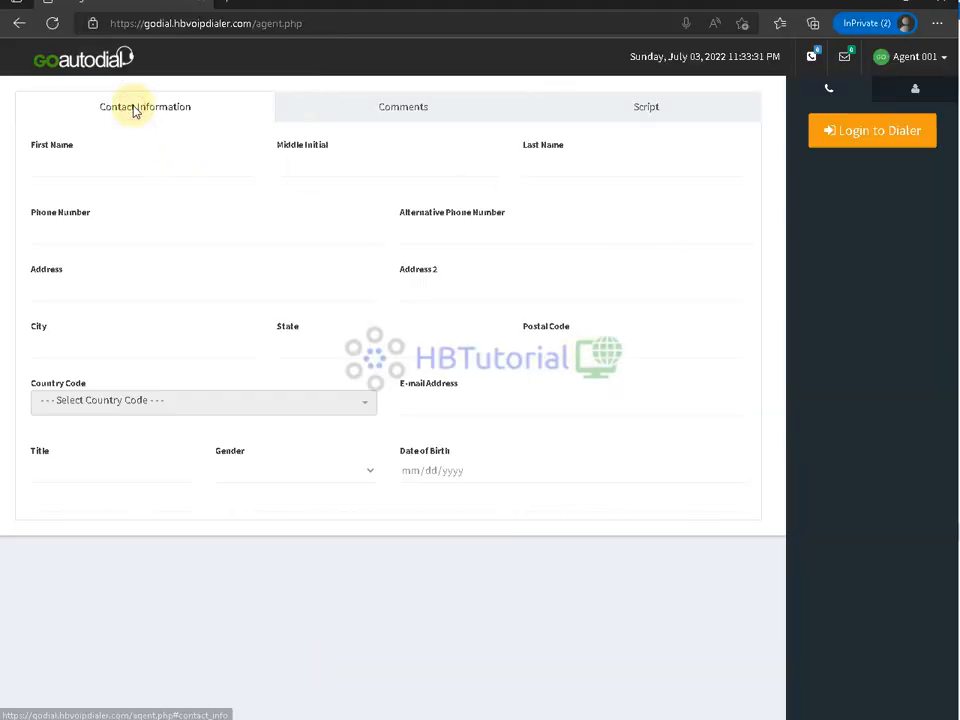
left_click(860, 137)
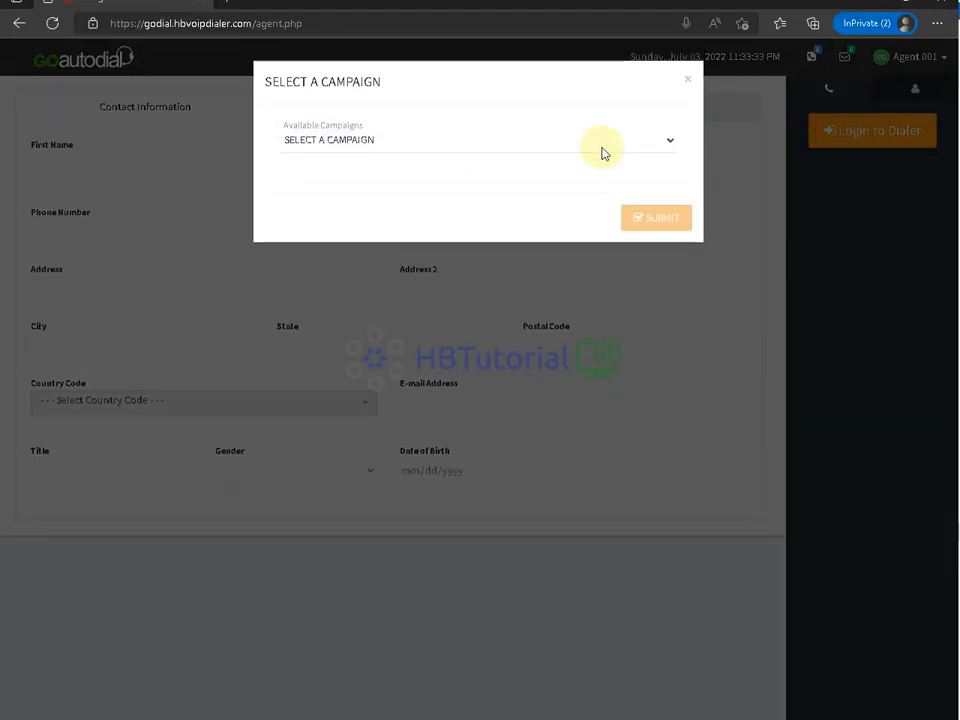
left_click(330, 145)
left_click(298, 178)
left_click(638, 221)
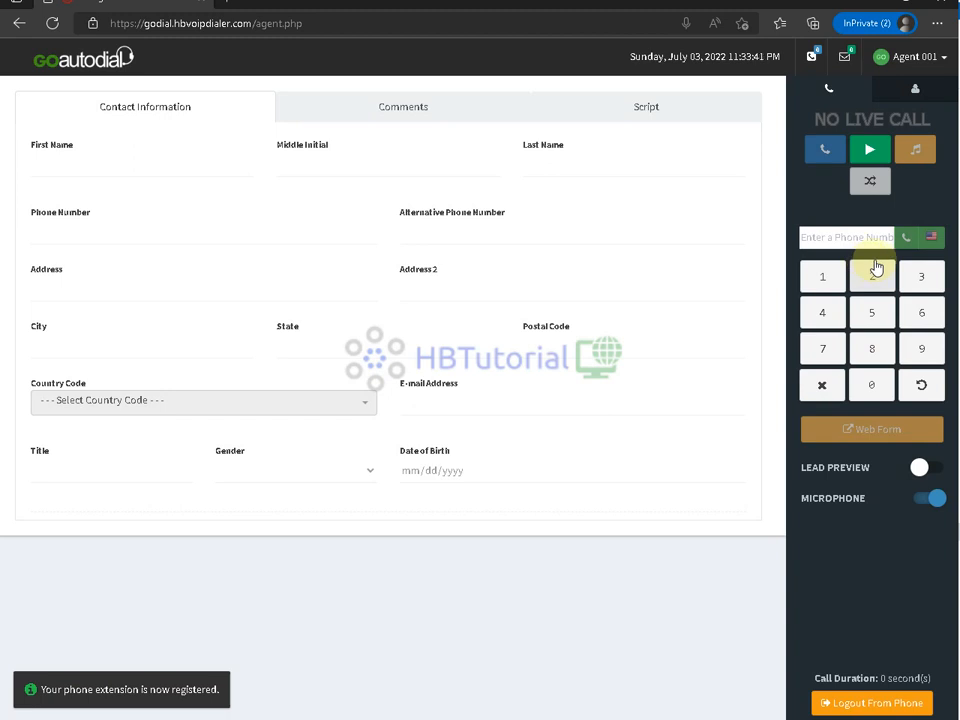
left_click(845, 237)
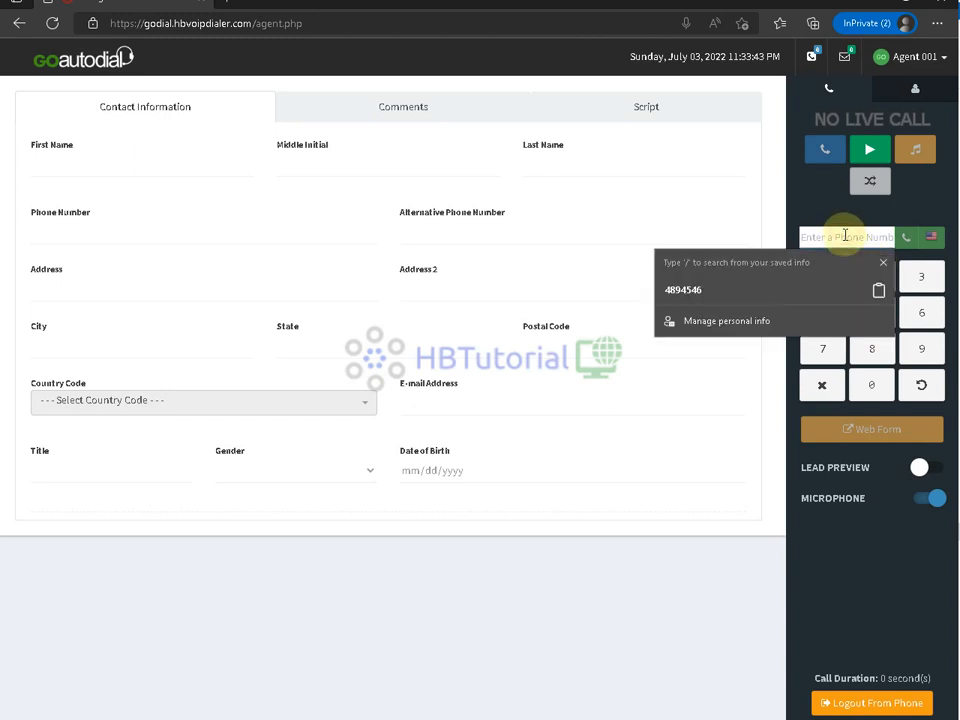
key("ctrl+v")
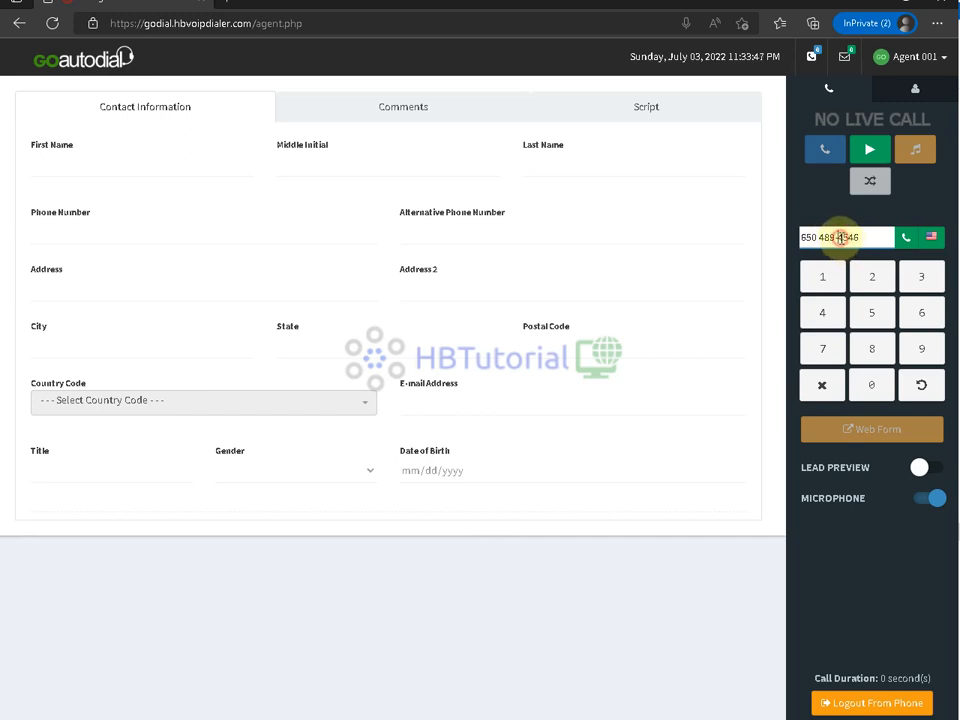
double_click(843, 237)
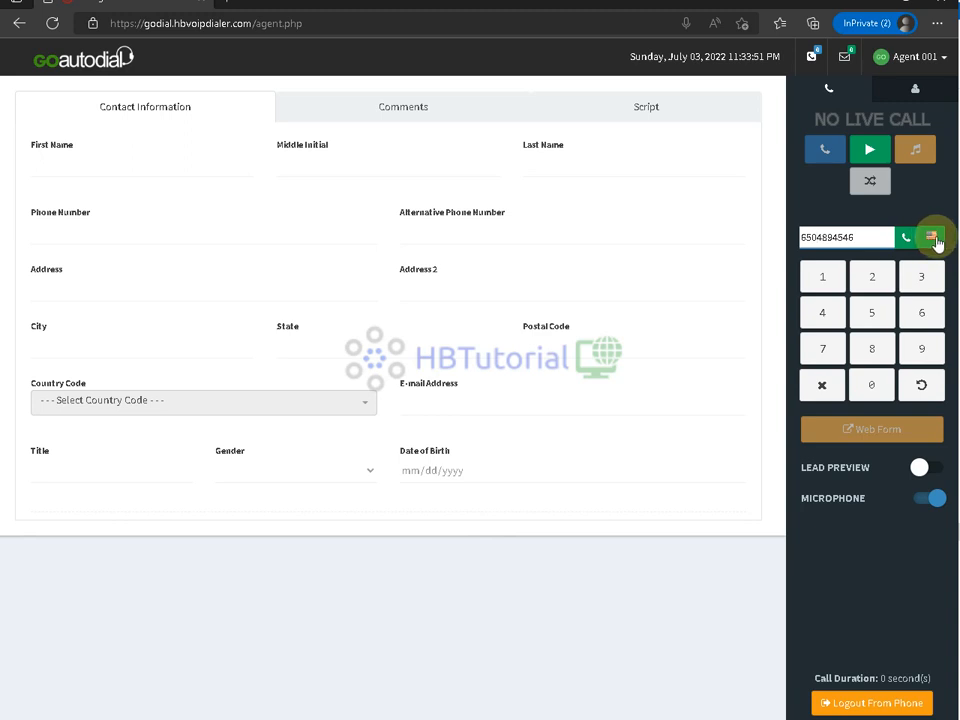
left_click(907, 238)
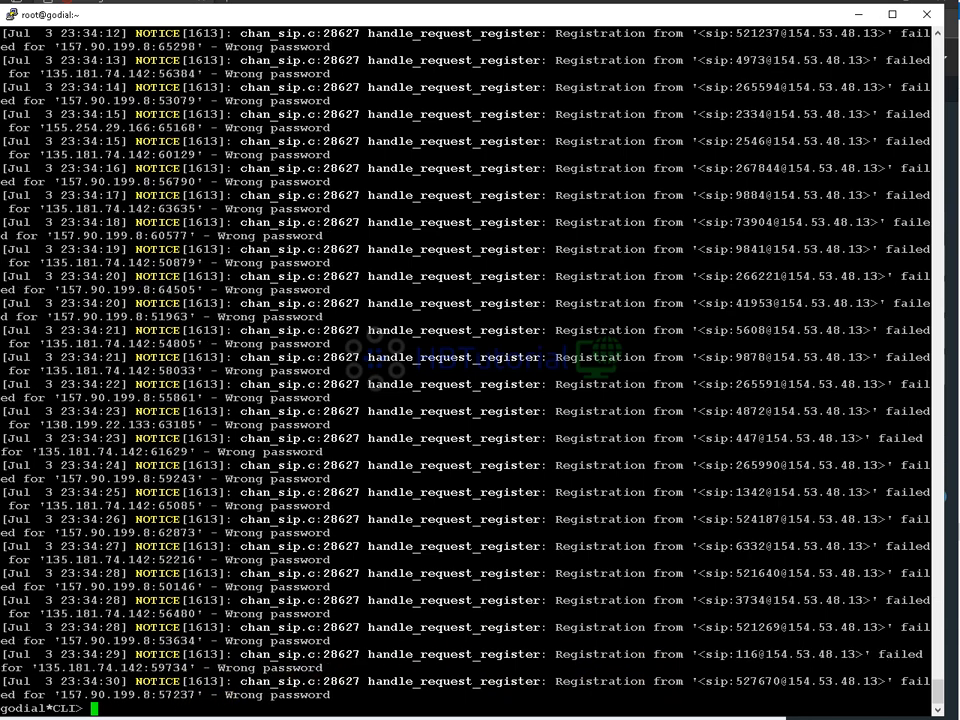
- Return to the browser's carrier edit page and go to the admin dashboard
left_click(300, 679)
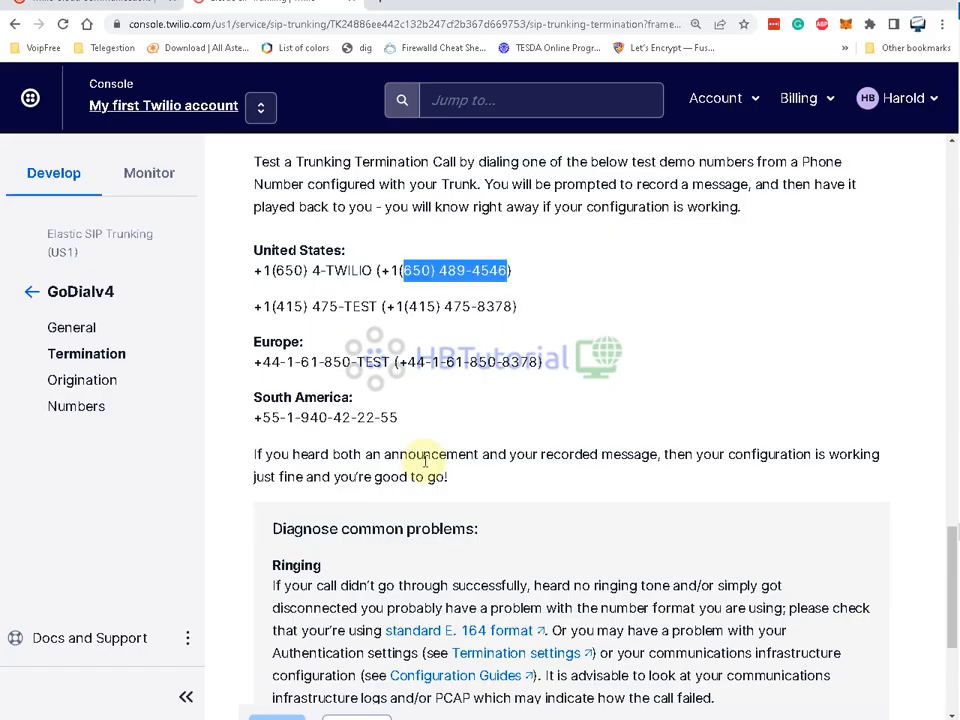
mouse_move(182, 700)
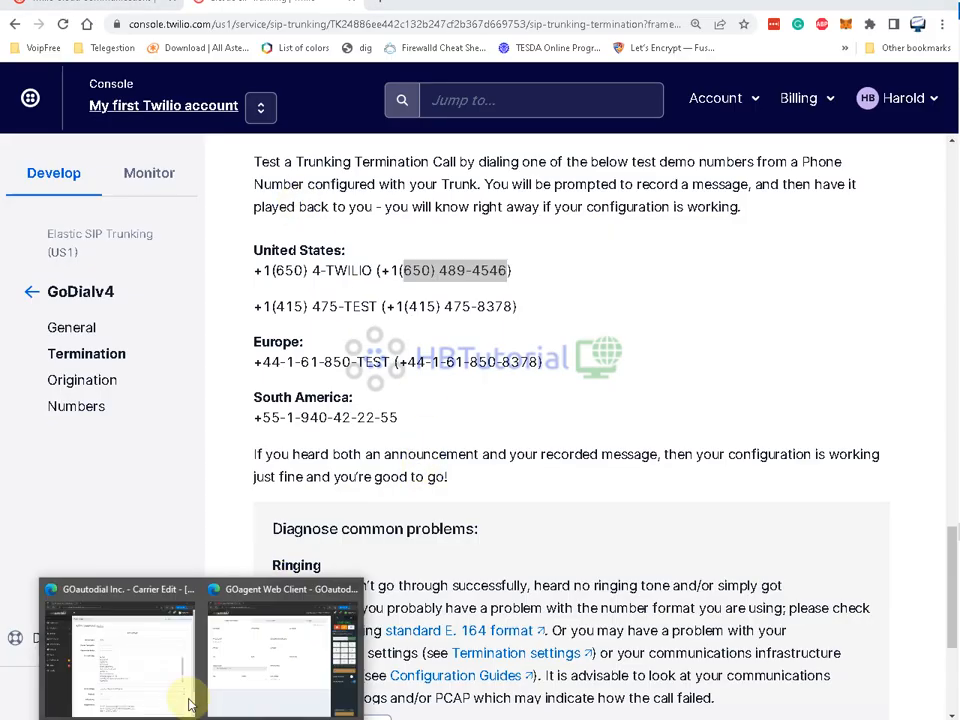
left_click(150, 652)
left_click(62, 133)
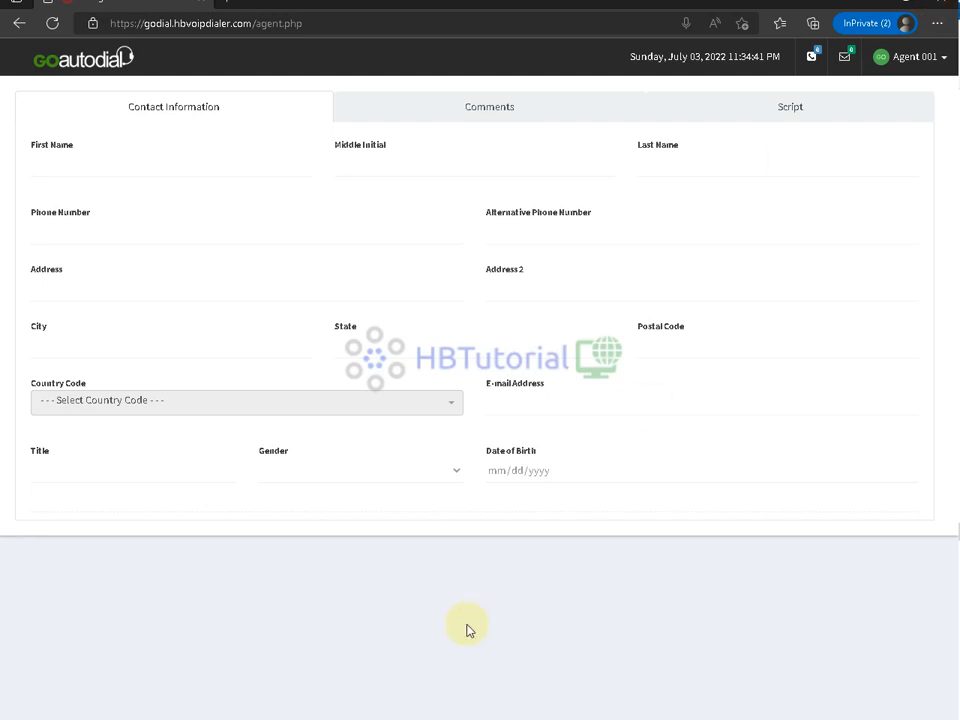
left_click(274, 662)
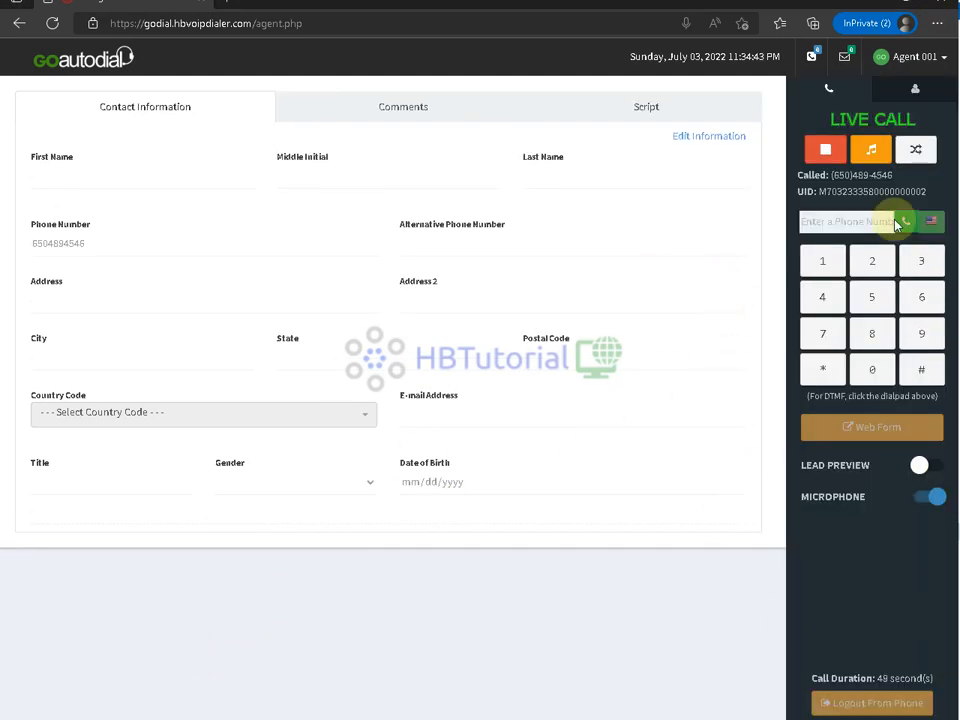
left_click(827, 152)
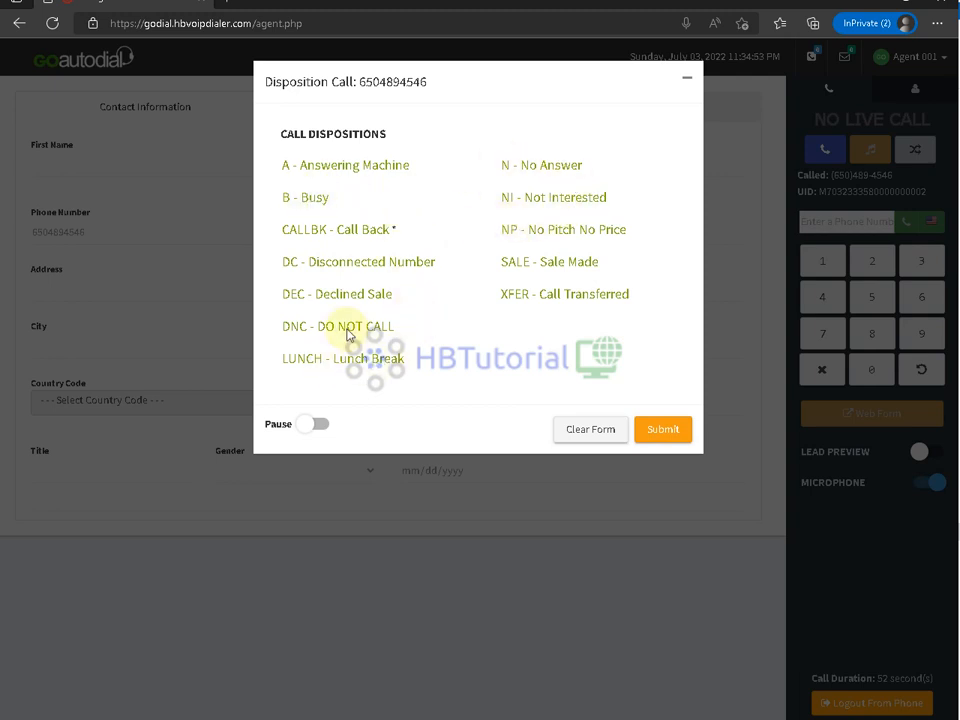
left_click(304, 199)
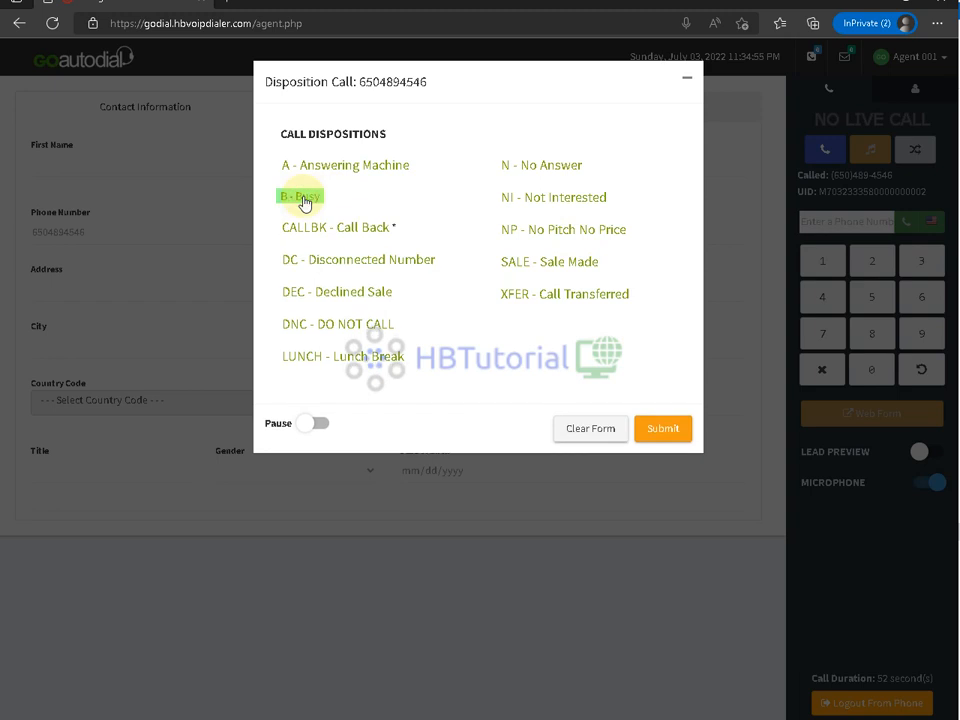
left_click(304, 201)
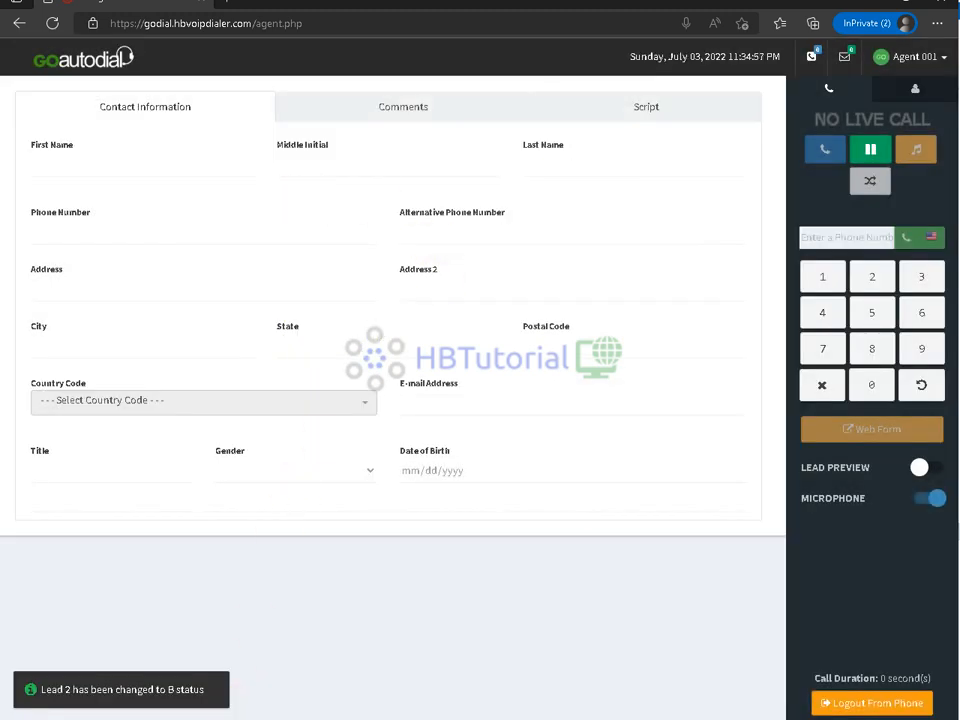
- Close a private browser window and open a new regular Edge window, dismissing the settings prompt
mouse_move(182, 647)
left_click(186, 588)
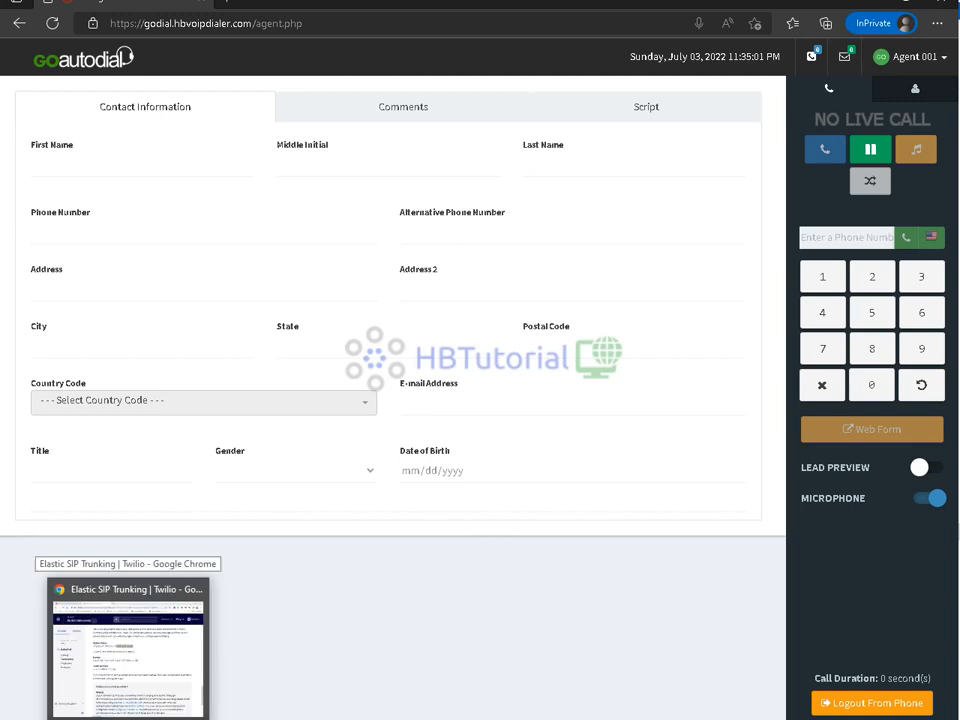
right_click(201, 718)
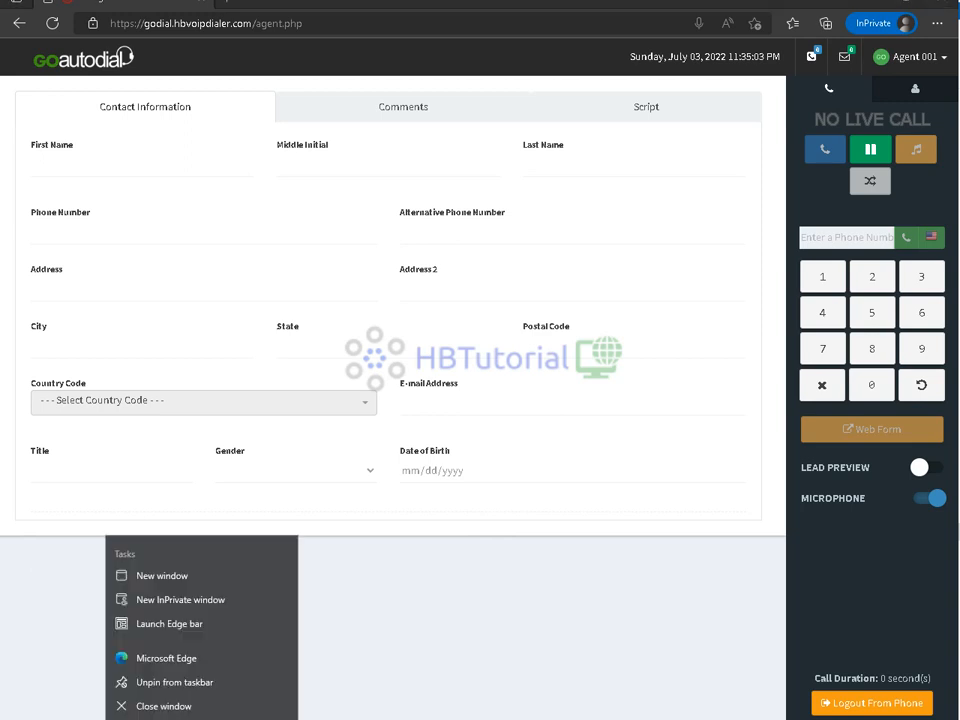
left_click(160, 661)
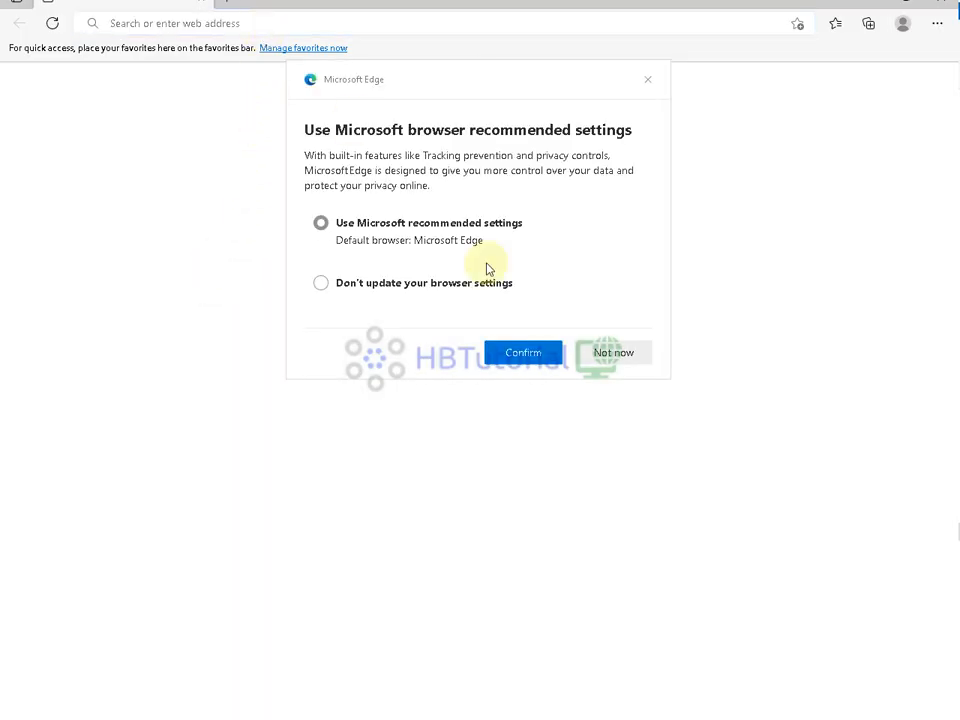
left_click(626, 354)
- Enter godial.hbvoipdialer.com in the address bar and load it
left_click(207, 22)
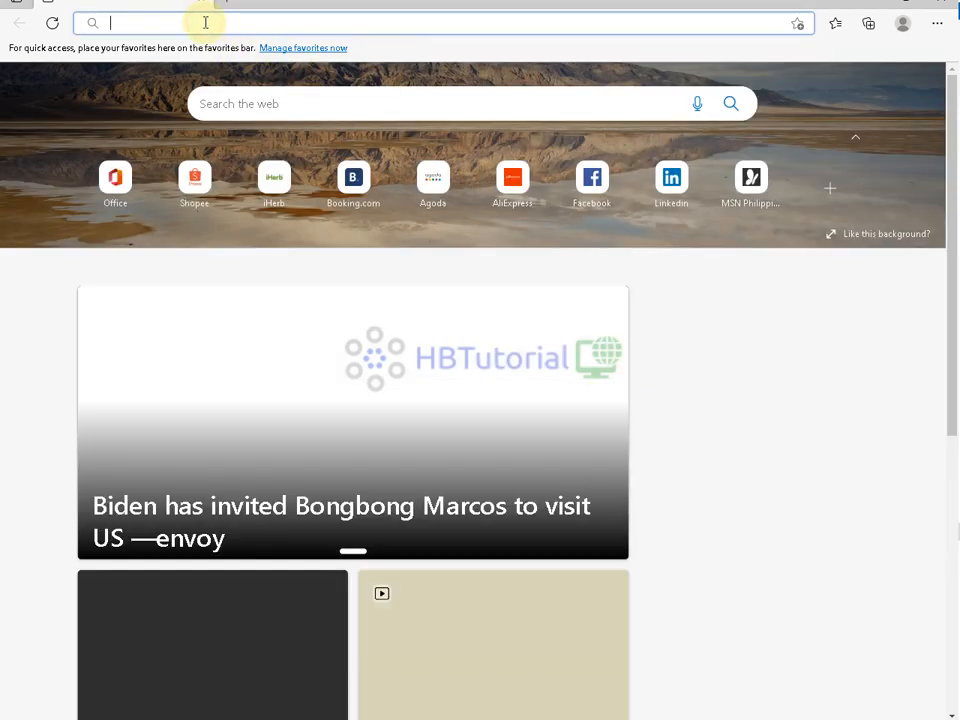
type("hb")
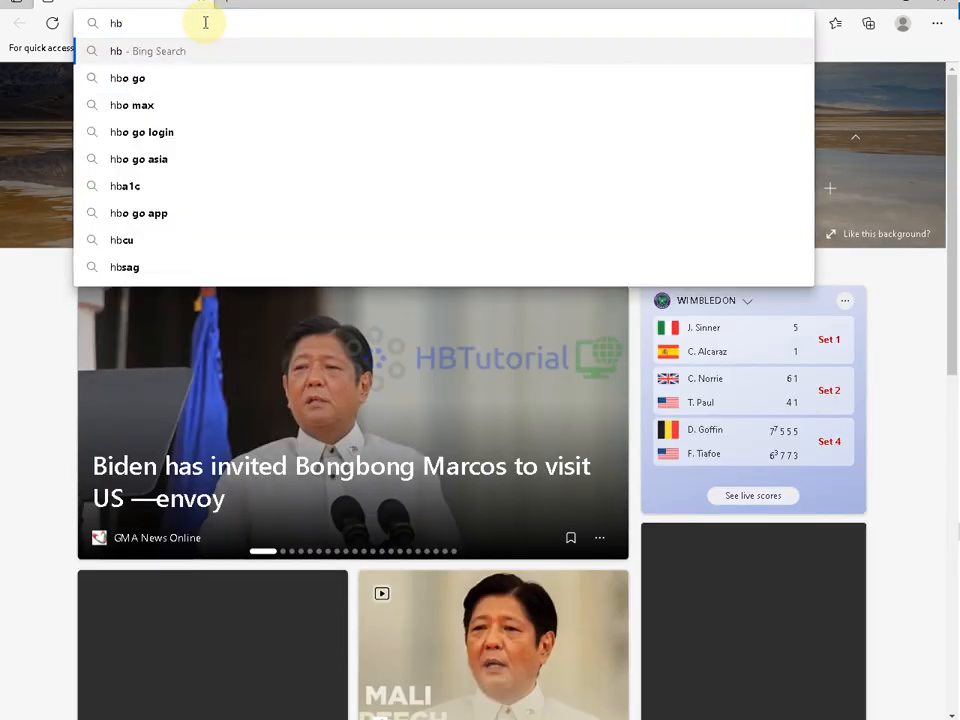
key("BackSpace")
key("BackSpace")
type("g")
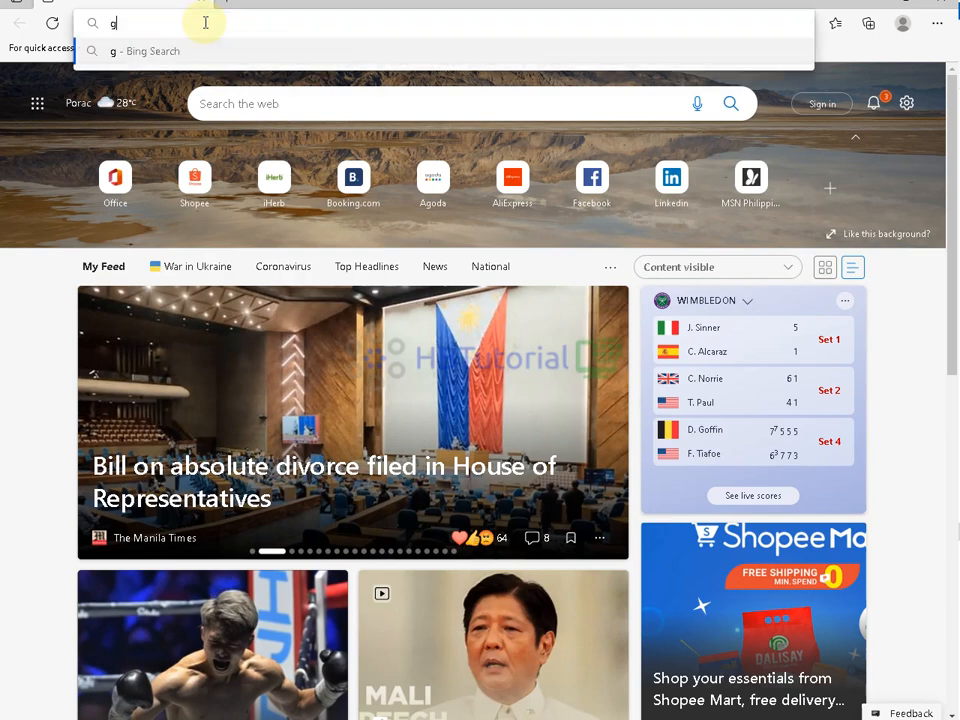
type("ooial.h")
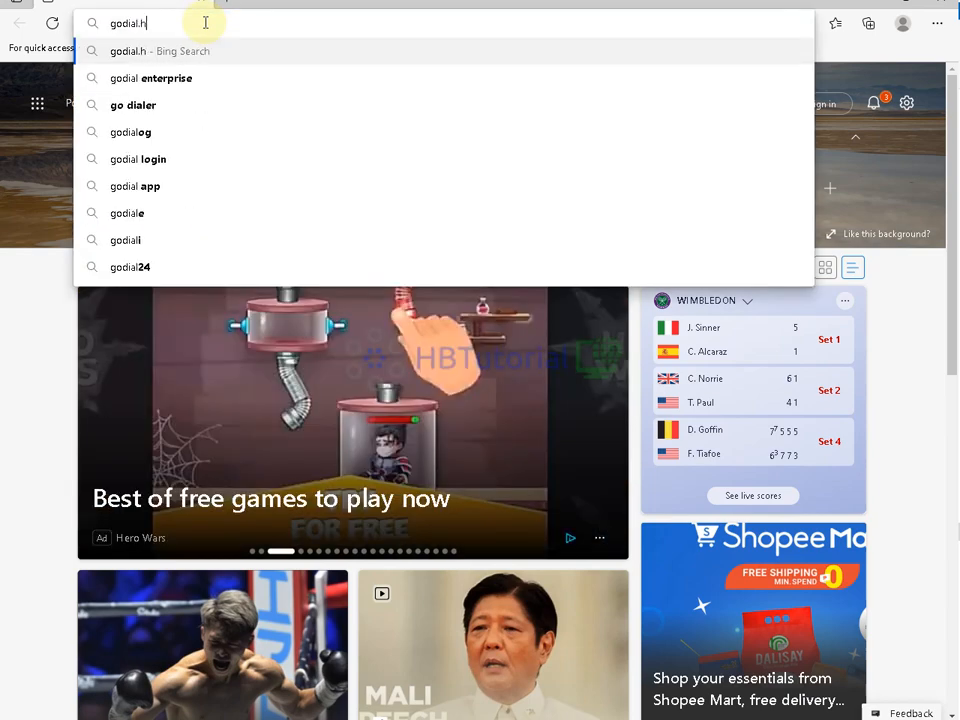
type("bvoip")
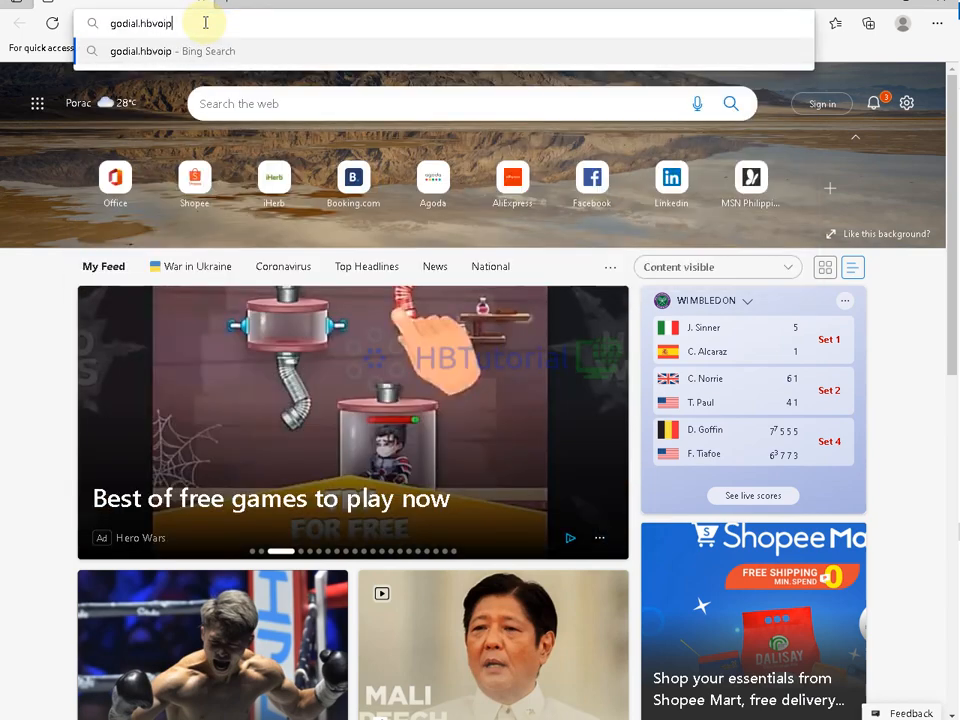
type("dialer.com")
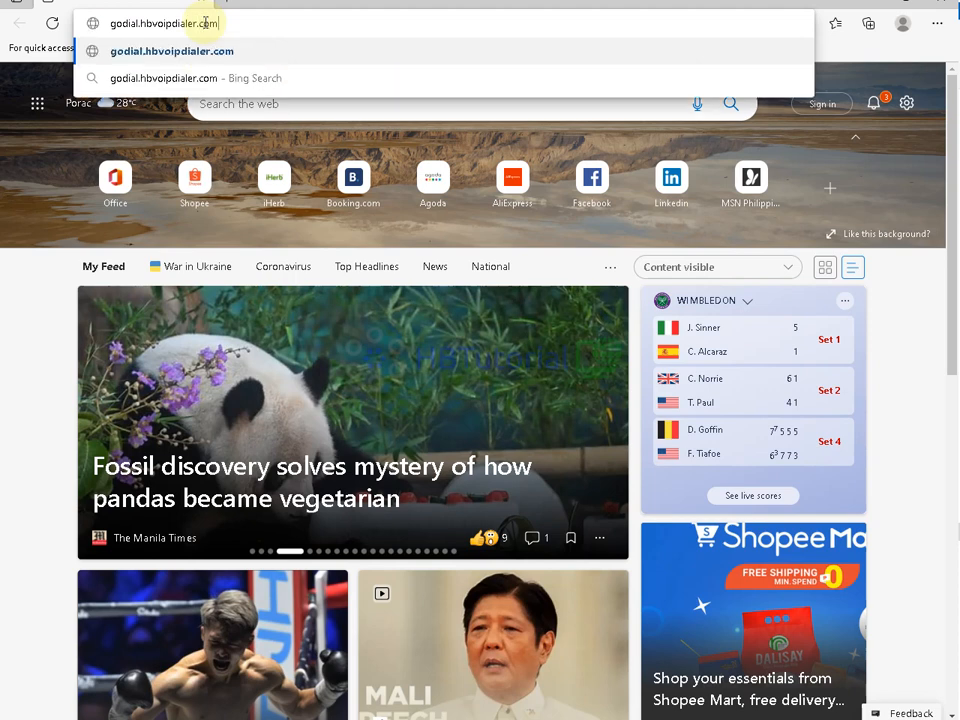
key("Return")
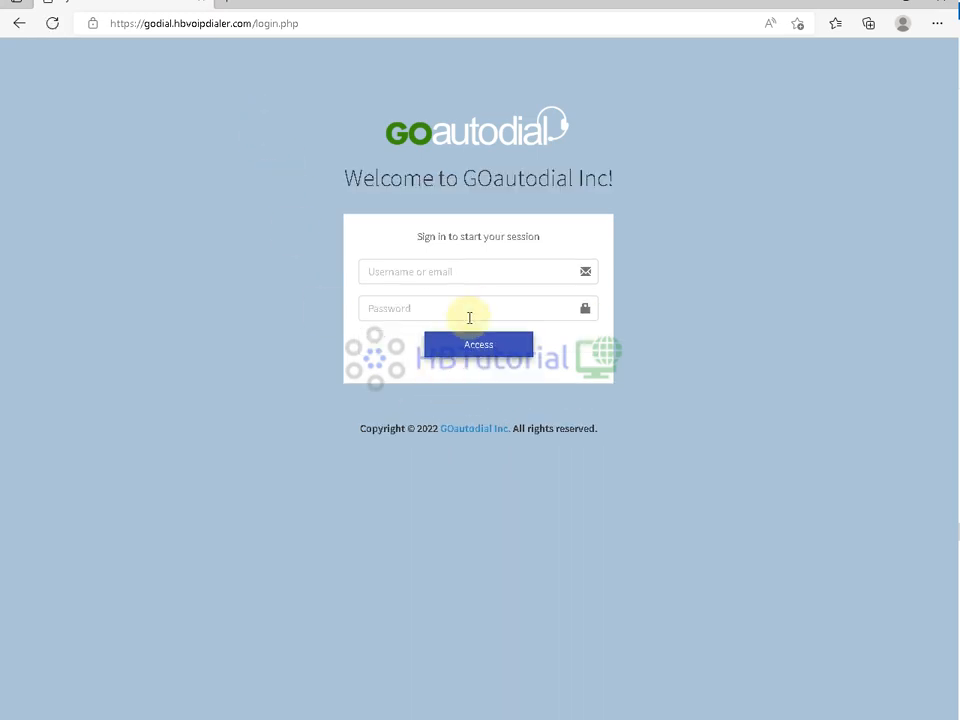
- Sign in with the admin credentials, decline saving the password, and review the dashboard's cluster and agent status
left_click(459, 271)
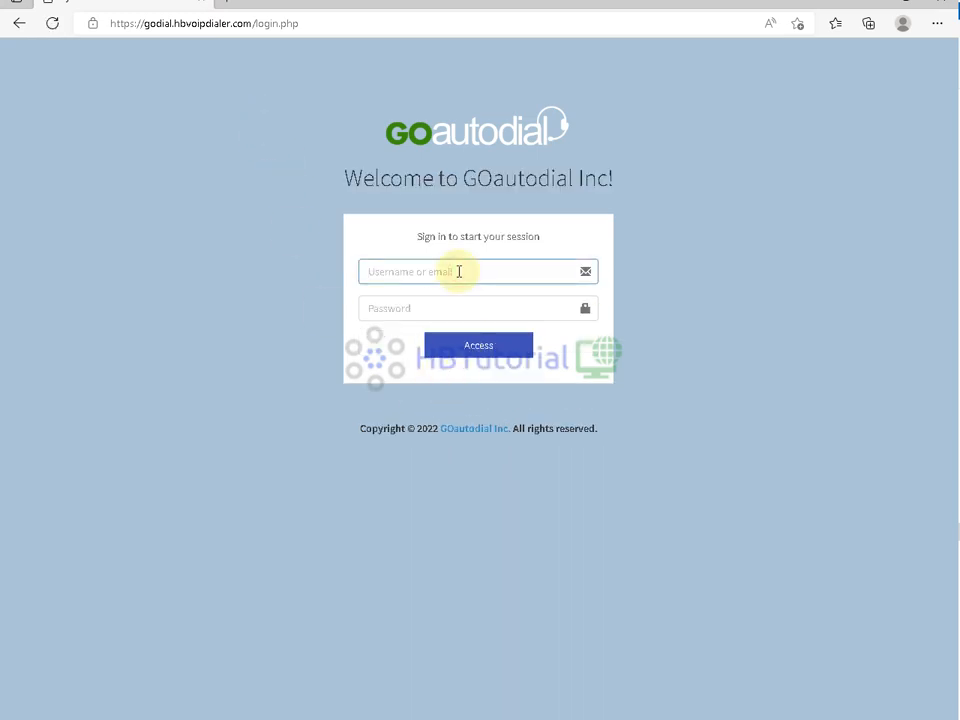
key("Tab")
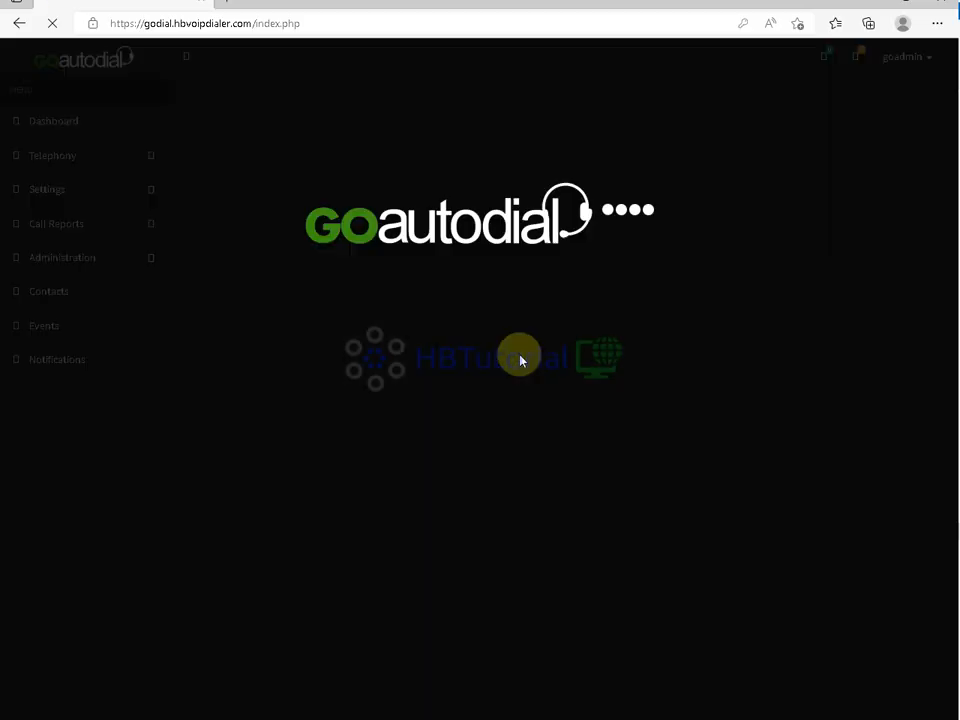
scroll(520, 357, "down", 5)
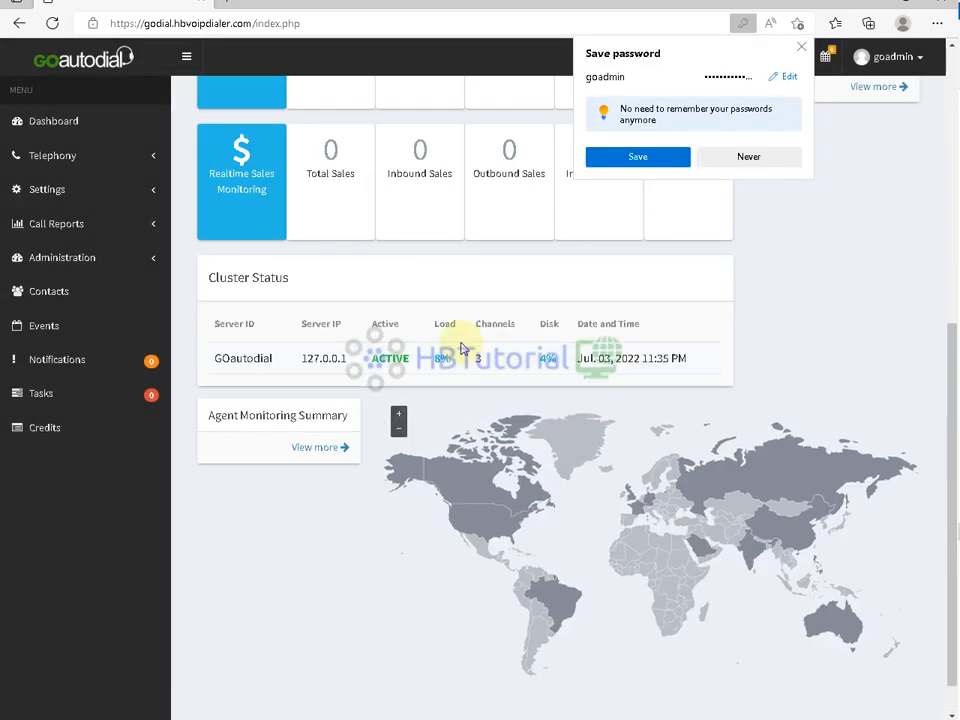
left_click_drag(433, 362, 455, 361)
scroll(469, 413, "up", 3)
left_click(709, 254)
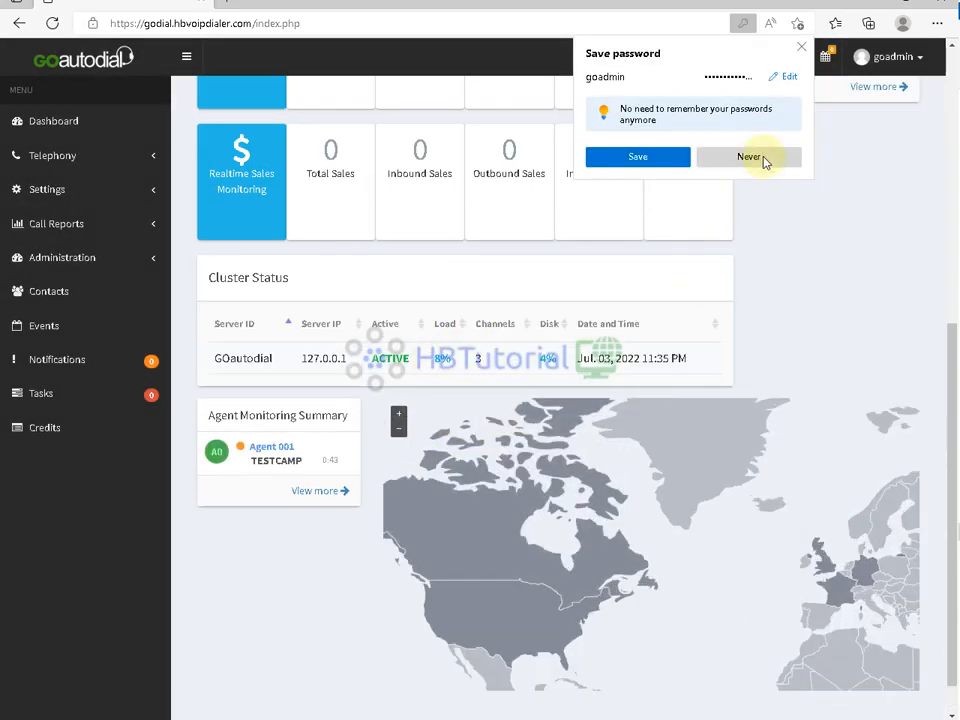
left_click(801, 47)
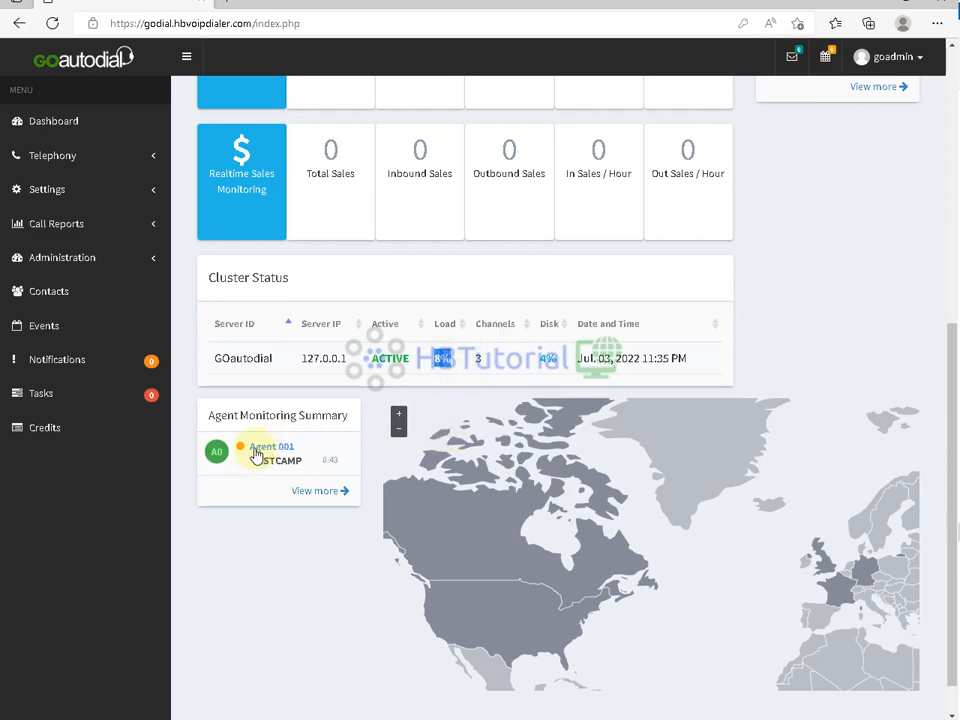
scroll(300, 485, "up", 5)
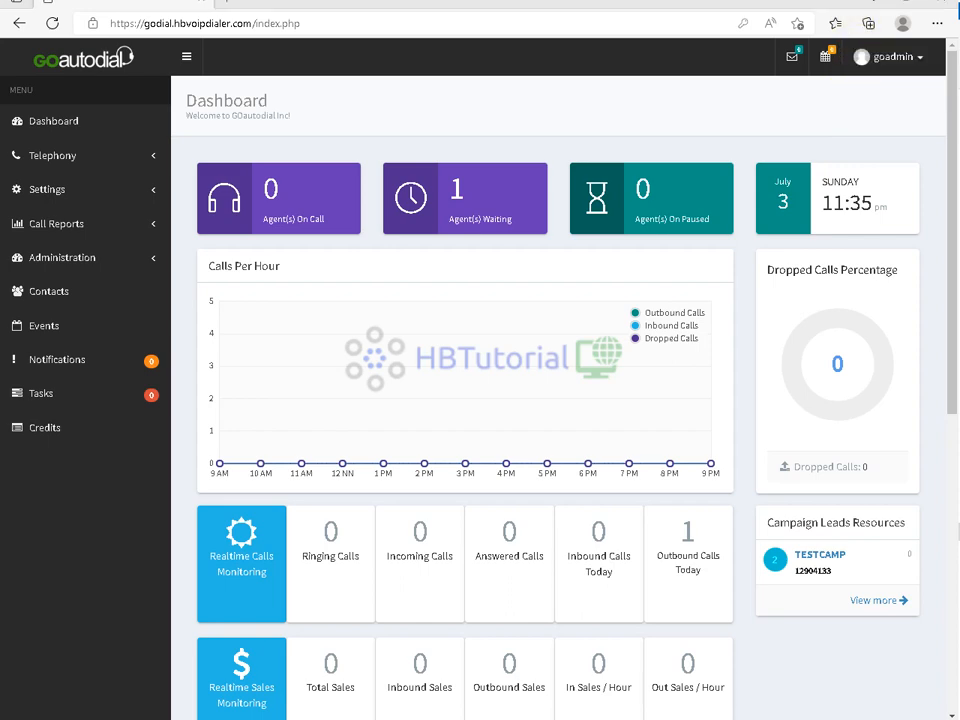
scroll(480, 455, "down", 5)
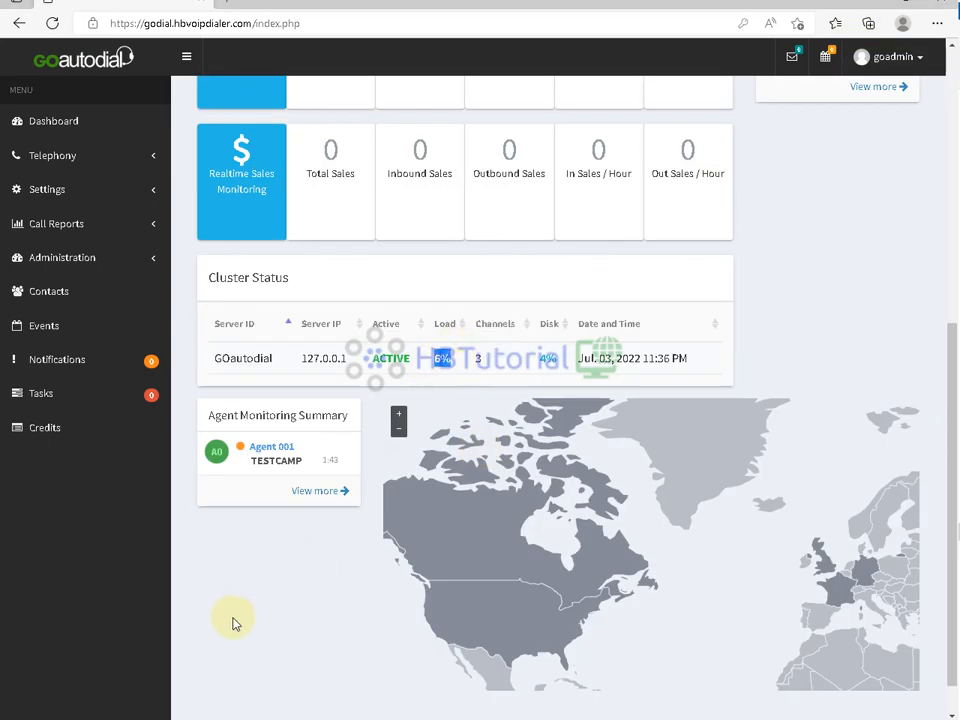
- Bring the GOagent Web Client dialer window back to the front
left_click(210, 718)
left_click(273, 666)
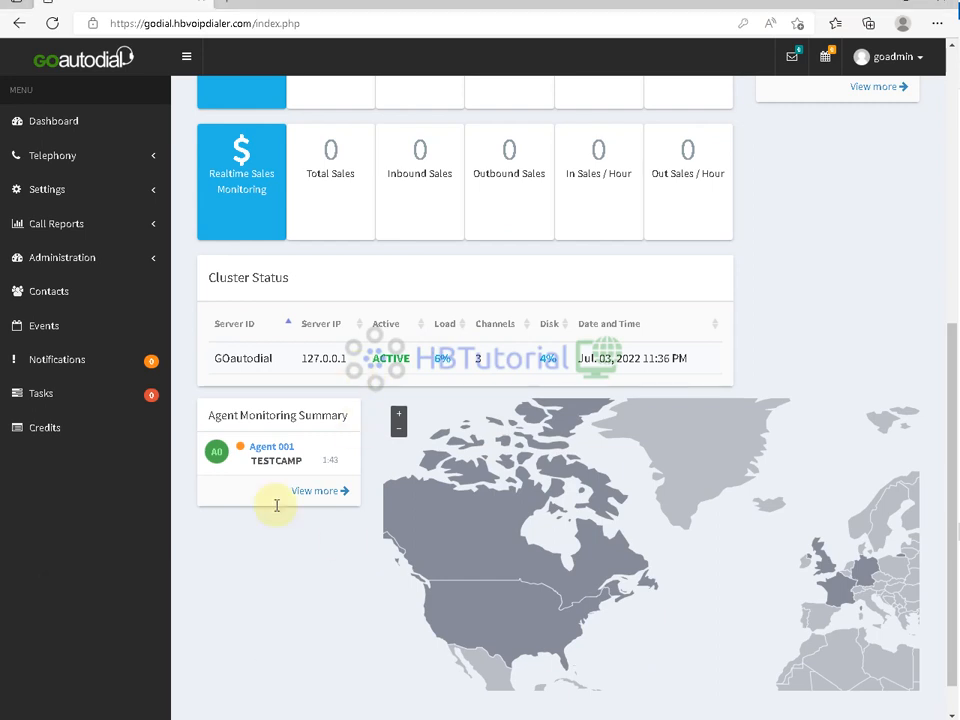
left_click(210, 718)
left_click(129, 671)
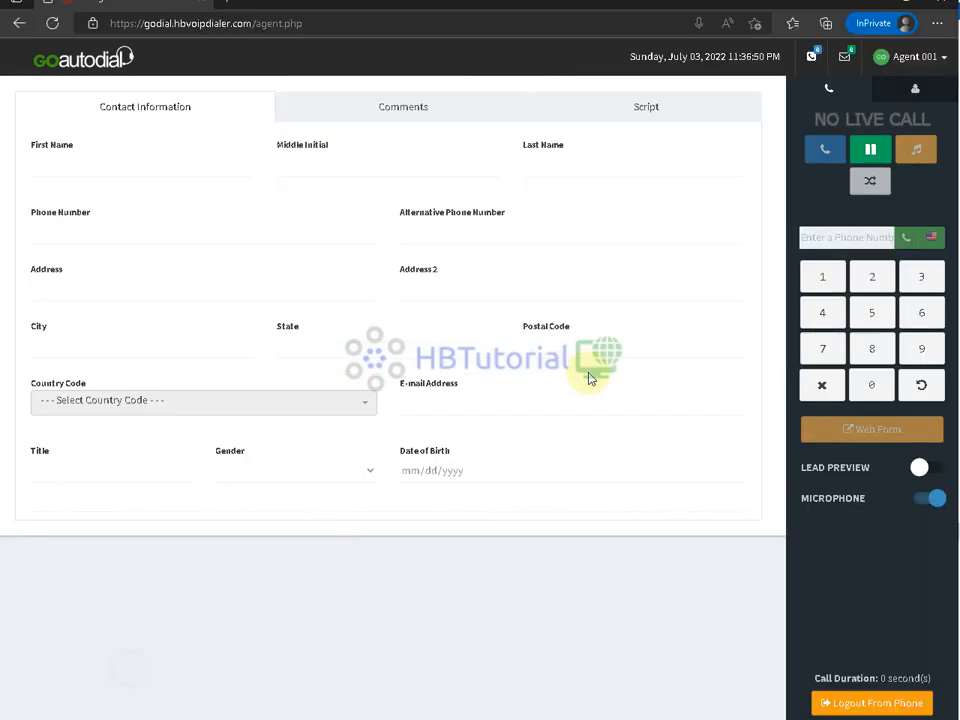
- Pause the agent, paste the first test number into the dial field, and dial it
left_click(869, 149)
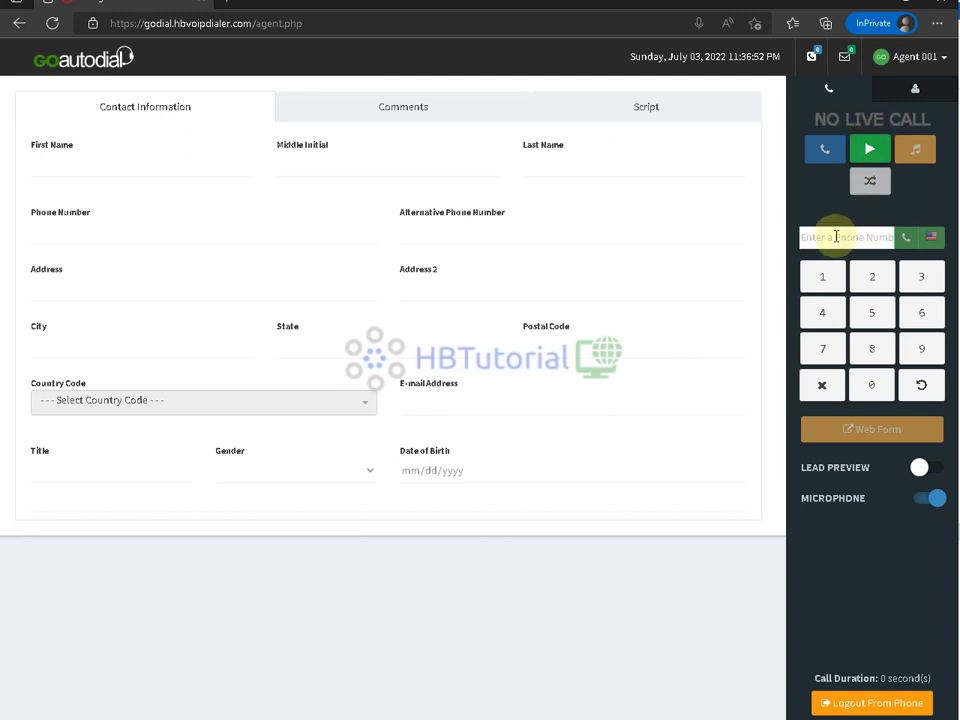
right_click(836, 239)
left_click(786, 377)
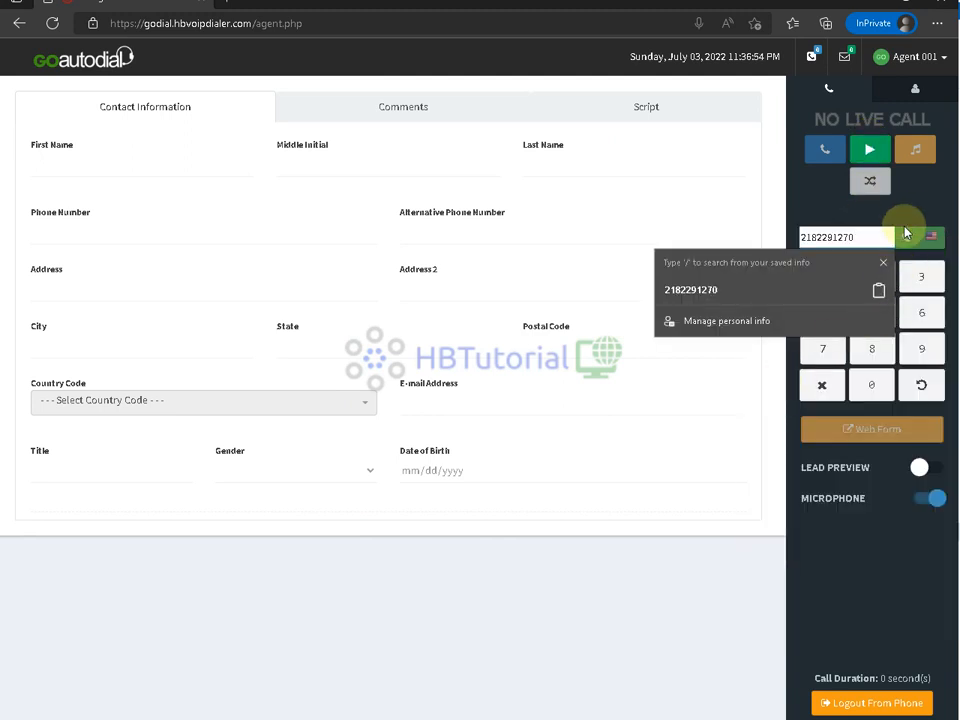
left_click(881, 527)
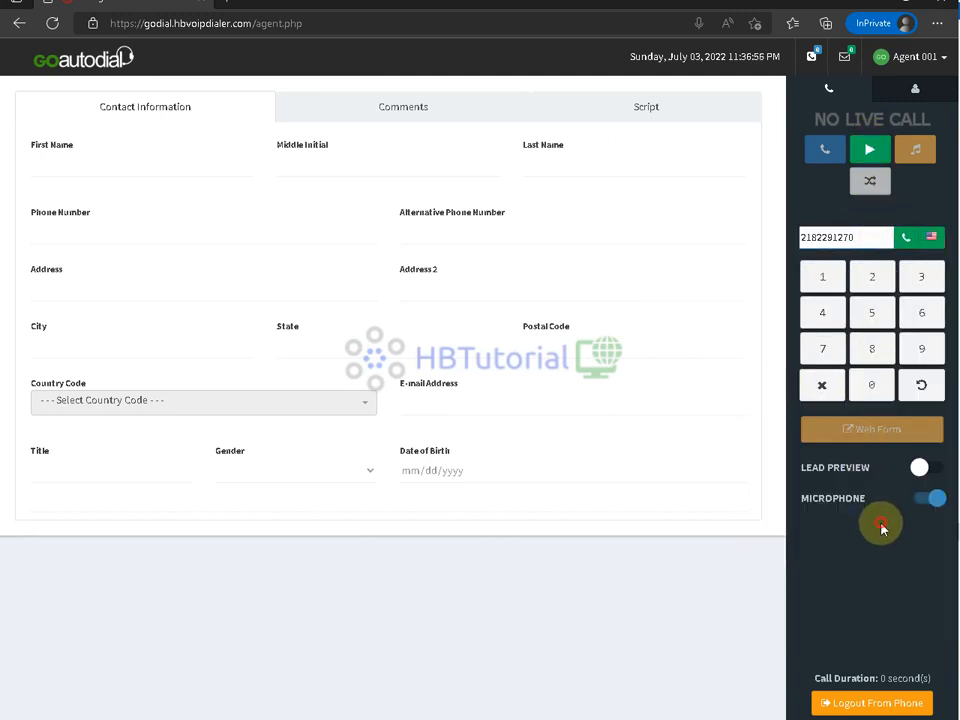
left_click(904, 239)
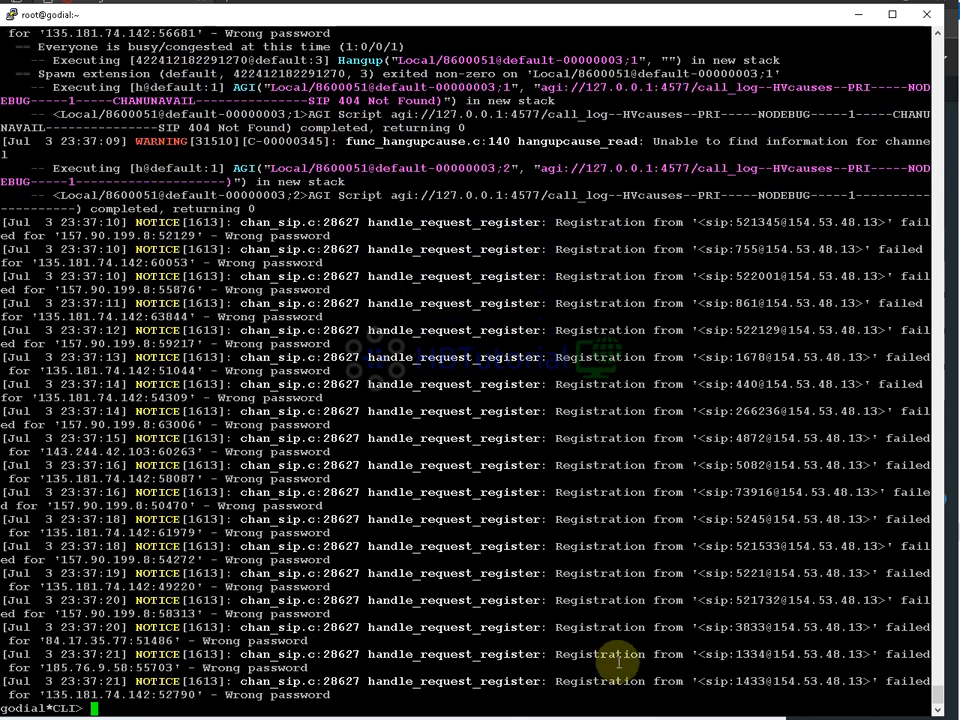
- Hang up the unanswered call and disposition lead 3 as B - Busy
left_click(622, 719)
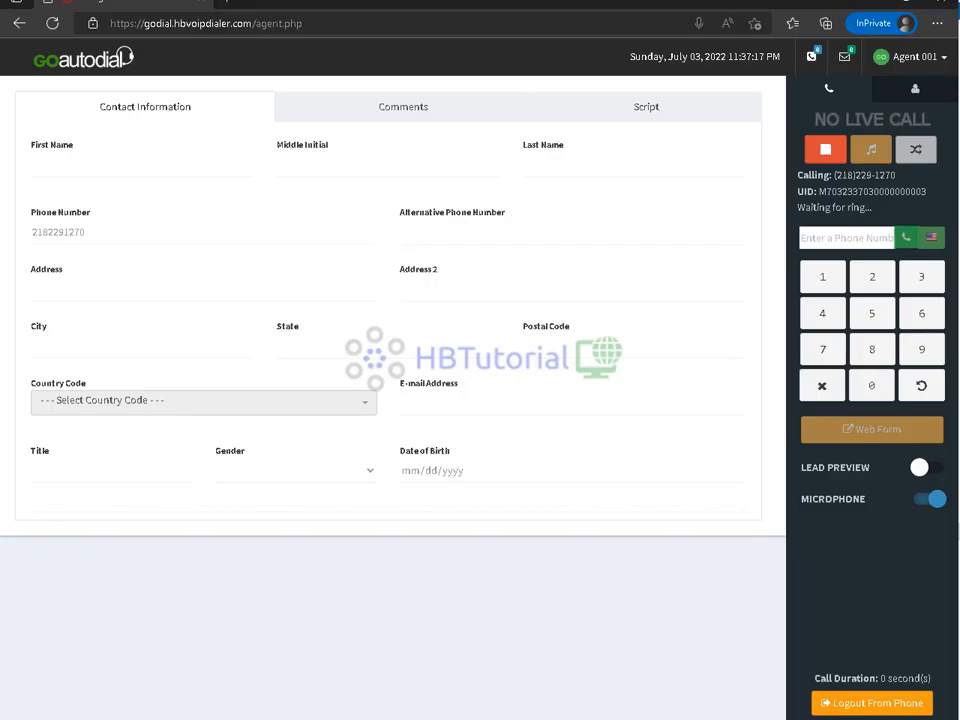
left_click(825, 152)
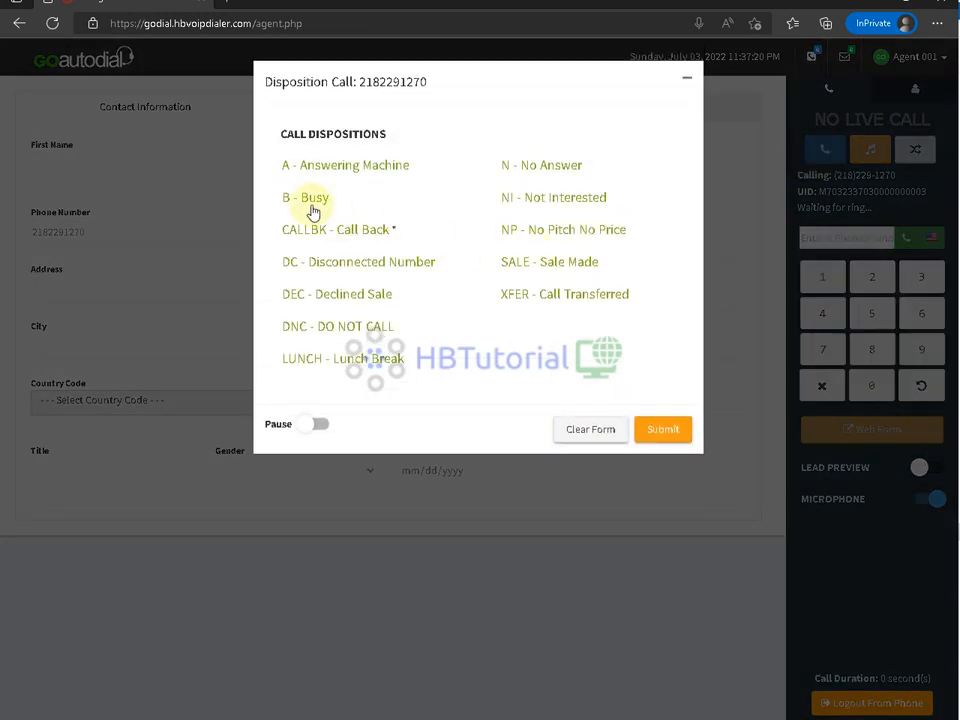
left_click(302, 196)
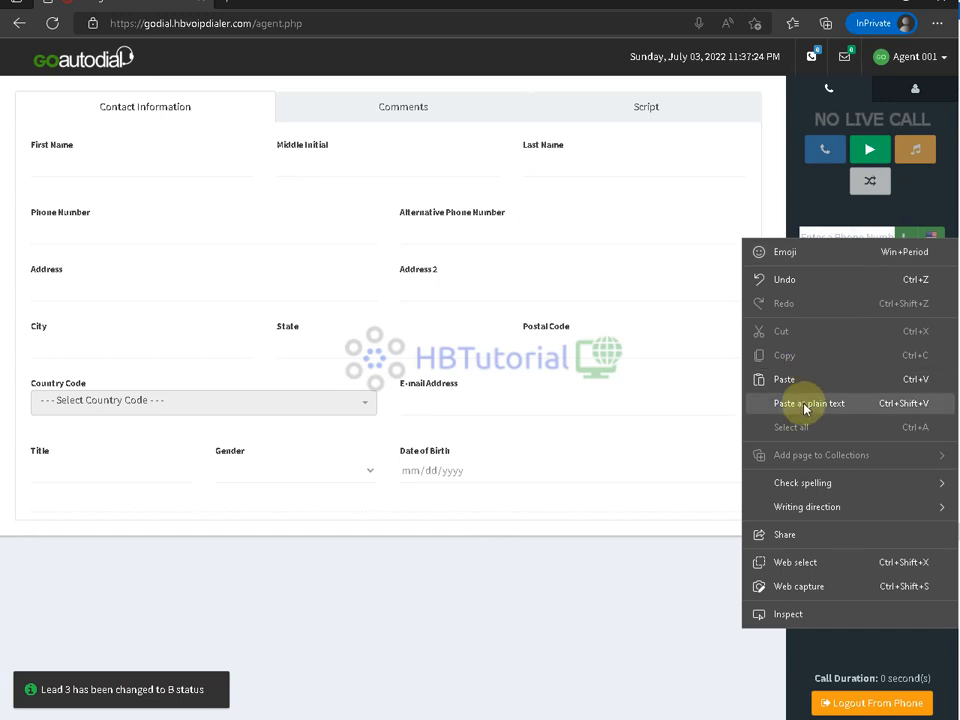
- Redial the first test number, watch it in the server log, and disposition it B - Busy
left_click(786, 379)
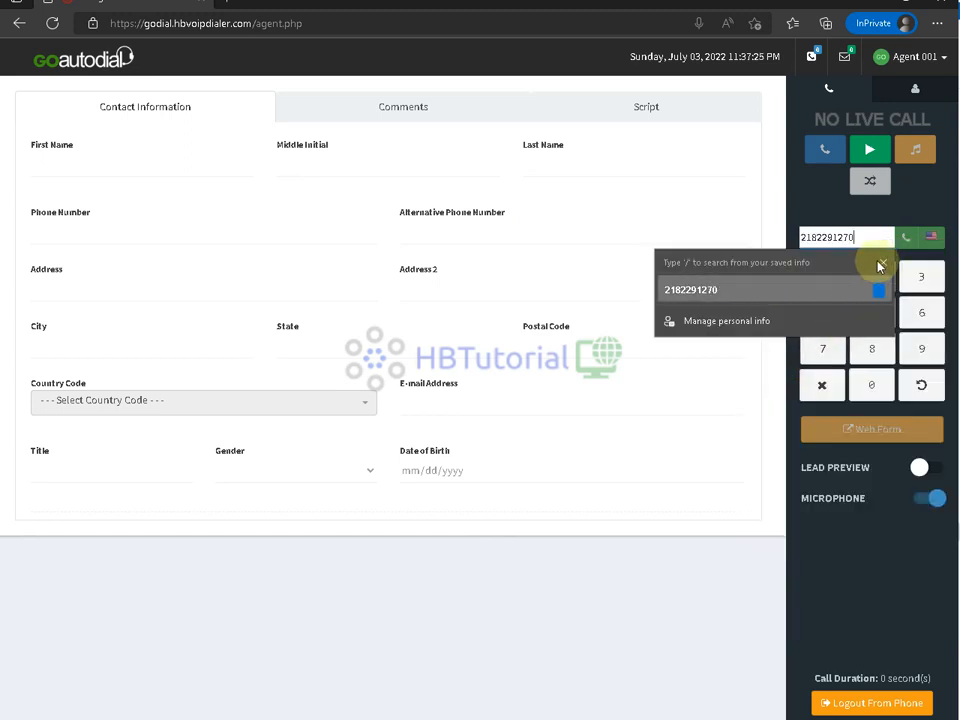
left_click(728, 292)
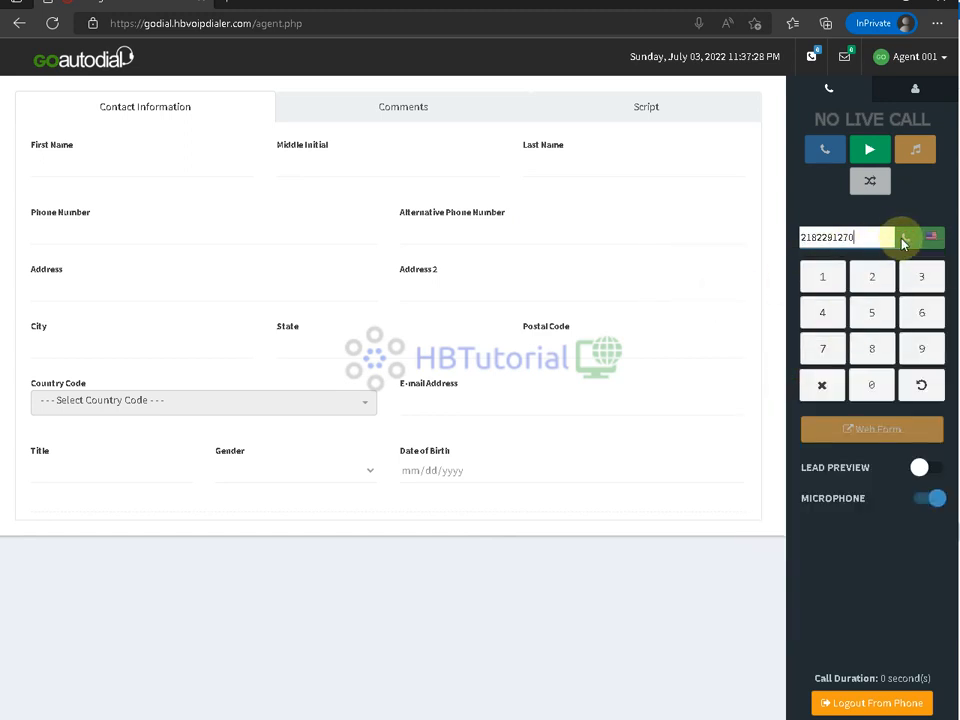
left_click(896, 238)
left_click(908, 240)
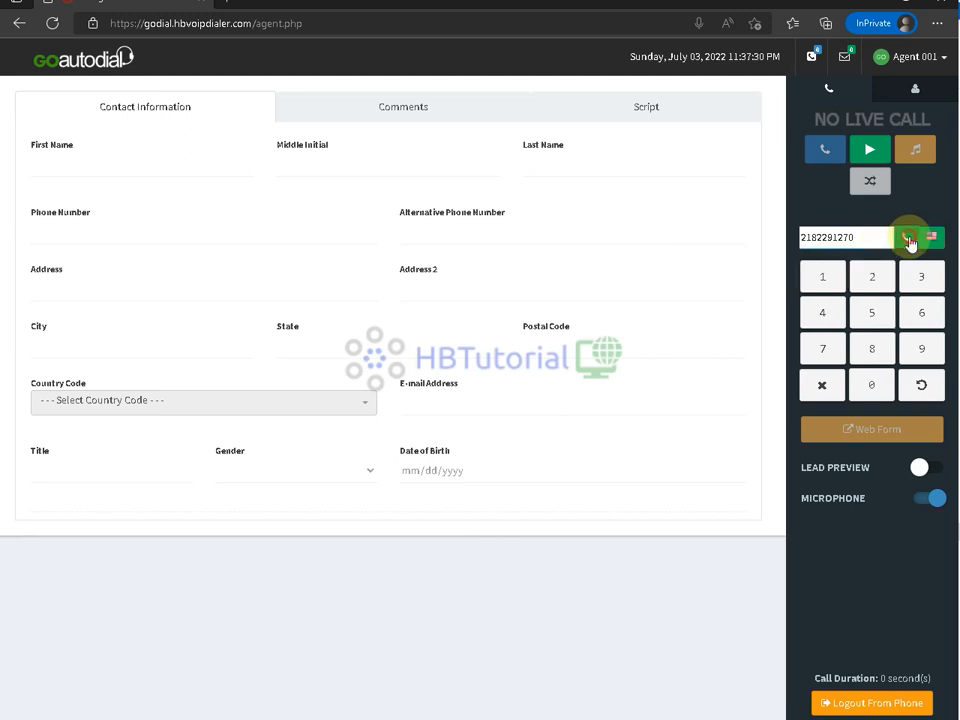
left_click(907, 239)
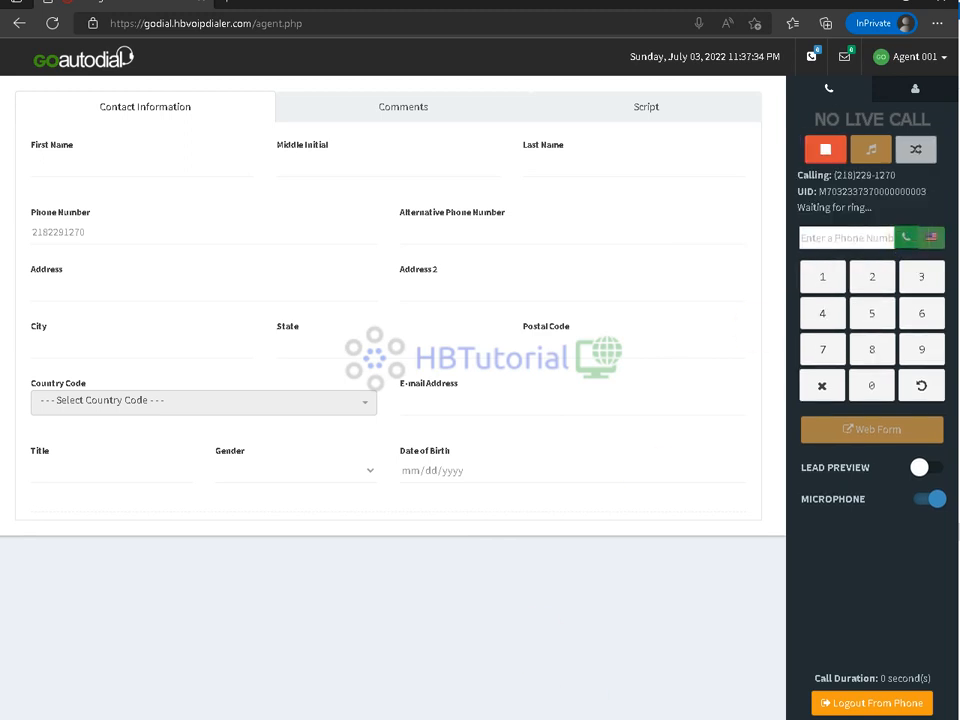
mouse_move(606, 719)
left_click(605, 655)
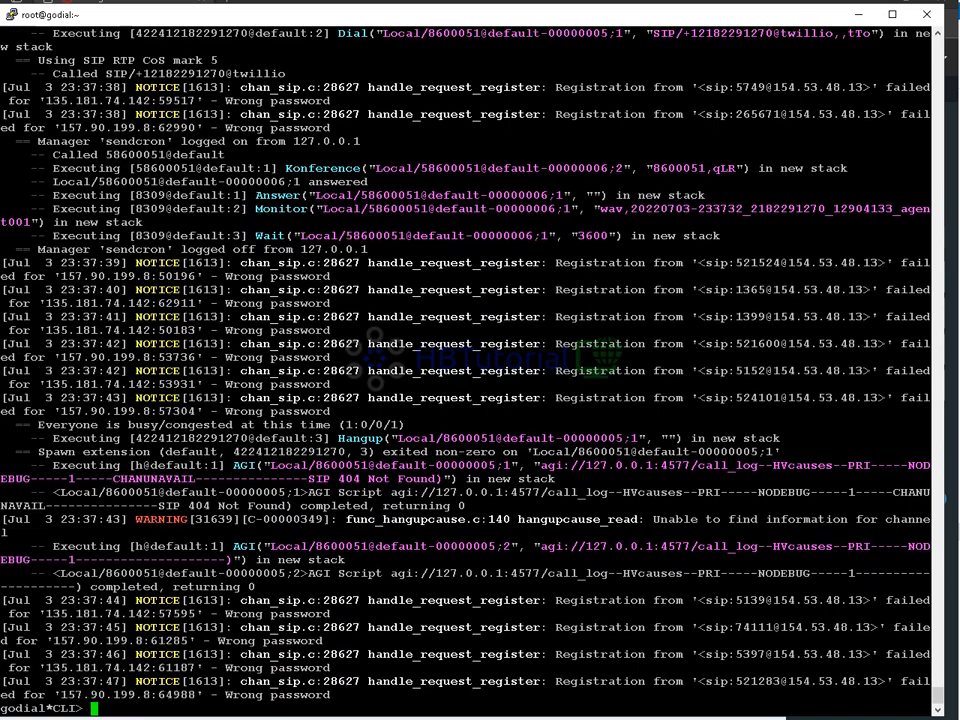
key("alt+Tab")
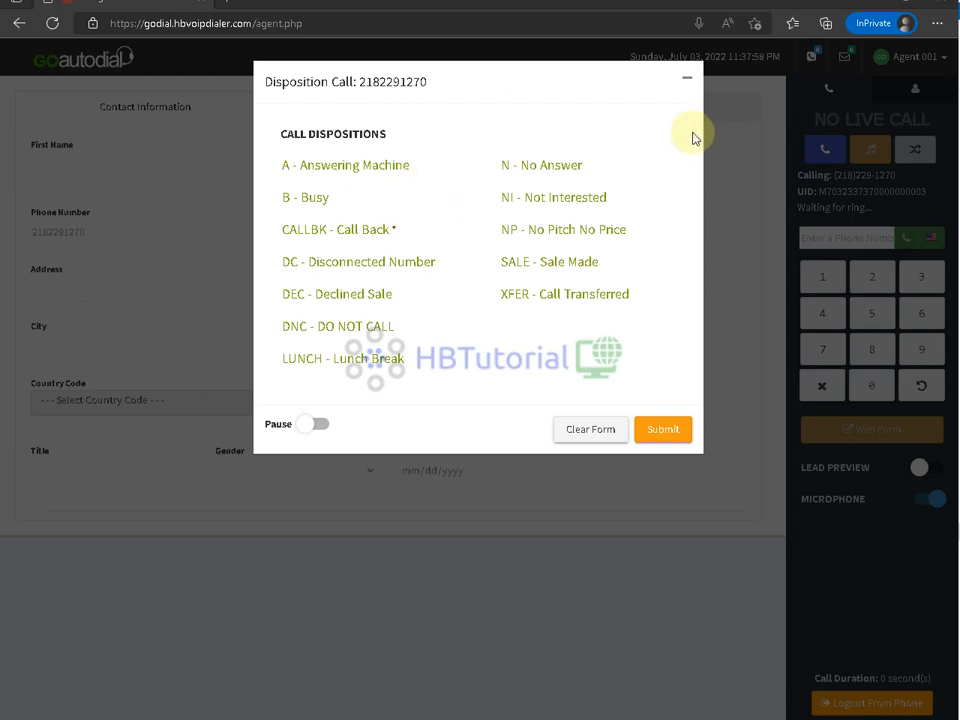
left_click(310, 200)
left_click(870, 150)
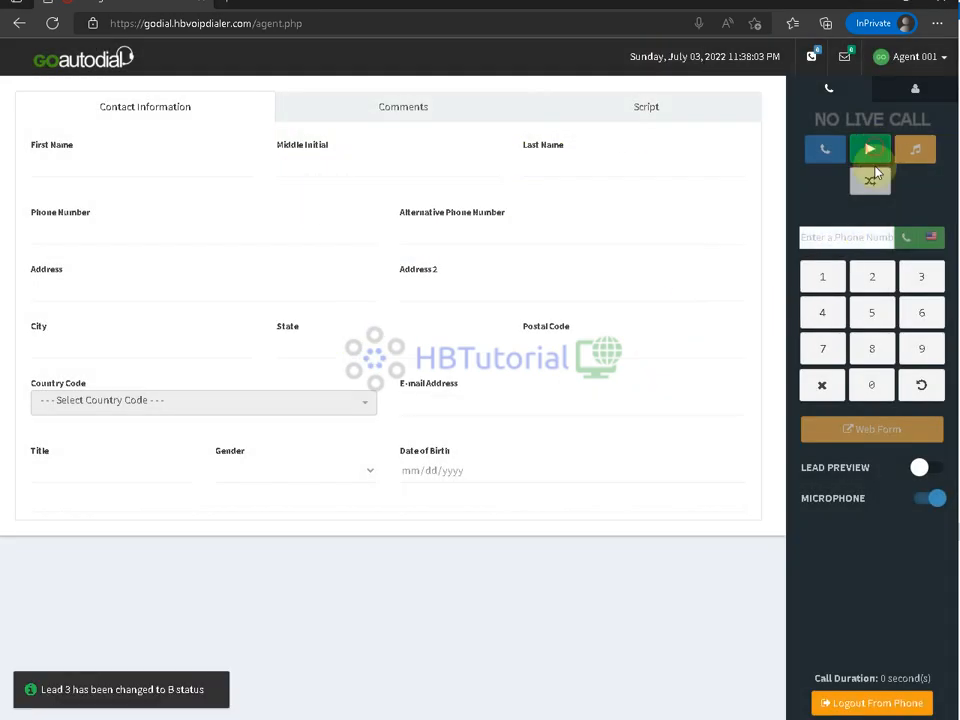
right_click(818, 238)
left_click(790, 381)
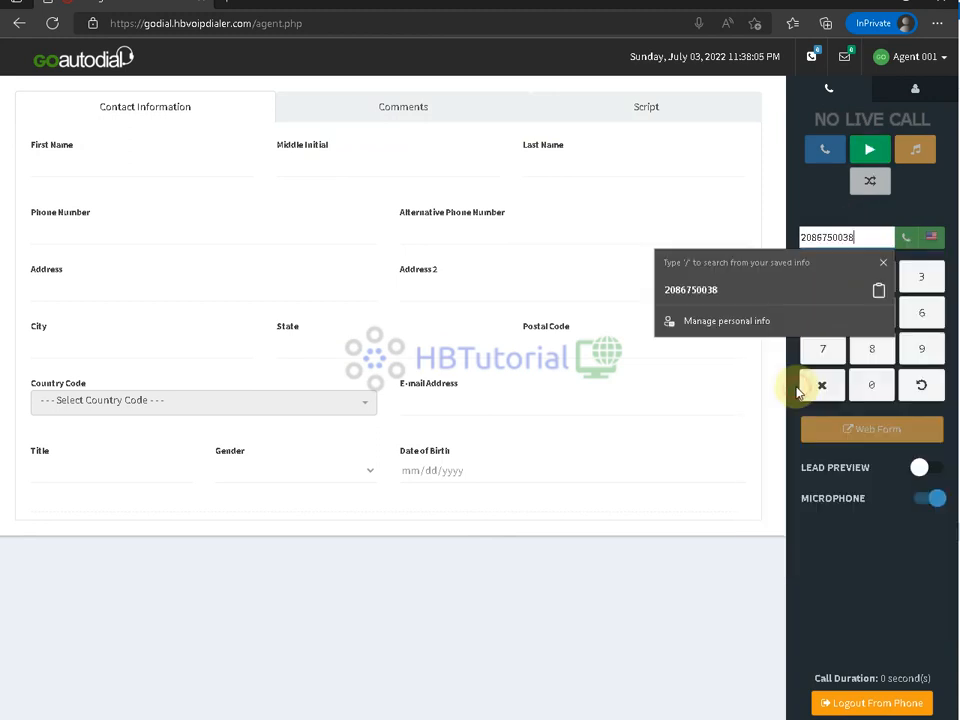
left_click(905, 236)
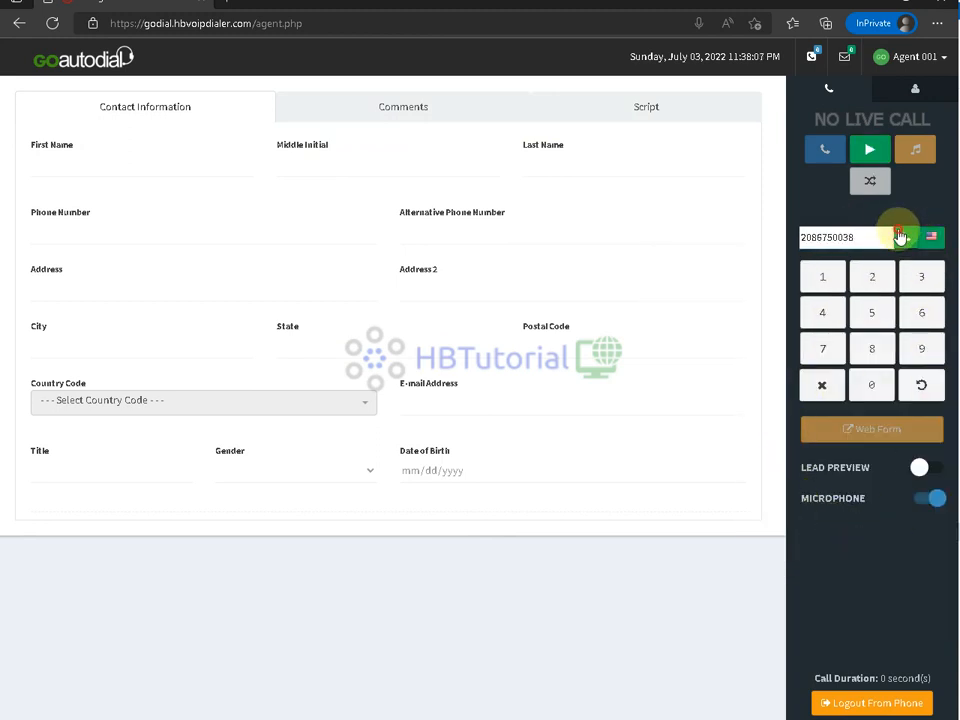
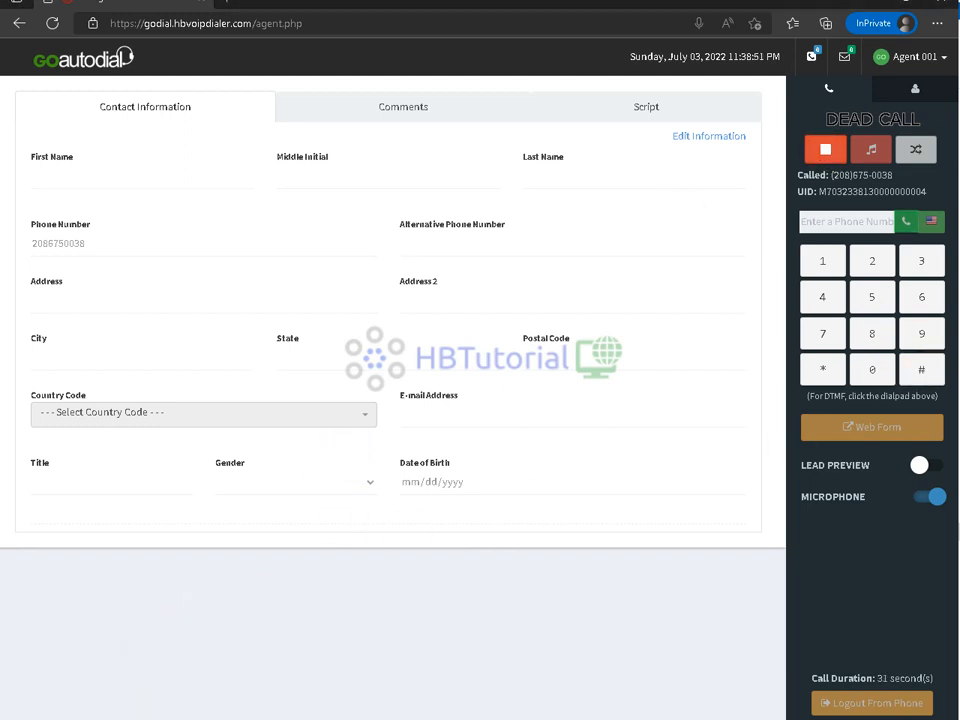
- Review Cluster Status on the admin dashboard, then bring up the server's Asterisk console
left_click(290, 645)
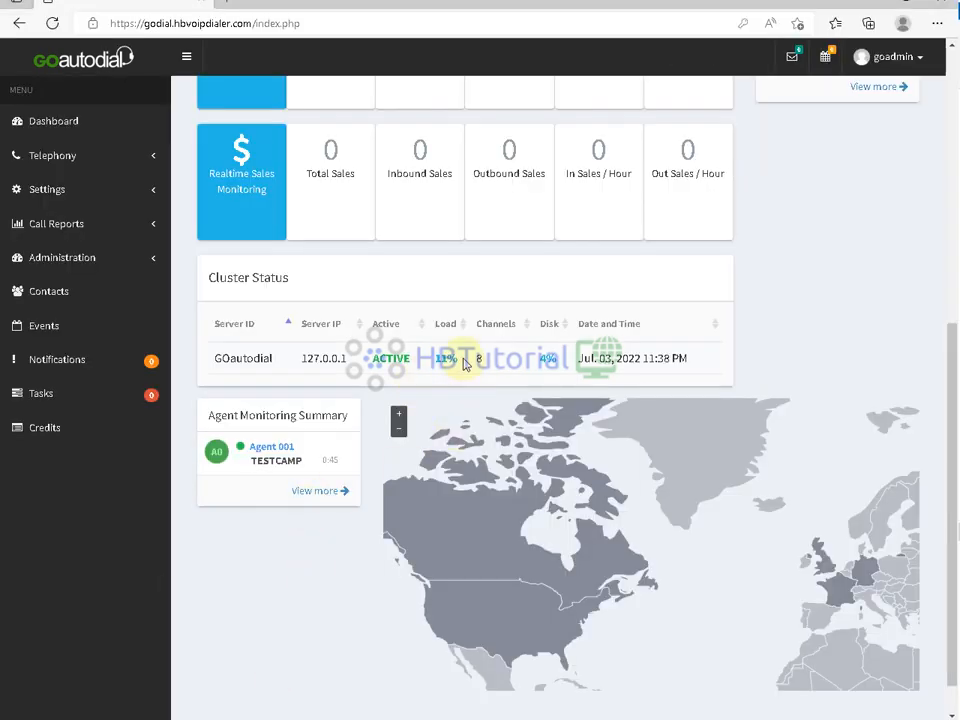
scroll(400, 480, "up", 5)
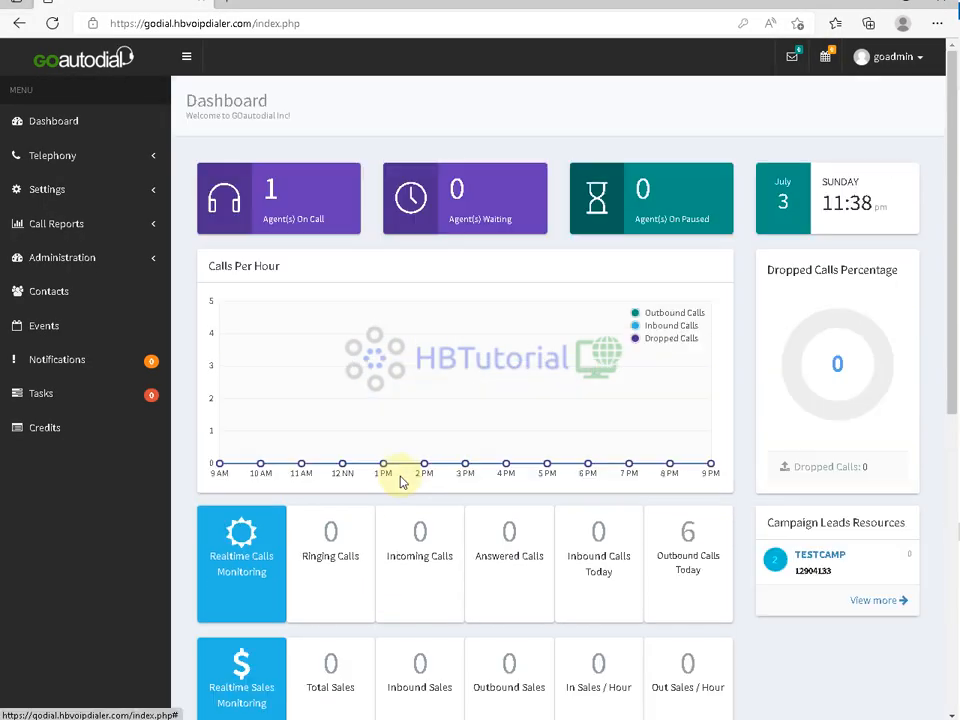
scroll(405, 474, "down", 5)
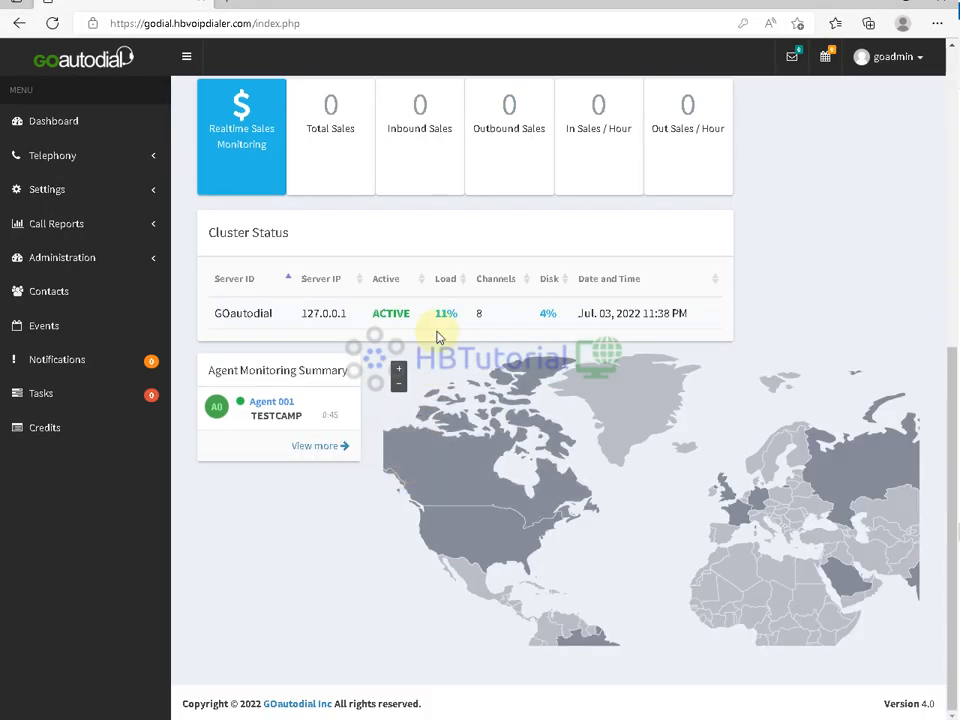
left_click(612, 719)
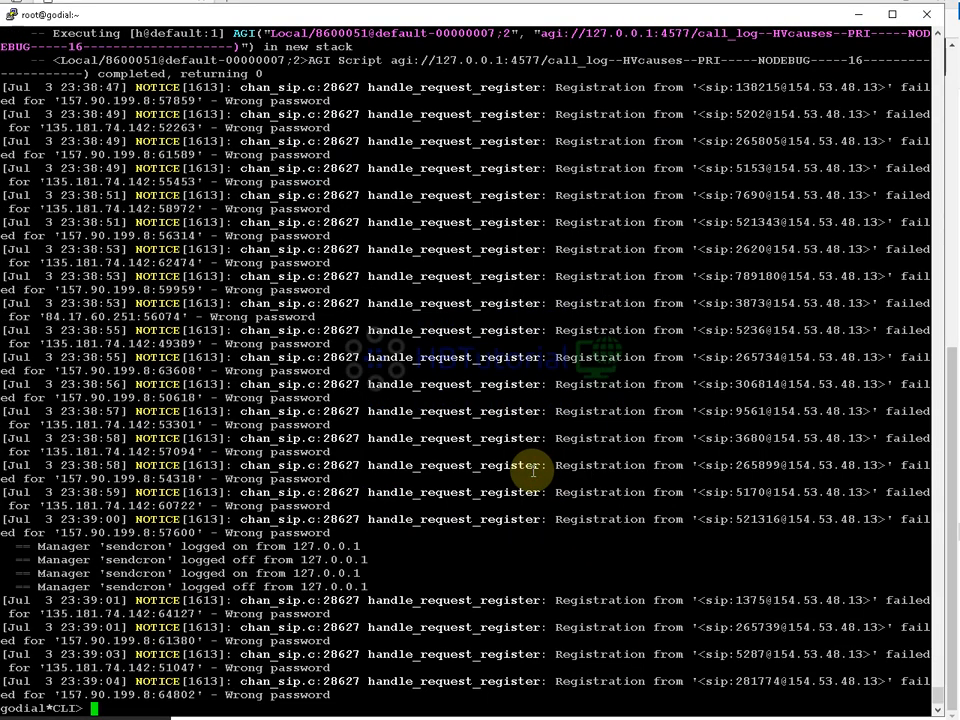
- Exit the Asterisk CLI, run htop on the server, and return to the agent page
type("exit")
key("Return")
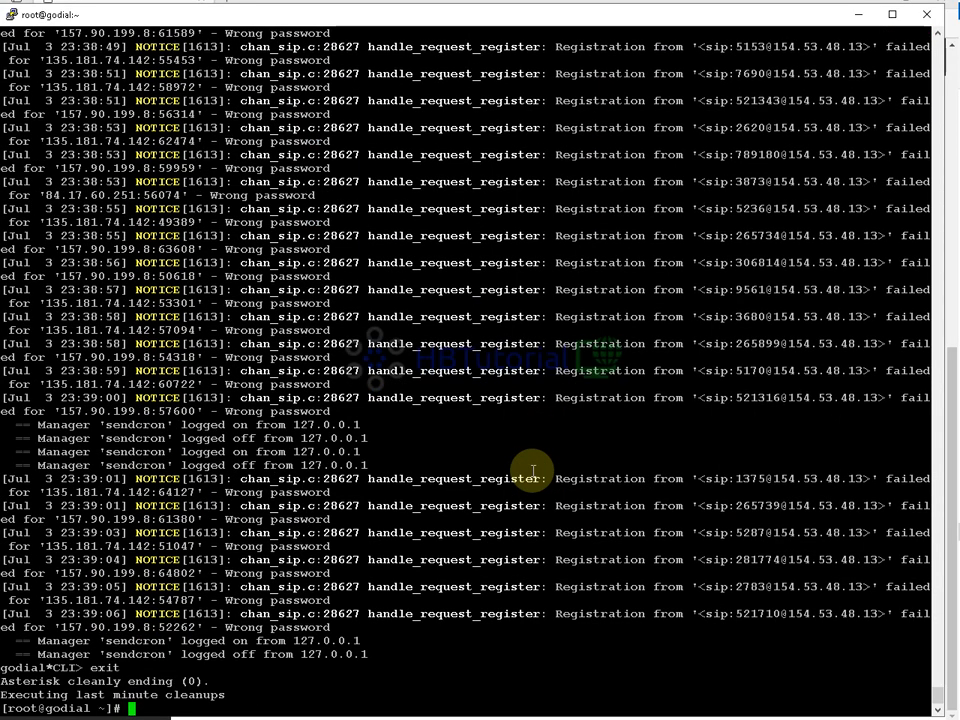
type("htop")
key("Return")
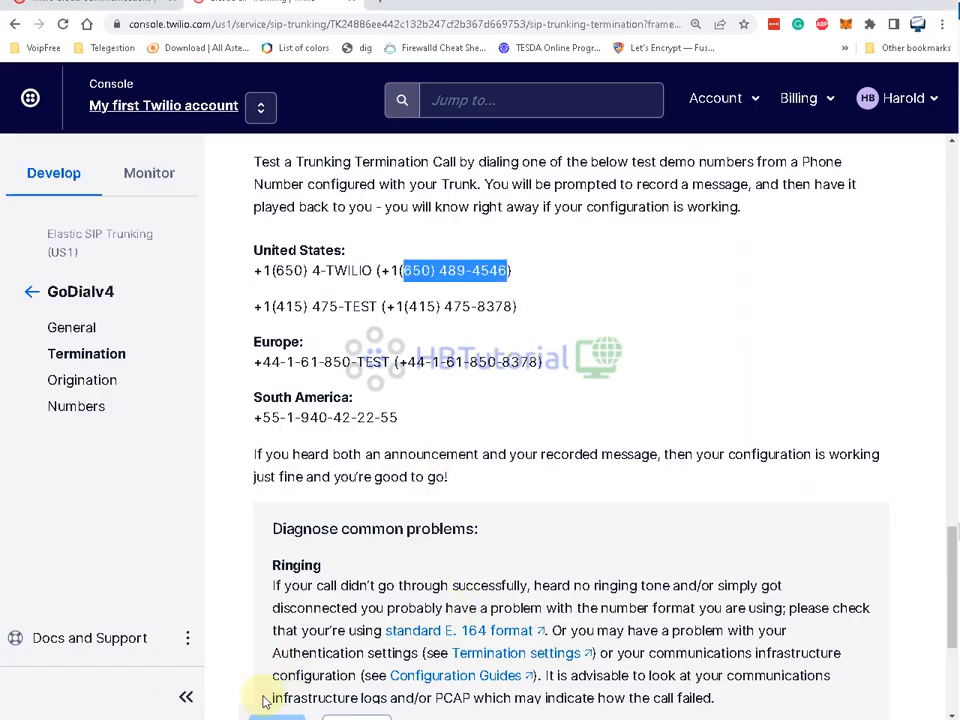
left_click(139, 654)
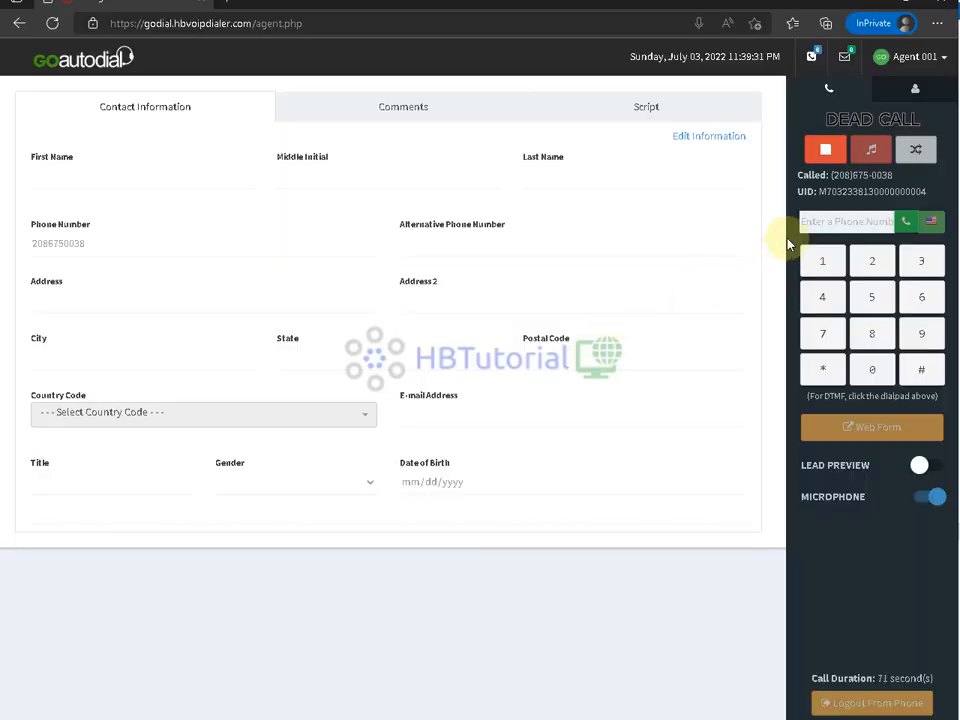
- Hang up the test call and disposition lead 4 as B - Busy
left_click(822, 147)
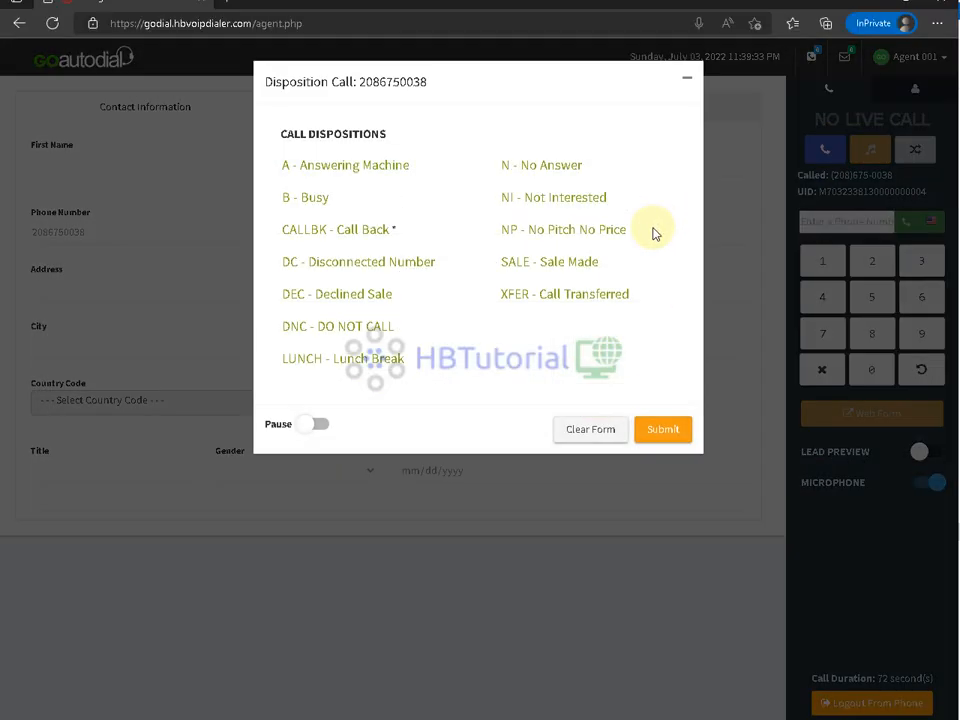
left_click(311, 204)
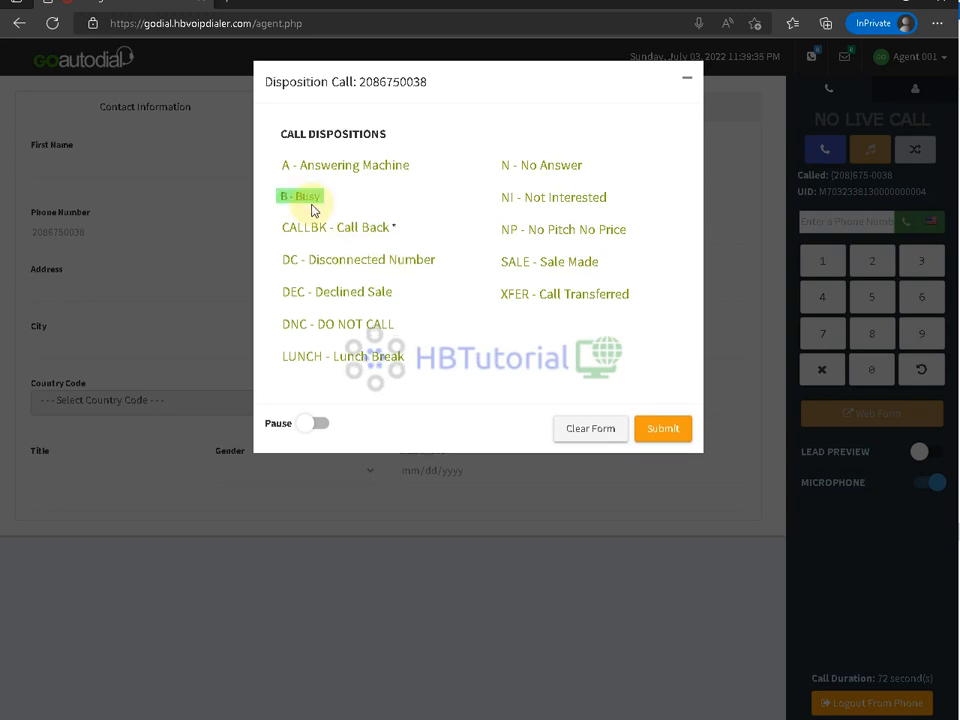
left_click(665, 434)
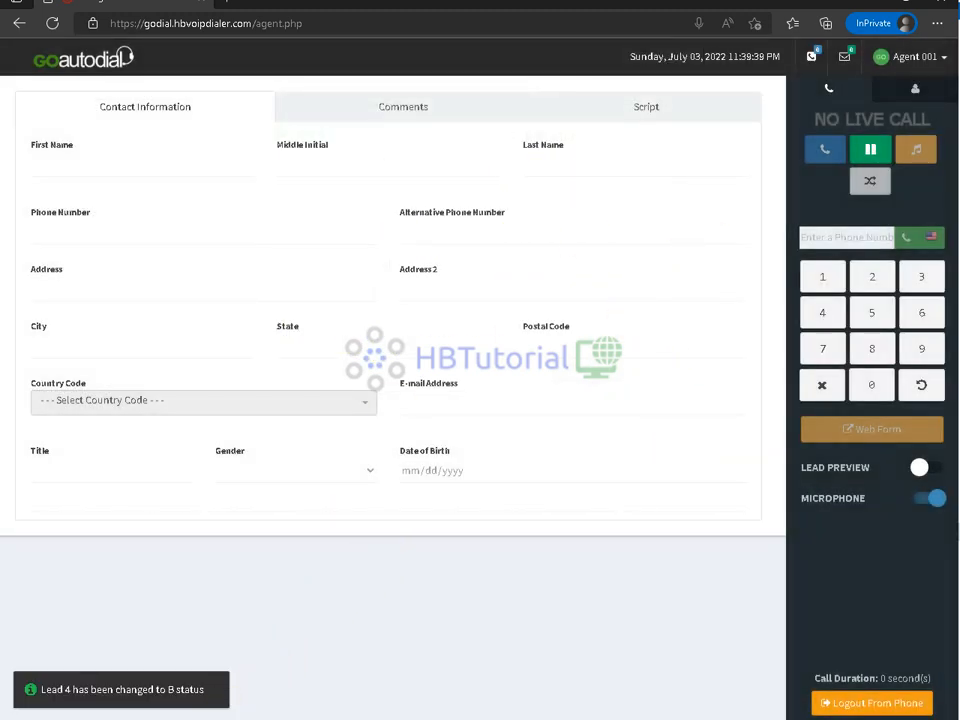
- Return to the admin dashboard showing one agent waiting
mouse_move(268, 715)
left_click(300, 660)
scroll(293, 336, "up", 6)
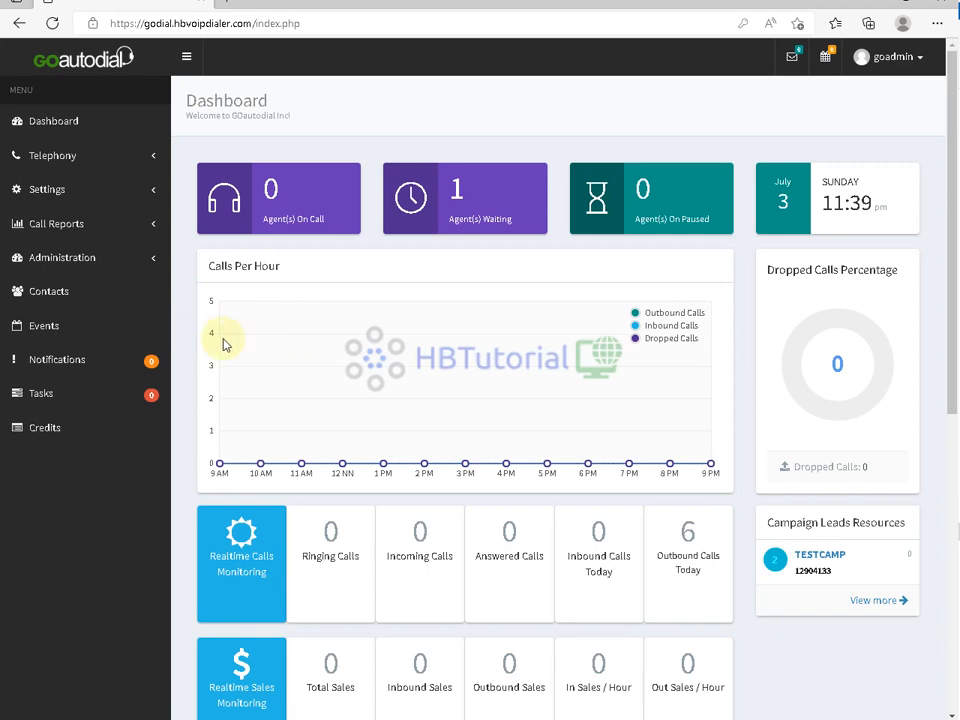
scroll(519, 387, "down", 5)
scroll(514, 381, "up", 5)
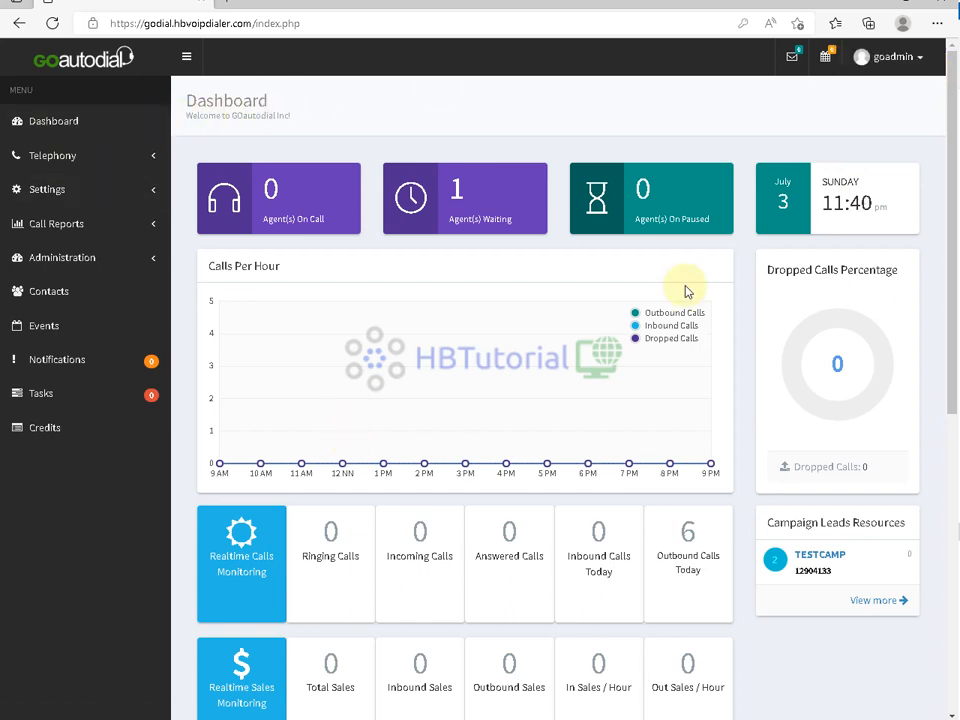
scroll(581, 304, "down", 6)
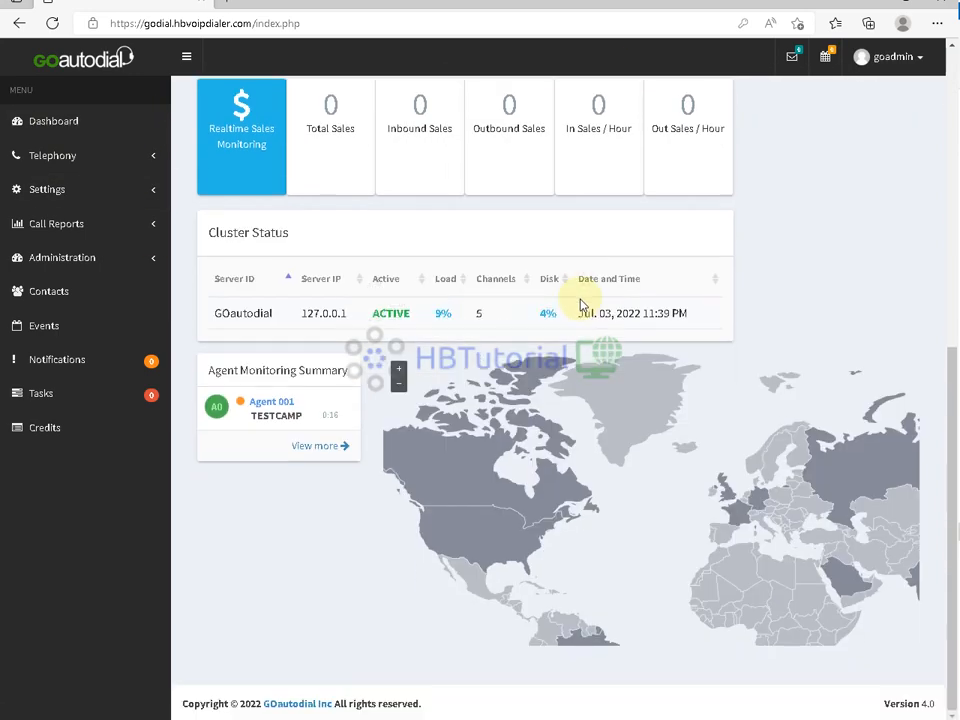
scroll(664, 284, "up", 6)
scroll(668, 284, "down", 6)
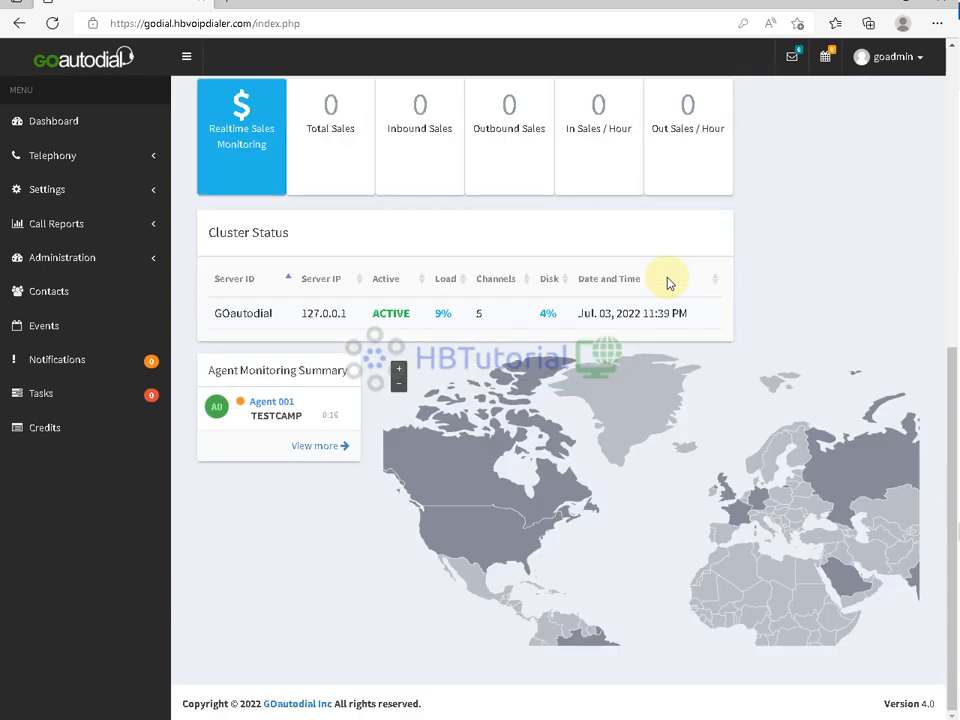
left_click(459, 313)
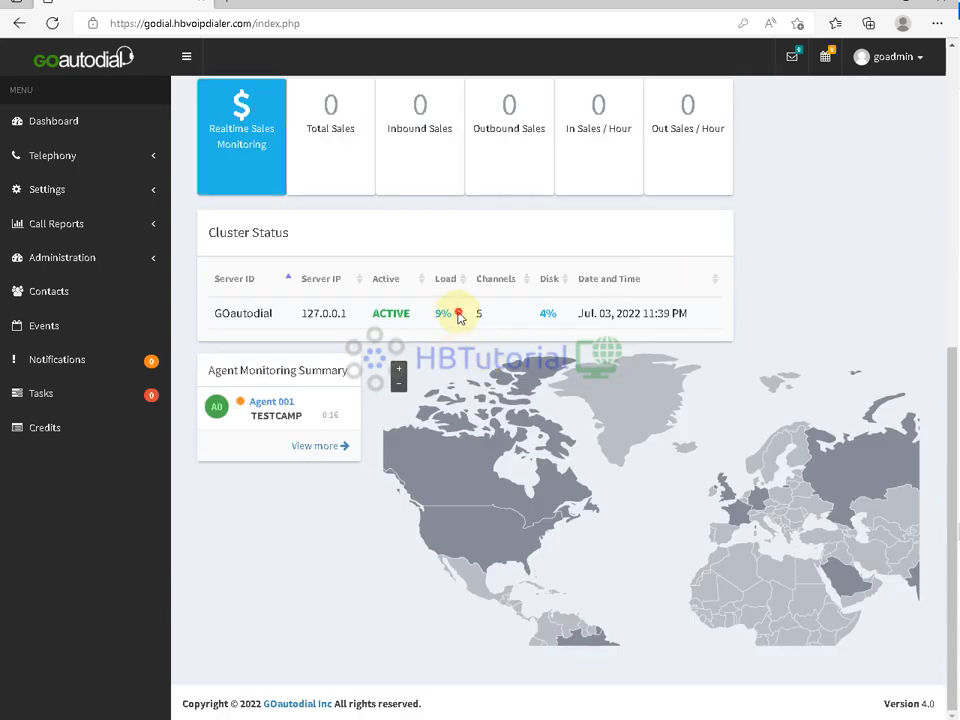
left_click_drag(459, 313, 433, 314)
scroll(475, 348, "up", 3)
left_click(531, 339)
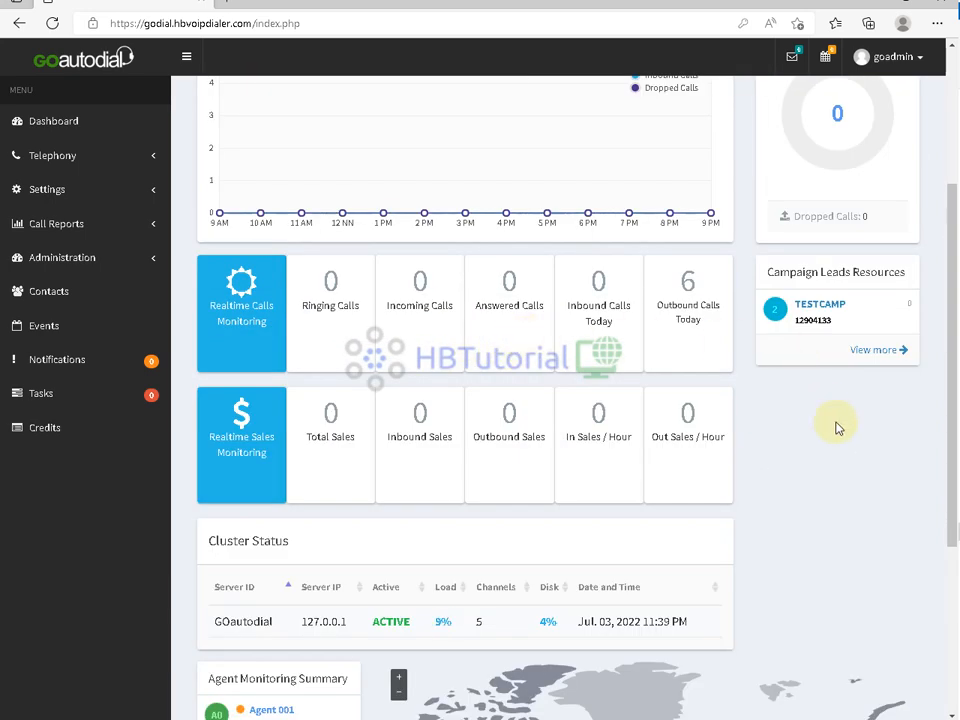
scroll(838, 428, "up", 3)
scroll(377, 407, "down", 2)
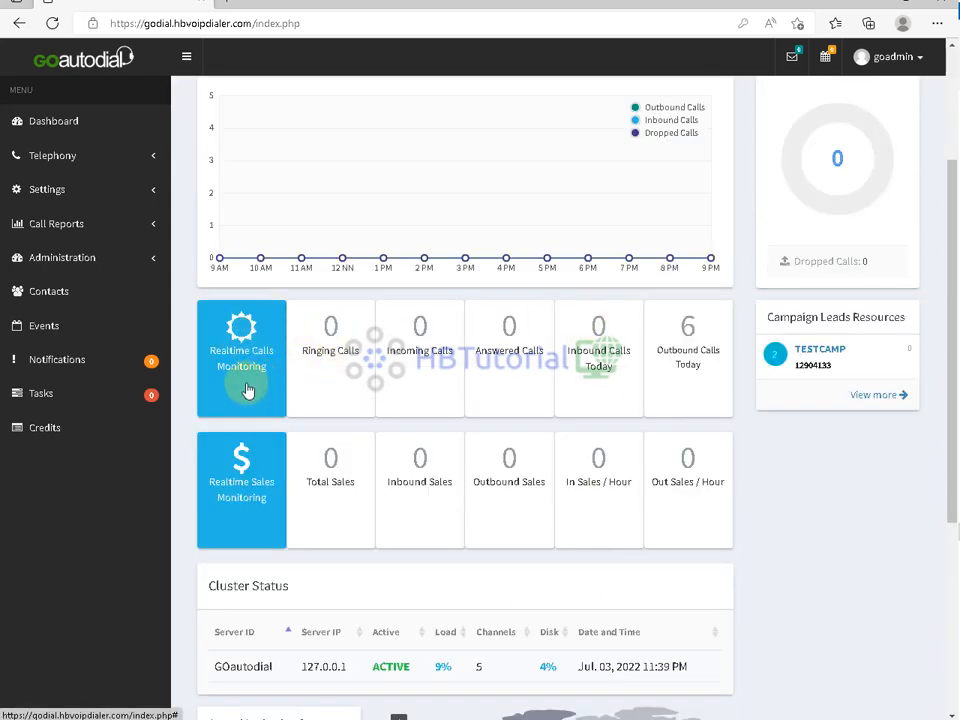
scroll(690, 437, "up", 2)
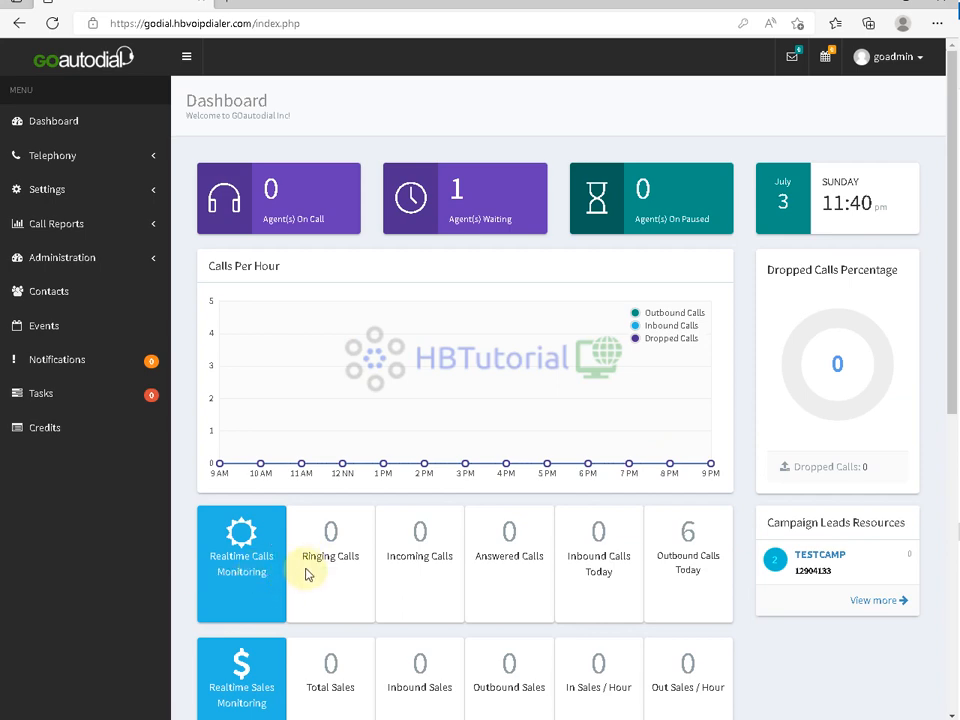
scroll(307, 574, "down", 5)
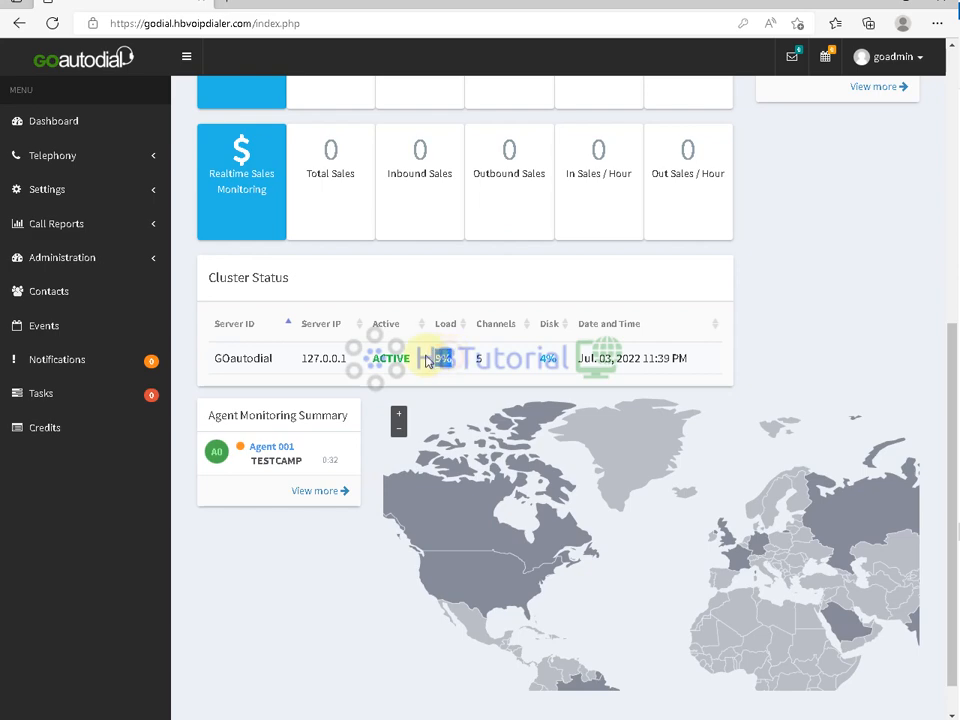
scroll(375, 360, "up", 4)
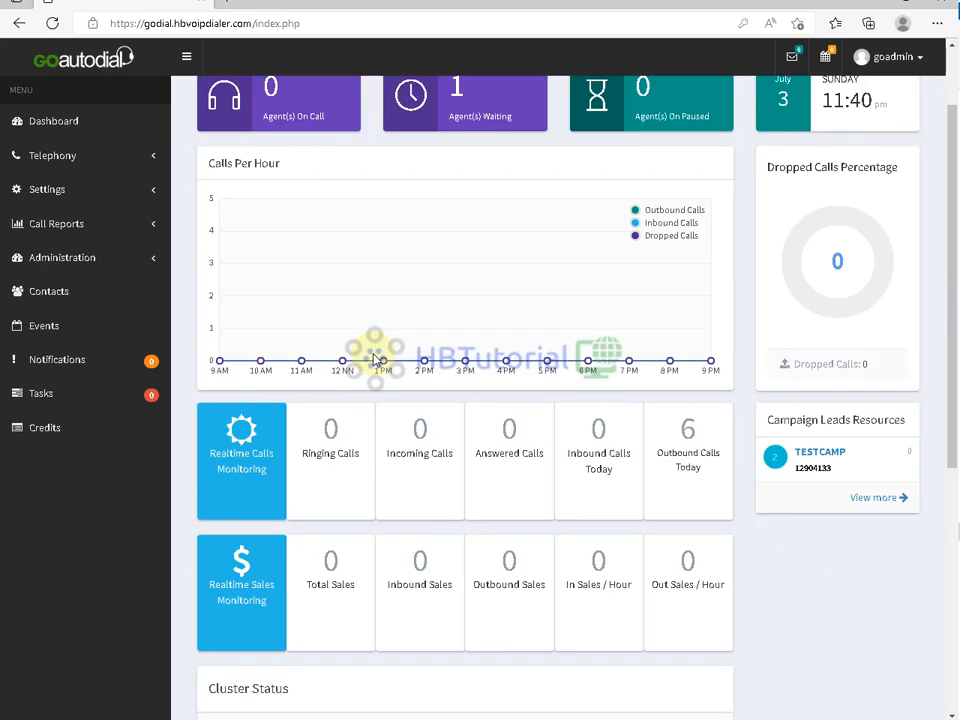
scroll(746, 321, "up", 1)
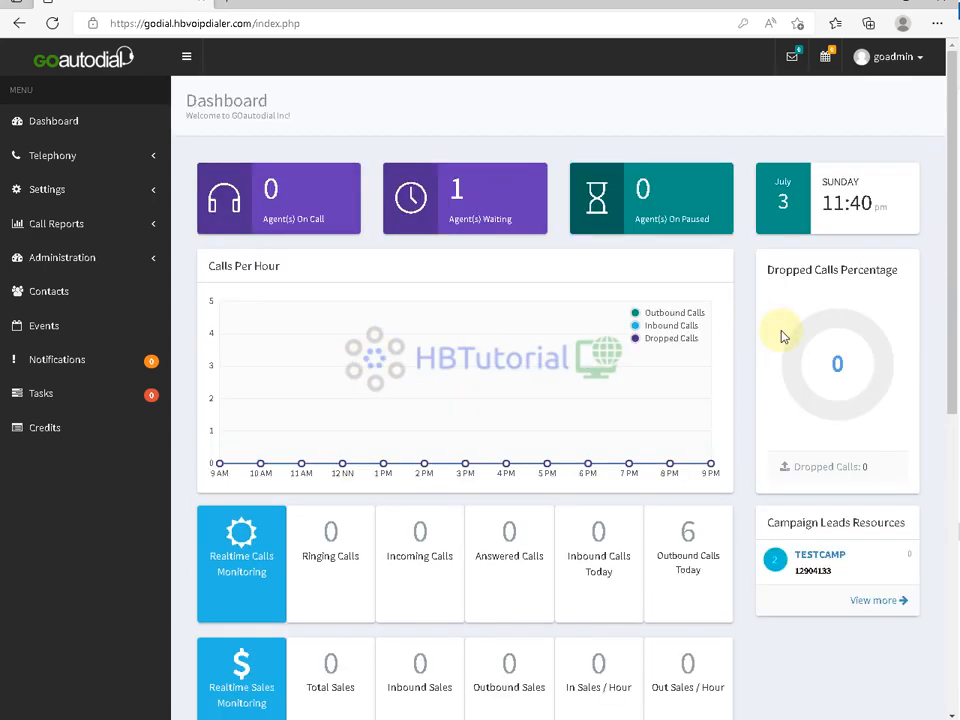
scroll(343, 289, "down", 2)
scroll(343, 289, "up", 2)
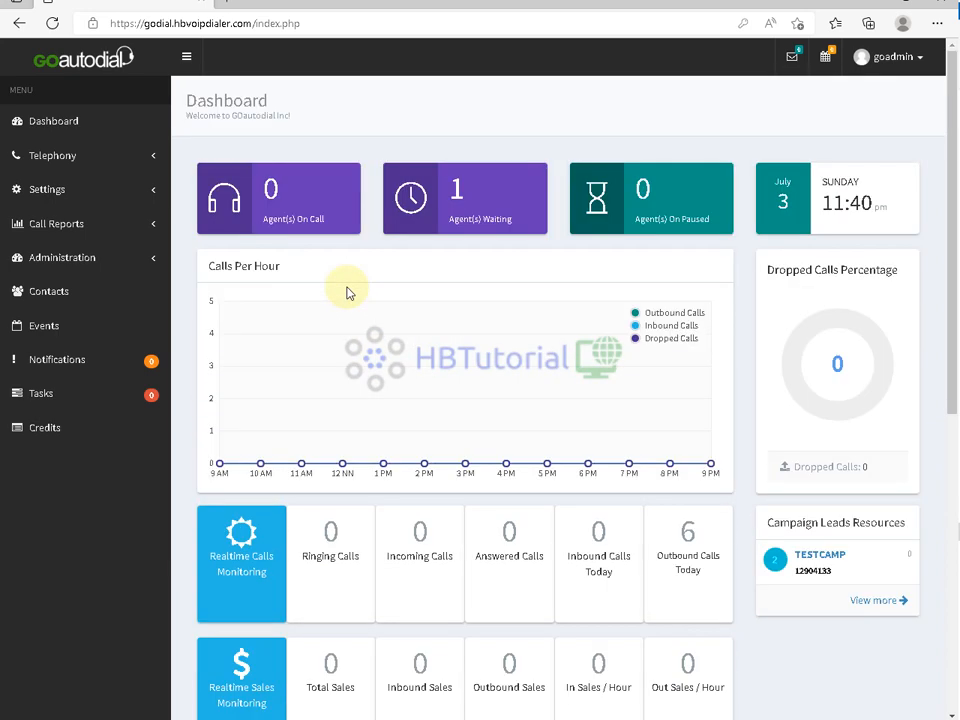
scroll(343, 289, "down", 4)
scroll(558, 391, "up", 4)
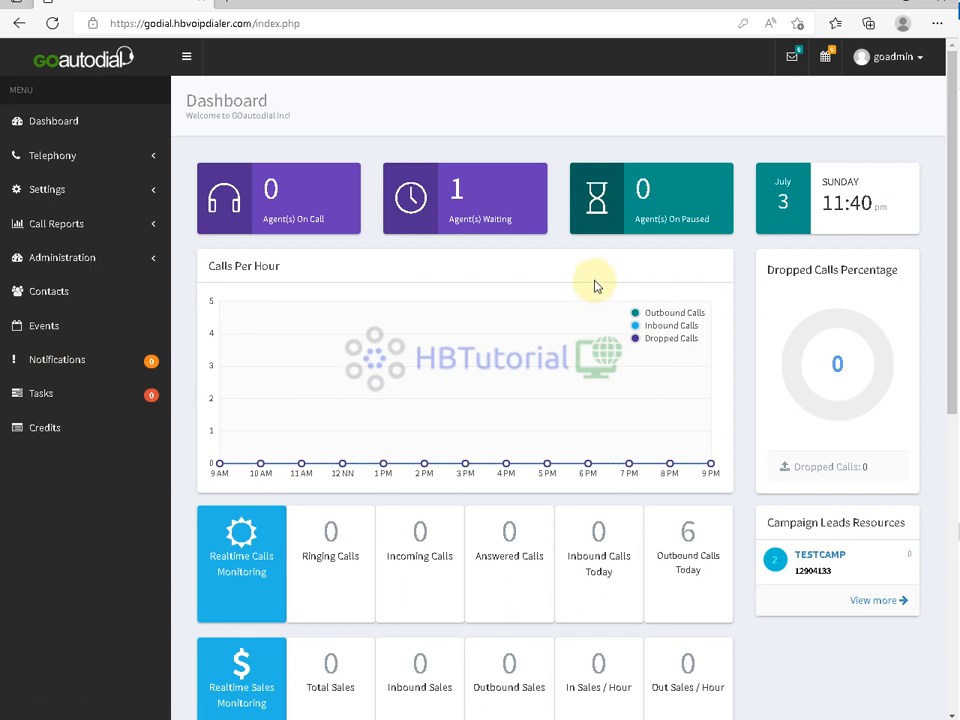
left_click(917, 62)
left_click(917, 62)
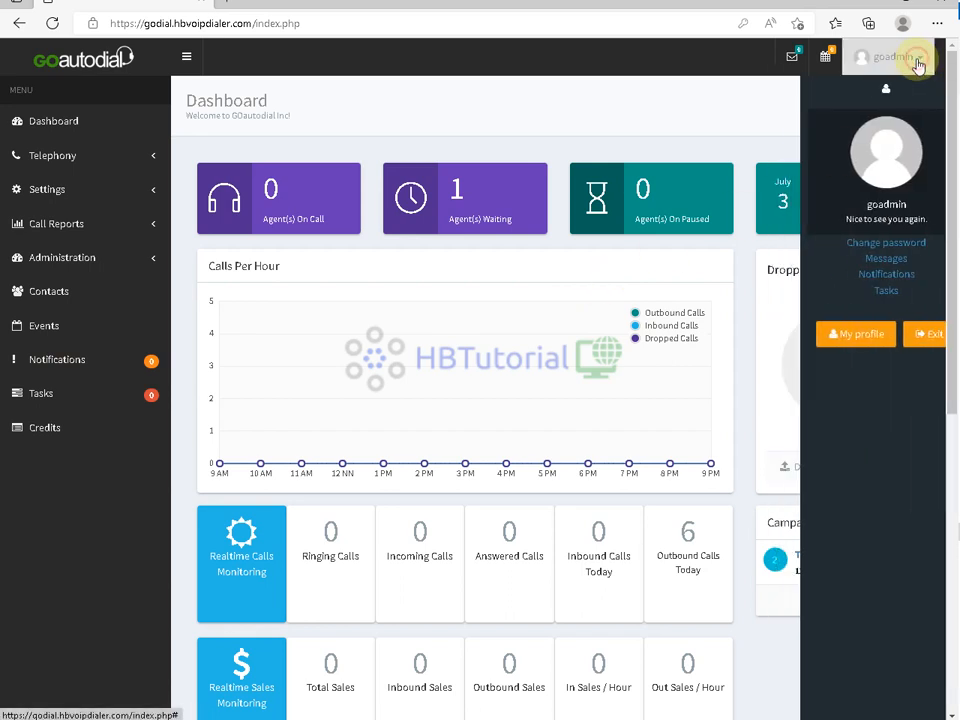